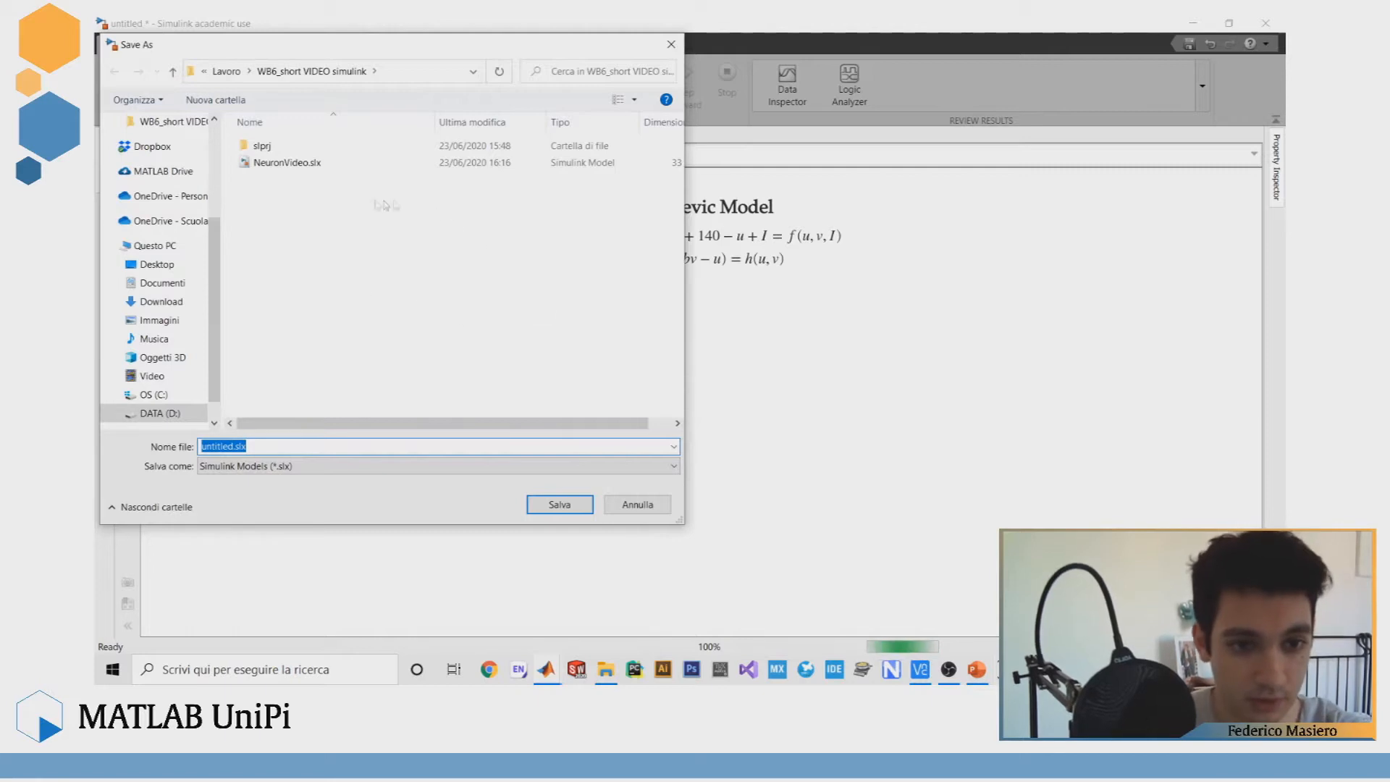
Step: Save the model as NeuronVideo2.slx in the WB6_short VIDEO simulink folder
{"action": "left_click_drag", "start_coordinate": [235, 446], "coordinate": [186, 441]}
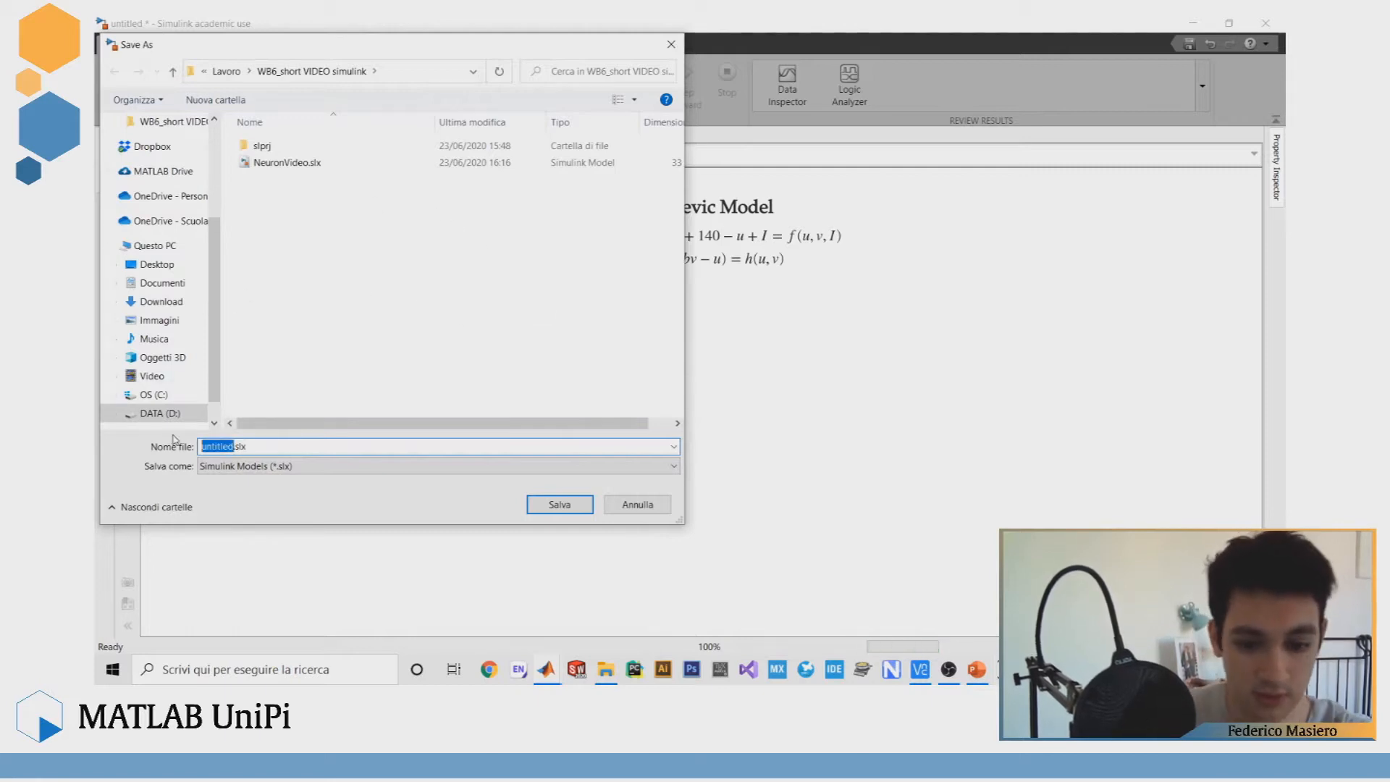
{"action": "type", "text": "Neuron"}
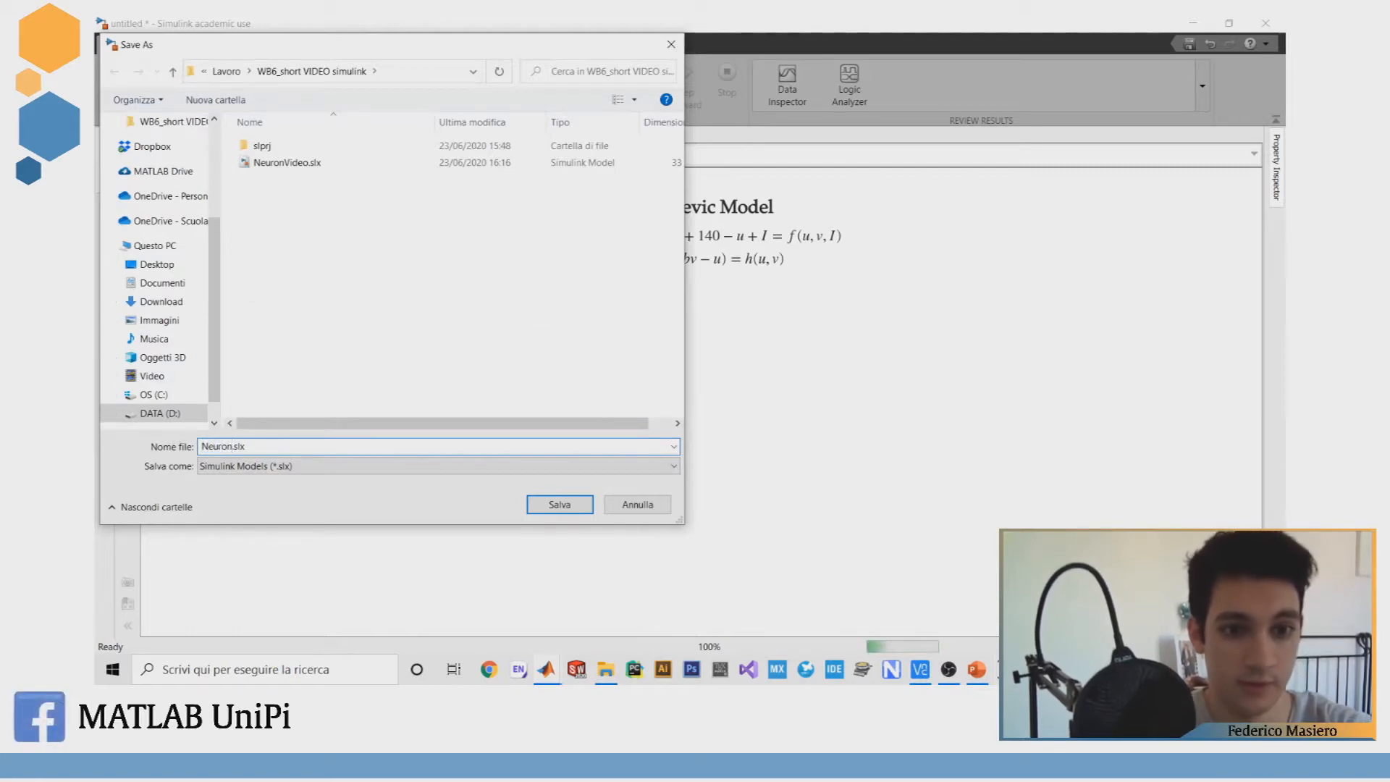
{"action": "type", "text": "V"}
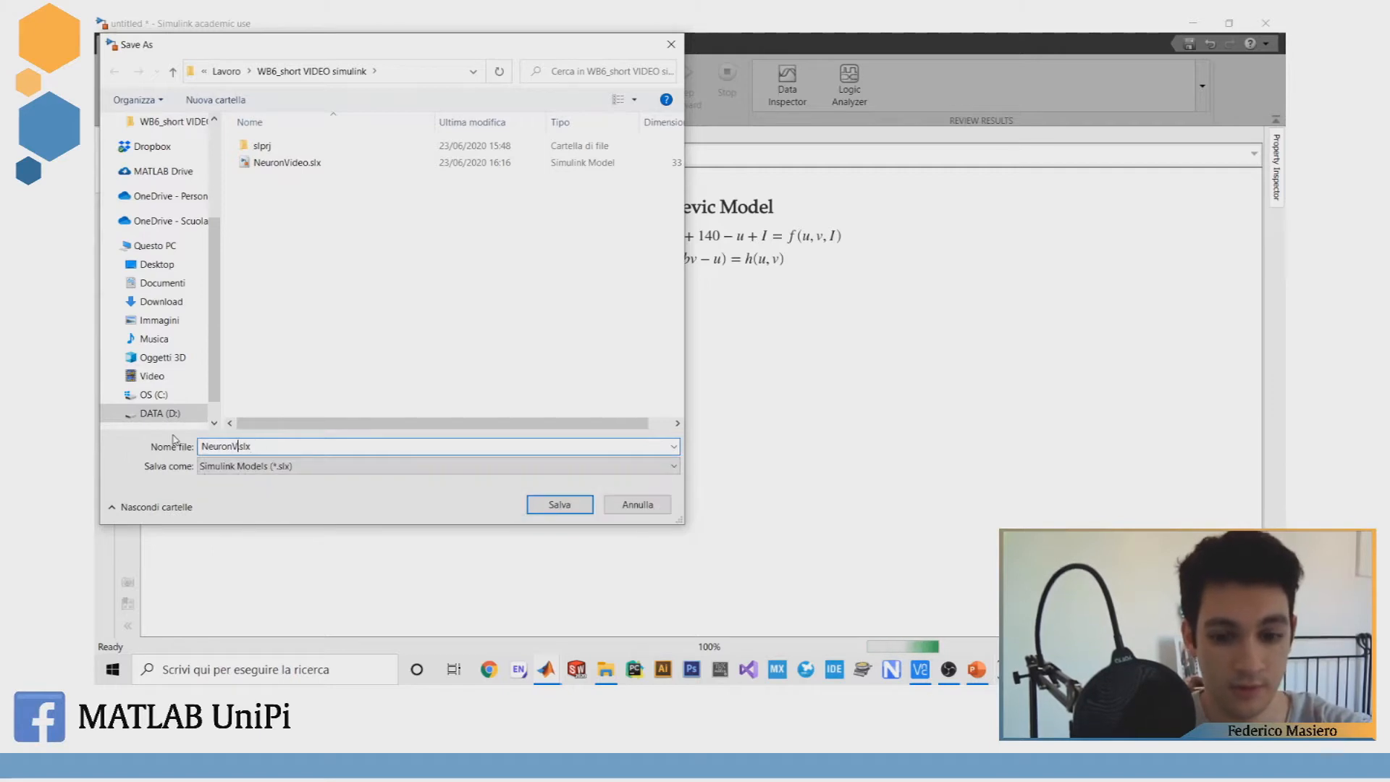
{"action": "type", "text": "ideo2"}
{"action": "key", "text": "Return"}
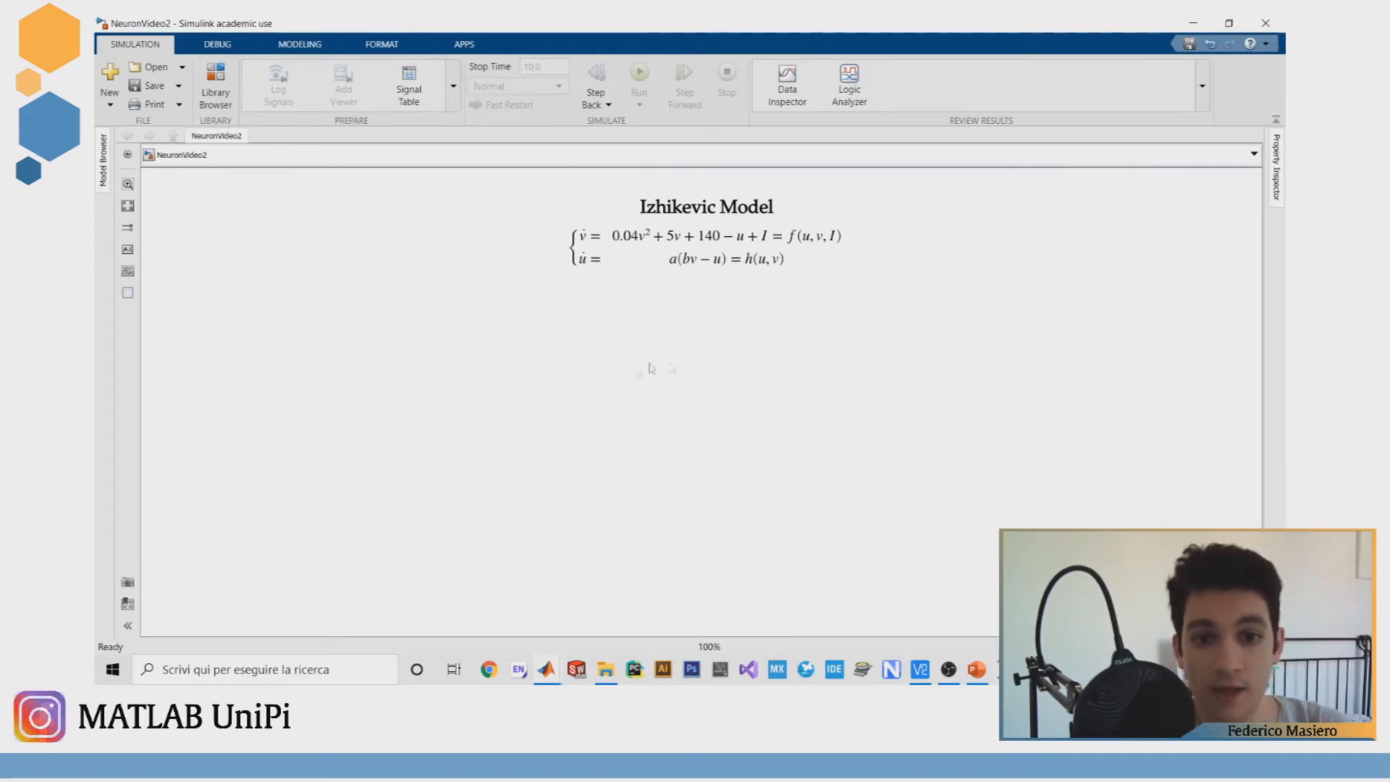
{"action": "left_click", "coordinate": [640, 231]}
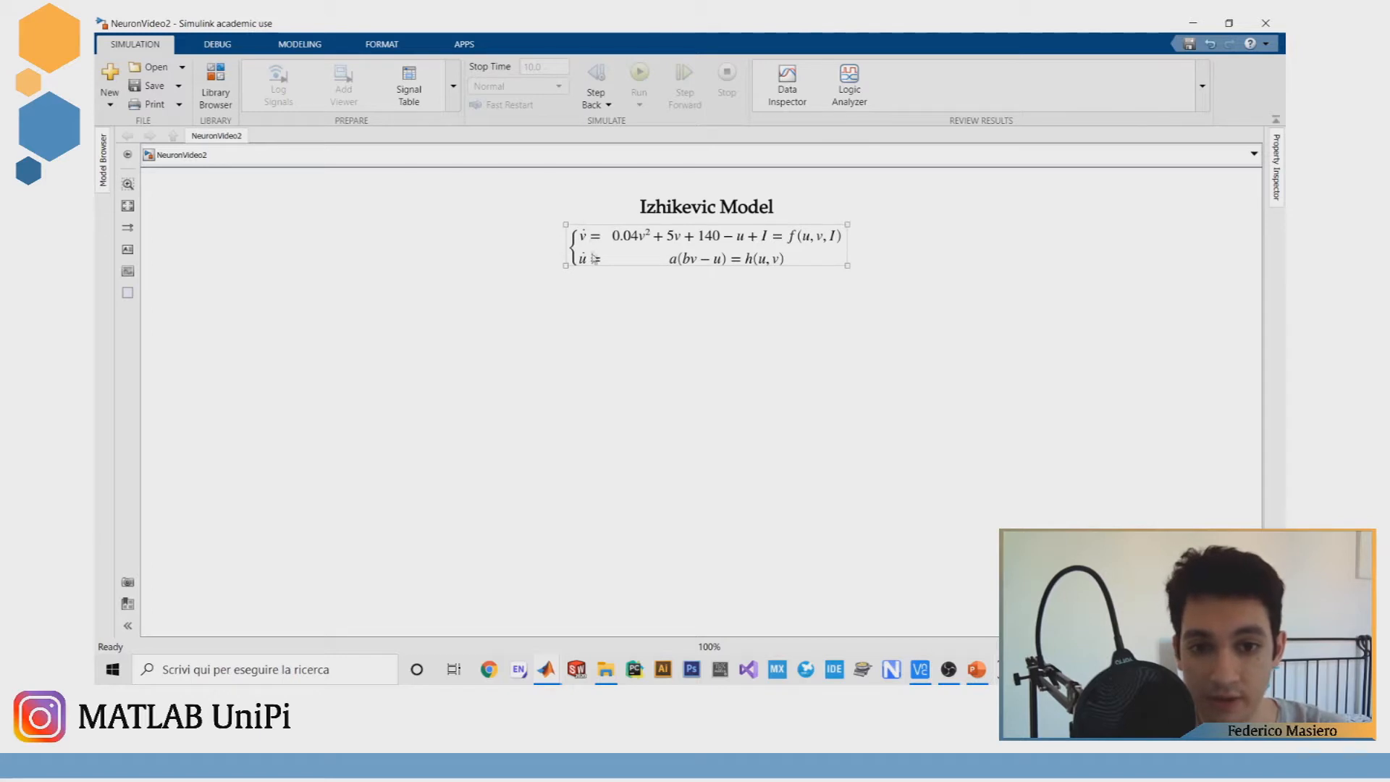
{"action": "left_click", "coordinate": [582, 222]}
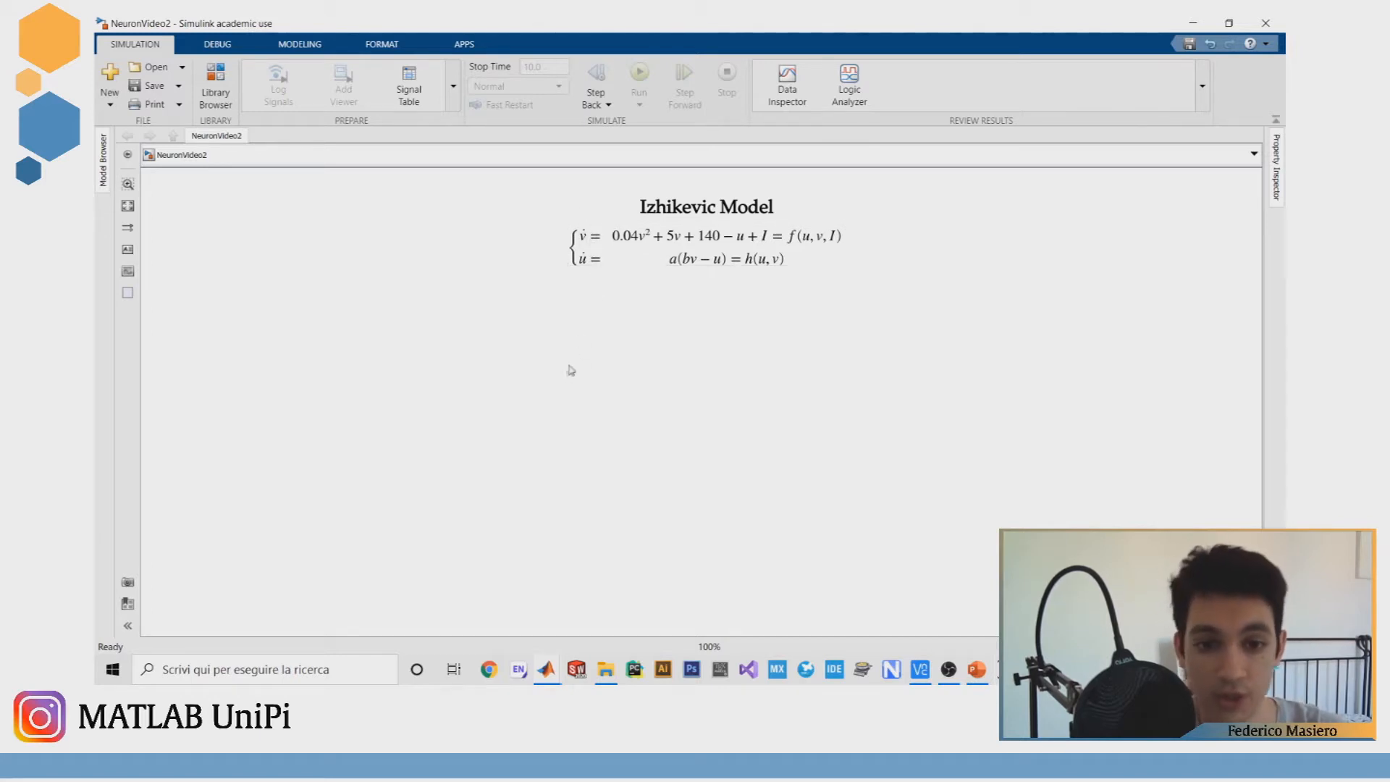
{"action": "left_click", "coordinate": [577, 249]}
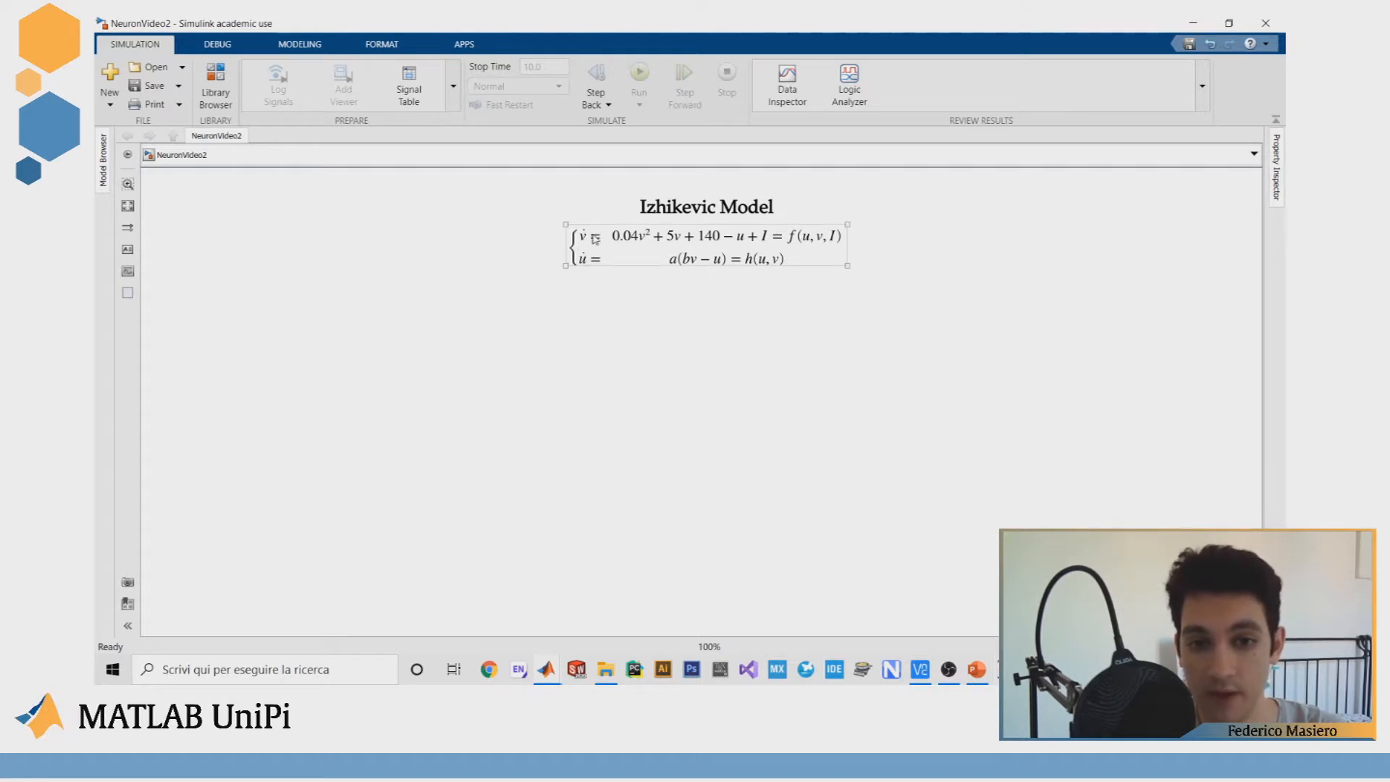
{"action": "left_click", "coordinate": [585, 270]}
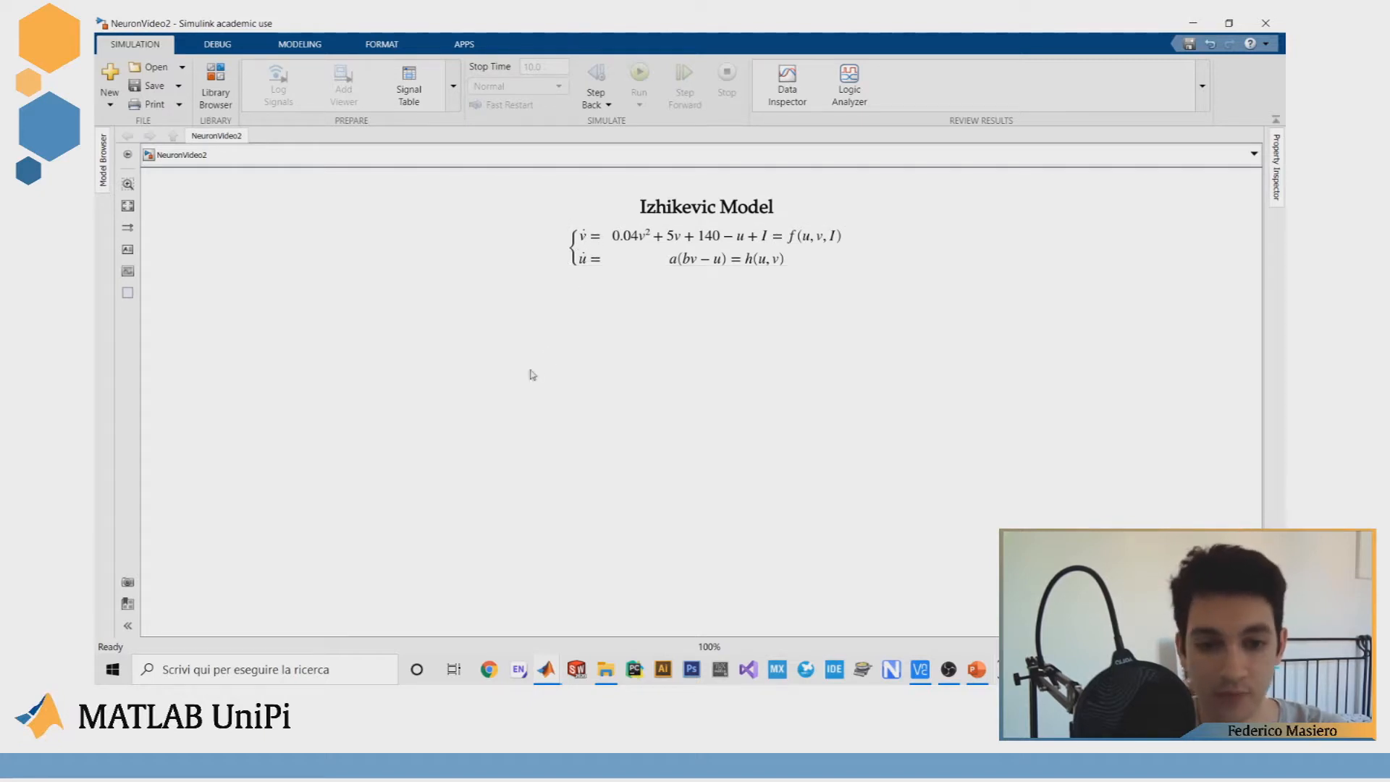
Step: Insert an Integrator block below the equations and place a copy of it directly underneath
{"action": "double_click", "coordinate": [532, 375]}
{"action": "type", "text": "integra"}
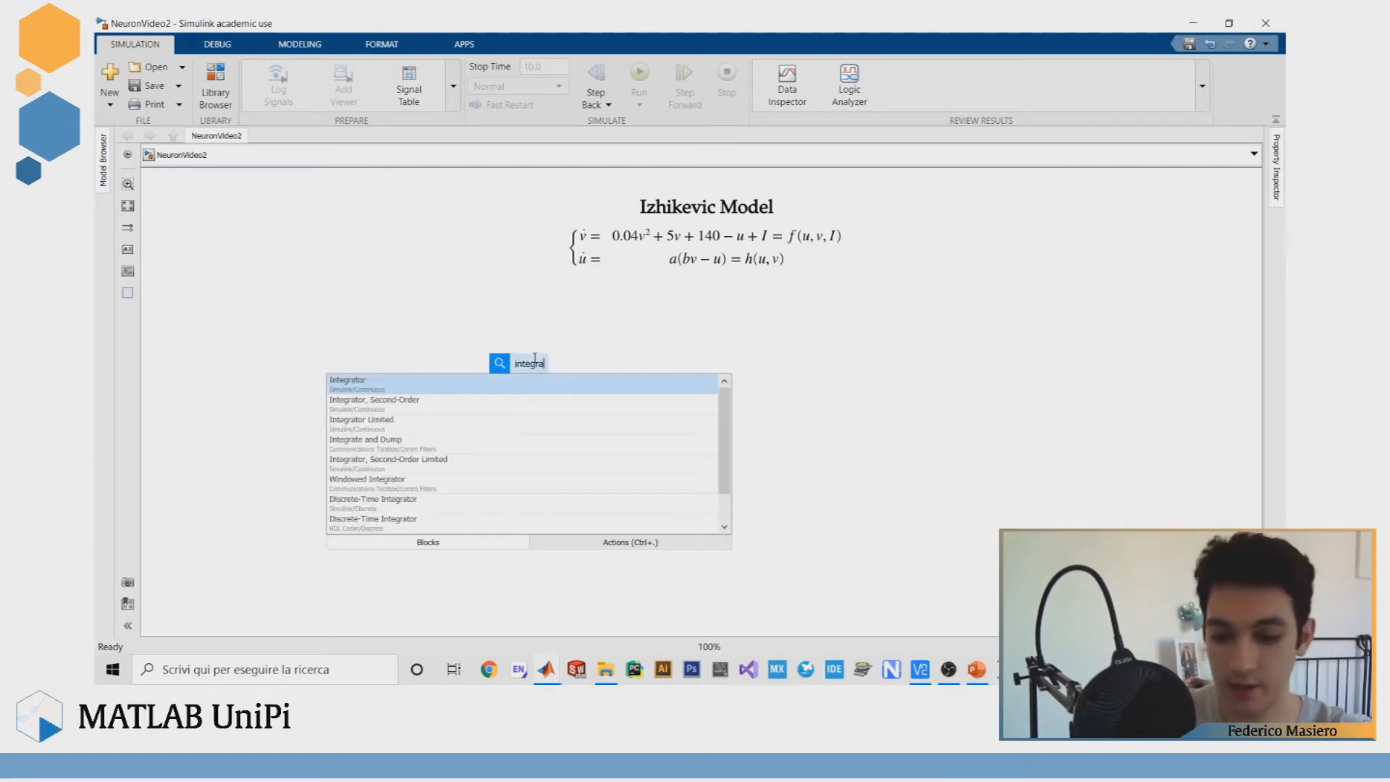
{"action": "key", "text": "Return"}
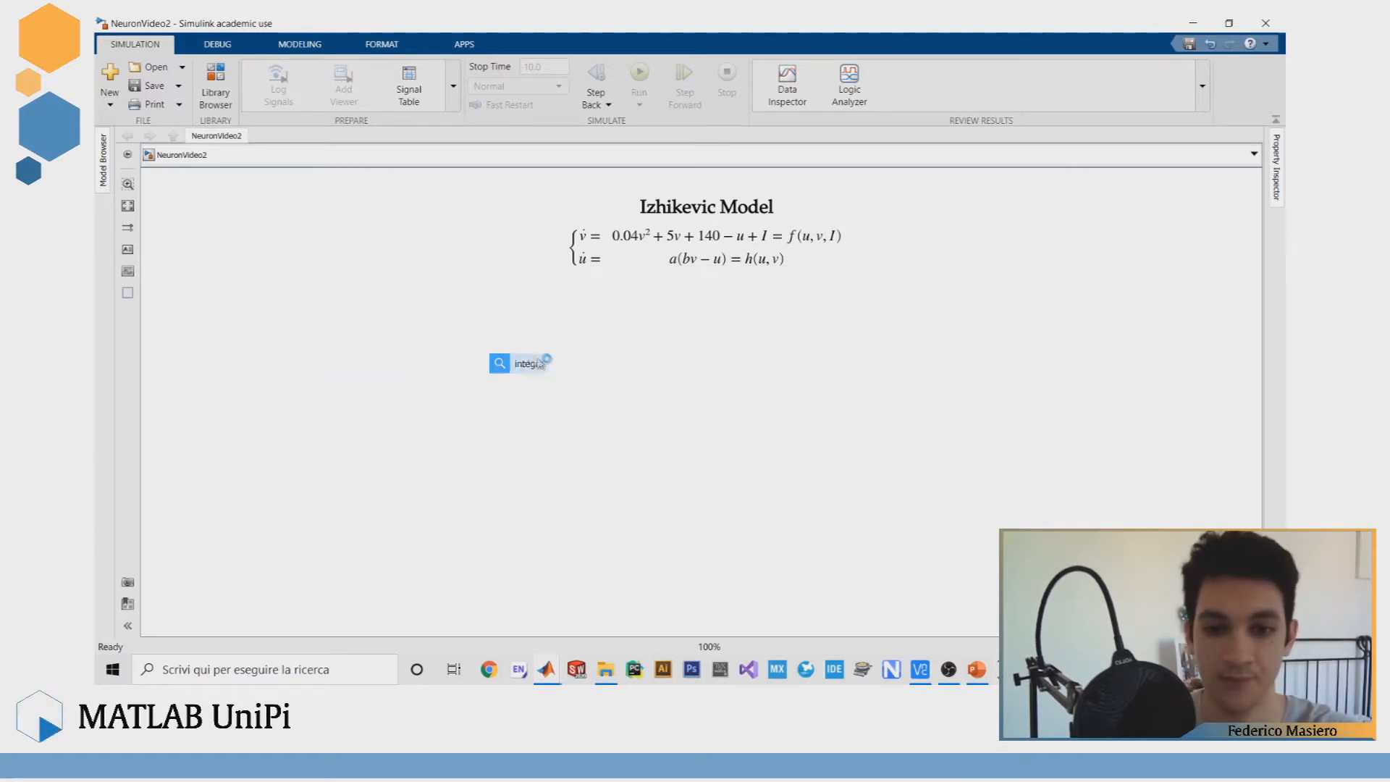
{"action": "left_click_drag", "start_coordinate": [528, 371], "coordinate": [531, 432]}
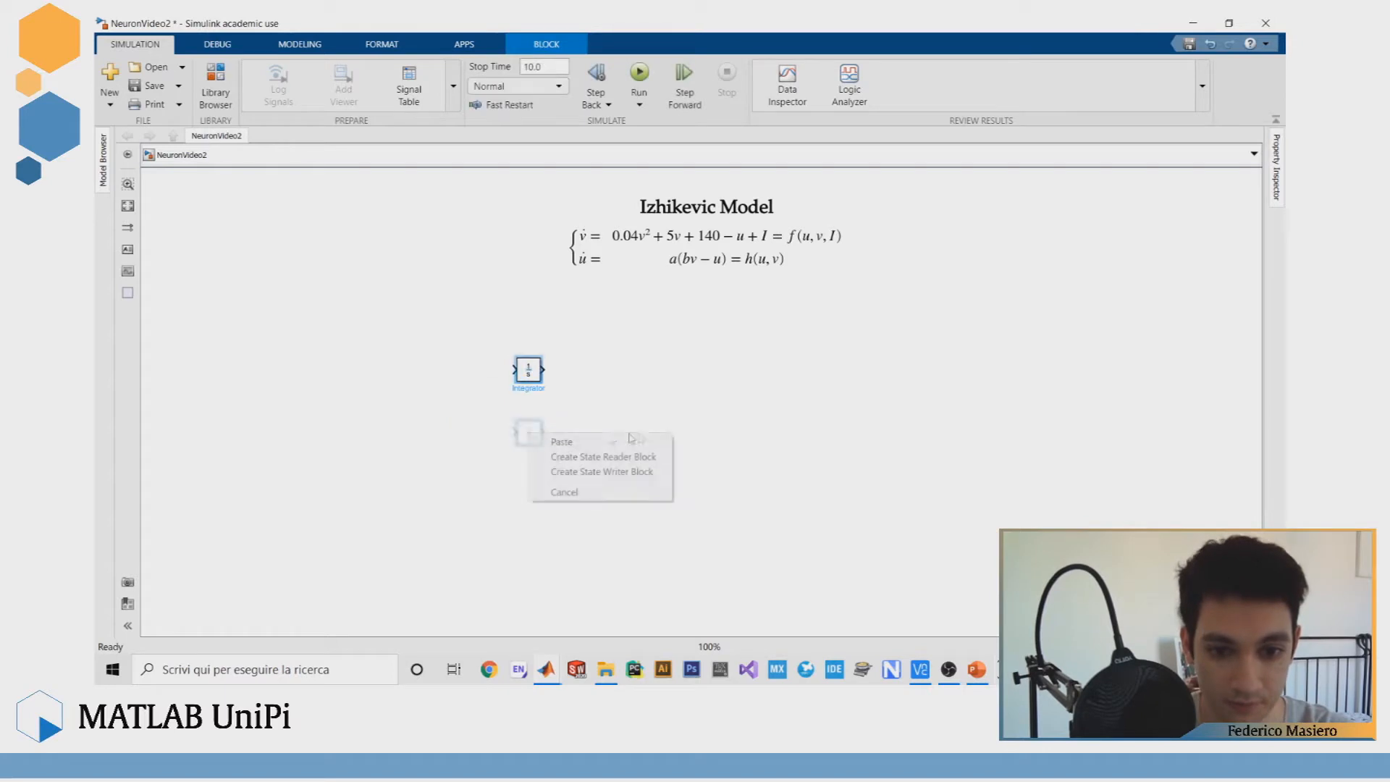
{"action": "left_click", "coordinate": [626, 439]}
{"action": "left_click_drag", "start_coordinate": [528, 371], "coordinate": [519, 452]}
{"action": "left_click", "coordinate": [550, 461]}
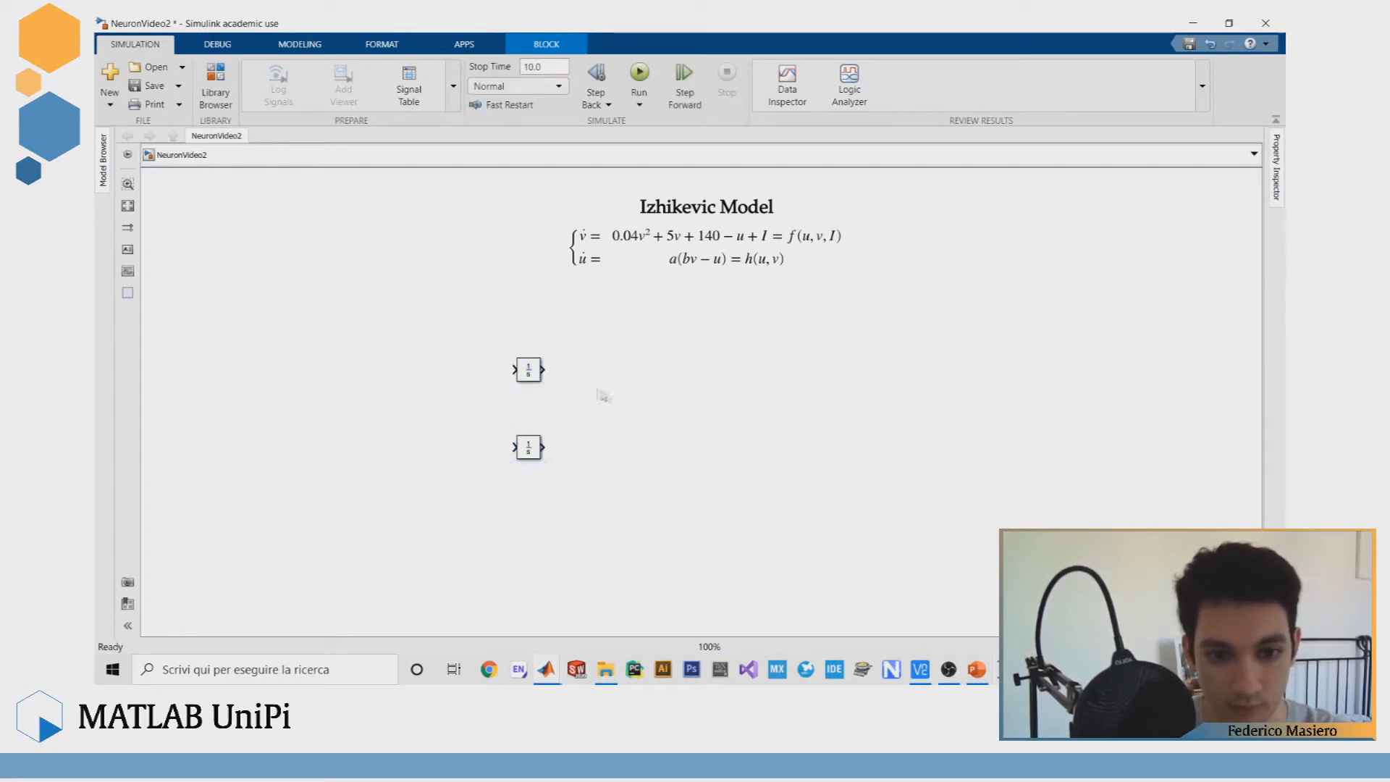
Step: Draw open-ended signal lines at the inputs and outputs of both integrators, and label the upper integrator's input v_dot and output v
{"action": "left_click_drag", "start_coordinate": [543, 369], "coordinate": [591, 369]}
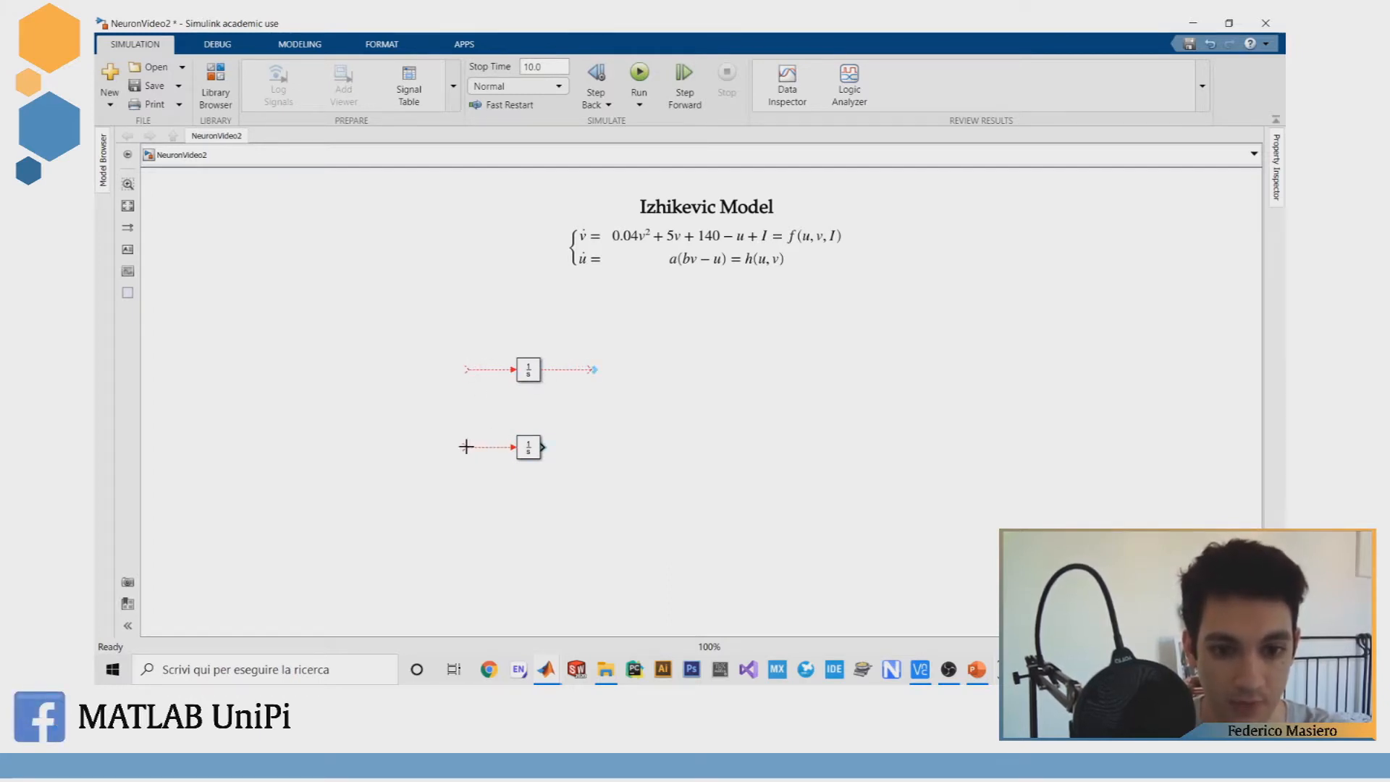
{"action": "left_click_drag", "start_coordinate": [544, 447], "coordinate": [588, 448]}
{"action": "left_click", "coordinate": [494, 375]}
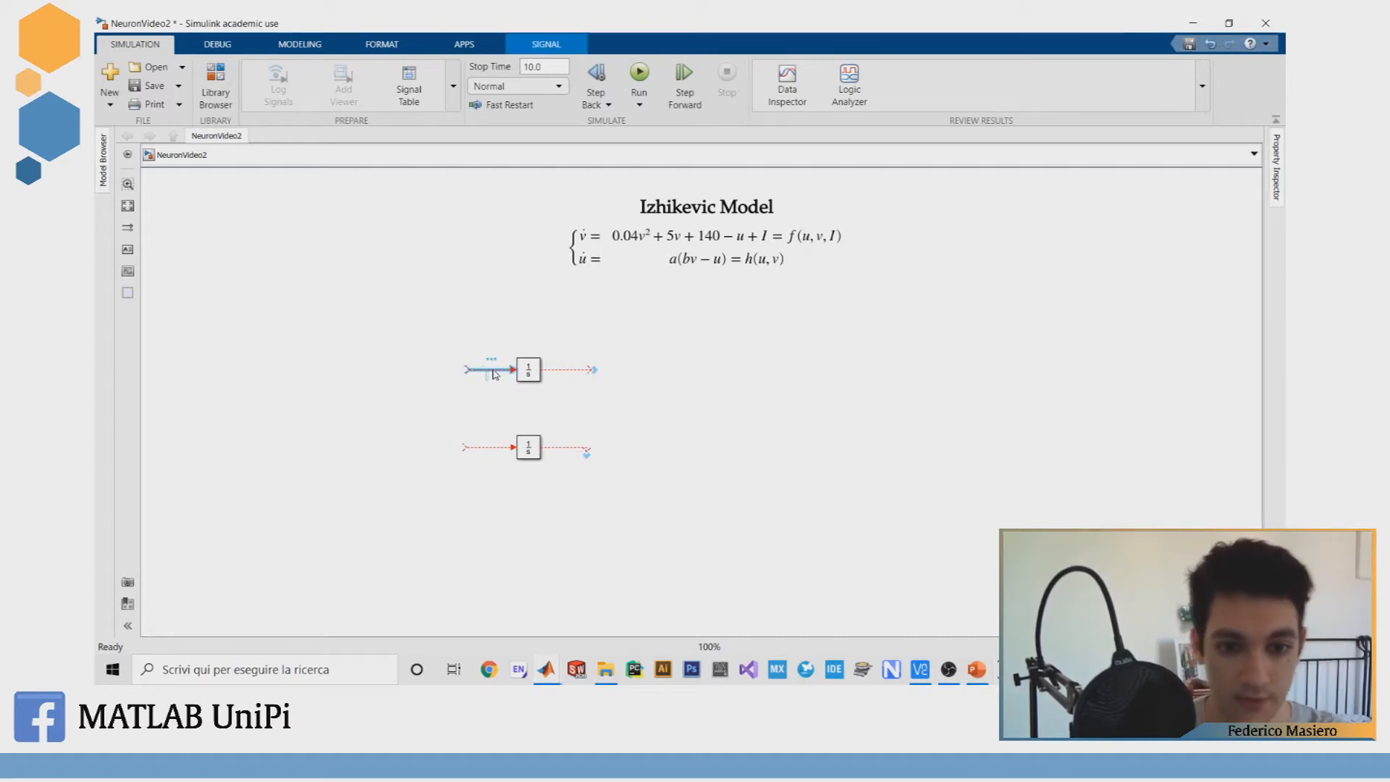
{"action": "type", "text": "v_dot"}
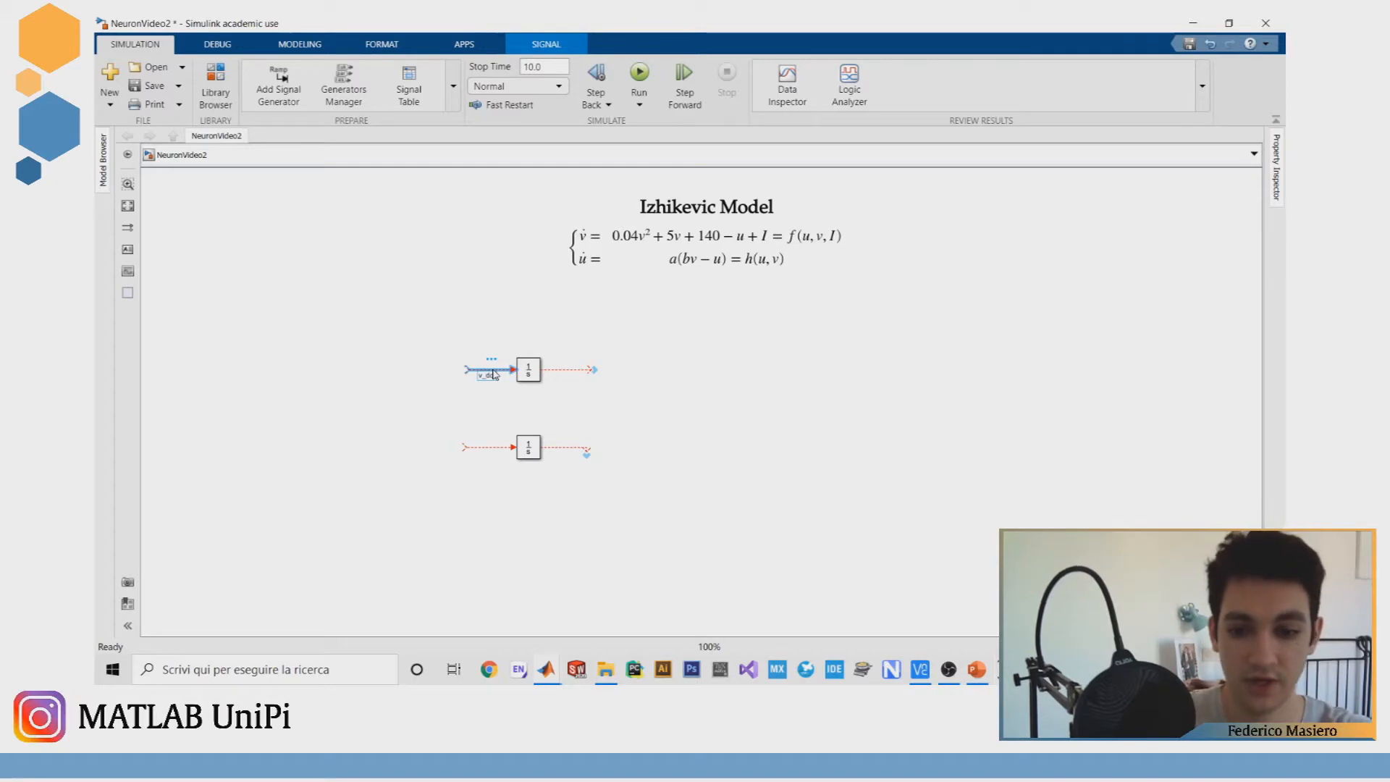
{"action": "left_click", "coordinate": [648, 383]}
{"action": "left_click", "coordinate": [564, 370]}
{"action": "double_click", "coordinate": [564, 370]}
{"action": "type", "text": "v"}
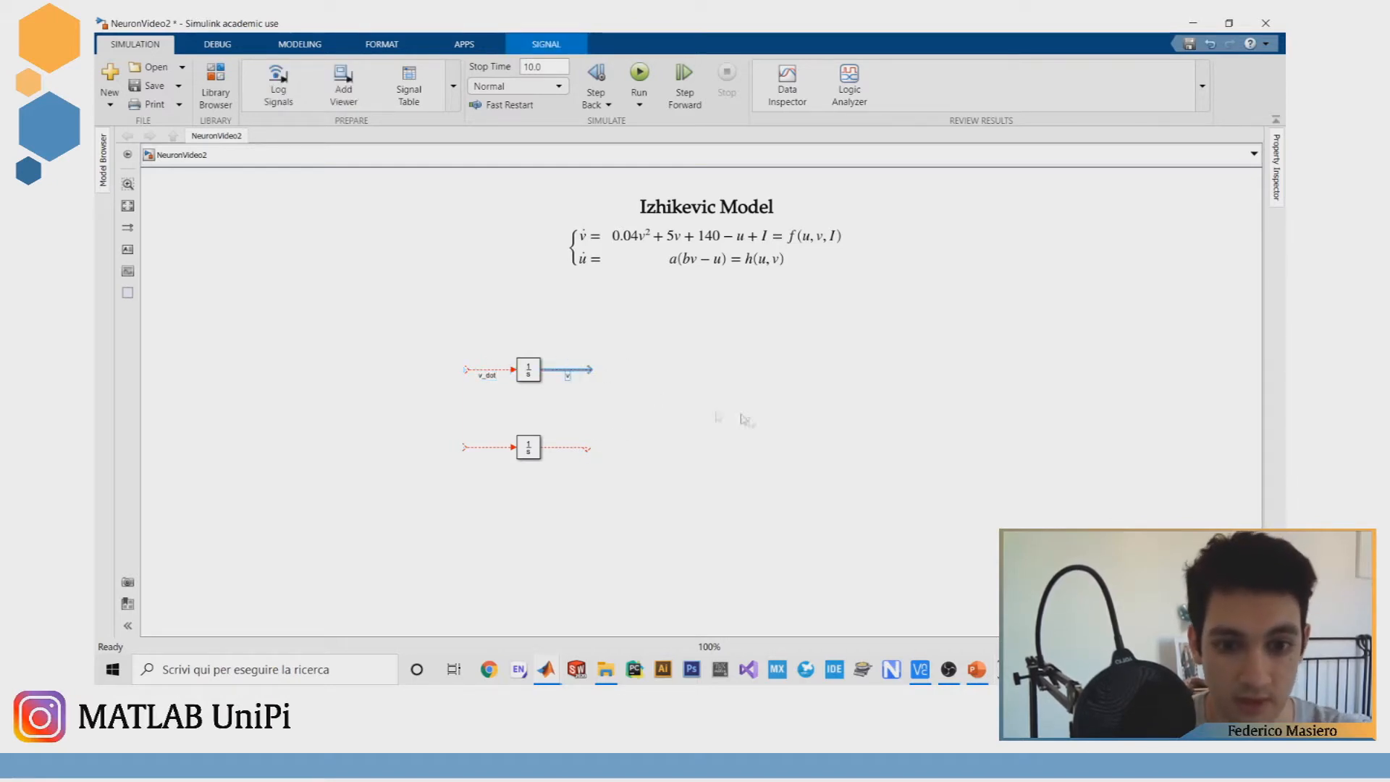
{"action": "left_click", "coordinate": [748, 420]}
Step: Label the lower integrator's input signal u_dot and its output signal u
{"action": "left_click", "coordinate": [490, 450]}
{"action": "mouse_move", "coordinate": [487, 437]}
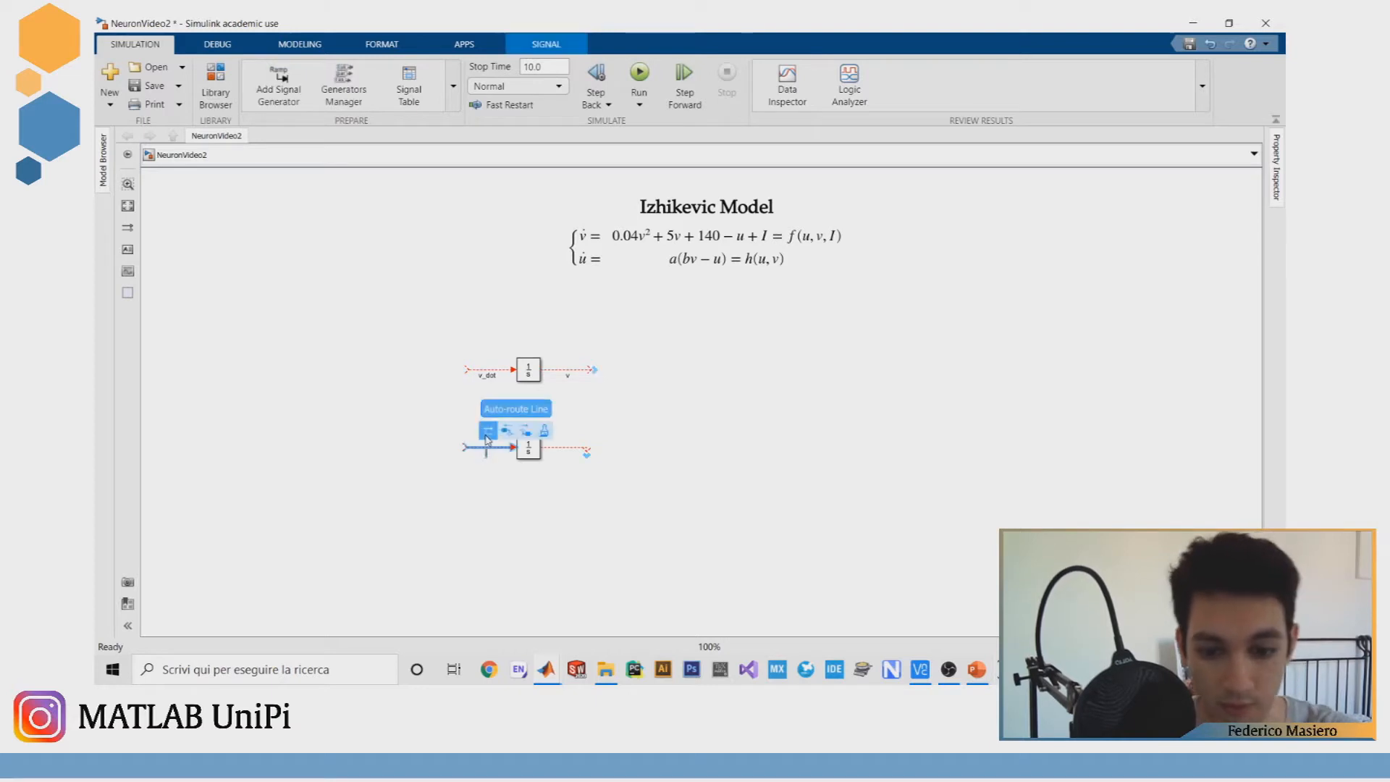
{"action": "type", "text": "u_dot"}
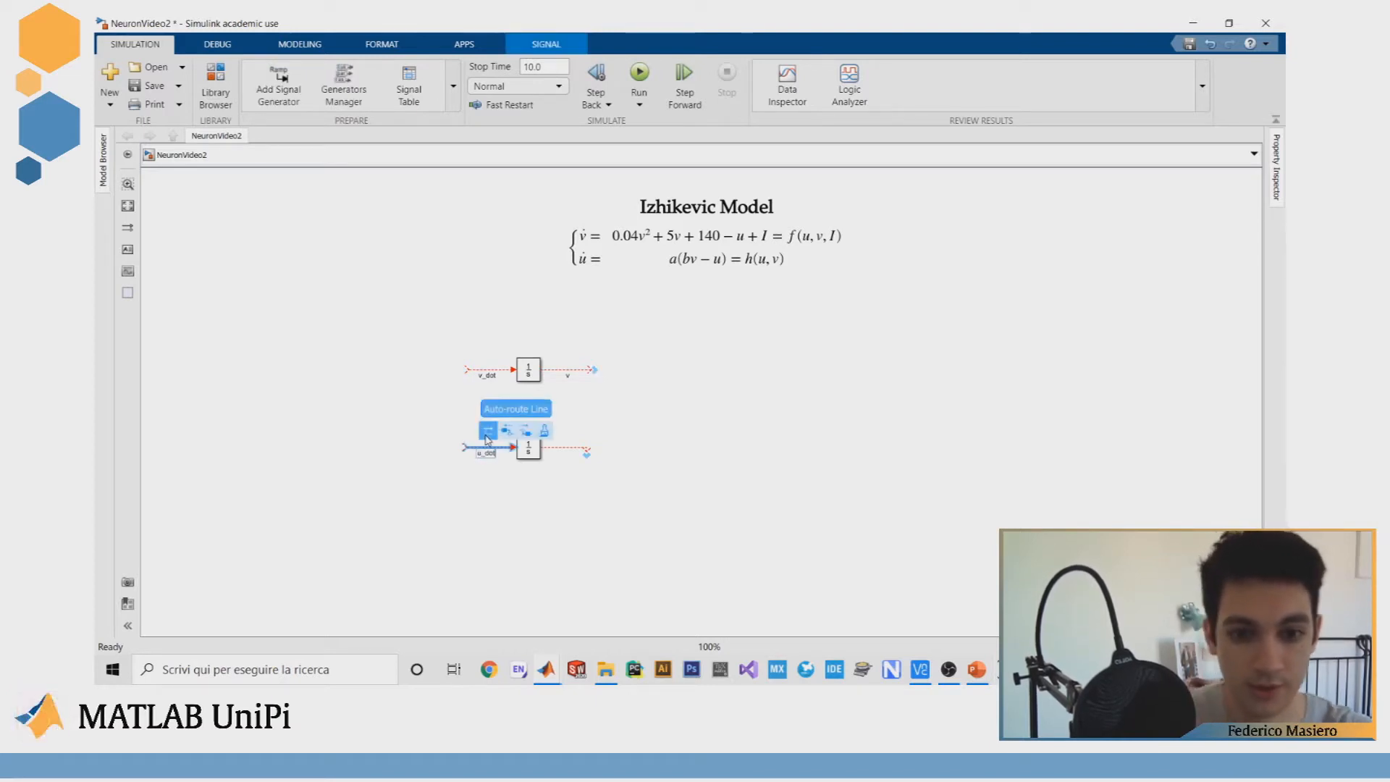
{"action": "left_click", "coordinate": [601, 459]}
{"action": "left_click", "coordinate": [561, 449]}
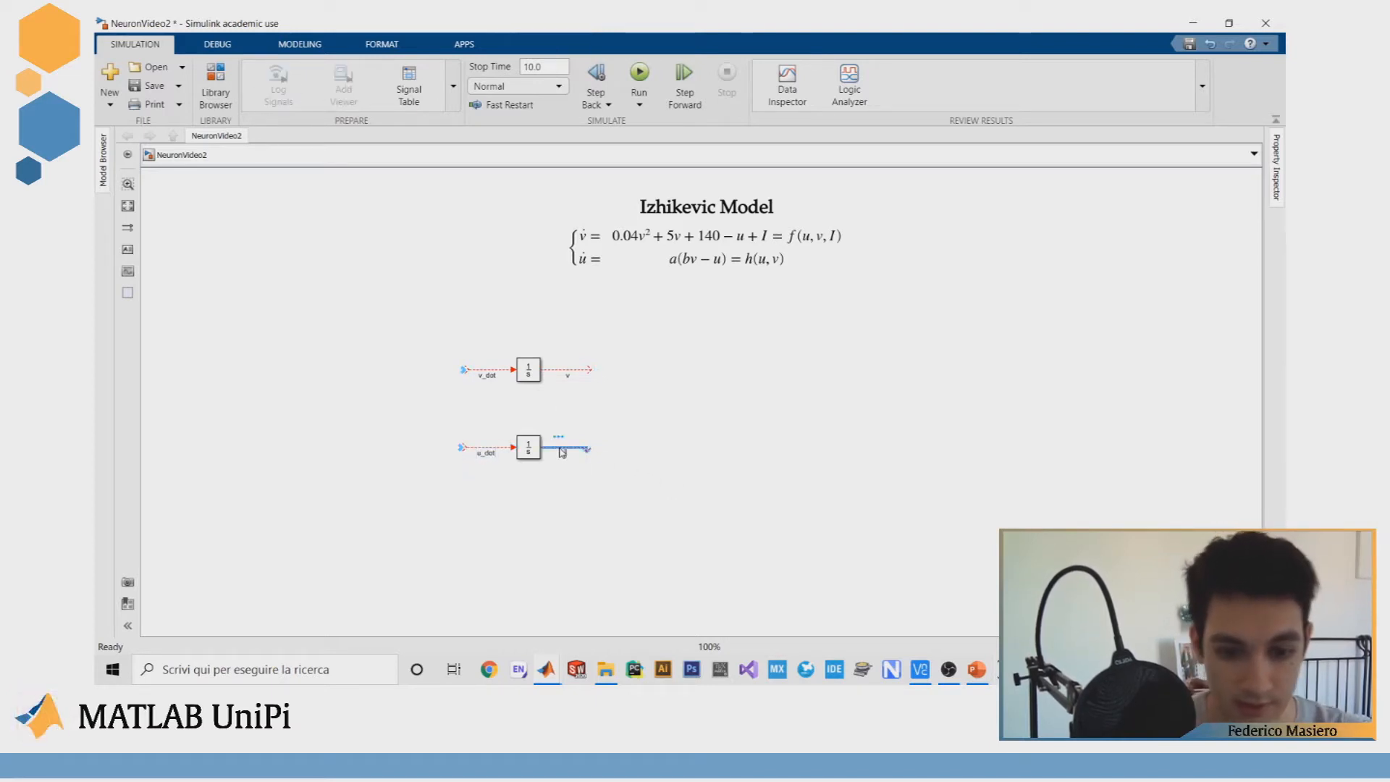
{"action": "double_click", "coordinate": [562, 449]}
{"action": "type", "text": "u"}
{"action": "left_click", "coordinate": [826, 466]}
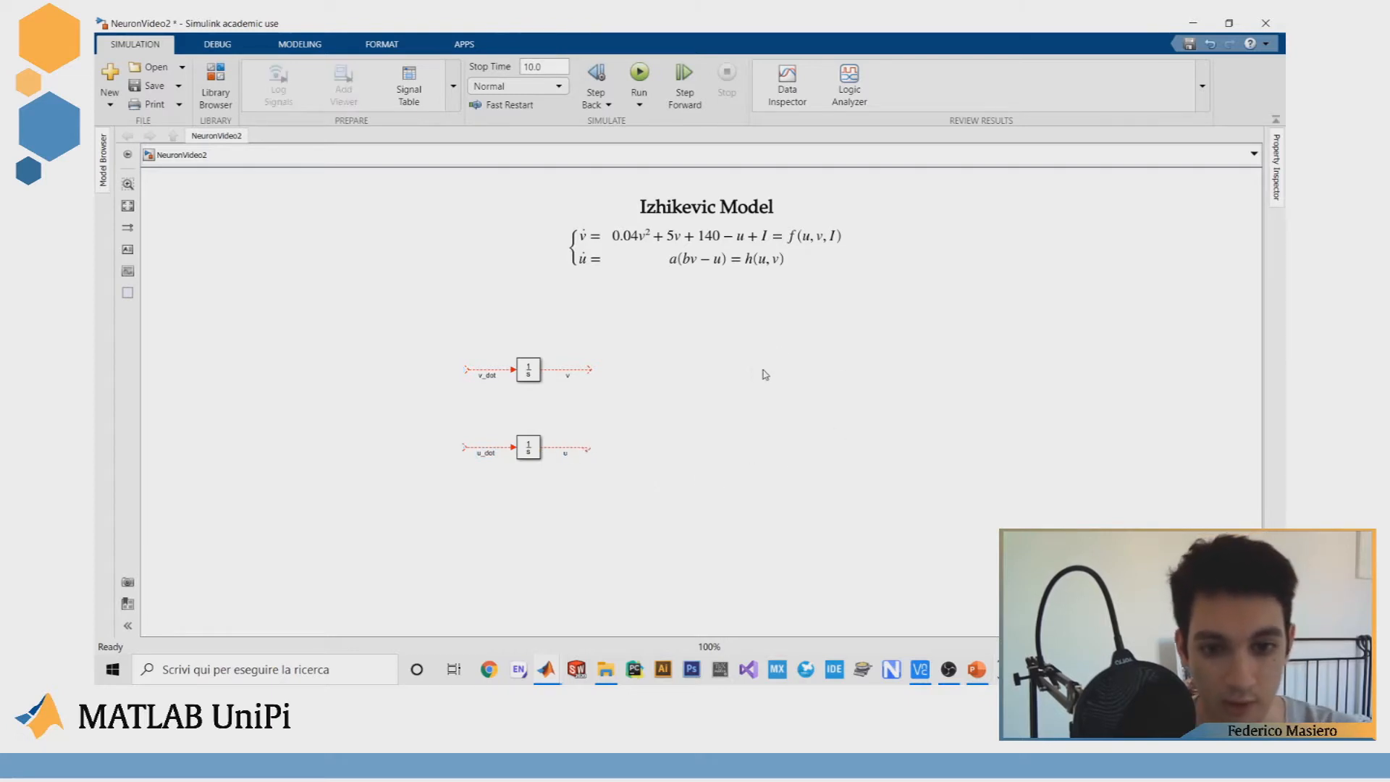
Step: Move the lower integrator together with its u_dot and u signal lines further down, widening the gap between the integrators
{"action": "left_click_drag", "start_coordinate": [410, 419], "coordinate": [636, 485]}
{"action": "left_click_drag", "start_coordinate": [582, 446], "coordinate": [583, 467]}
{"action": "left_click", "coordinate": [667, 450]}
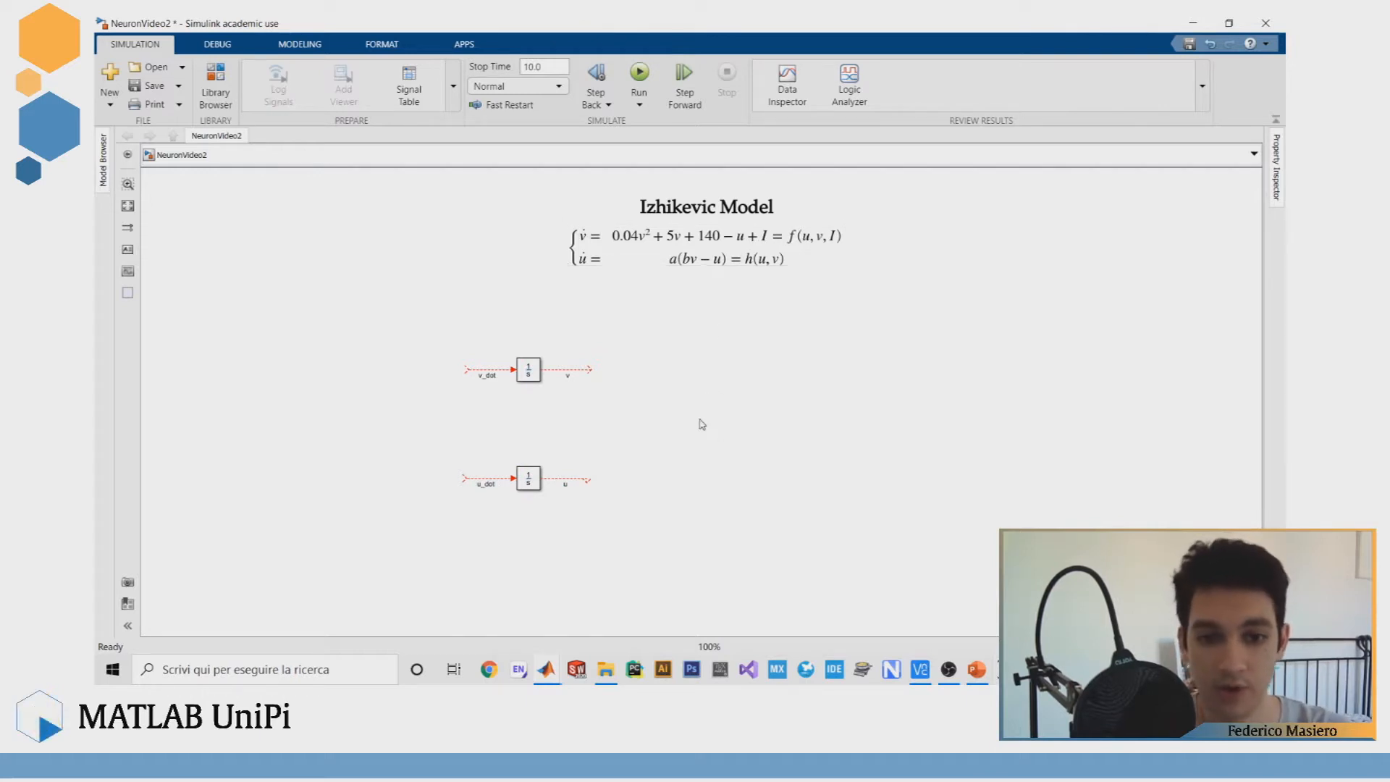
Step: Insert a Constant block to the right of the integrators and place a copy directly below it
{"action": "double_click", "coordinate": [703, 408]}
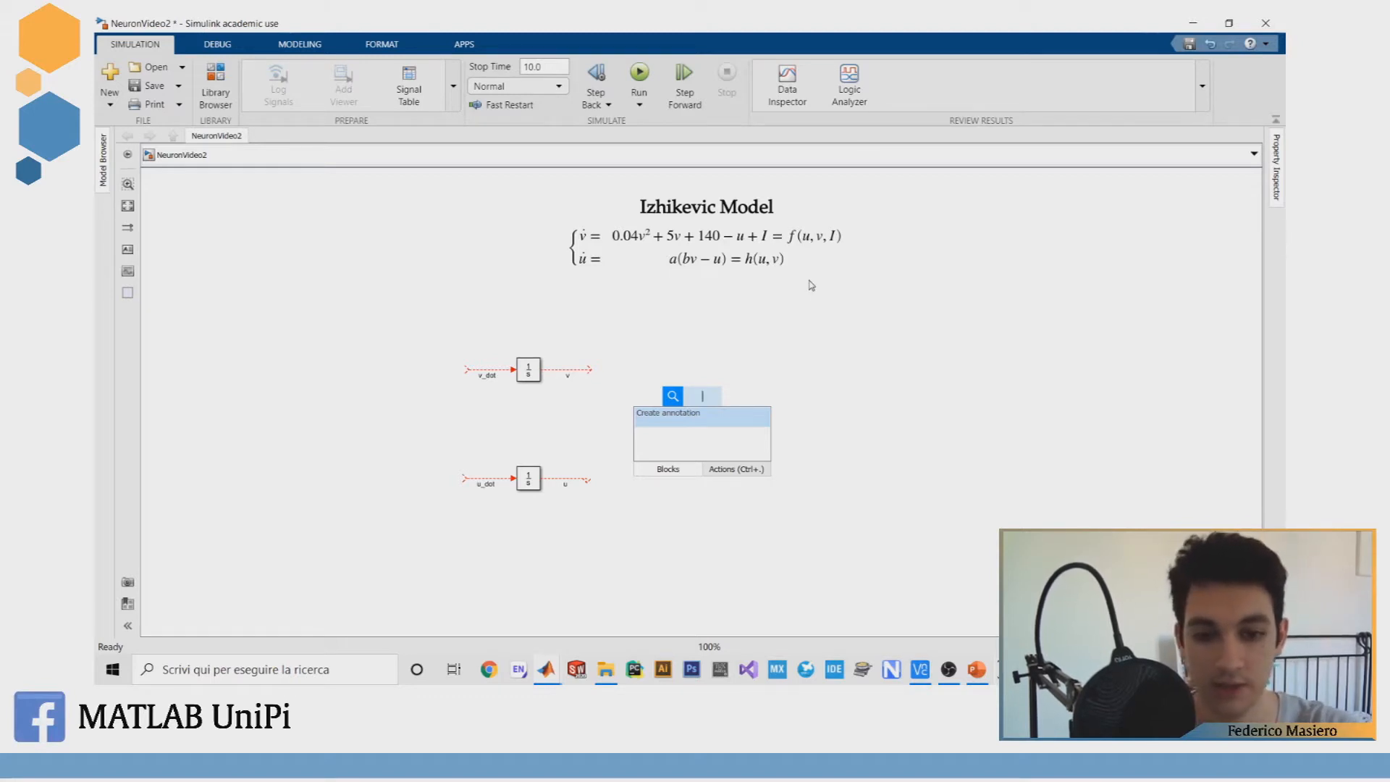
{"action": "type", "text": "cons"}
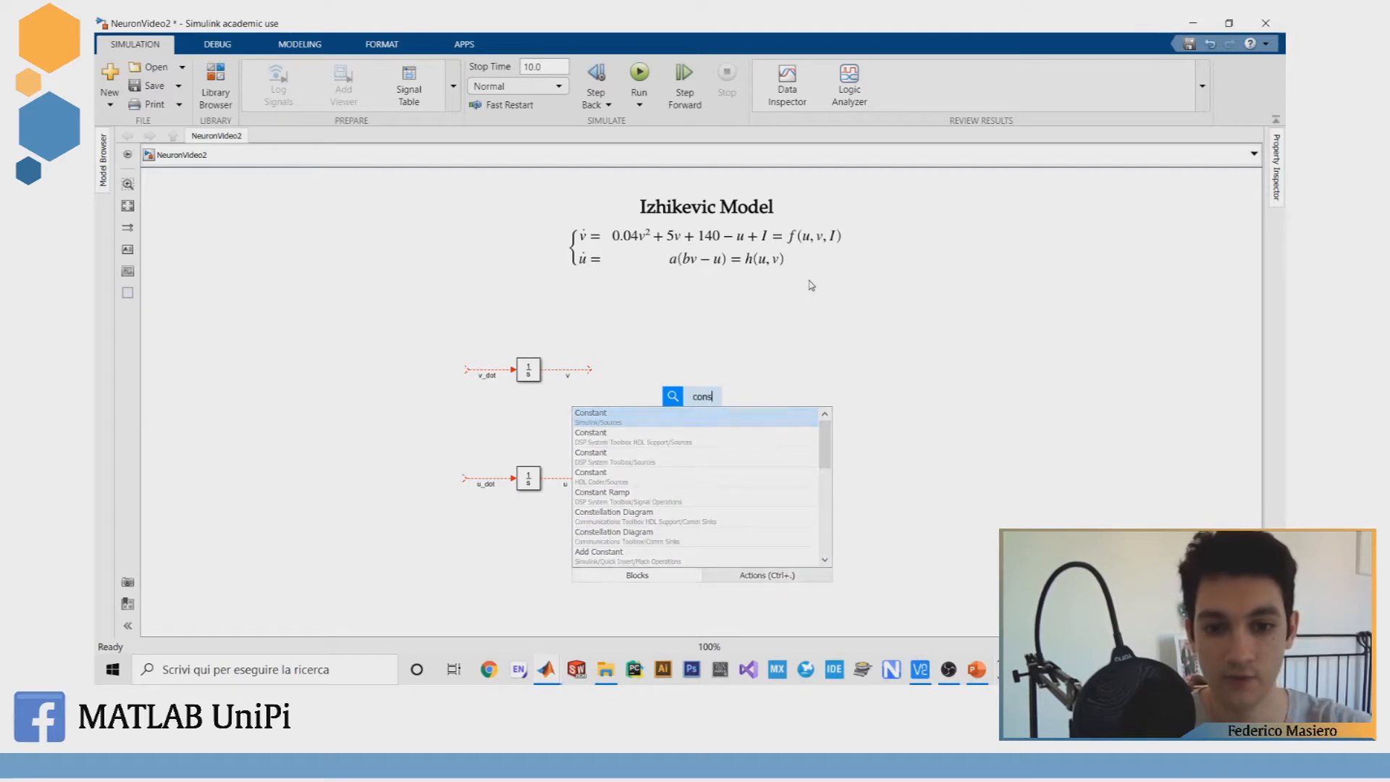
{"action": "key", "text": "Return"}
{"action": "left_click_drag", "start_coordinate": [699, 406], "coordinate": [701, 444]}
{"action": "left_click", "coordinate": [775, 442]}
Step: Set the upper Constant block's value to c
{"action": "double_click", "coordinate": [706, 403]}
{"action": "type", "text": "caxis"}
{"action": "key", "text": "BackSpace"}
{"action": "key", "text": "BackSpace"}
{"action": "key", "text": "BackSpace"}
{"action": "key", "text": "BackSpace"}
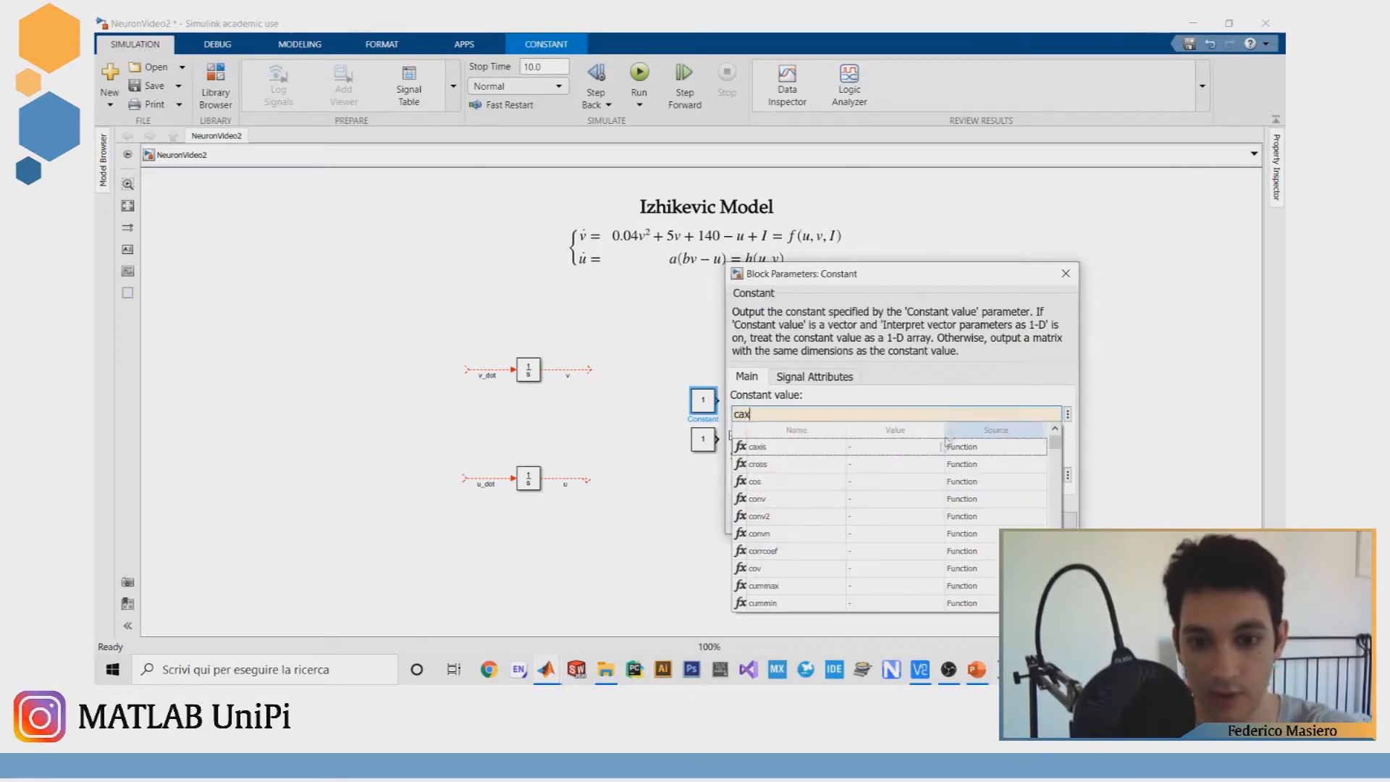
{"action": "left_click", "coordinate": [865, 521]}
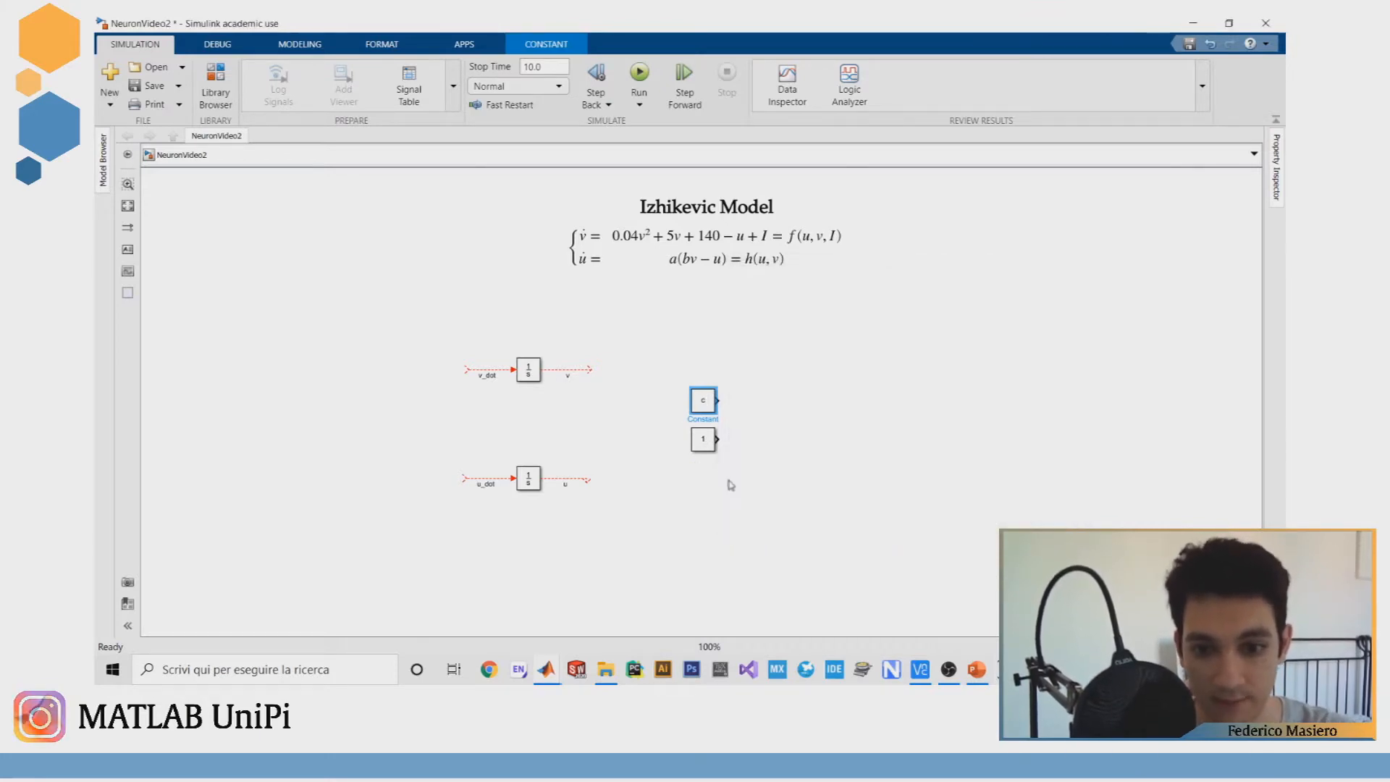
Step: Set the lower Constant block's value to d
{"action": "left_click", "coordinate": [703, 438]}
{"action": "double_click", "coordinate": [703, 438]}
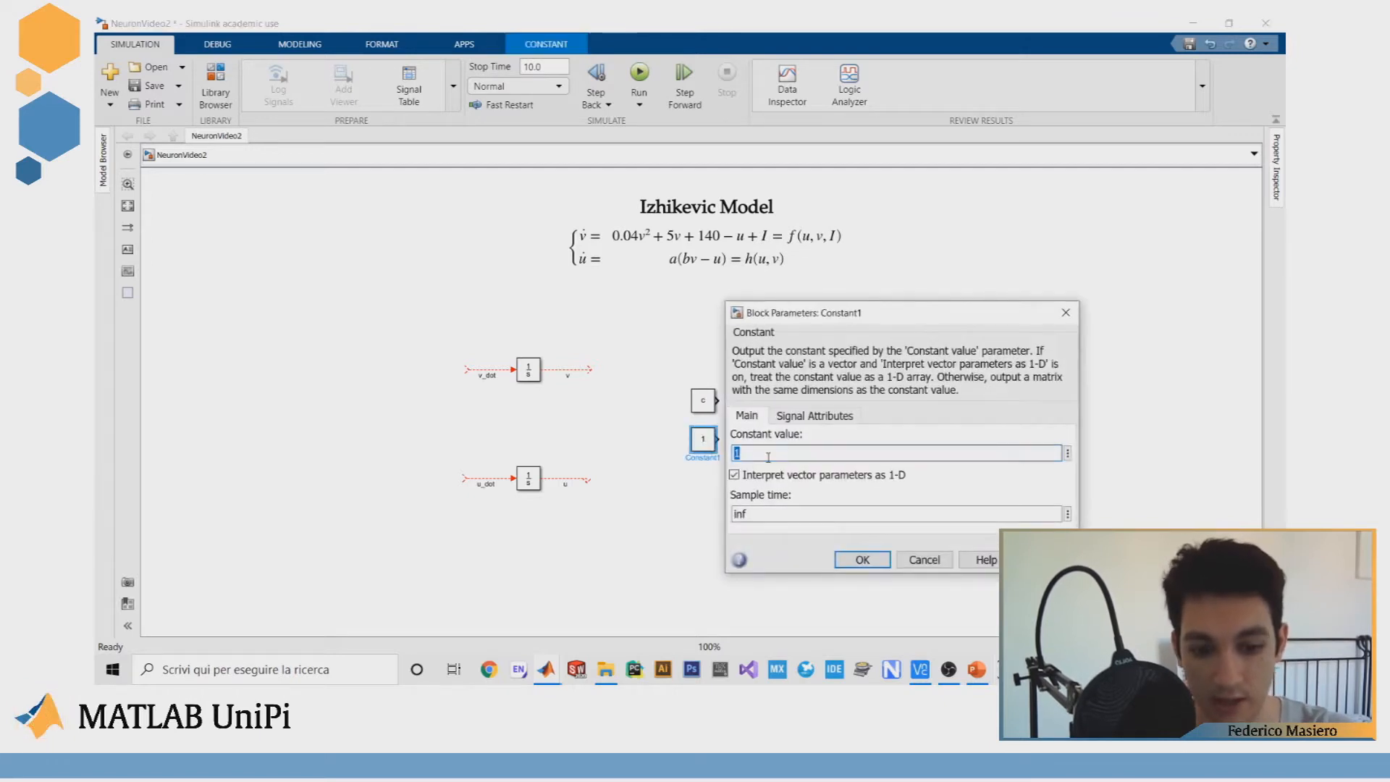
{"action": "type", "text": "d"}
{"action": "key", "text": "Return"}
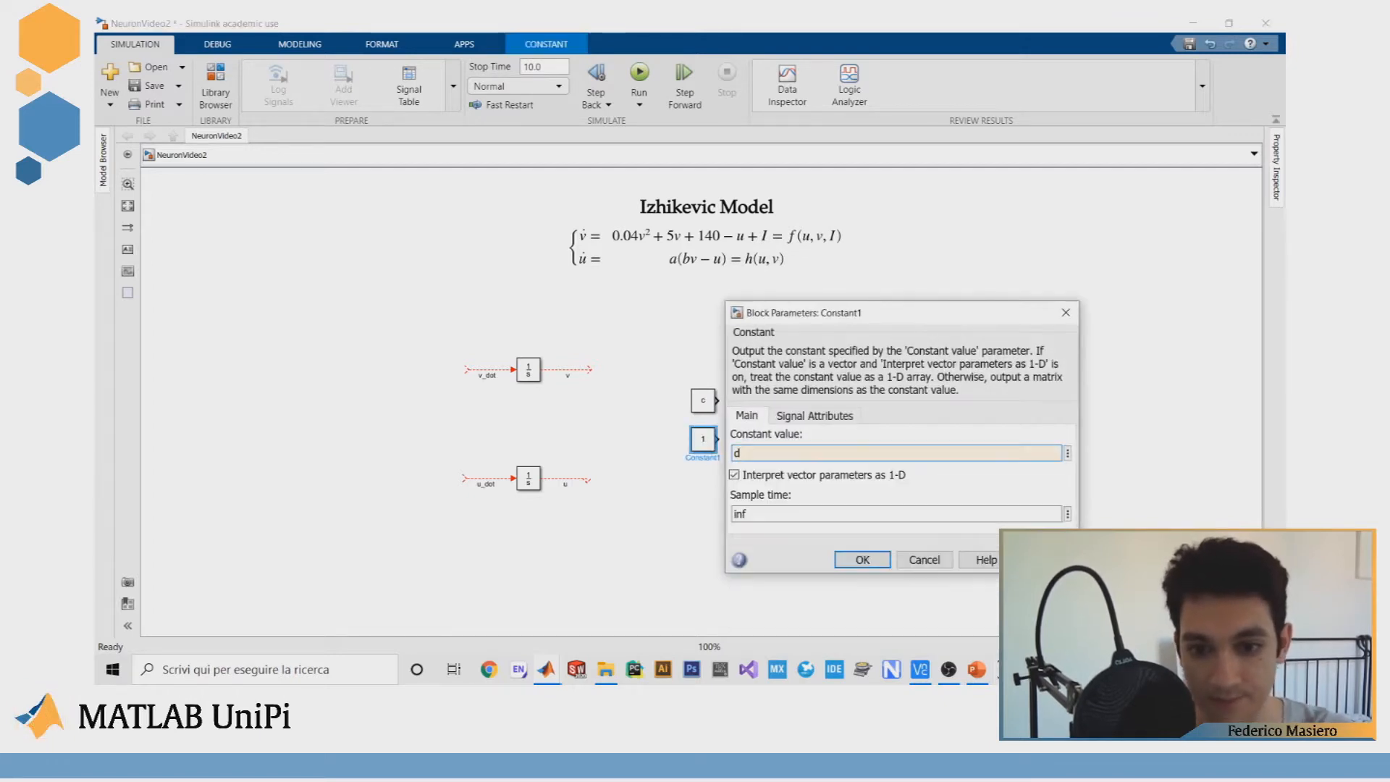
{"action": "left_click", "coordinate": [862, 559]}
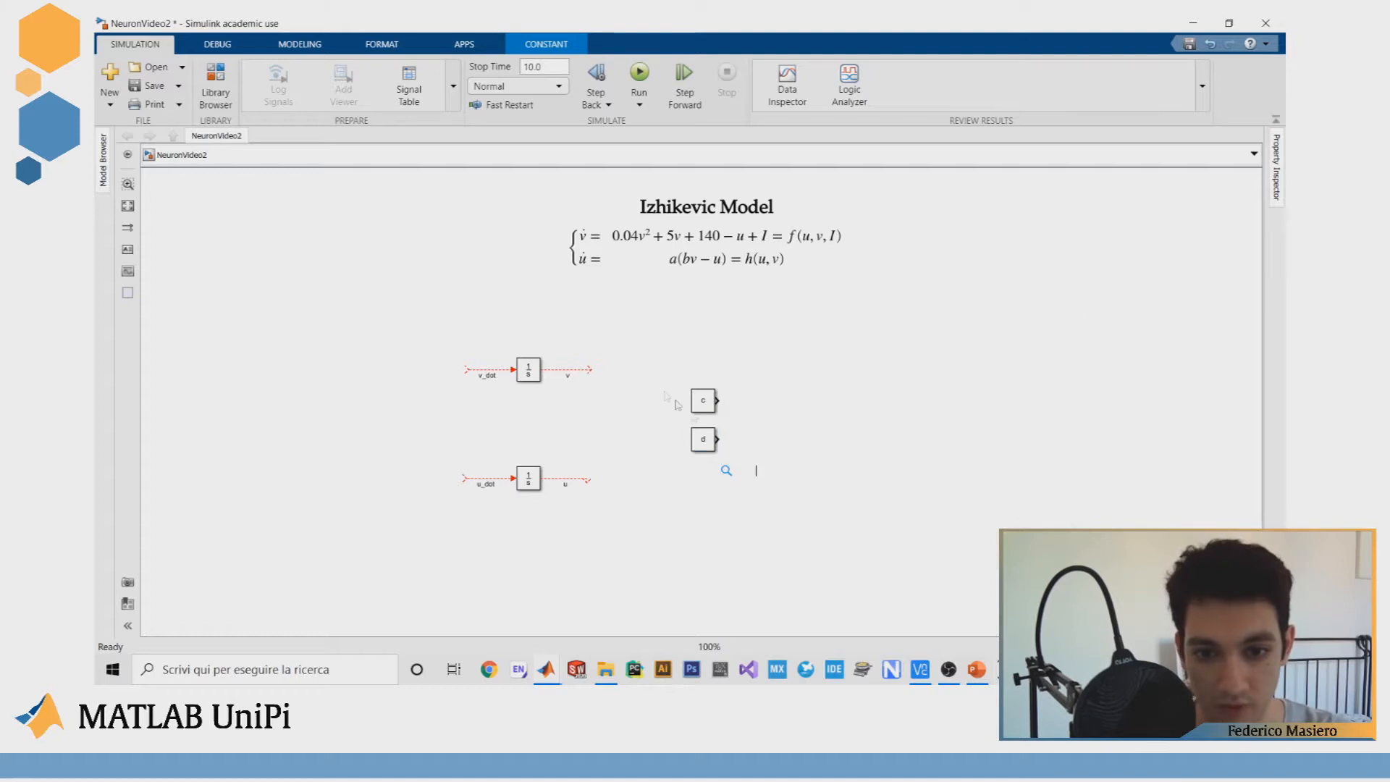
{"action": "double_click", "coordinate": [725, 469]}
{"action": "left_click", "coordinate": [761, 406]}
Step: Move the c and d Constant blocks together into the gap between the two integrators, aligned vertically with them
{"action": "left_click", "coordinate": [702, 398]}
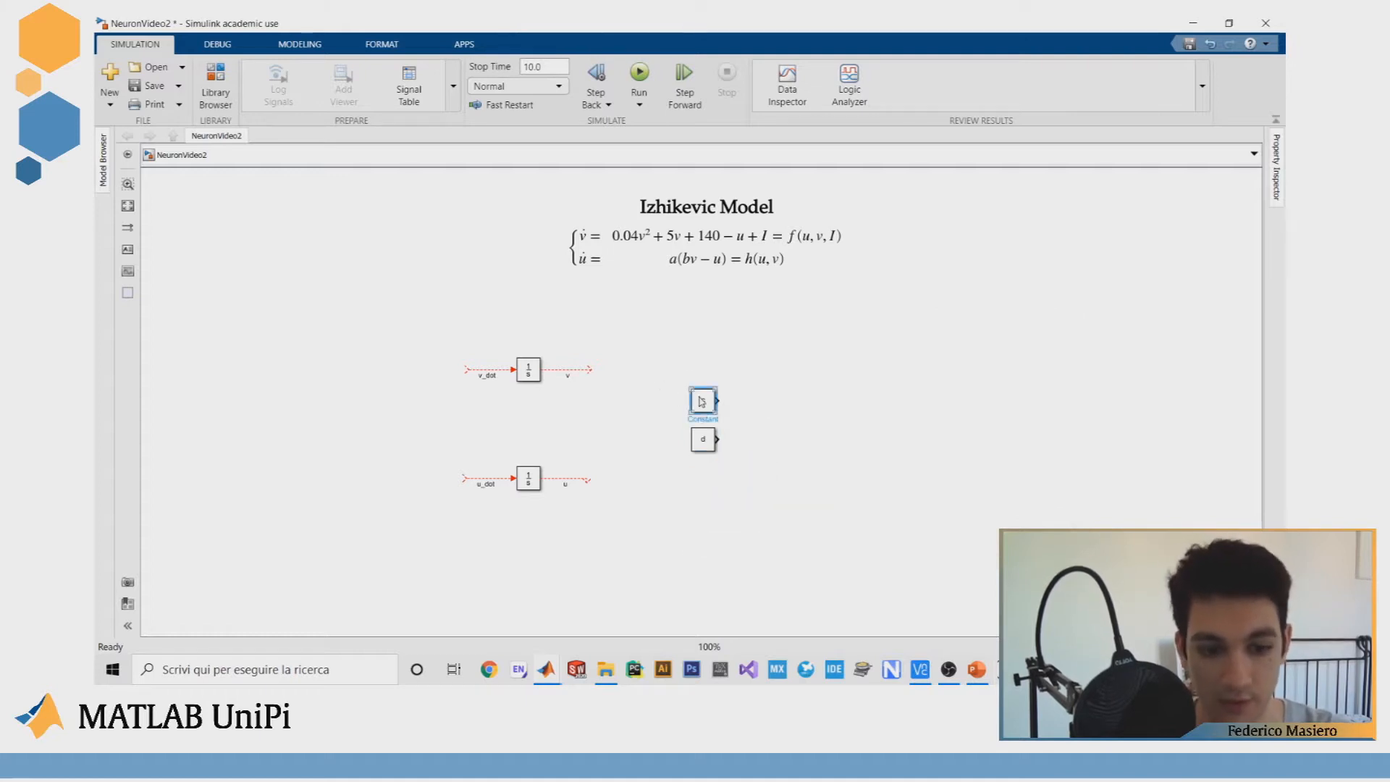
{"action": "left_click", "coordinate": [703, 439], "text": "shift"}
{"action": "left_click_drag", "start_coordinate": [661, 361], "coordinate": [744, 479]}
{"action": "left_click_drag", "start_coordinate": [695, 403], "coordinate": [520, 407]}
{"action": "left_click", "coordinate": [692, 429]}
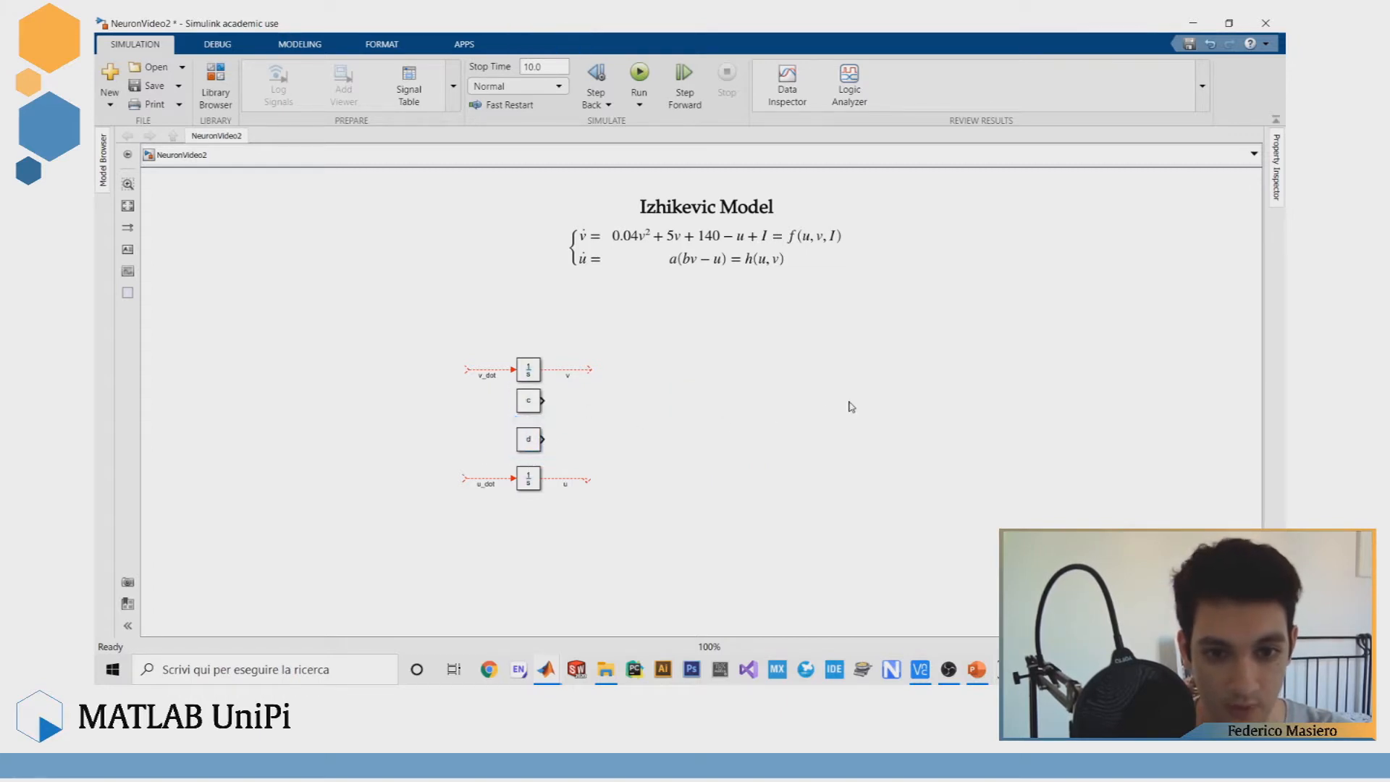
Step: Insert a Gain block in the empty area to the right of the integrators, keeping its default gain
{"action": "double_click", "coordinate": [764, 437]}
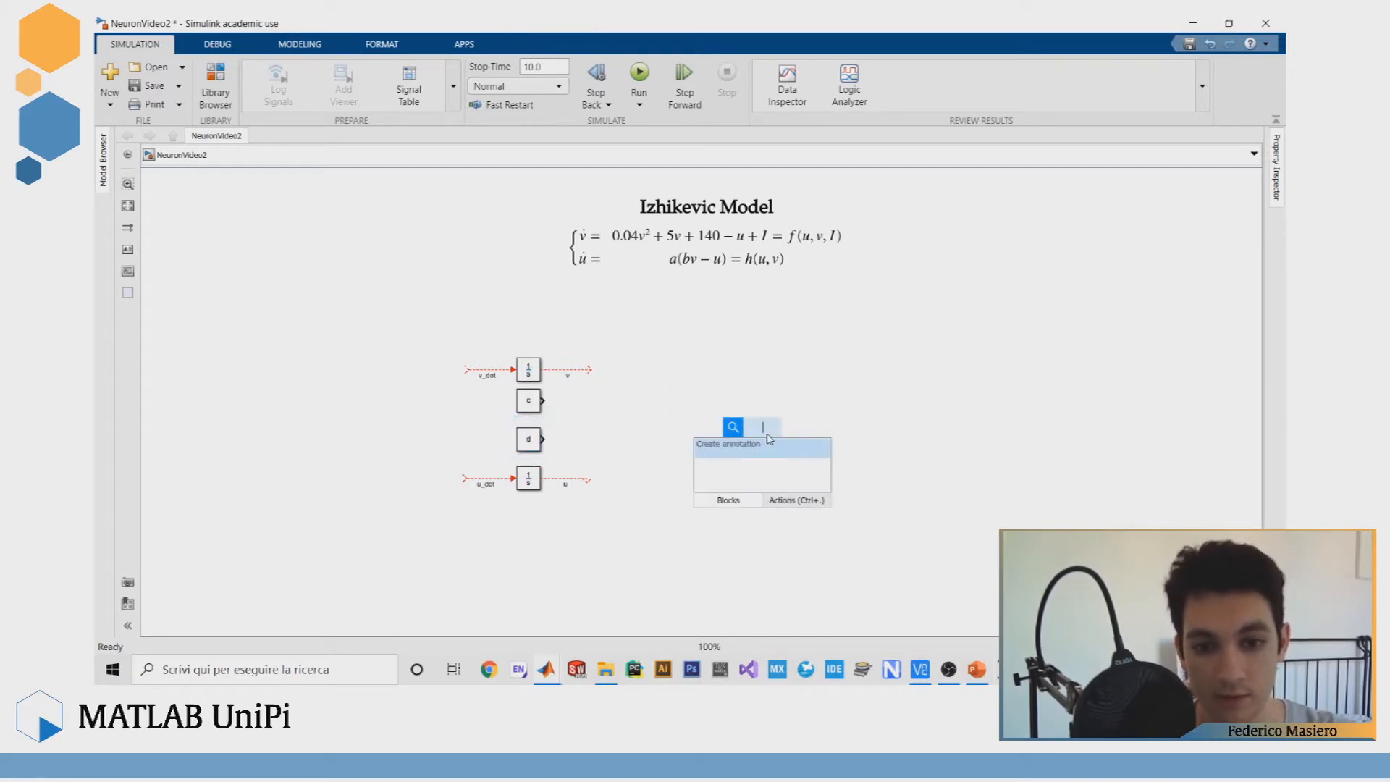
{"action": "type", "text": "gain"}
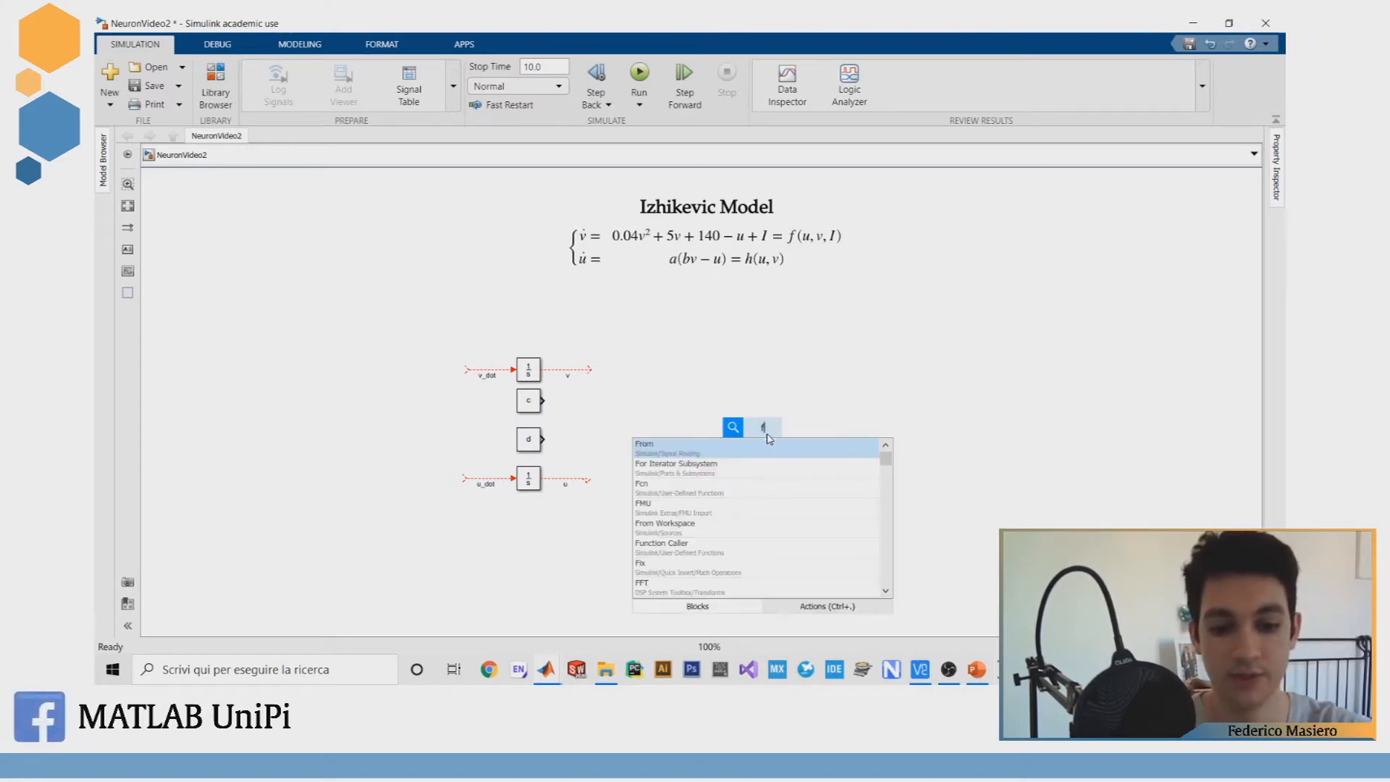
{"action": "key", "text": "Return"}
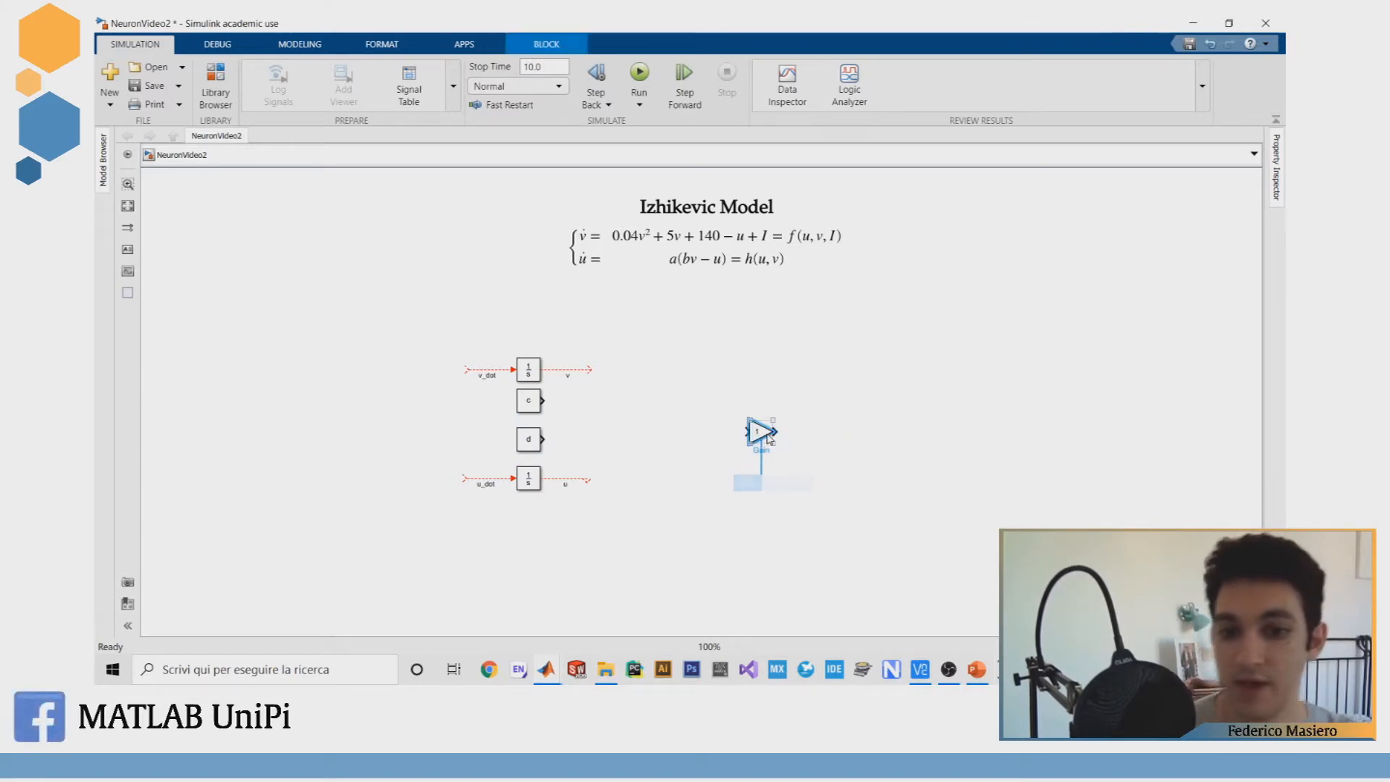
Step: Shift the c Constant block slightly down to space it evenly between the upper integrator and the d block
{"action": "left_click", "coordinate": [527, 400]}
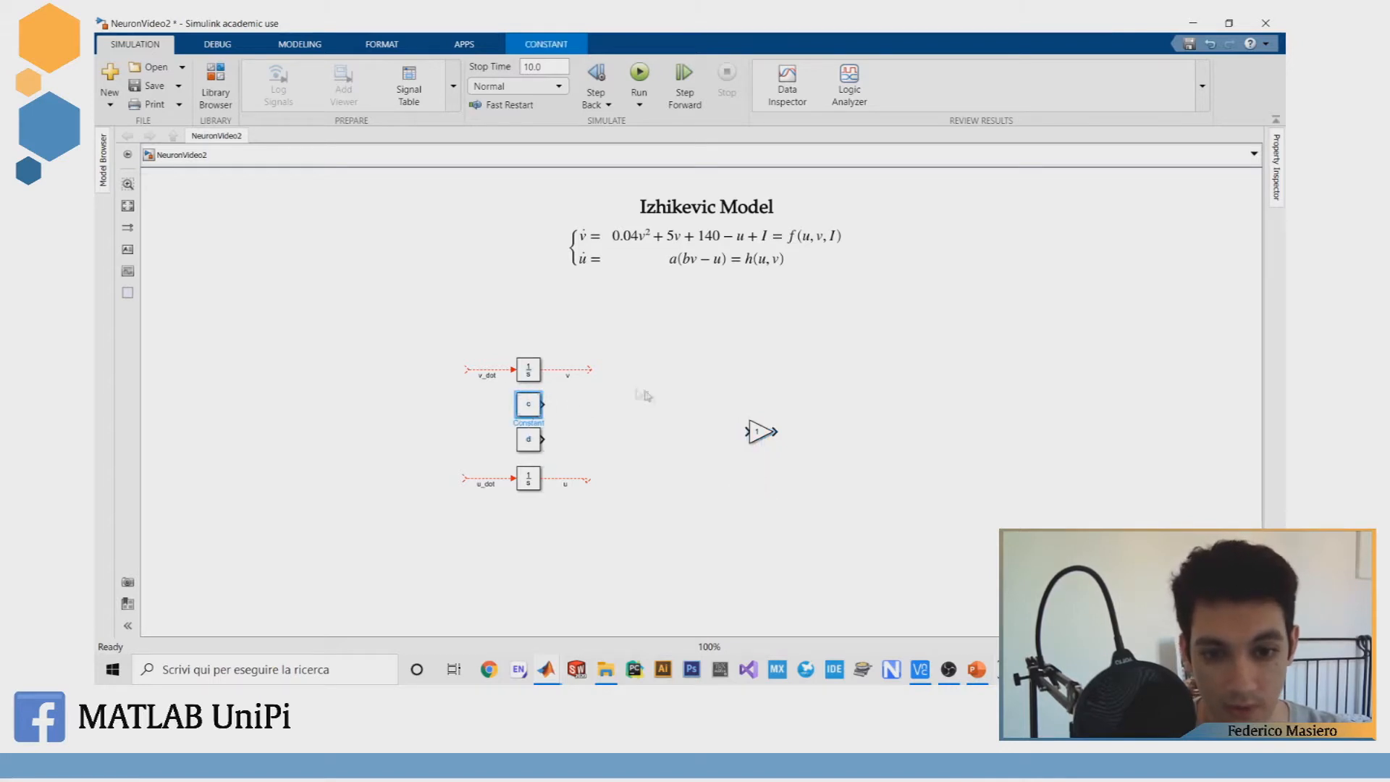
{"action": "left_click", "coordinate": [711, 270]}
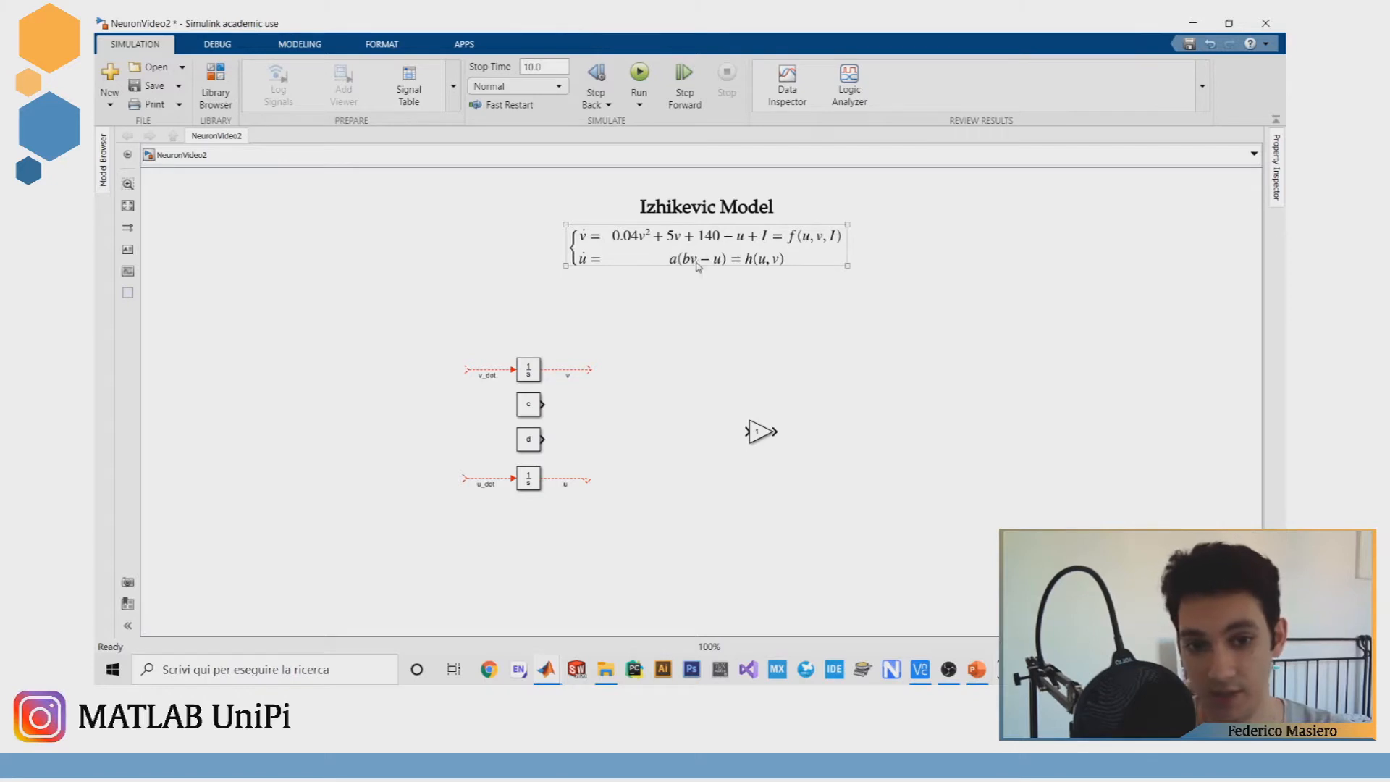
Step: Set the Gain block's gain to b
{"action": "double_click", "coordinate": [762, 435]}
{"action": "type", "text": "b"}
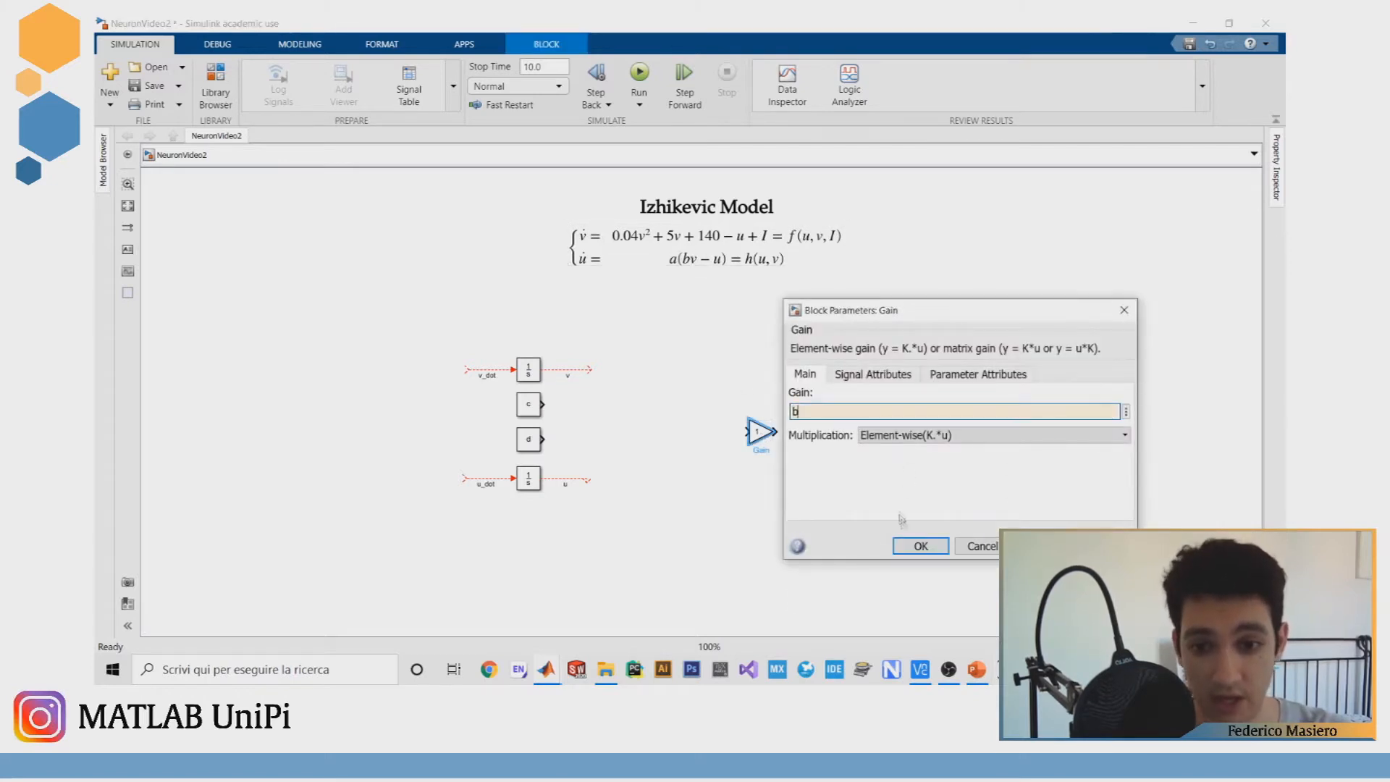
{"action": "left_click", "coordinate": [900, 545]}
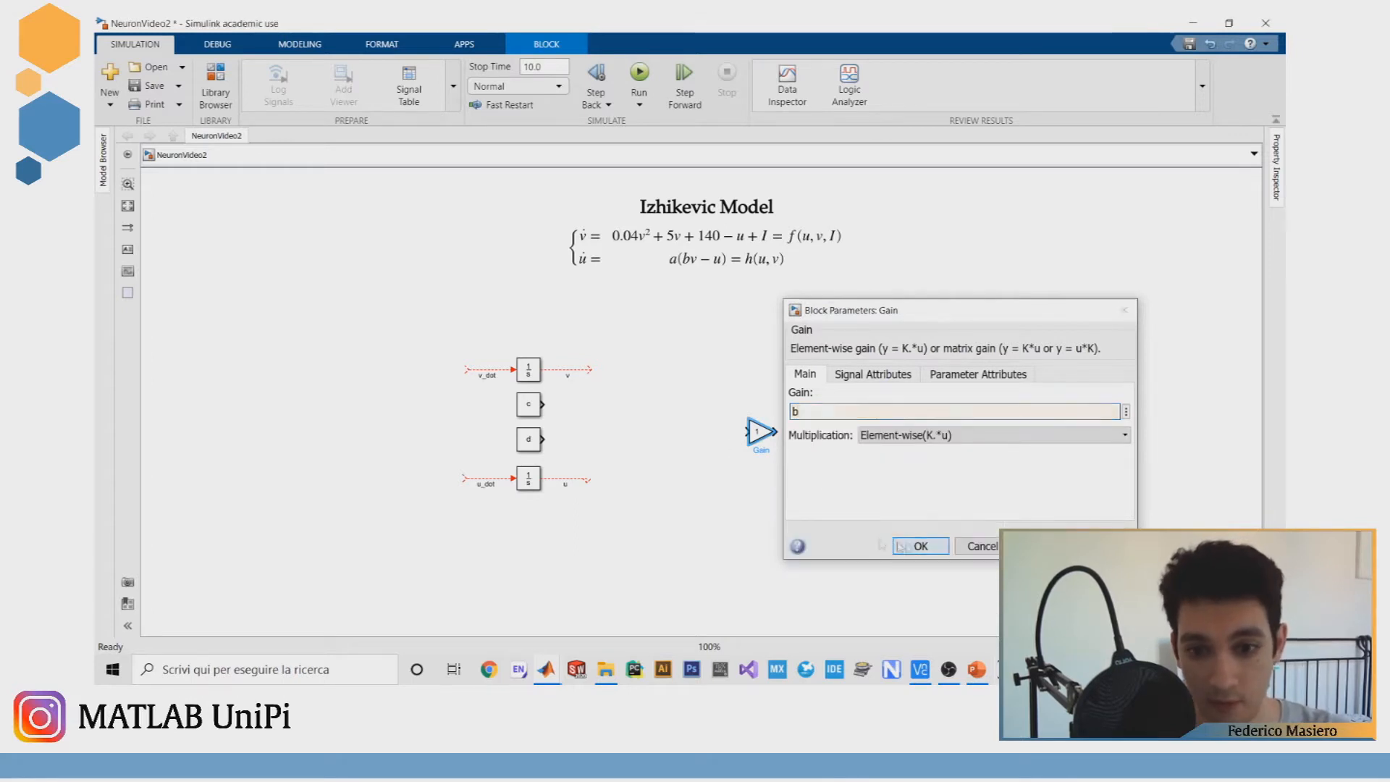
Step: Duplicate the b Gain block, set the copy's gain to c, and place the b gain up and to the left of it
{"action": "left_click_drag", "start_coordinate": [760, 432], "coordinate": [764, 478]}
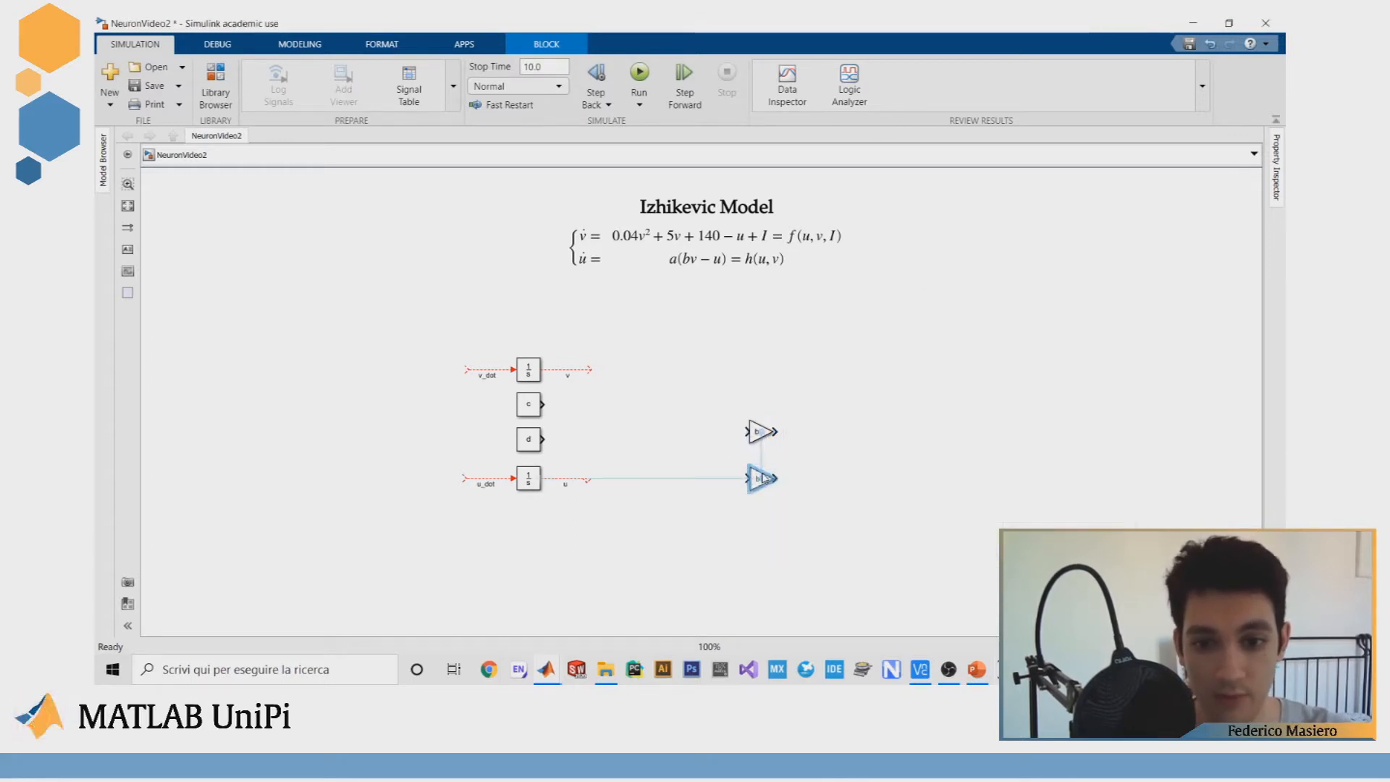
{"action": "double_click", "coordinate": [762, 478]}
{"action": "type", "text": "c"}
{"action": "left_click", "coordinate": [913, 592]}
{"action": "left_click_drag", "start_coordinate": [760, 432], "coordinate": [713, 454]}
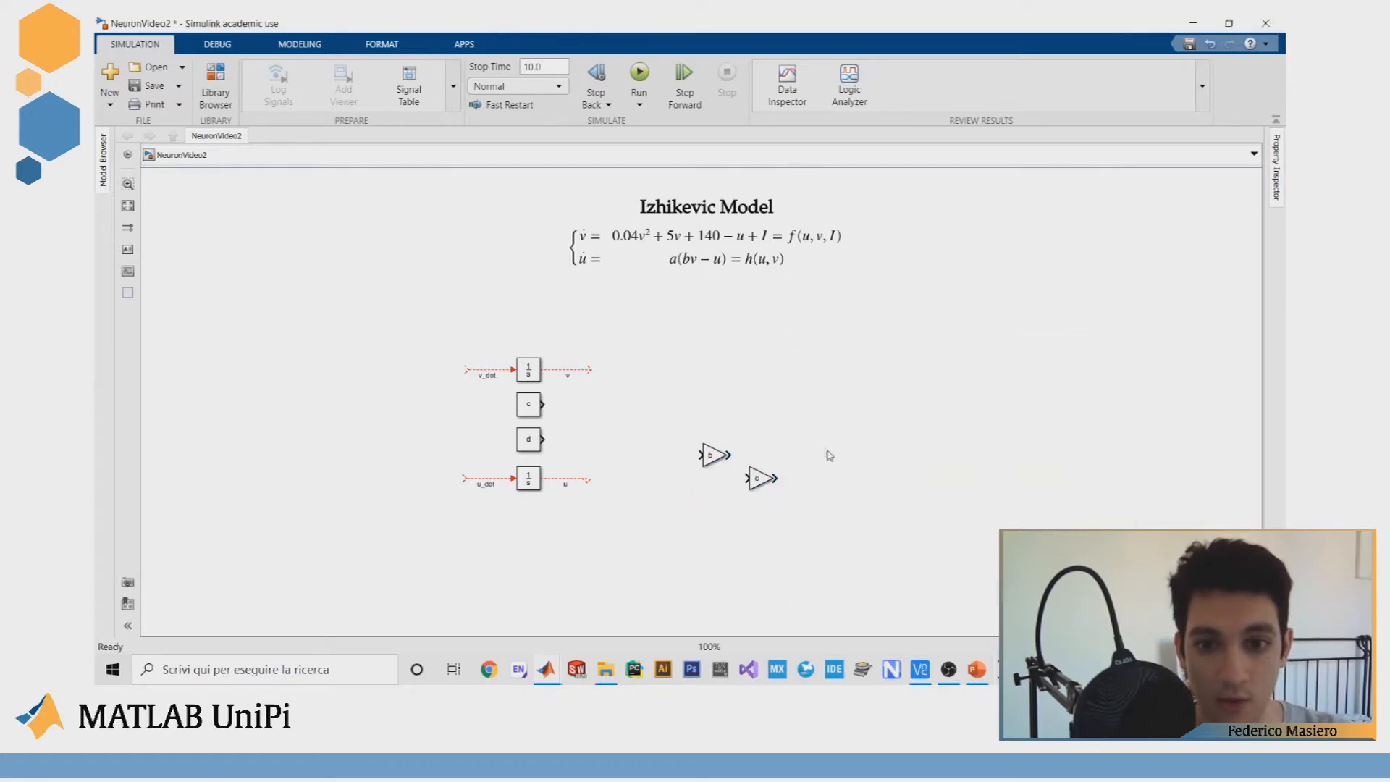
Step: Insert a Pulse Generator block for the input current I and place it above the v integrator
{"action": "left_click", "coordinate": [761, 236]}
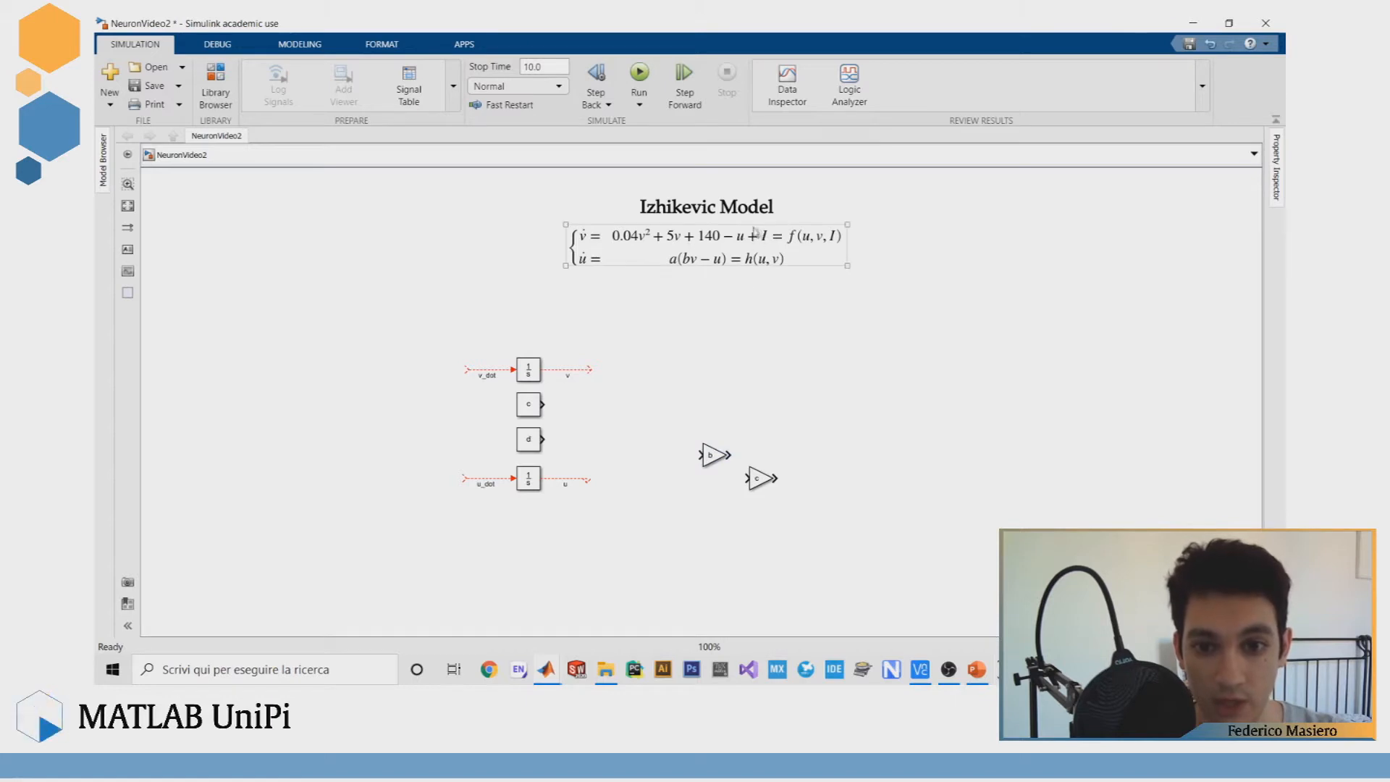
{"action": "double_click", "coordinate": [711, 368]}
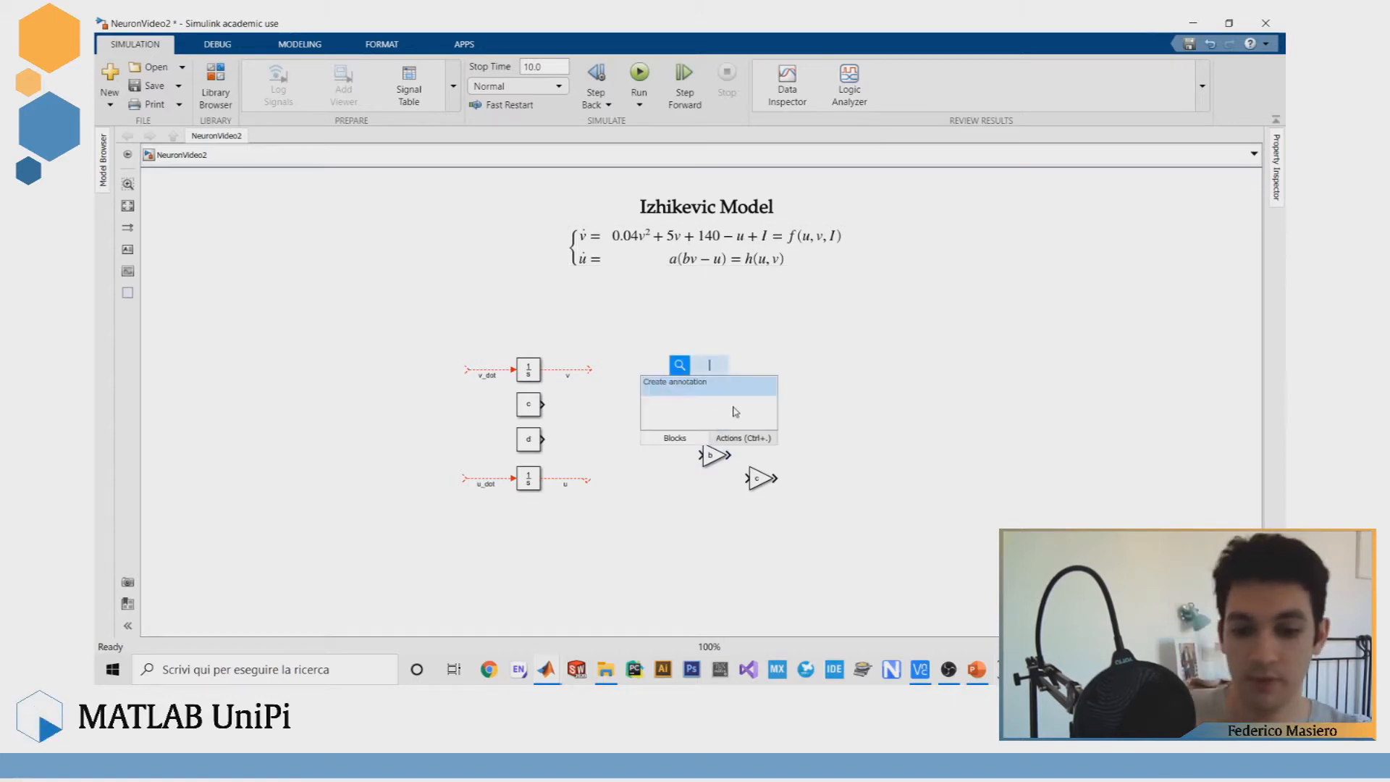
{"action": "type", "text": "pulse"}
{"action": "key", "text": "Return"}
{"action": "left_click_drag", "start_coordinate": [705, 373], "coordinate": [527, 320]}
{"action": "left_click", "coordinate": [902, 404]}
Step: Shift the pulse generator, both integrators and the c and d constants down together, away from the equations
{"action": "left_click_drag", "start_coordinate": [425, 284], "coordinate": [643, 531]}
{"action": "key", "text": "Down"}
{"action": "key", "text": "Down"}
{"action": "key", "text": "Down"}
{"action": "key", "text": "Down"}
{"action": "key", "text": "Down"}
{"action": "key", "text": "Down"}
{"action": "key", "text": "Down"}
{"action": "key", "text": "Down"}
{"action": "key", "text": "Down"}
{"action": "key", "text": "Down"}
{"action": "key", "text": "Down"}
{"action": "key", "text": "Down"}
{"action": "key", "text": "Down"}
{"action": "key", "text": "Down"}
{"action": "left_click", "coordinate": [833, 411]}
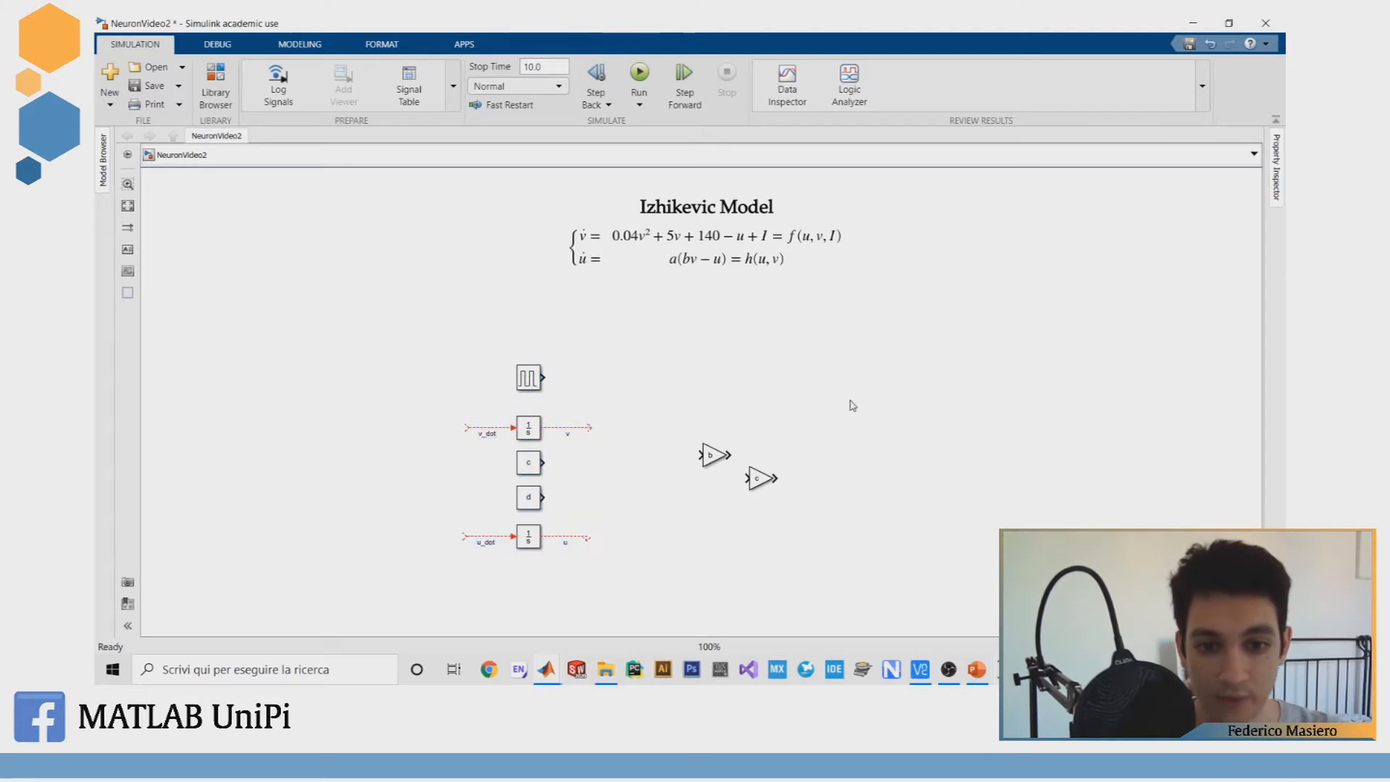
Step: Insert a Square block for the v² term and place it to the right of the pulse generator
{"action": "left_click", "coordinate": [741, 246]}
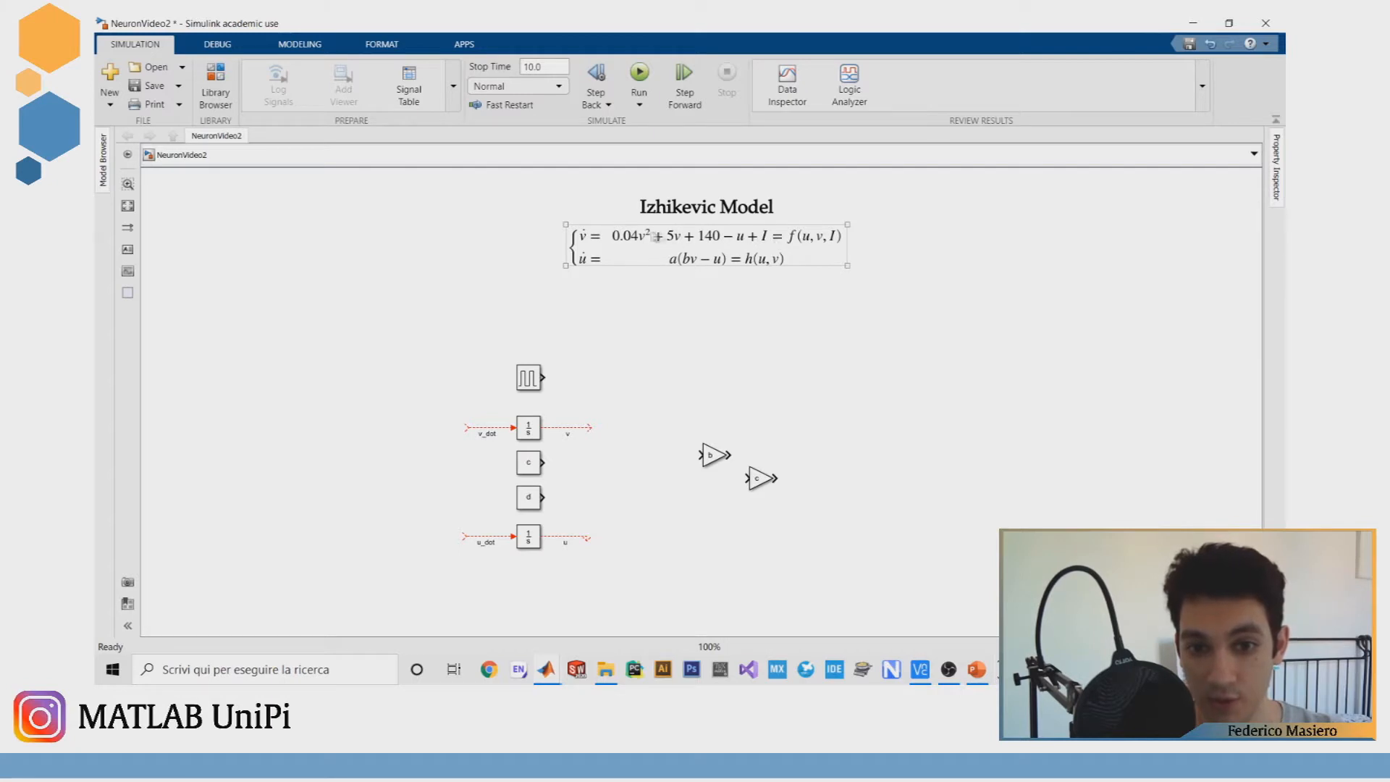
{"action": "left_click", "coordinate": [711, 409]}
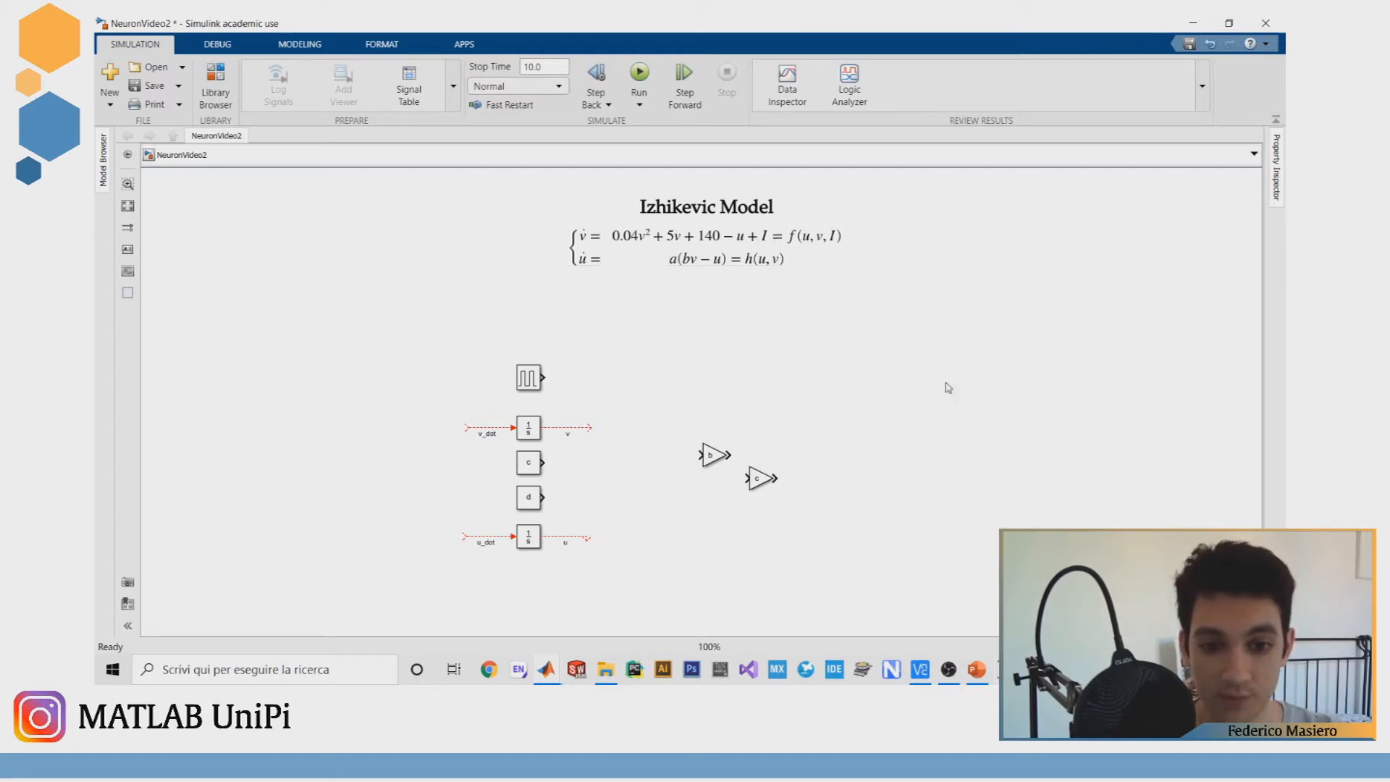
{"action": "left_click", "coordinate": [700, 247]}
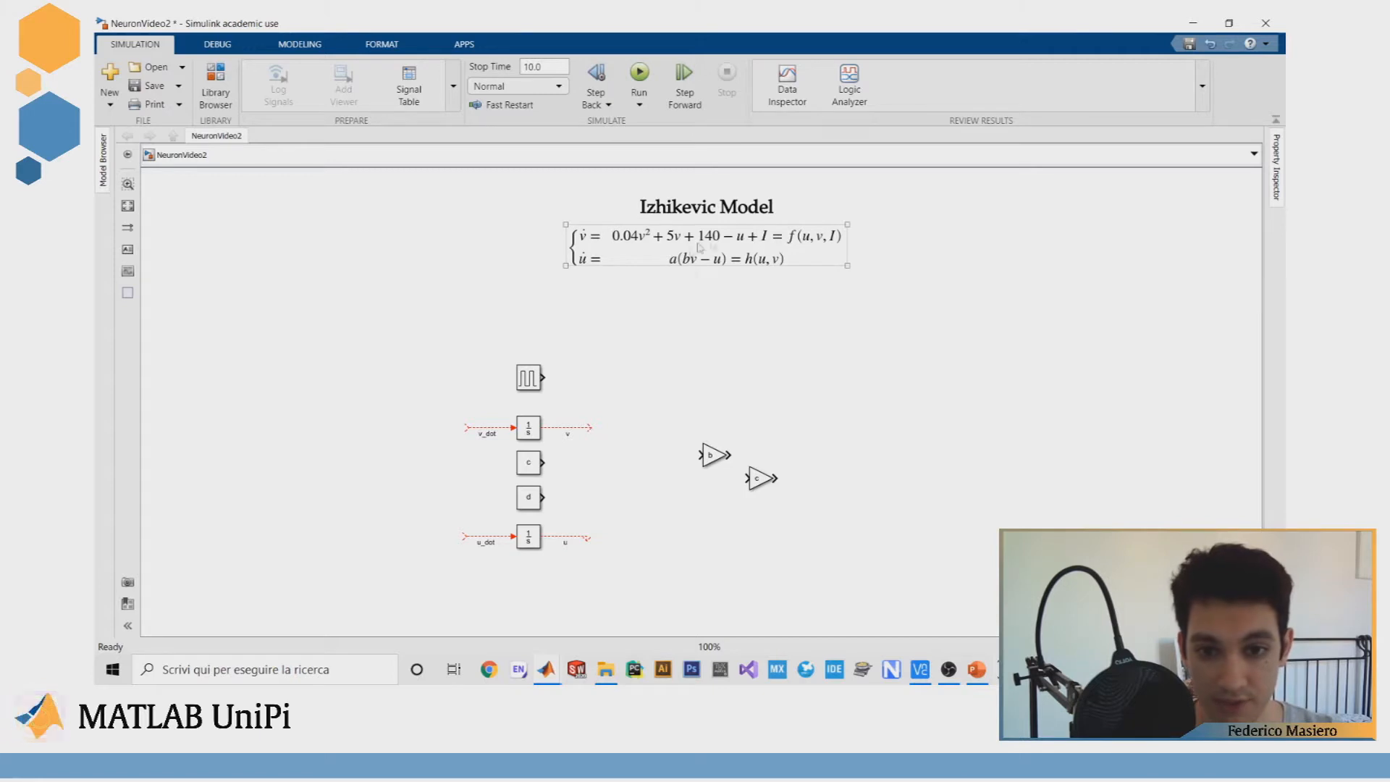
{"action": "double_click", "coordinate": [702, 338]}
{"action": "type", "text": "square"}
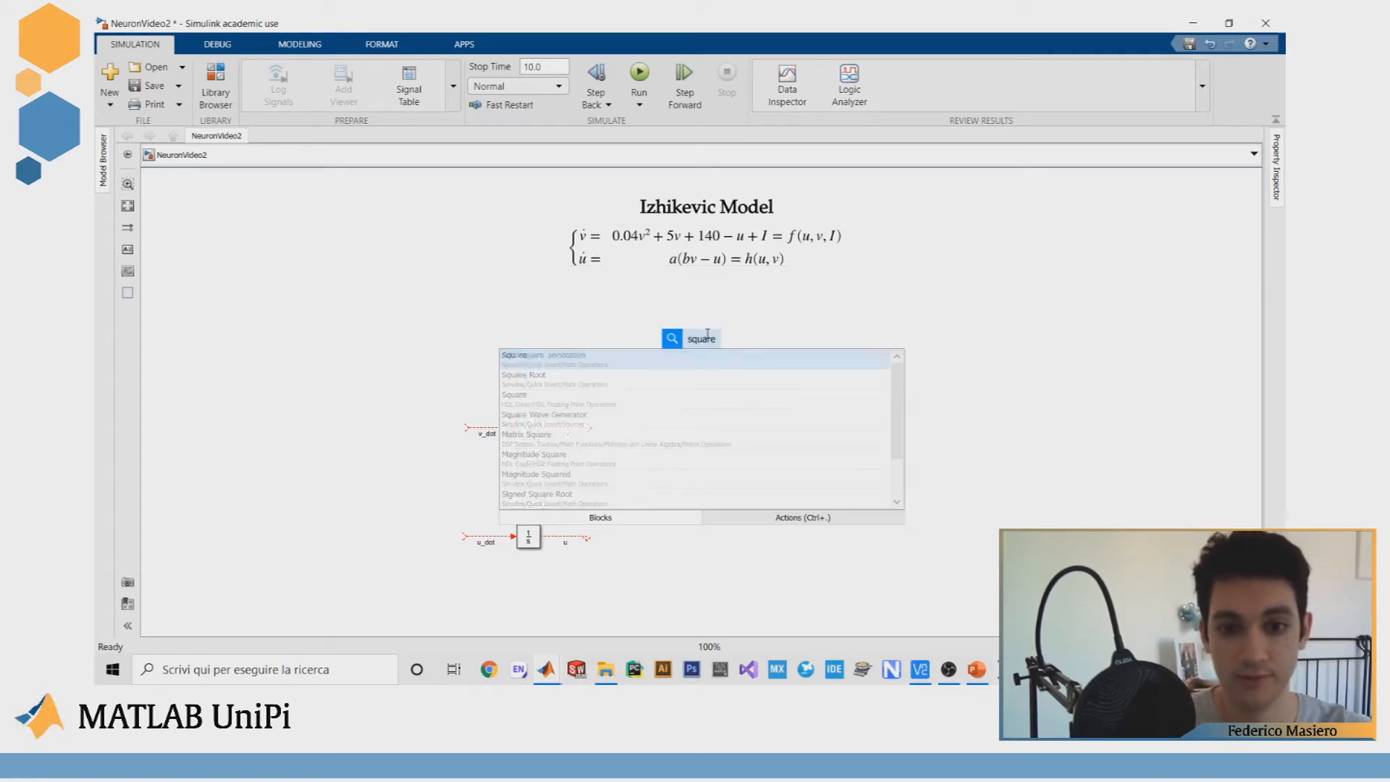
{"action": "key", "text": "Return"}
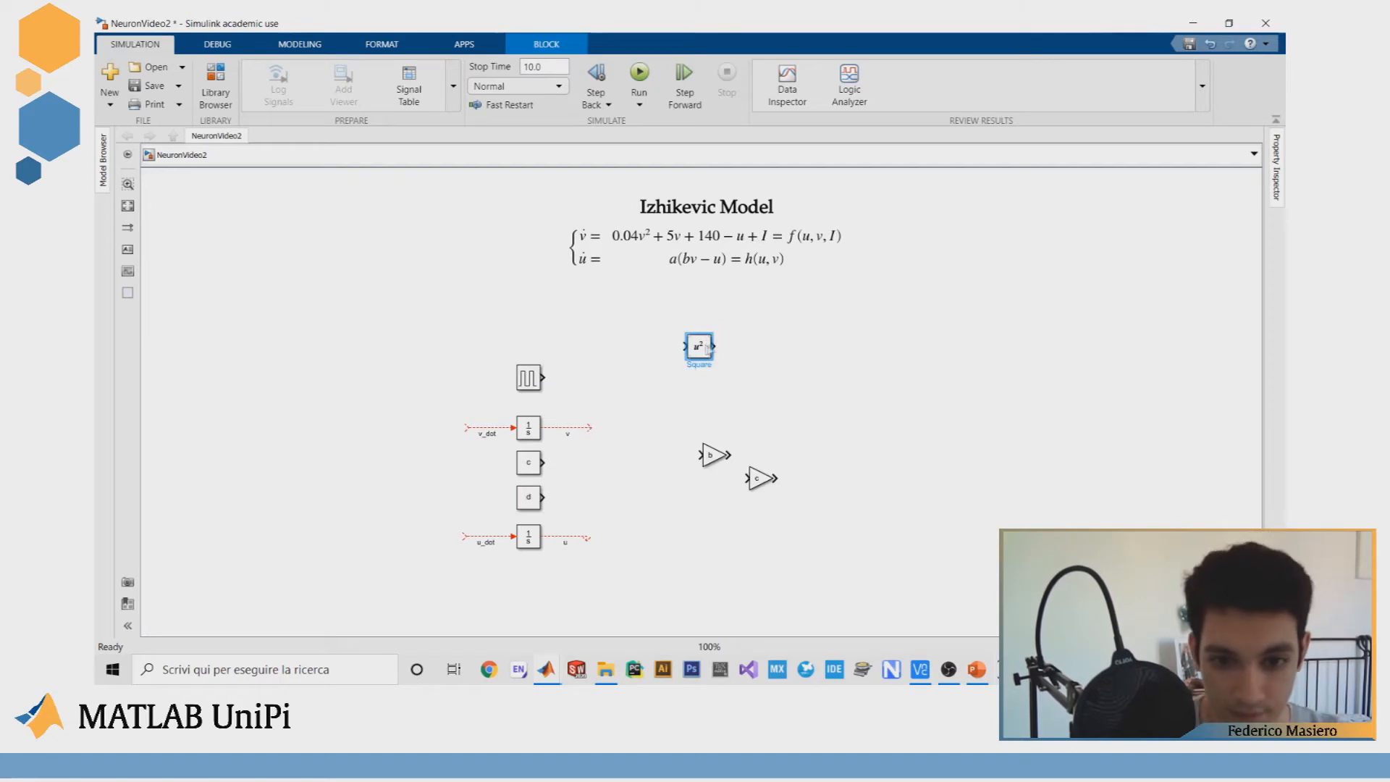
{"action": "left_click_drag", "start_coordinate": [706, 349], "coordinate": [660, 391]}
{"action": "left_click", "coordinate": [803, 380]}
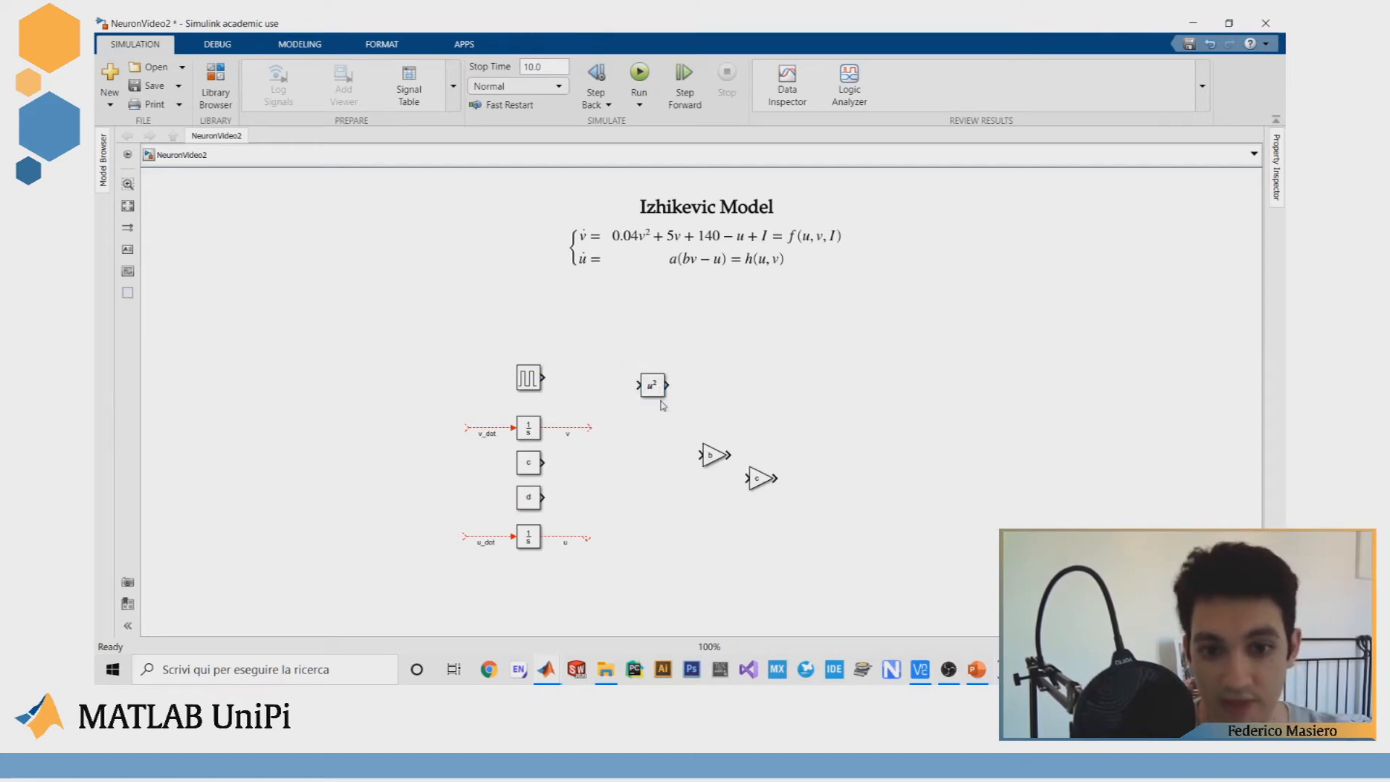
Step: Insert a Gain block to the right of the Square block and set its gain to 0.04
{"action": "double_click", "coordinate": [741, 395]}
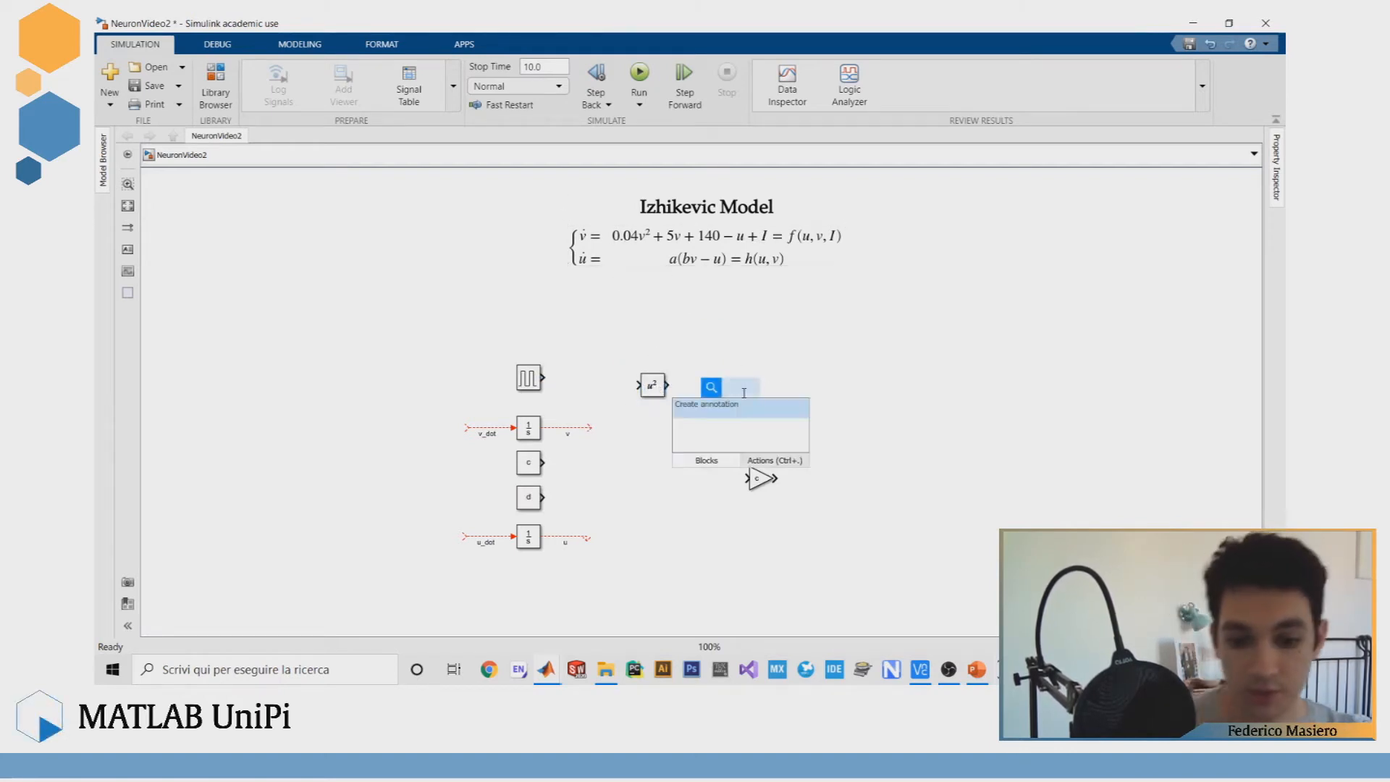
{"action": "type", "text": "gain"}
{"action": "key", "text": "Return"}
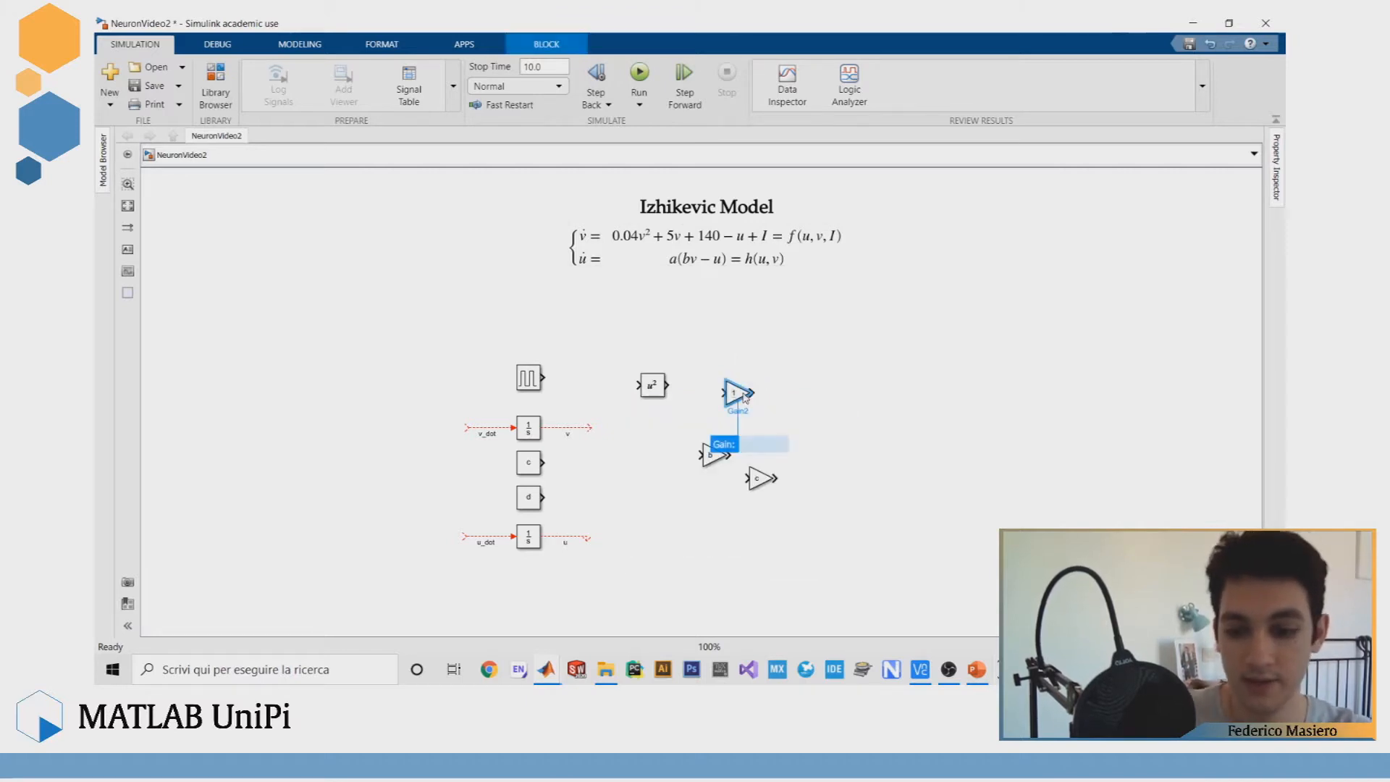
{"action": "double_click", "coordinate": [737, 393]}
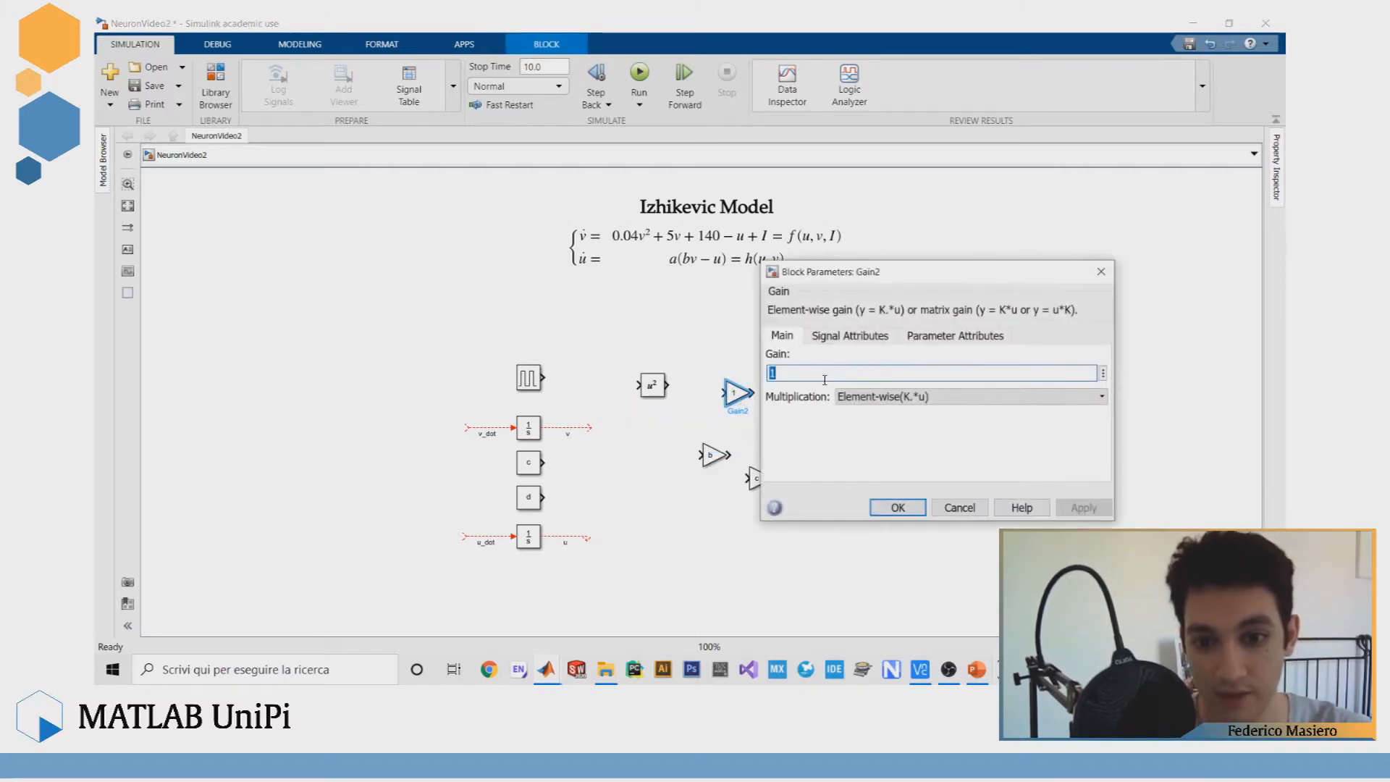
{"action": "type", "text": "0.04"}
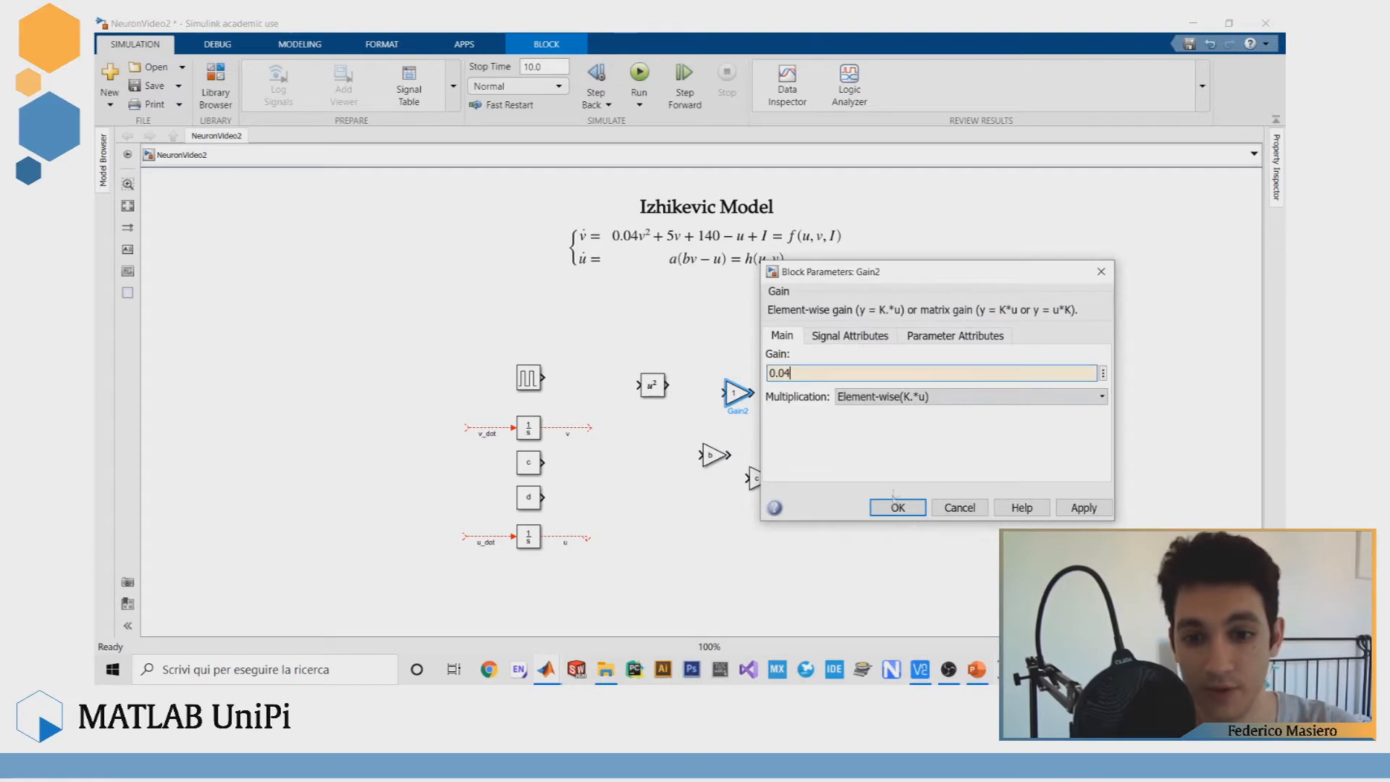
{"action": "left_click", "coordinate": [898, 506]}
Step: Connect the 0.04 gain in line with the Square block's output and enlarge it to fit its value
{"action": "left_click_drag", "start_coordinate": [731, 396], "coordinate": [708, 388]}
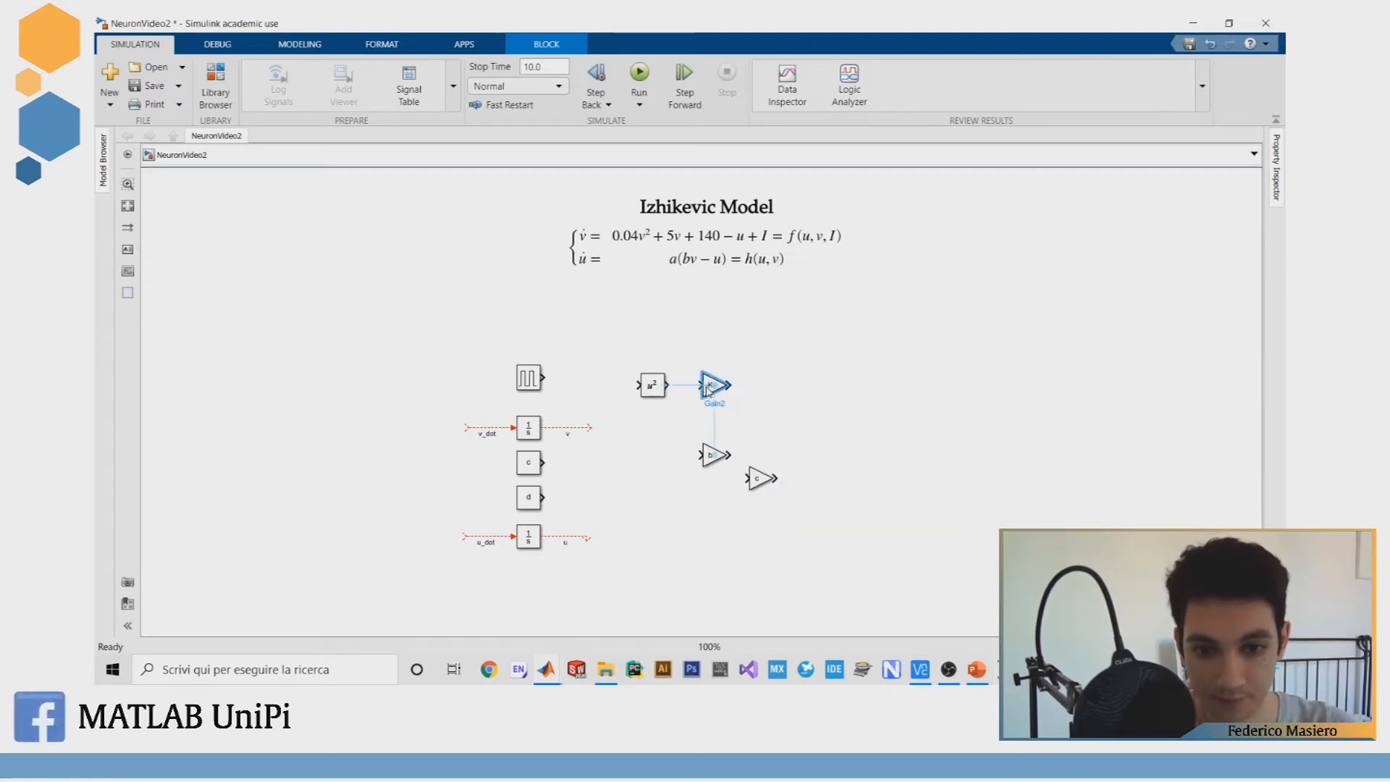
{"action": "left_click_drag", "start_coordinate": [727, 373], "coordinate": [693, 385]}
{"action": "left_click", "coordinate": [764, 381]}
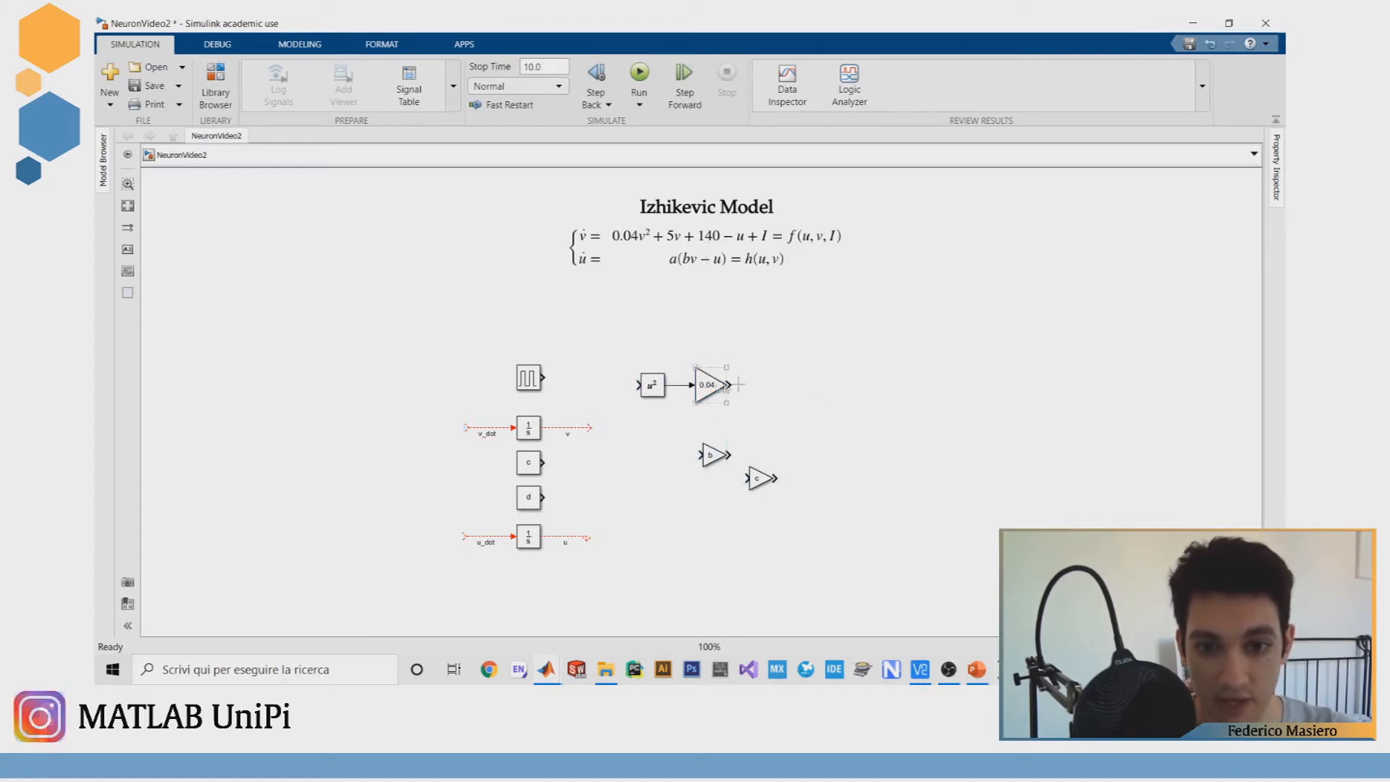
Step: Duplicate the b Gain block, set the copy's gain to 5, and place it below the Square block, level with the v integrator
{"action": "double_click", "coordinate": [825, 388]}
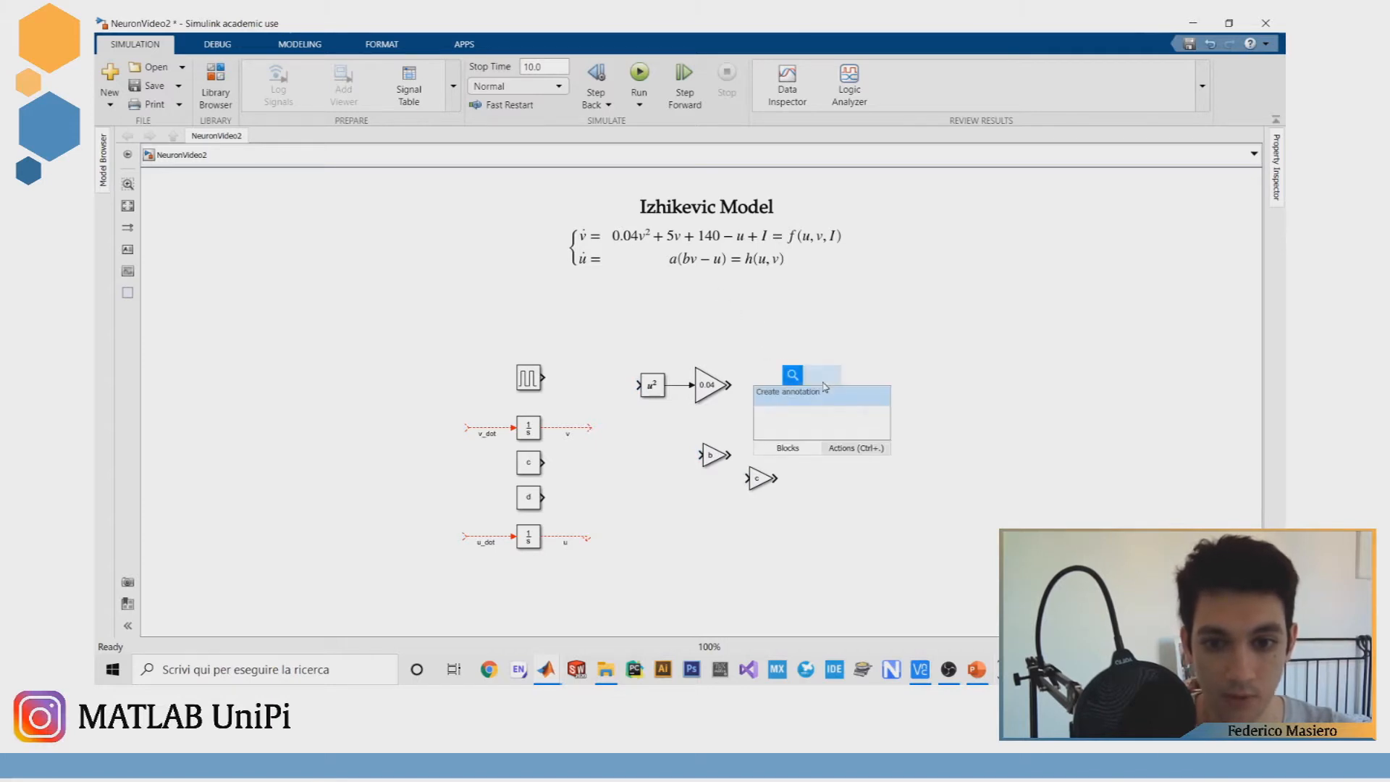
{"action": "key", "text": "Escape"}
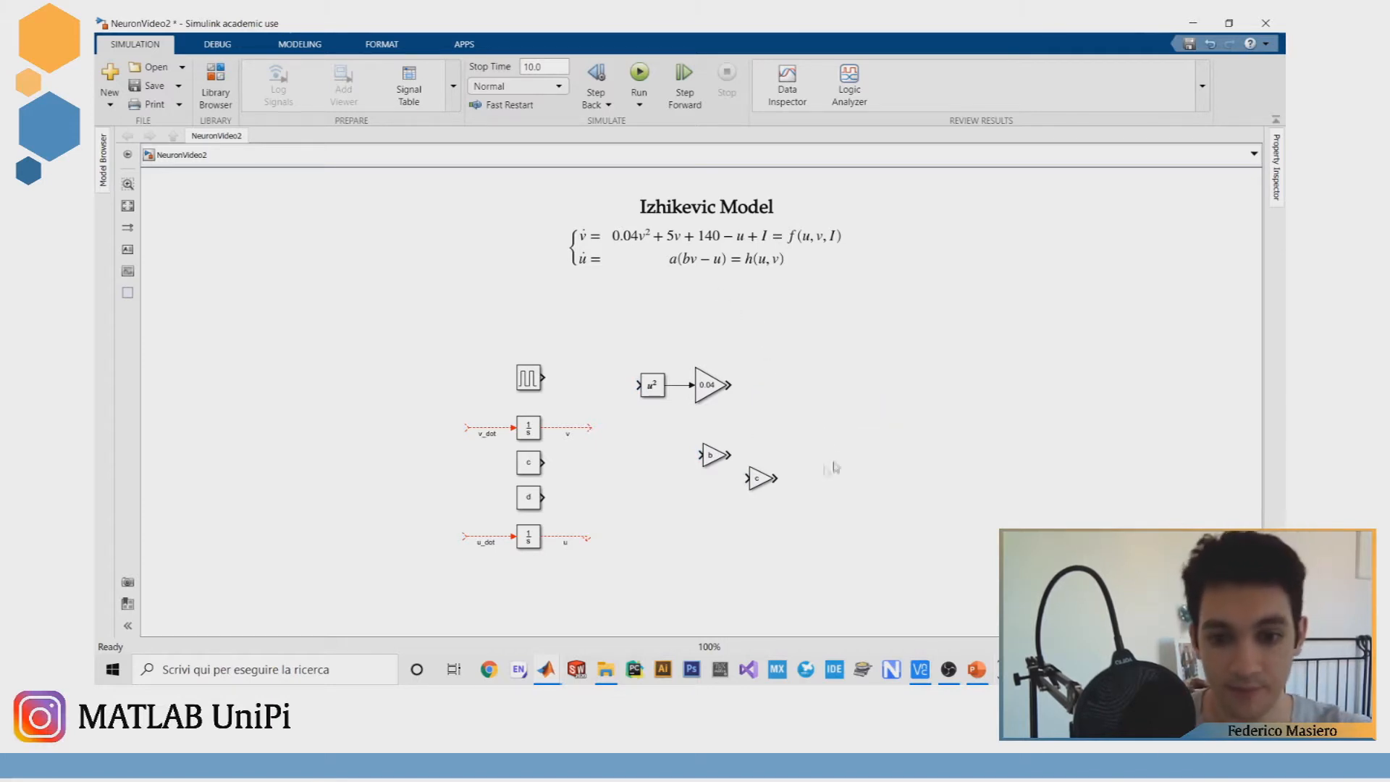
{"action": "left_click_drag", "start_coordinate": [712, 454], "coordinate": [784, 420]}
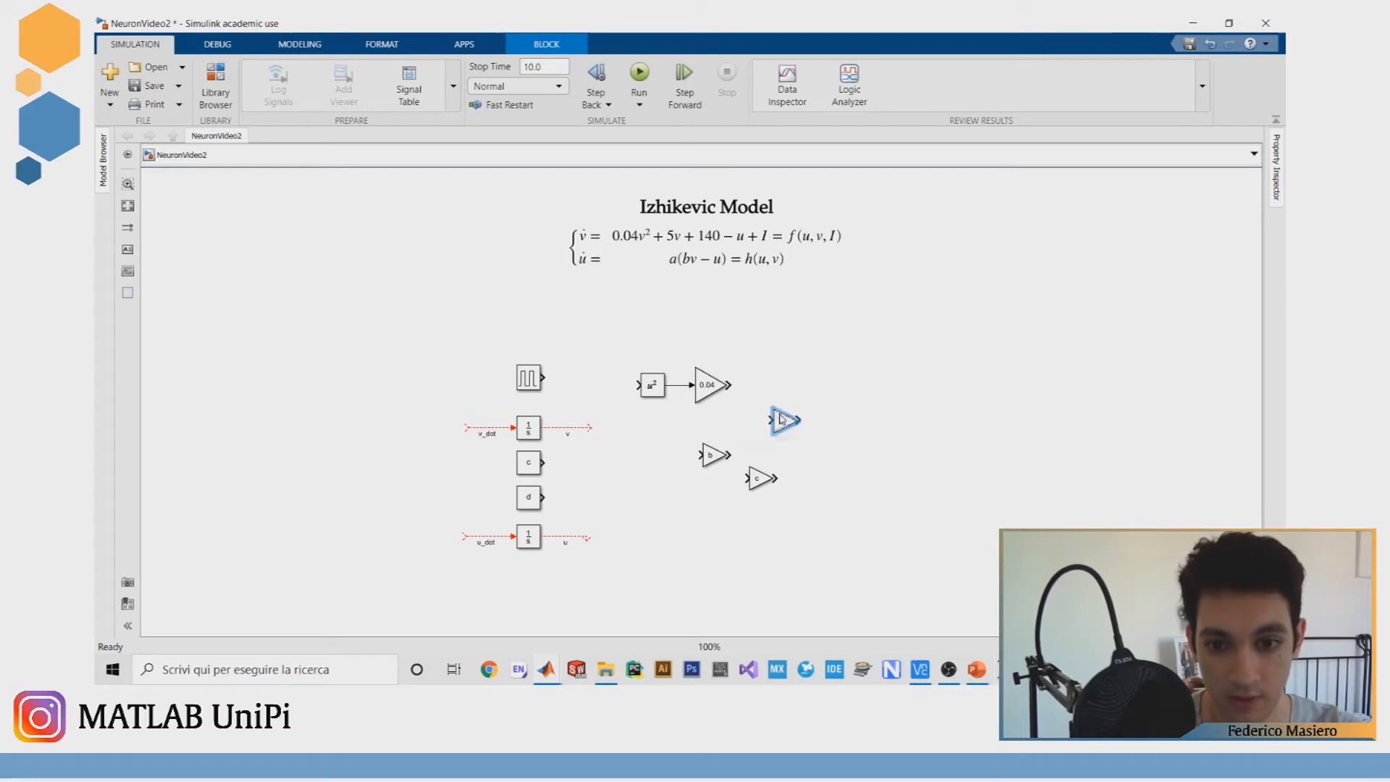
{"action": "double_click", "coordinate": [785, 424]}
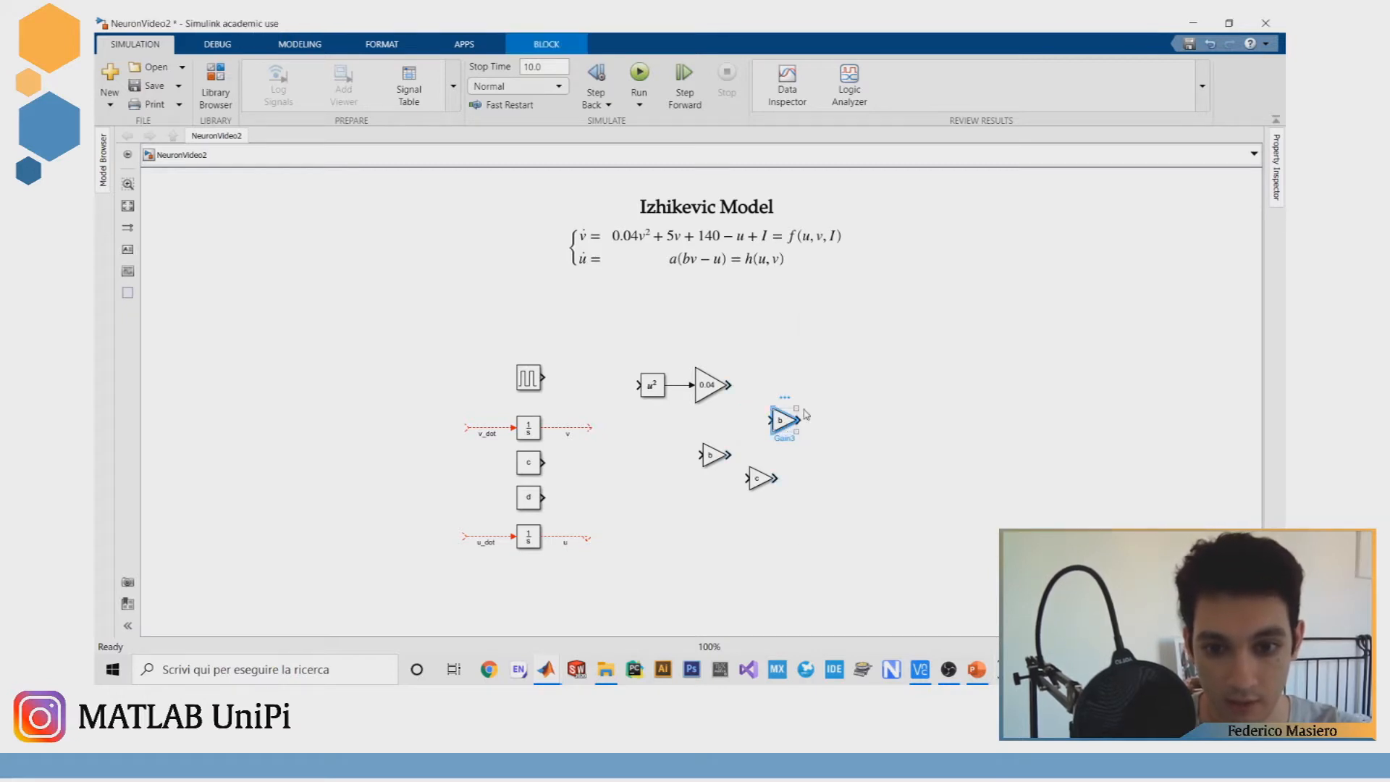
{"action": "type", "text": "45"}
{"action": "key", "text": "super+s"}
{"action": "type", "text": "5"}
{"action": "double_click", "coordinate": [847, 403]}
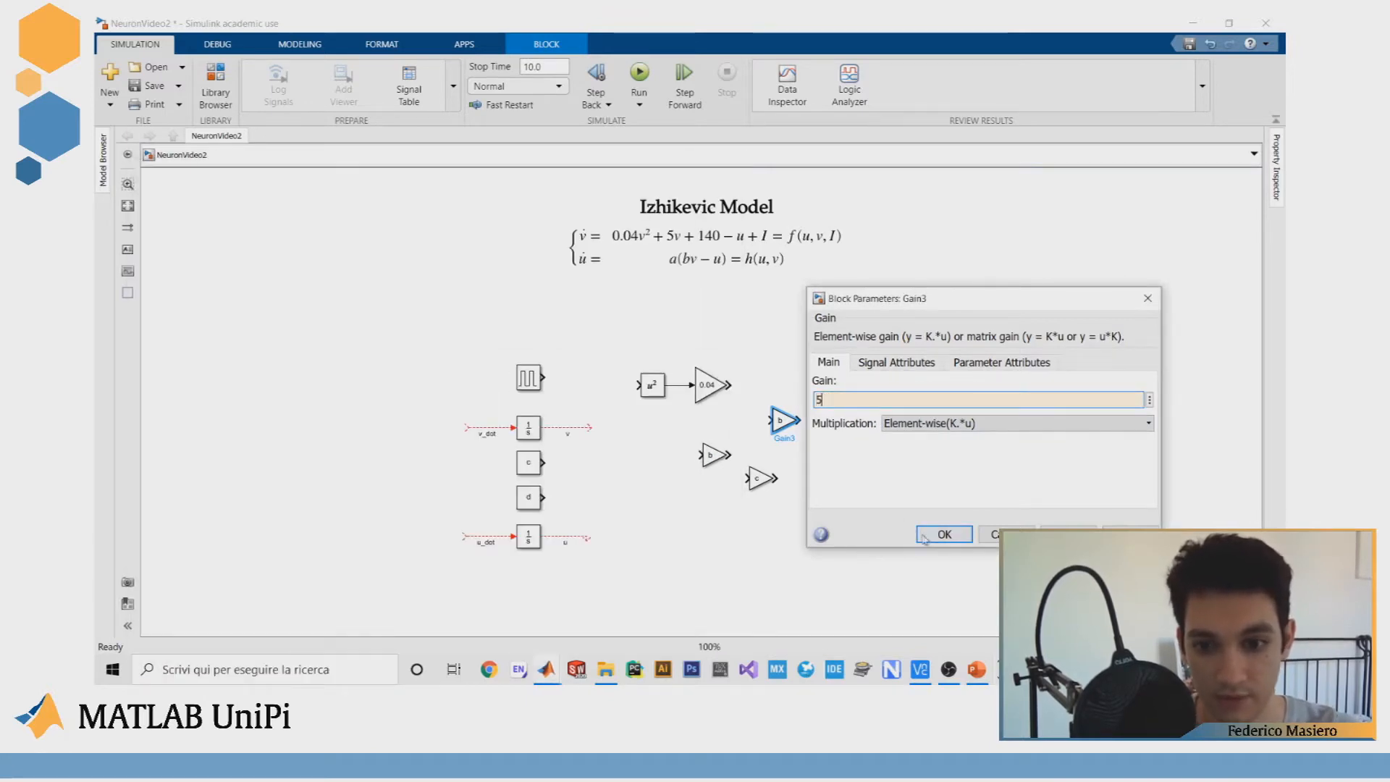
{"action": "left_click", "coordinate": [944, 533]}
{"action": "left_click_drag", "start_coordinate": [782, 420], "coordinate": [664, 428]}
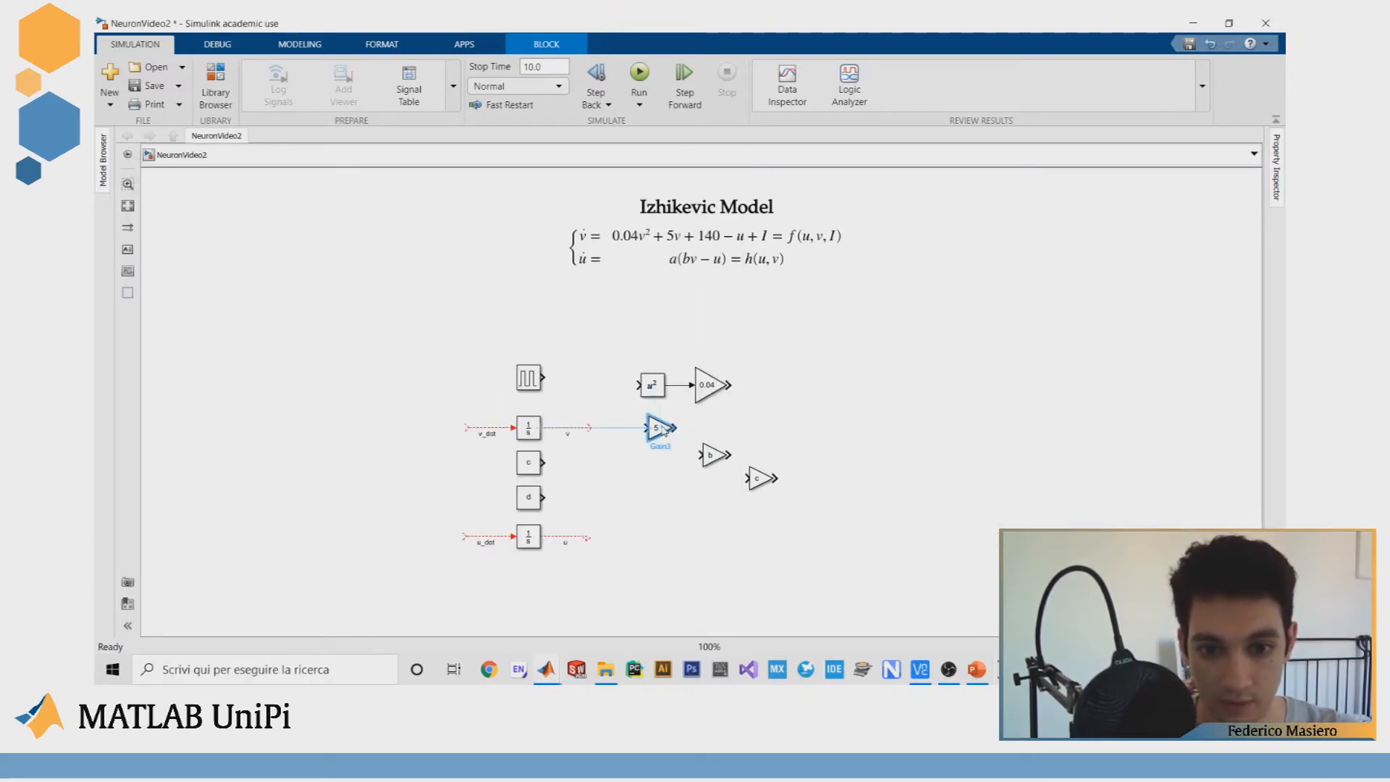
Step: Move the b and c Gain blocks together down and to the left, with b under the 5 gain
{"action": "left_click", "coordinate": [661, 244]}
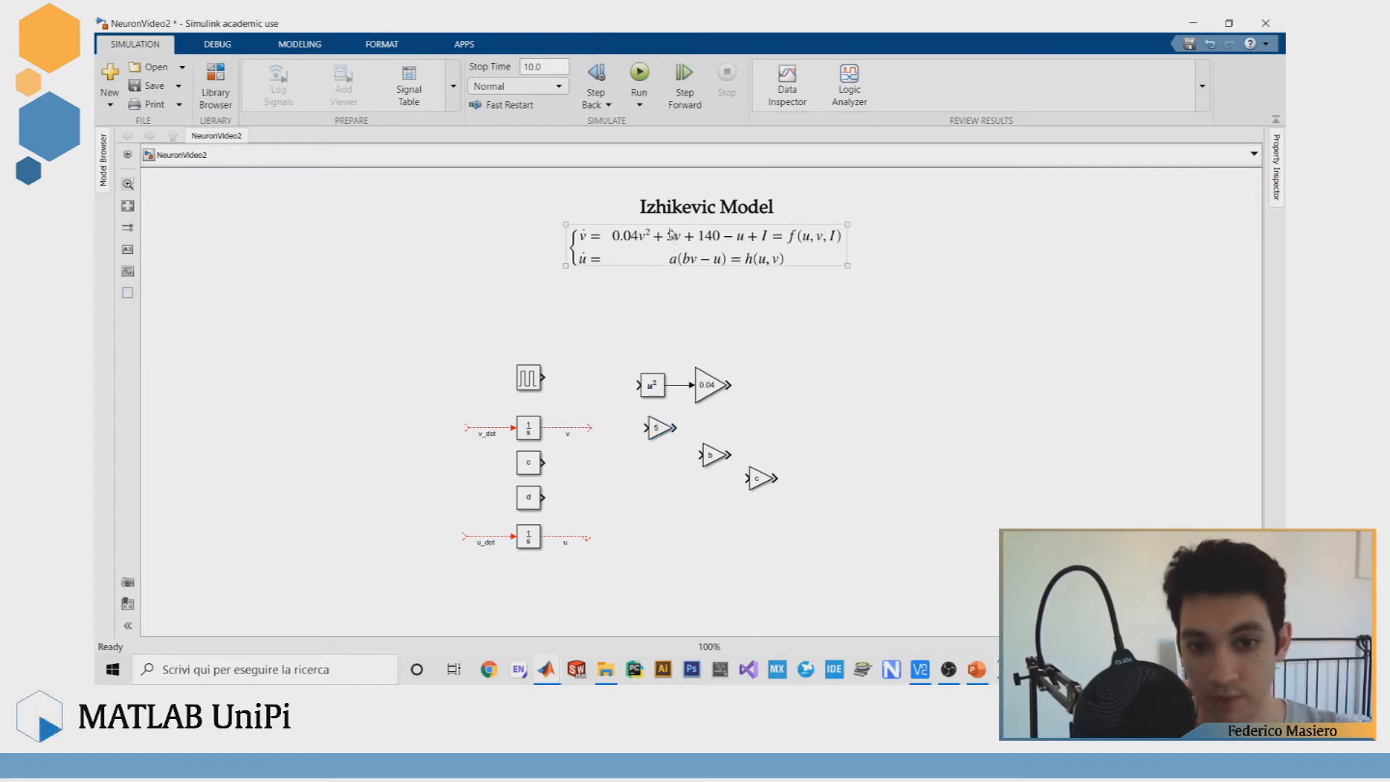
{"action": "left_click", "coordinate": [827, 352]}
{"action": "left_click_drag", "start_coordinate": [678, 444], "coordinate": [707, 529]}
Step: Insert a Constant block with value 140 and place it between the 5 and b gains
{"action": "double_click", "coordinate": [796, 438]}
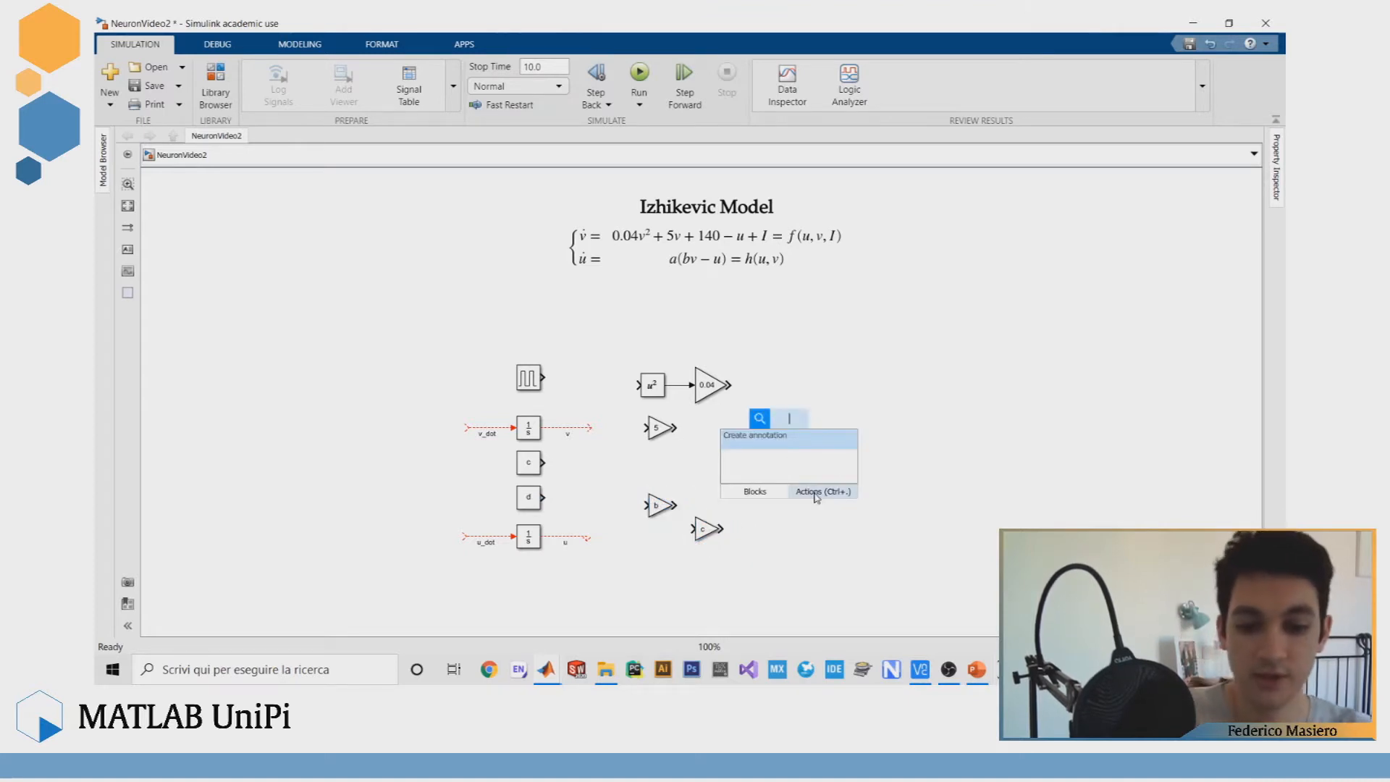
{"action": "type", "text": "constant"}
{"action": "key", "text": "Return"}
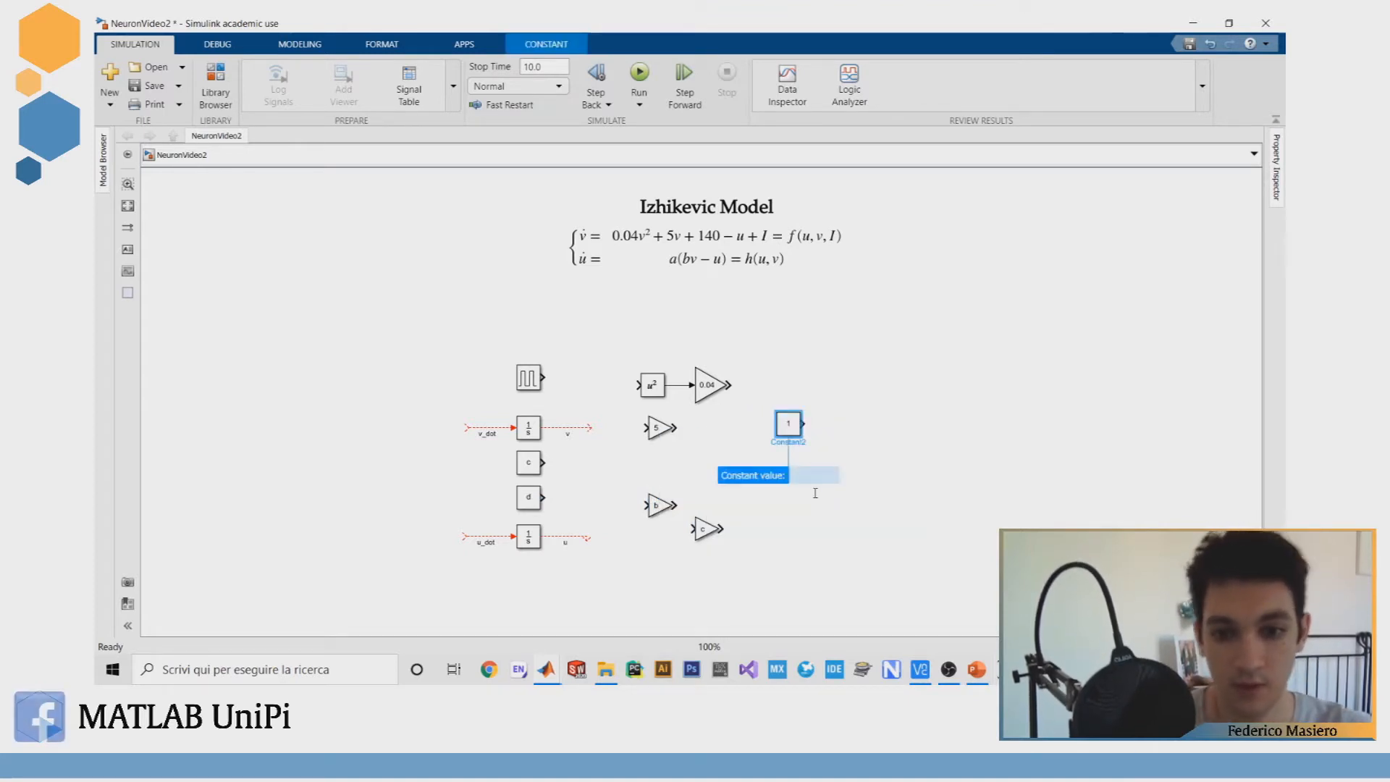
{"action": "double_click", "coordinate": [788, 423]}
{"action": "type", "text": "140"}
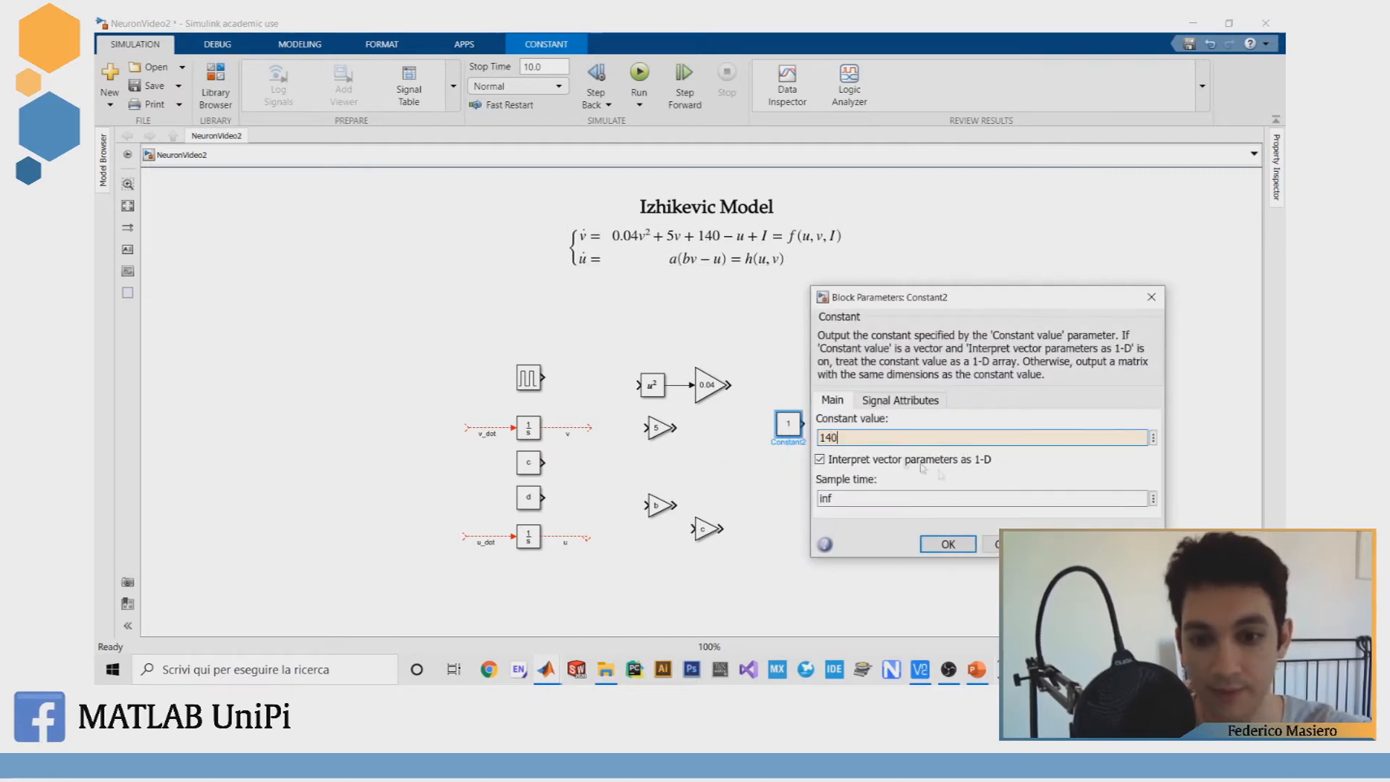
{"action": "left_click", "coordinate": [947, 544]}
{"action": "left_click_drag", "start_coordinate": [793, 428], "coordinate": [666, 470]}
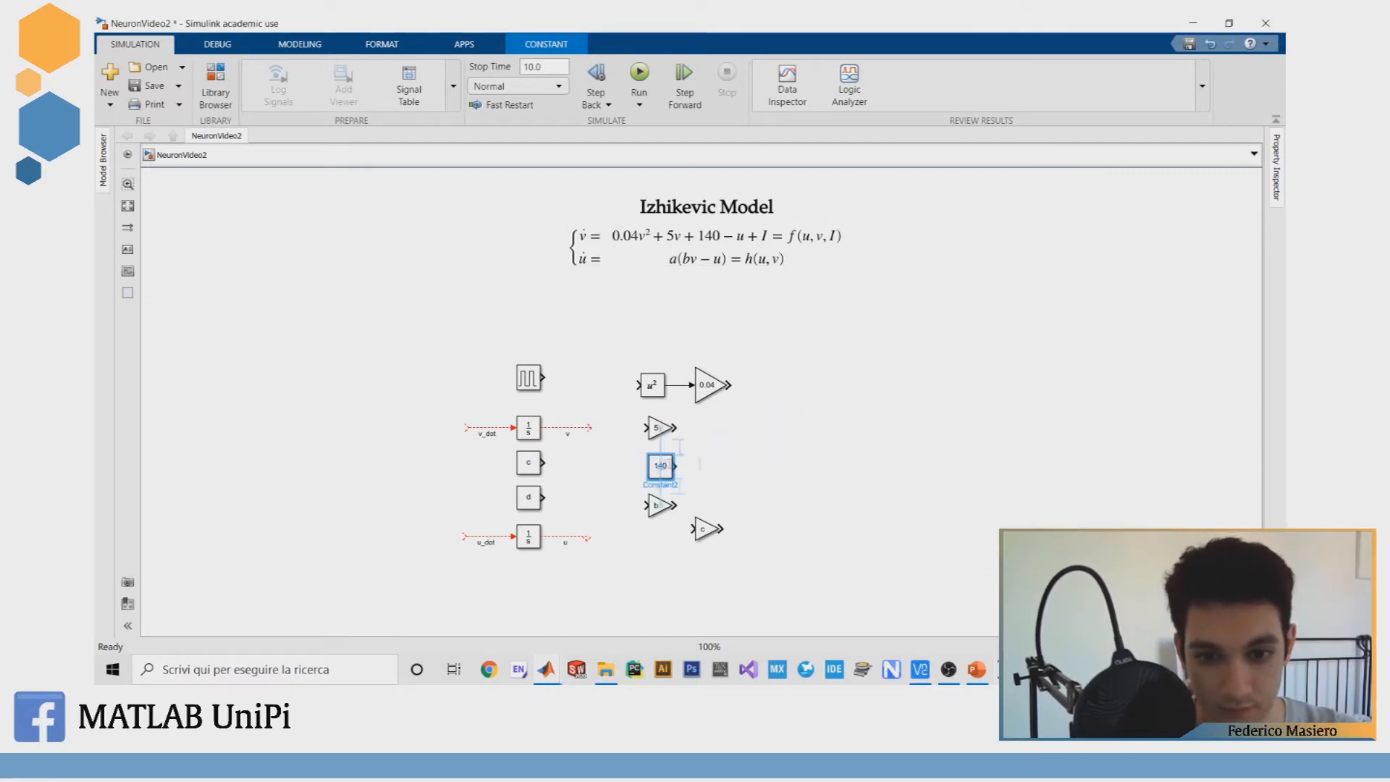
Step: Lower the b and c gains until b is level with the u integrator, and move the pulse generator further up
{"action": "left_click_drag", "start_coordinate": [770, 583], "coordinate": [658, 537]}
{"action": "left_click", "coordinate": [781, 189]}
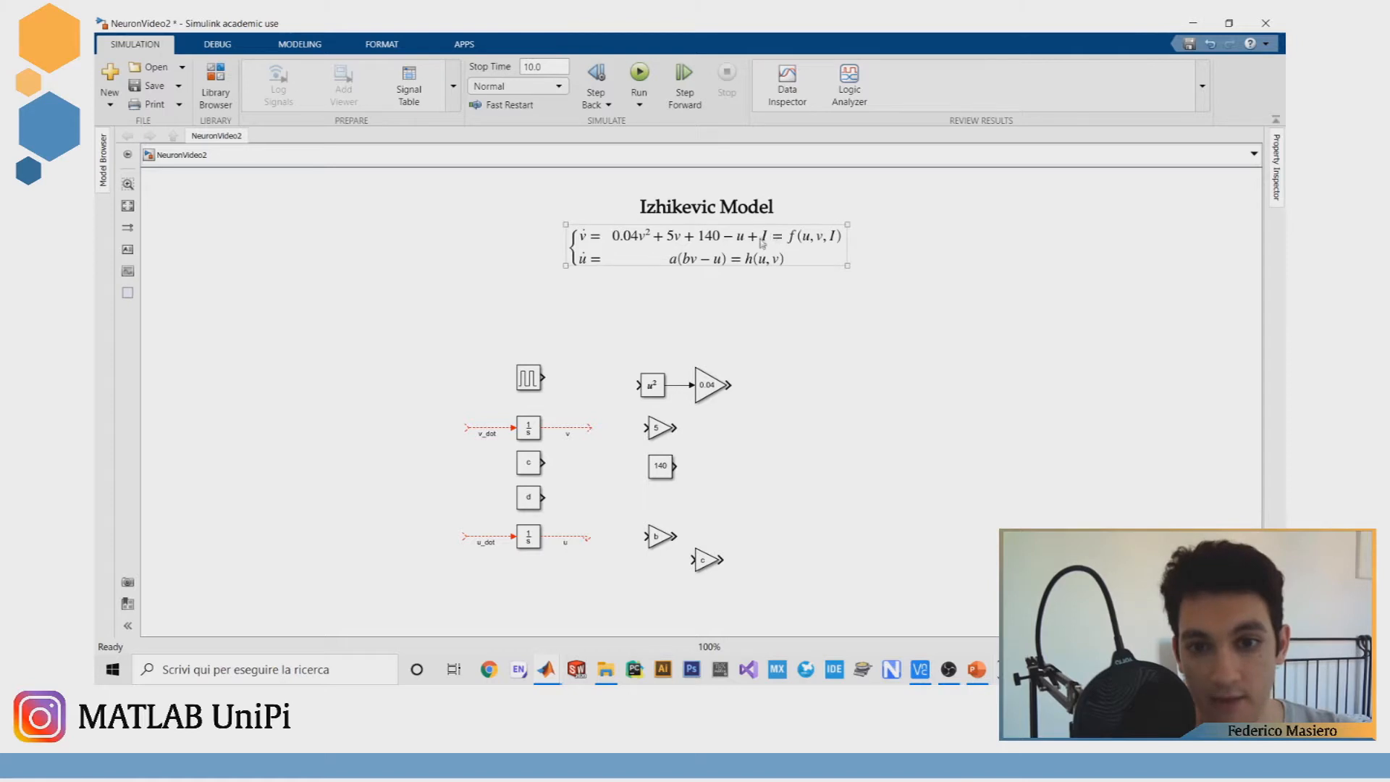
{"action": "left_click_drag", "start_coordinate": [532, 380], "coordinate": [533, 340]}
{"action": "left_click", "coordinate": [630, 340]}
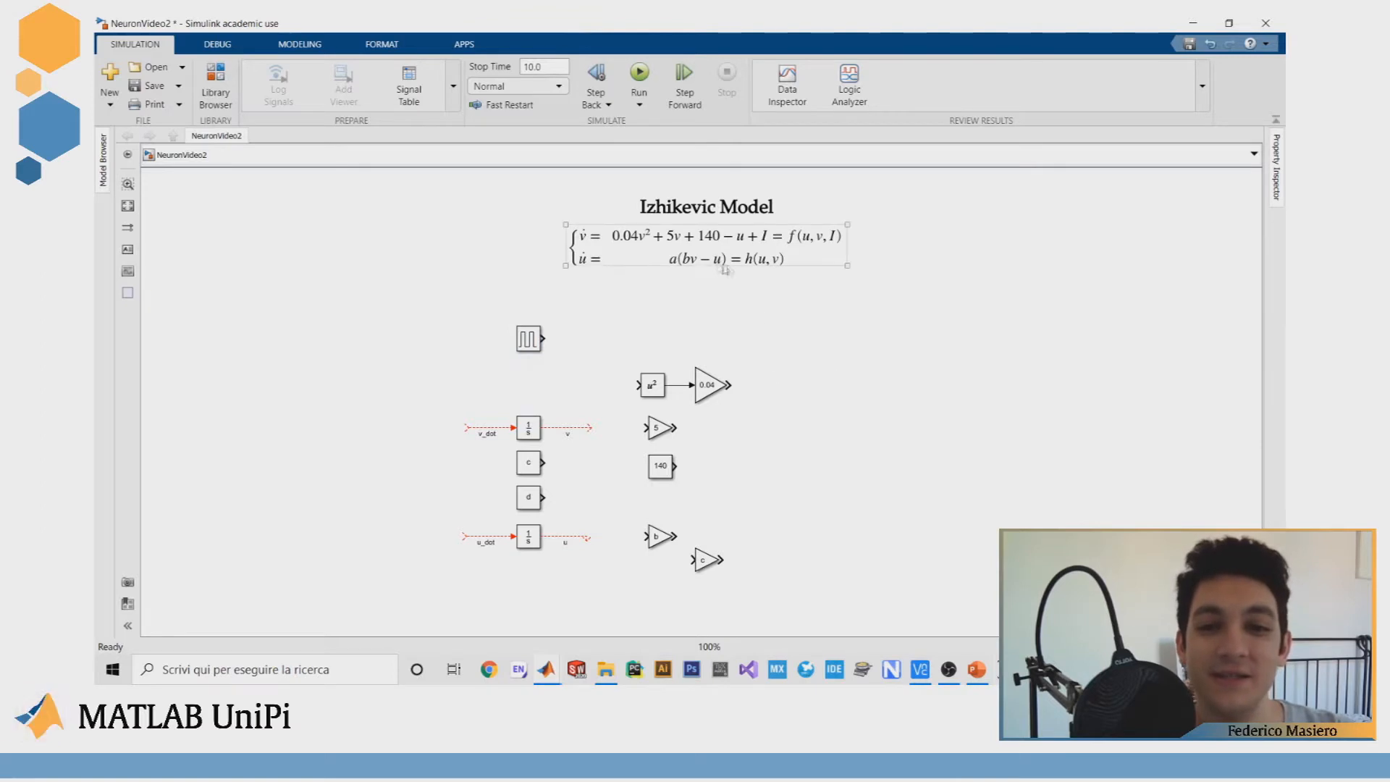
Step: Insert an Add block and place it above and to the right of the 0.04 gain
{"action": "double_click", "coordinate": [781, 400]}
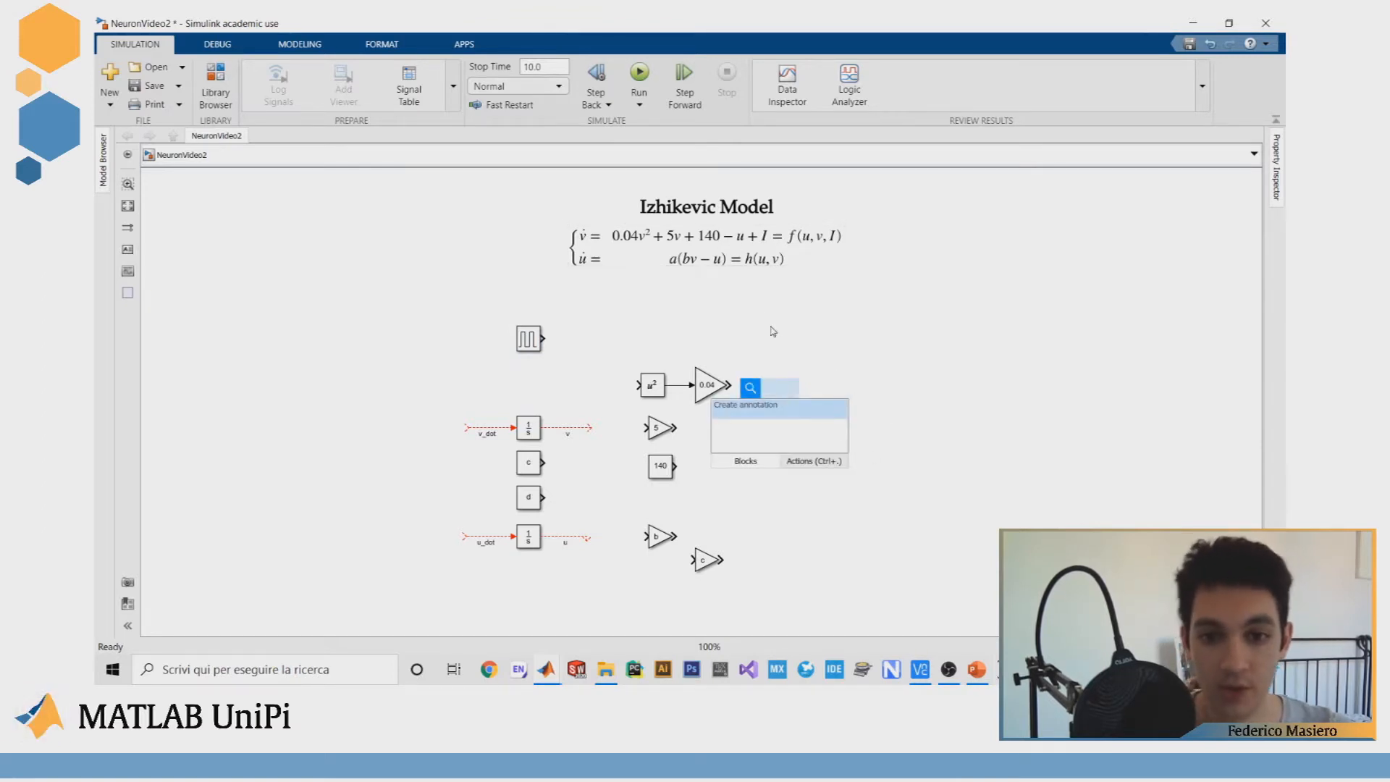
{"action": "type", "text": "add"}
{"action": "key", "text": "Return"}
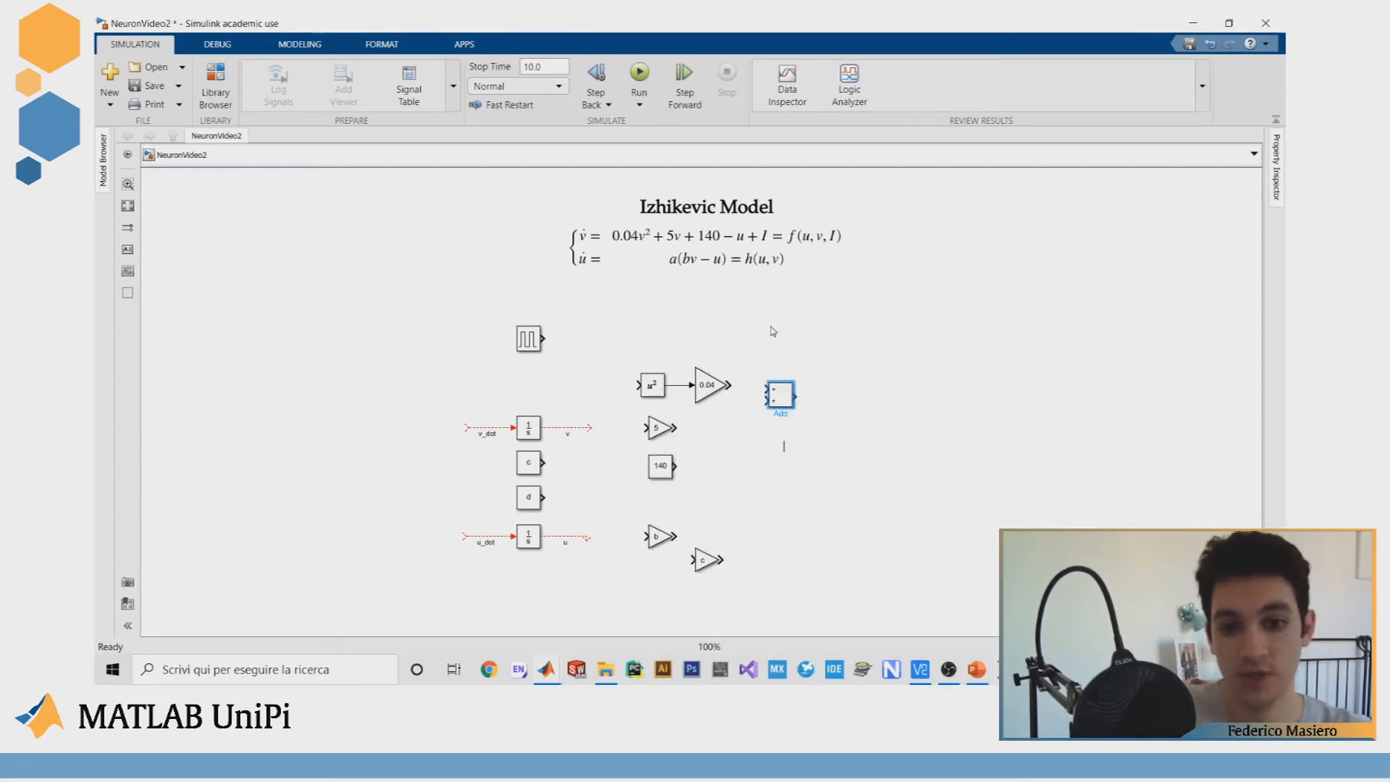
{"action": "left_click_drag", "start_coordinate": [782, 391], "coordinate": [782, 356]}
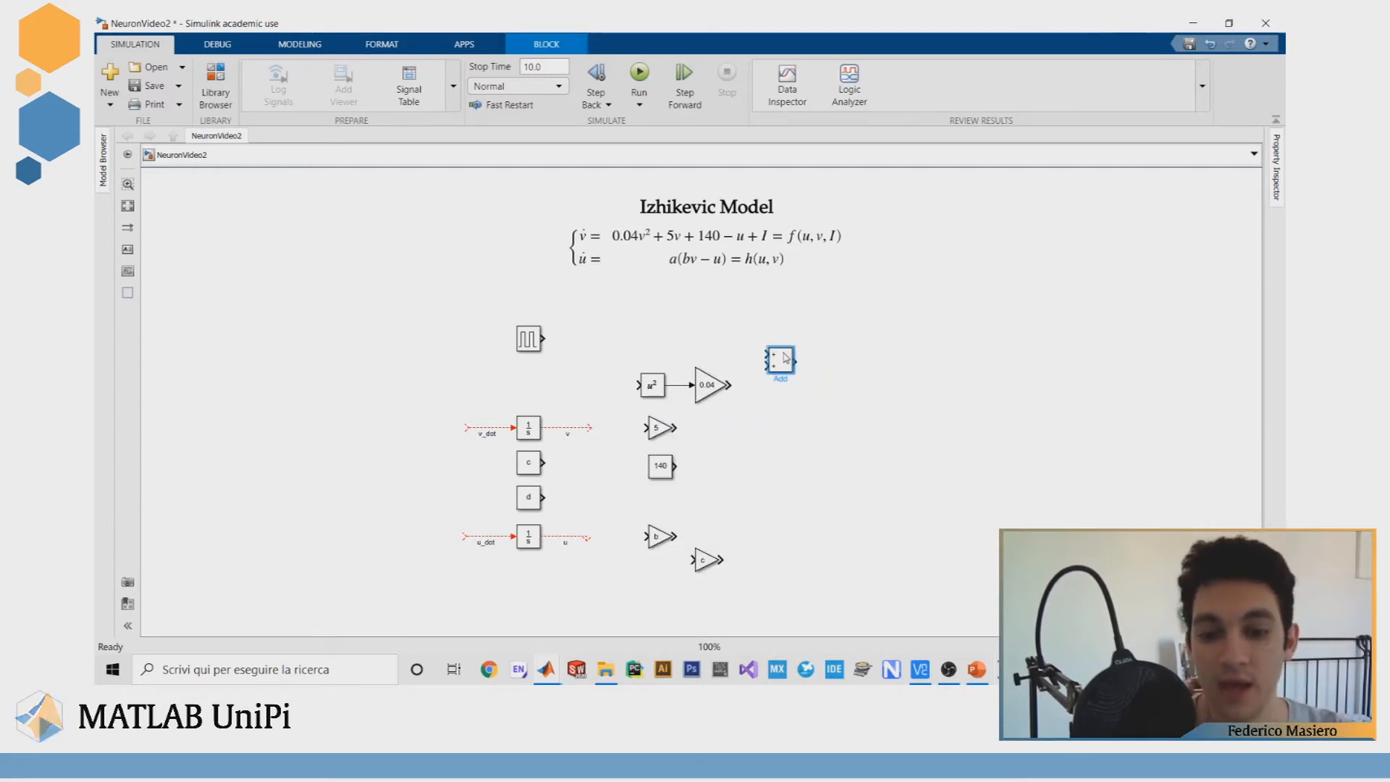
Step: Set the Add block's list of signs to ++++- so it has five inputs
{"action": "left_click", "coordinate": [802, 414]}
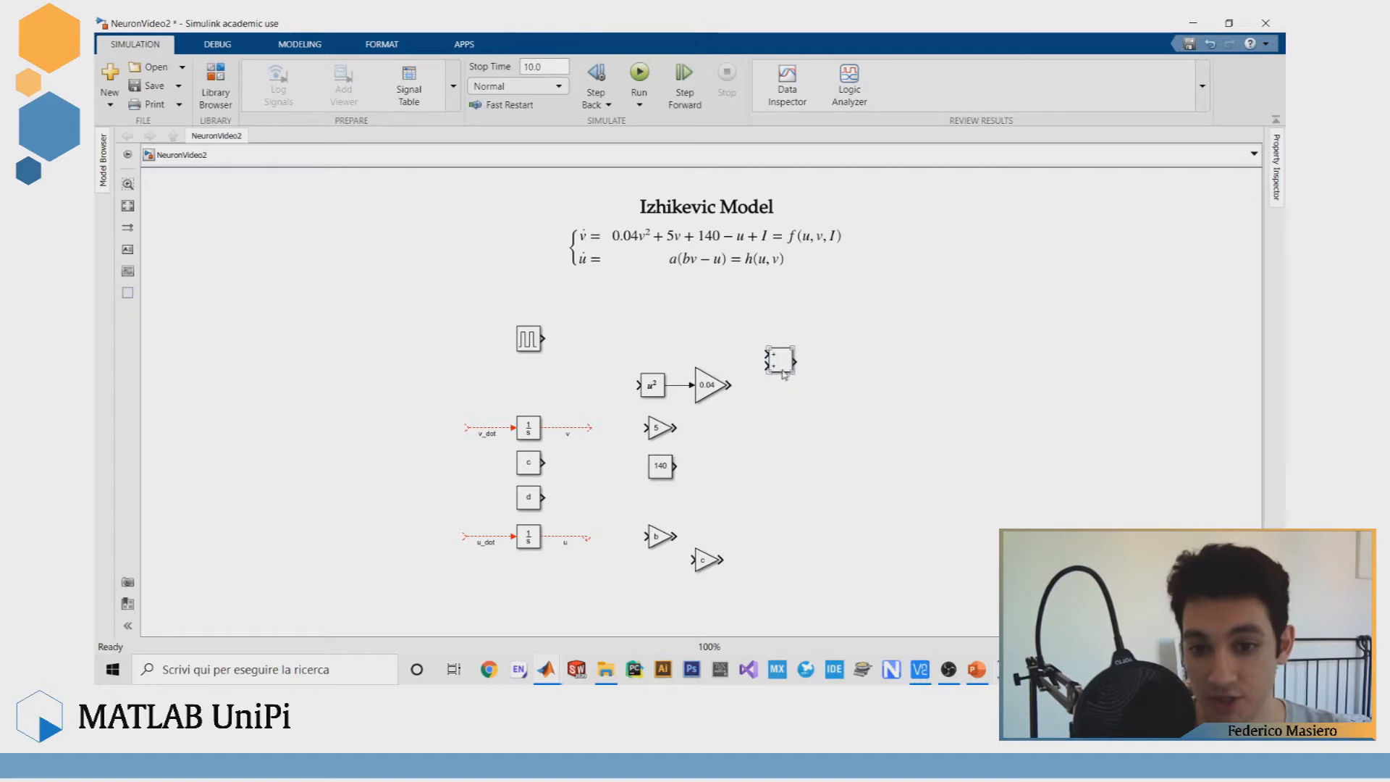
{"action": "double_click", "coordinate": [778, 362]}
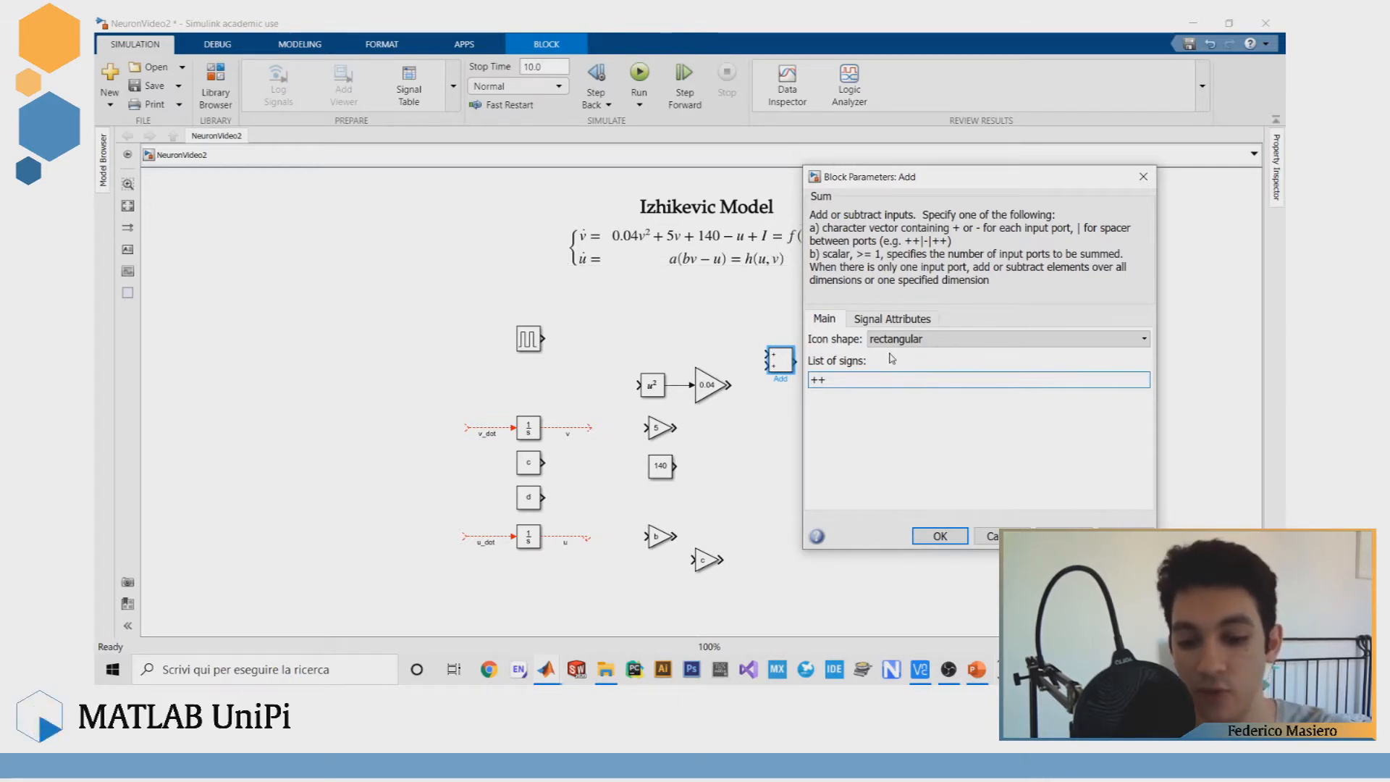
{"action": "type", "text": "++-"}
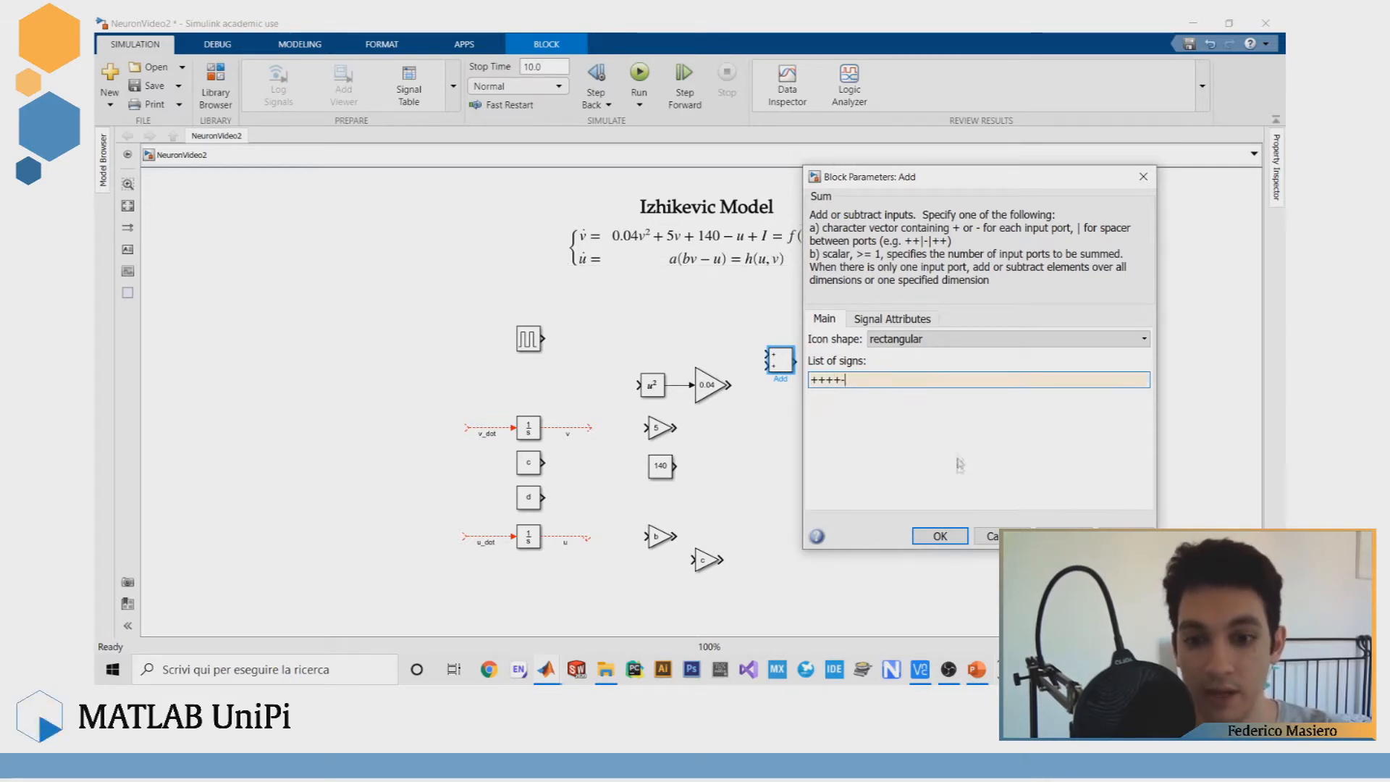
{"action": "left_click", "coordinate": [949, 538]}
Step: Stretch the five-input Add block taller and adjust its position beside the 0.04 and 5 gains
{"action": "left_click_drag", "start_coordinate": [790, 376], "coordinate": [791, 482]}
{"action": "left_click_drag", "start_coordinate": [781, 427], "coordinate": [776, 413]}
{"action": "left_click", "coordinate": [813, 379]}
Step: Wire the pulse generator, 0.04 gain, 5 gain and 140 constant into the Add block's four plus inputs, and shift that block right
{"action": "left_click_drag", "start_coordinate": [542, 341], "coordinate": [755, 346]}
{"action": "left_click", "coordinate": [753, 246]}
{"action": "left_click_drag", "start_coordinate": [729, 385], "coordinate": [758, 373]}
{"action": "left_click", "coordinate": [712, 234]}
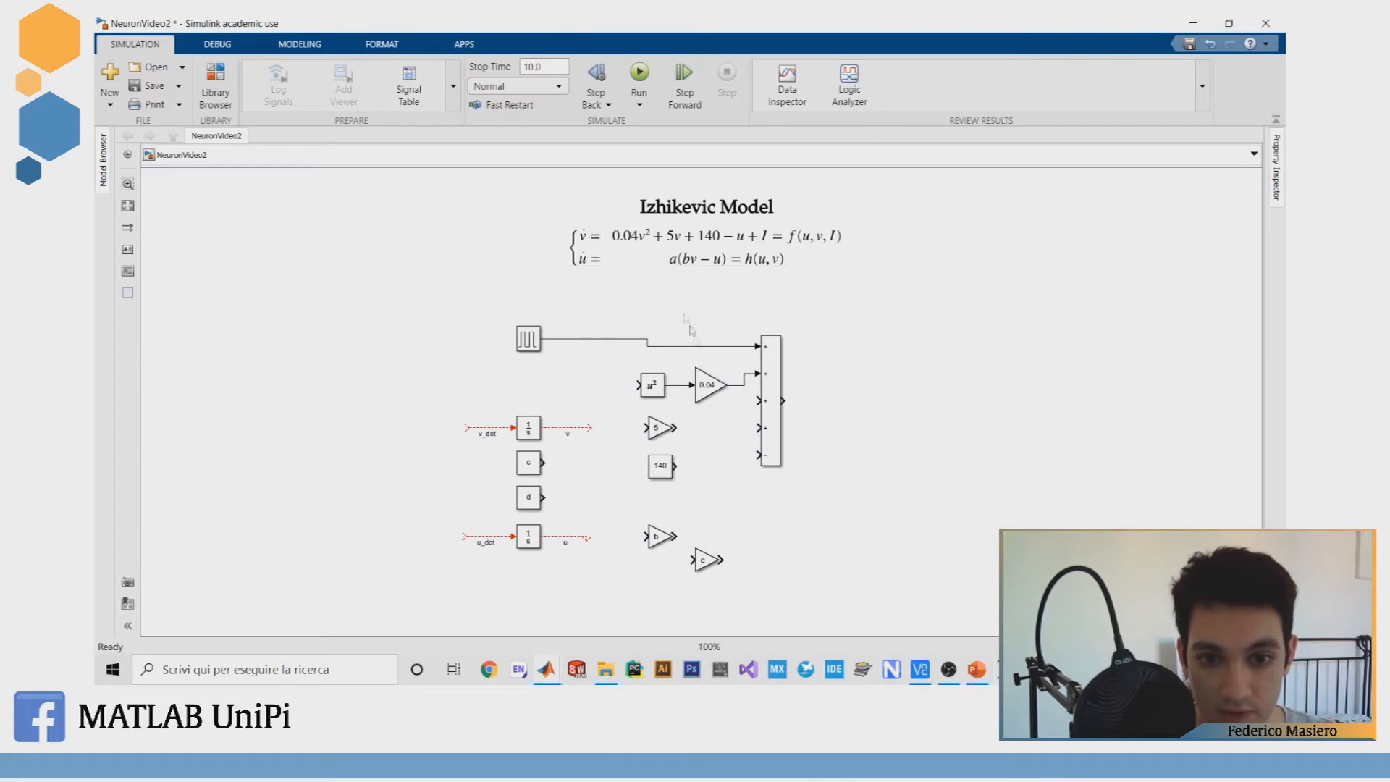
{"action": "left_click_drag", "start_coordinate": [673, 427], "coordinate": [758, 399]}
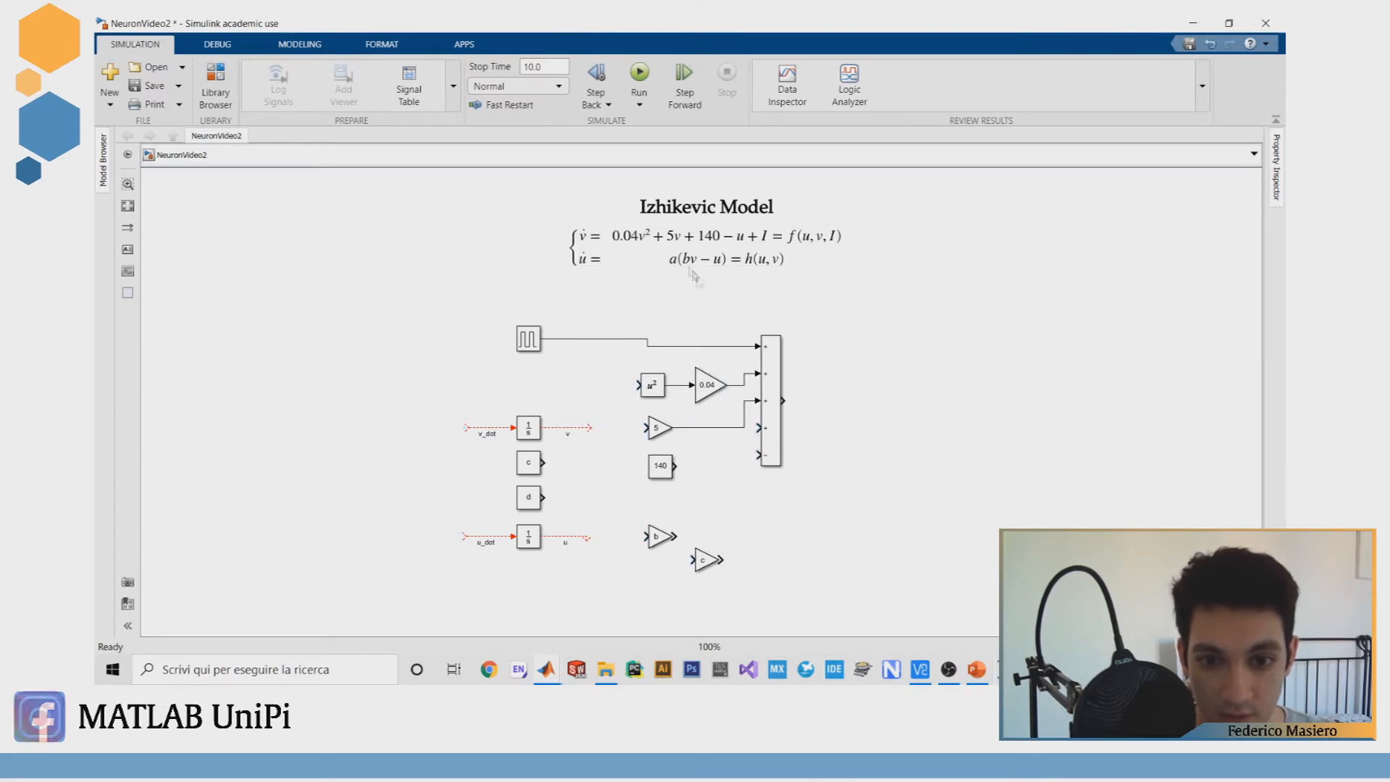
{"action": "left_click_drag", "start_coordinate": [732, 459], "coordinate": [811, 454]}
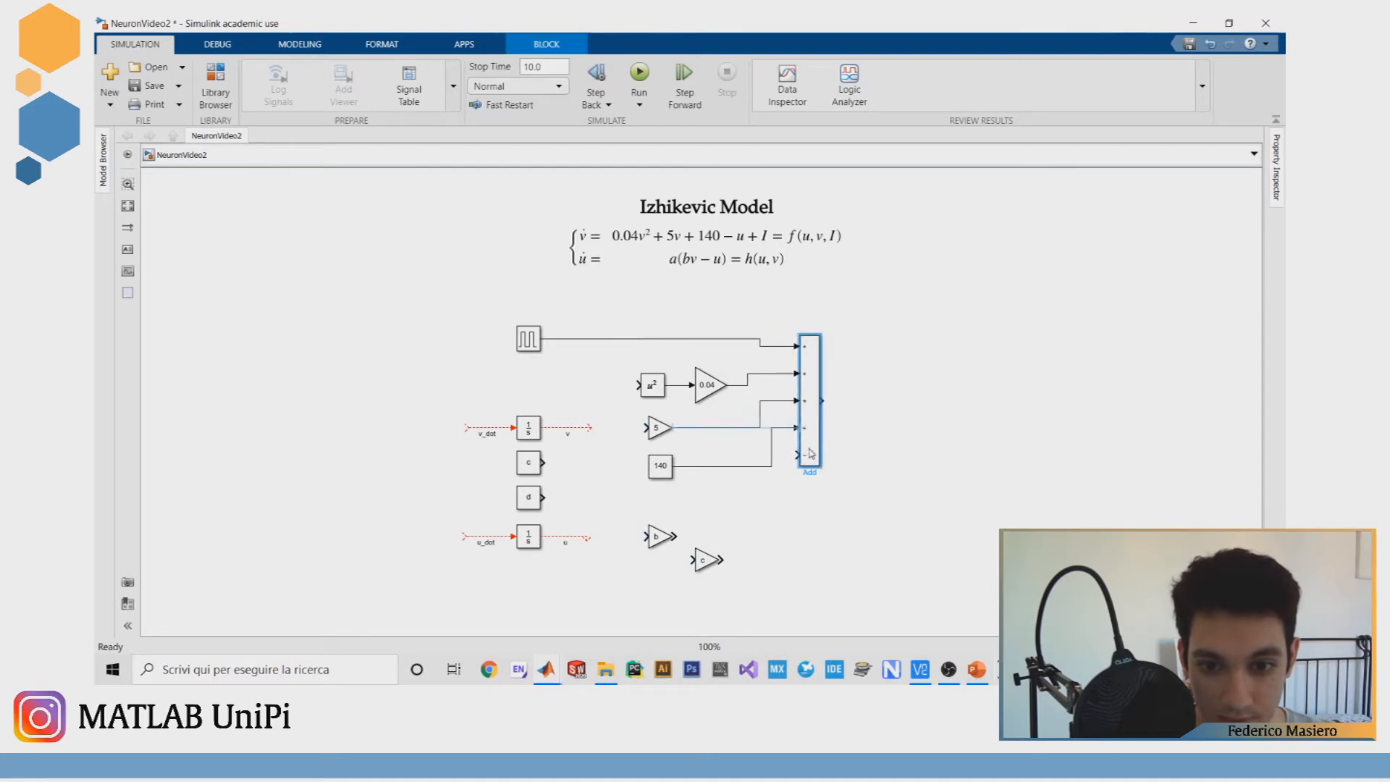
{"action": "left_click", "coordinate": [825, 544]}
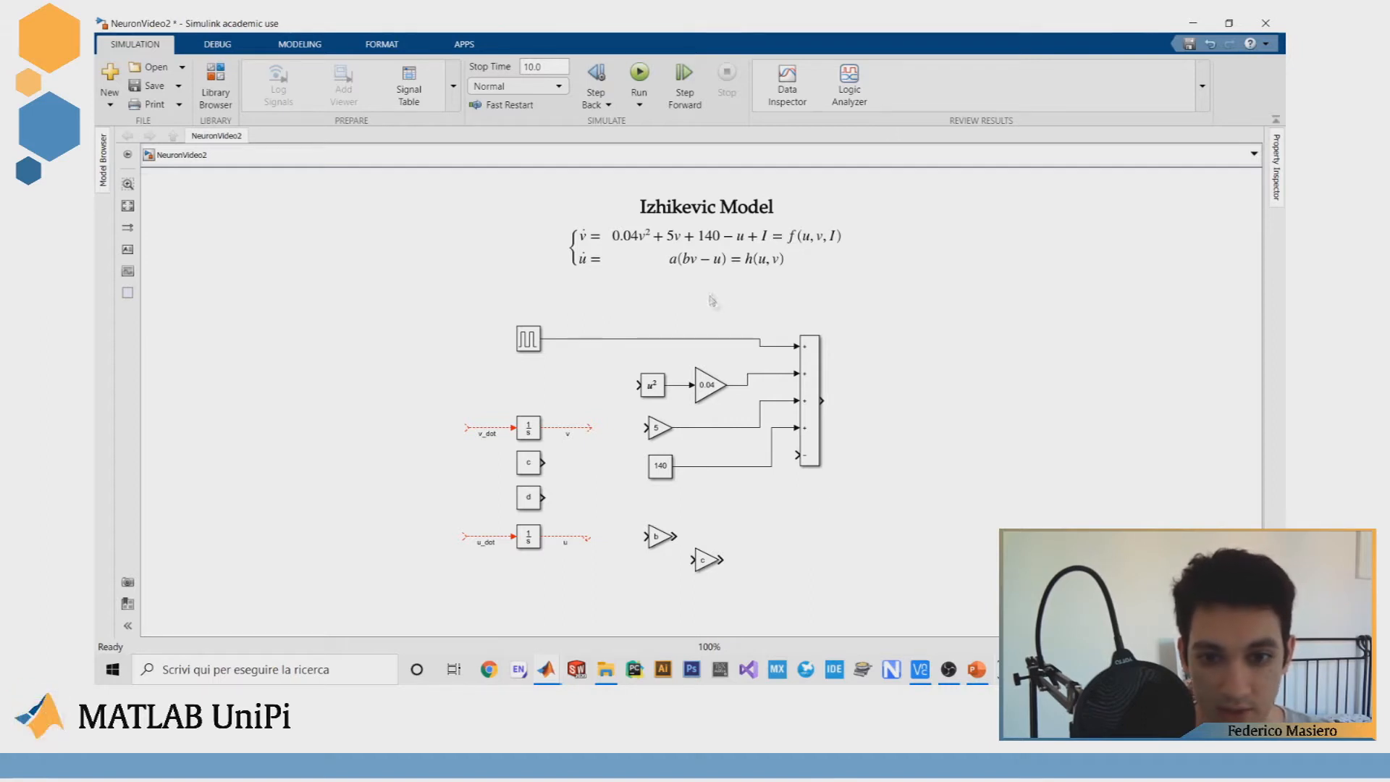
Step: Move the c gain further right of the b gain and change its gain value to a
{"action": "left_click", "coordinate": [697, 265]}
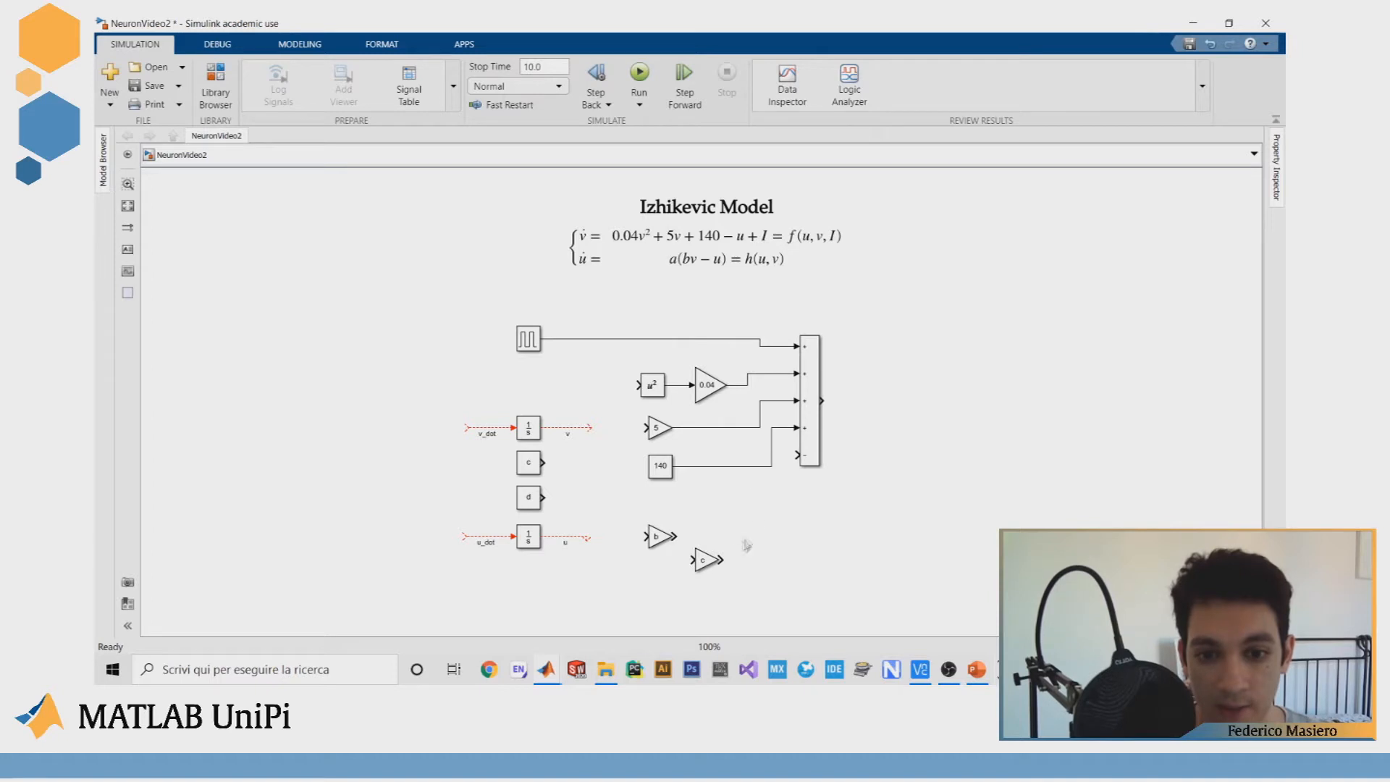
{"action": "left_click_drag", "start_coordinate": [707, 559], "coordinate": [760, 556]}
{"action": "double_click", "coordinate": [760, 556]}
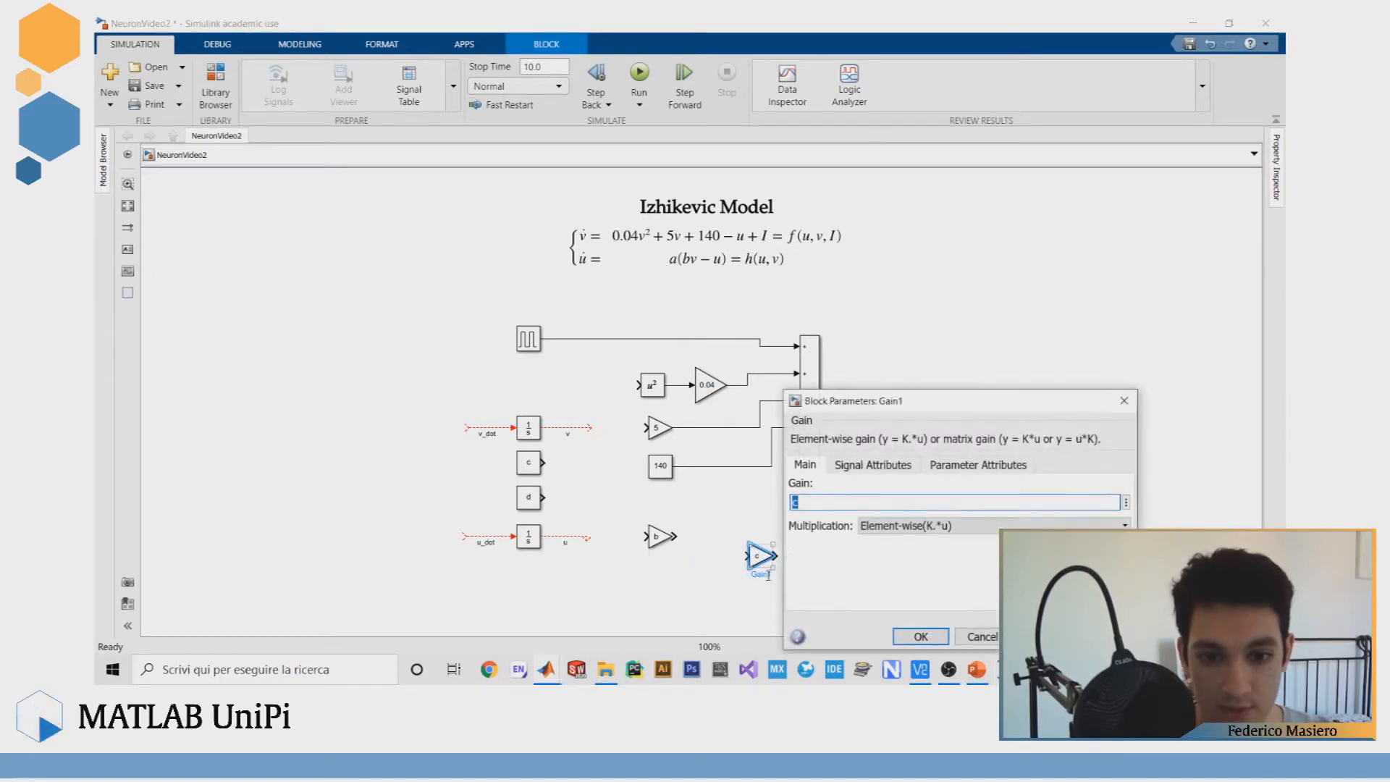
{"action": "type", "text": "a"}
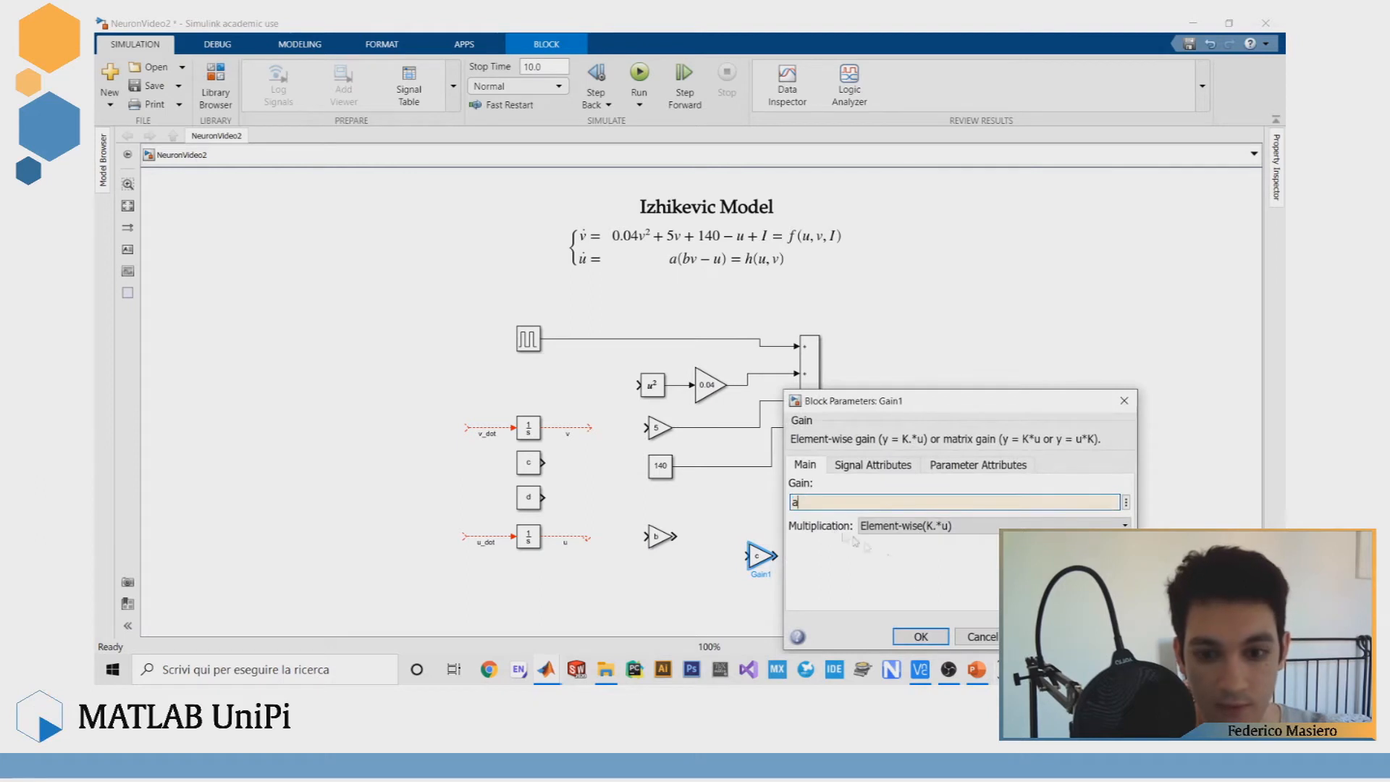
{"action": "left_click", "coordinate": [920, 637]}
{"action": "double_click", "coordinate": [863, 584]}
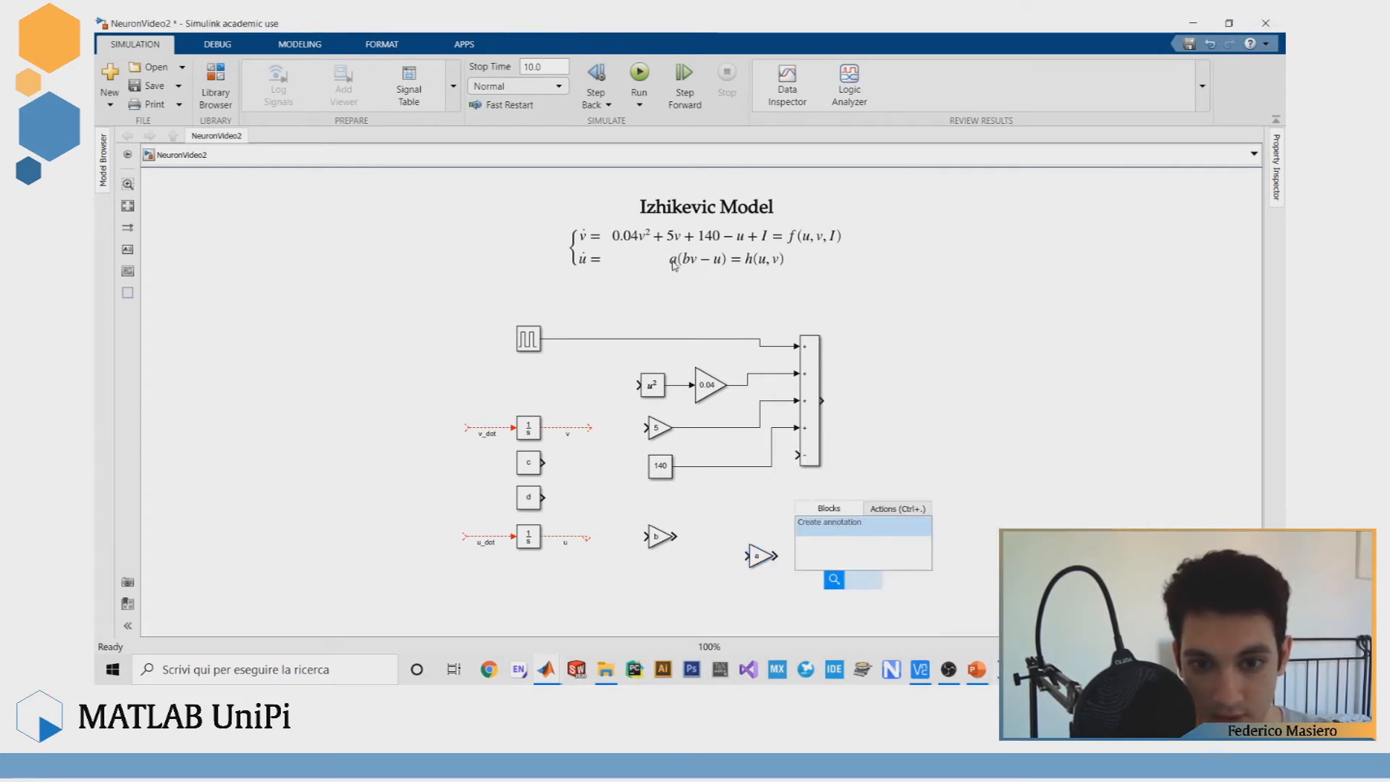
{"action": "left_click", "coordinate": [751, 530]}
{"action": "left_click", "coordinate": [670, 269]}
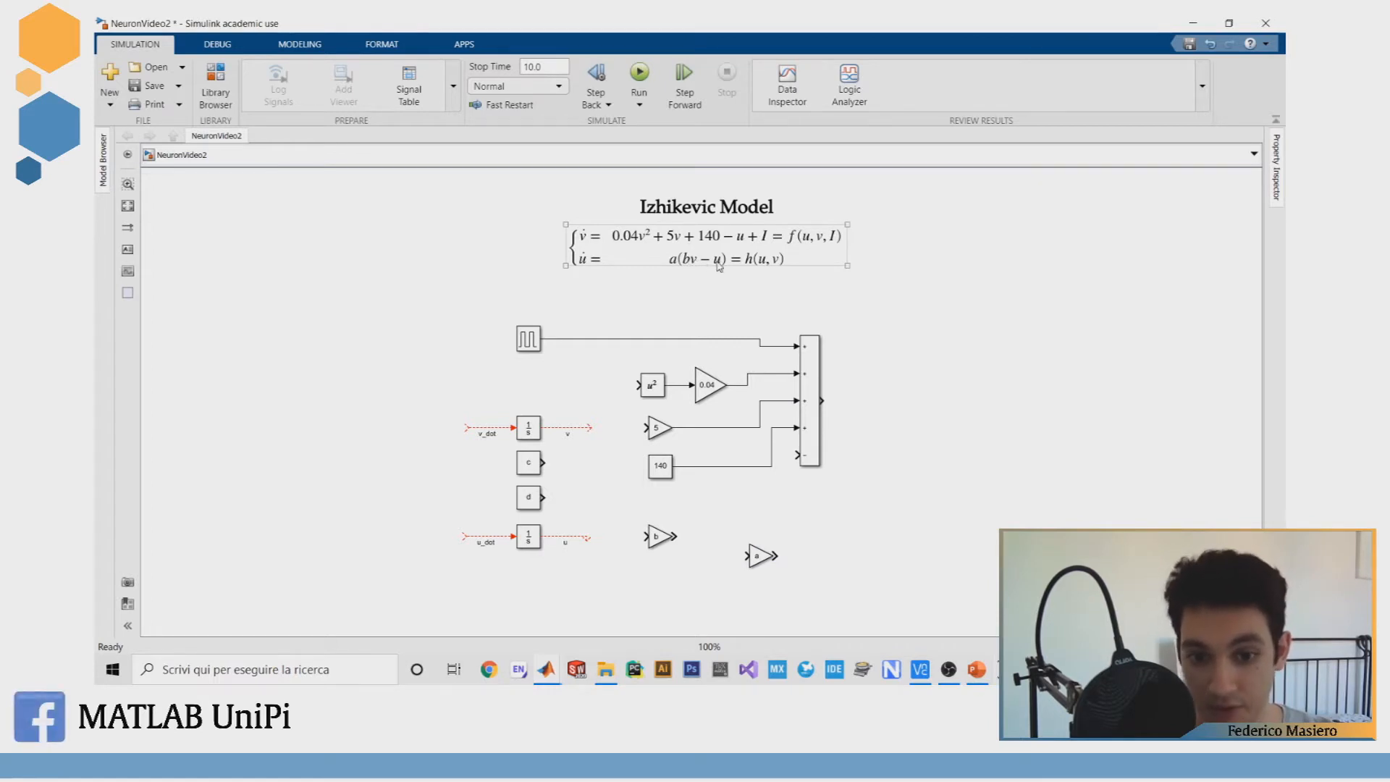
Step: Insert a second Add block between the b and a gains and connect the b gain to its first input
{"action": "double_click", "coordinate": [705, 554]}
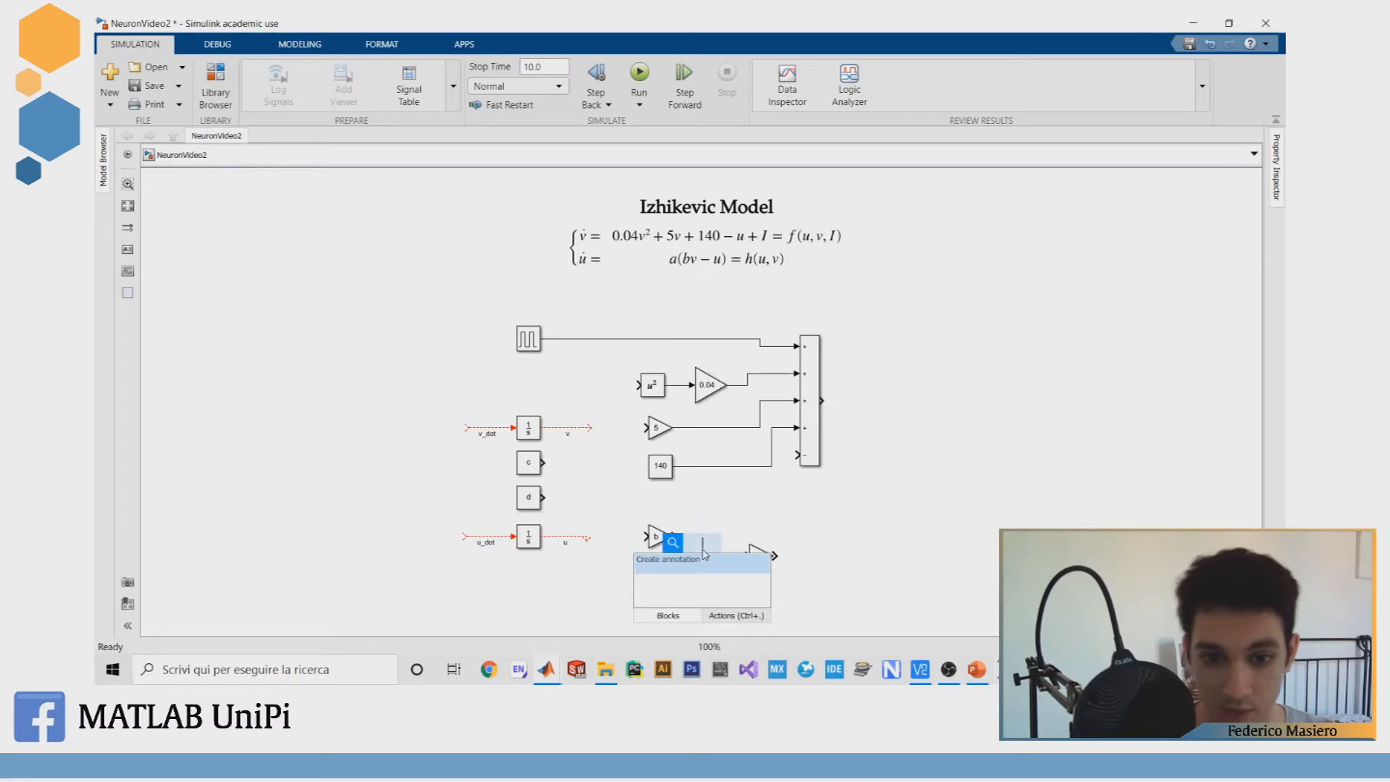
{"action": "type", "text": "add"}
{"action": "key", "text": "Return"}
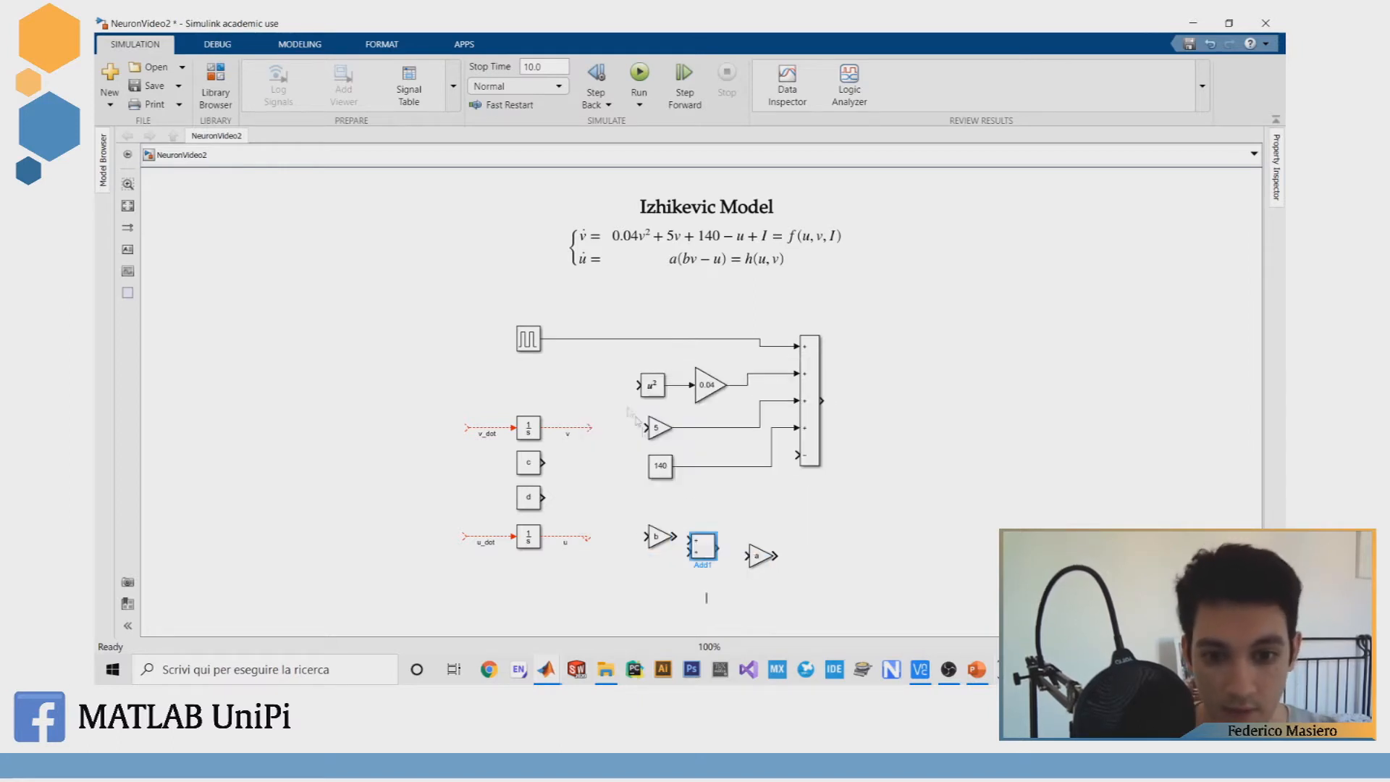
{"action": "left_click_drag", "start_coordinate": [715, 559], "coordinate": [693, 536]}
{"action": "left_click", "coordinate": [695, 538]}
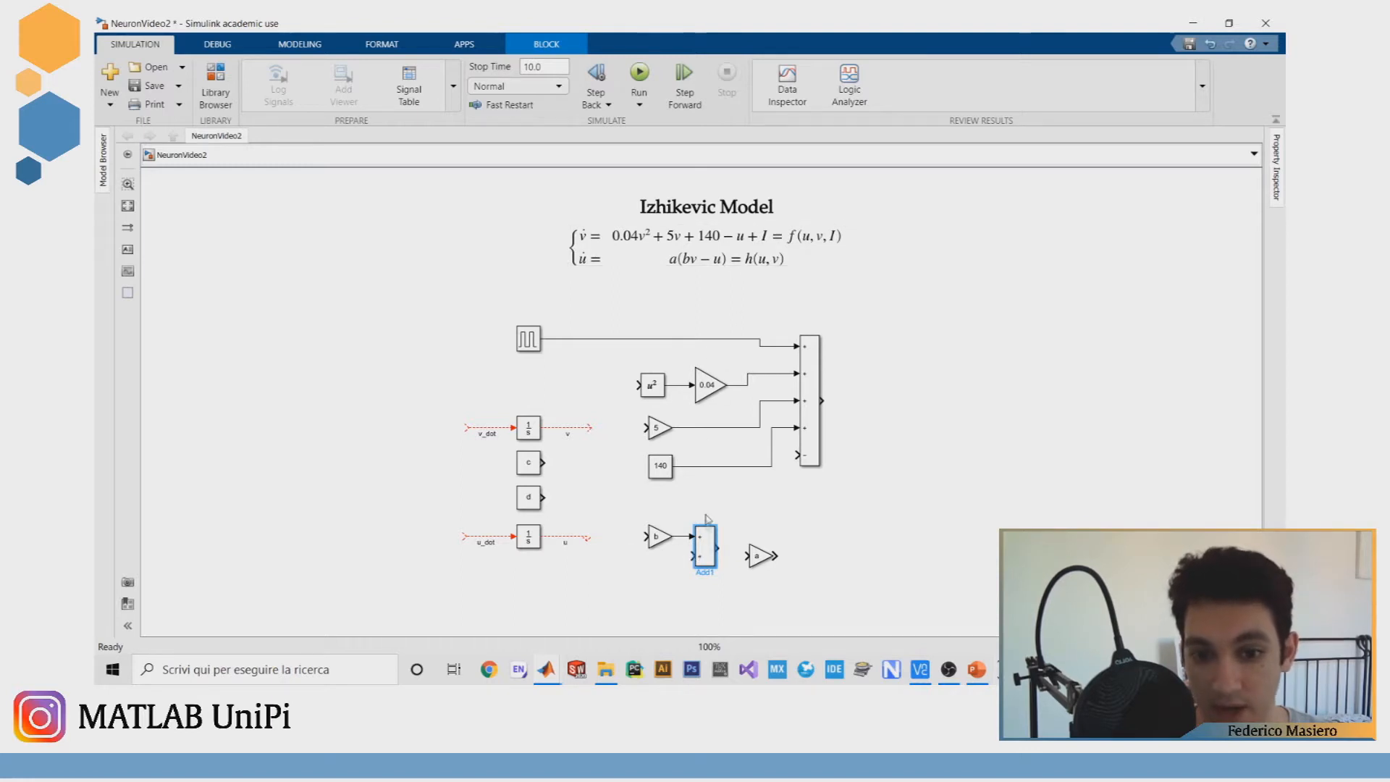
Step: Set the list of signs of the Add block beside the b gain to +-
{"action": "double_click", "coordinate": [705, 557]}
{"action": "double_click", "coordinate": [755, 482]}
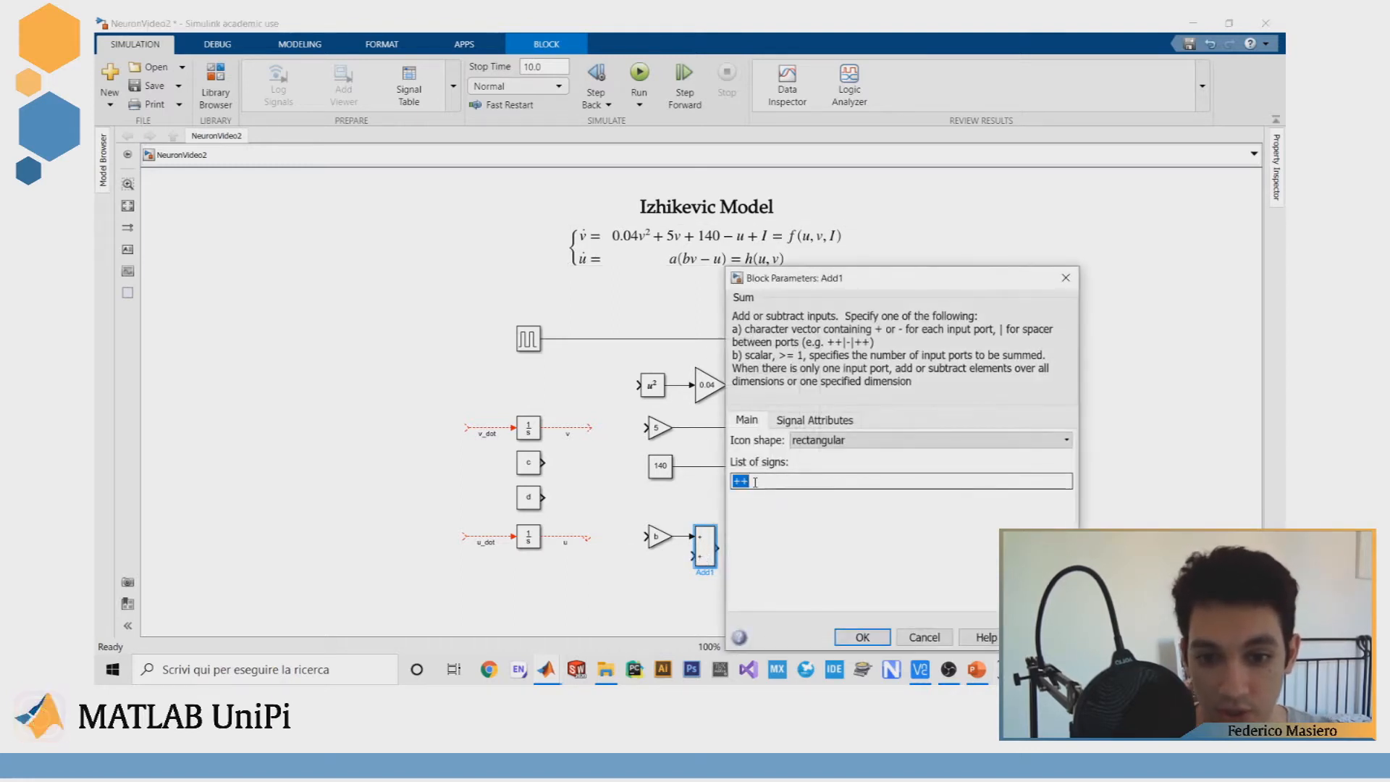
{"action": "type", "text": "+-"}
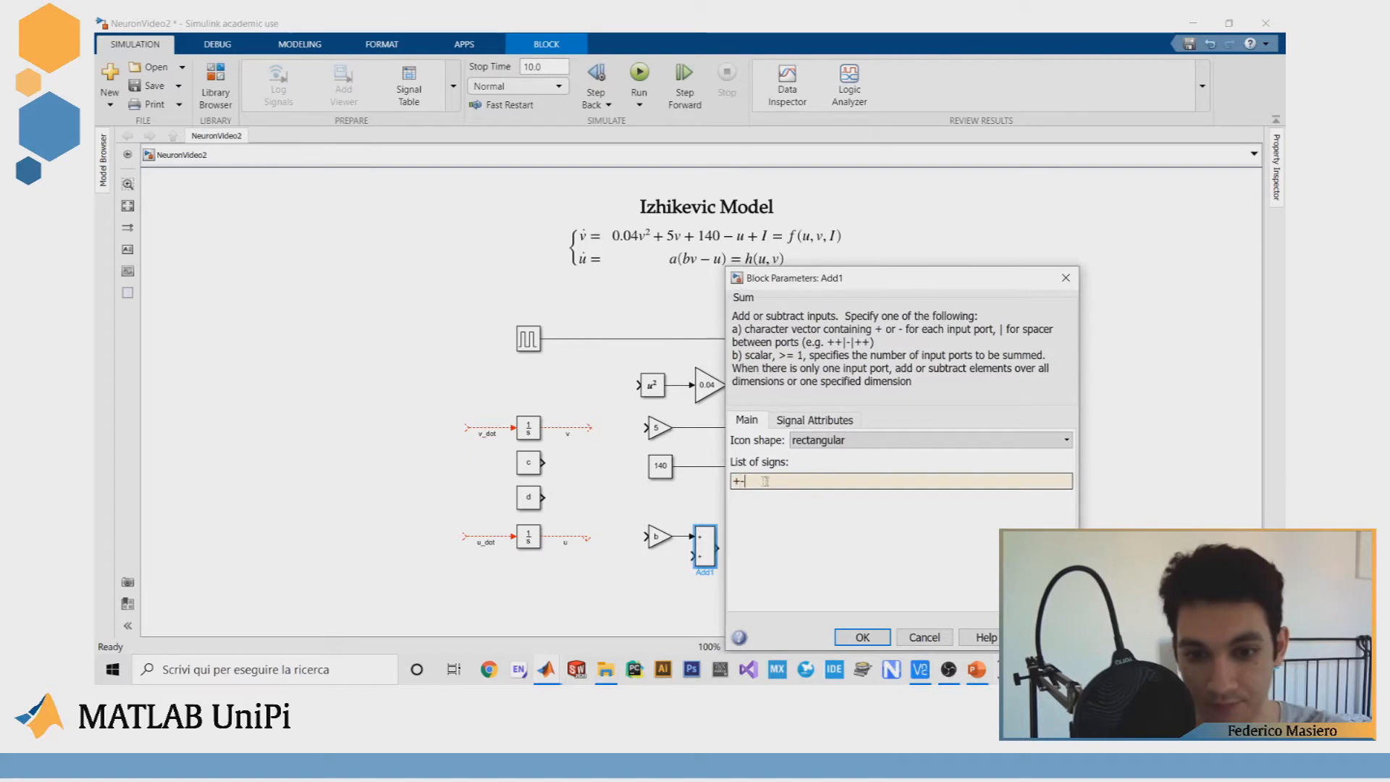
{"action": "left_click", "coordinate": [861, 636]}
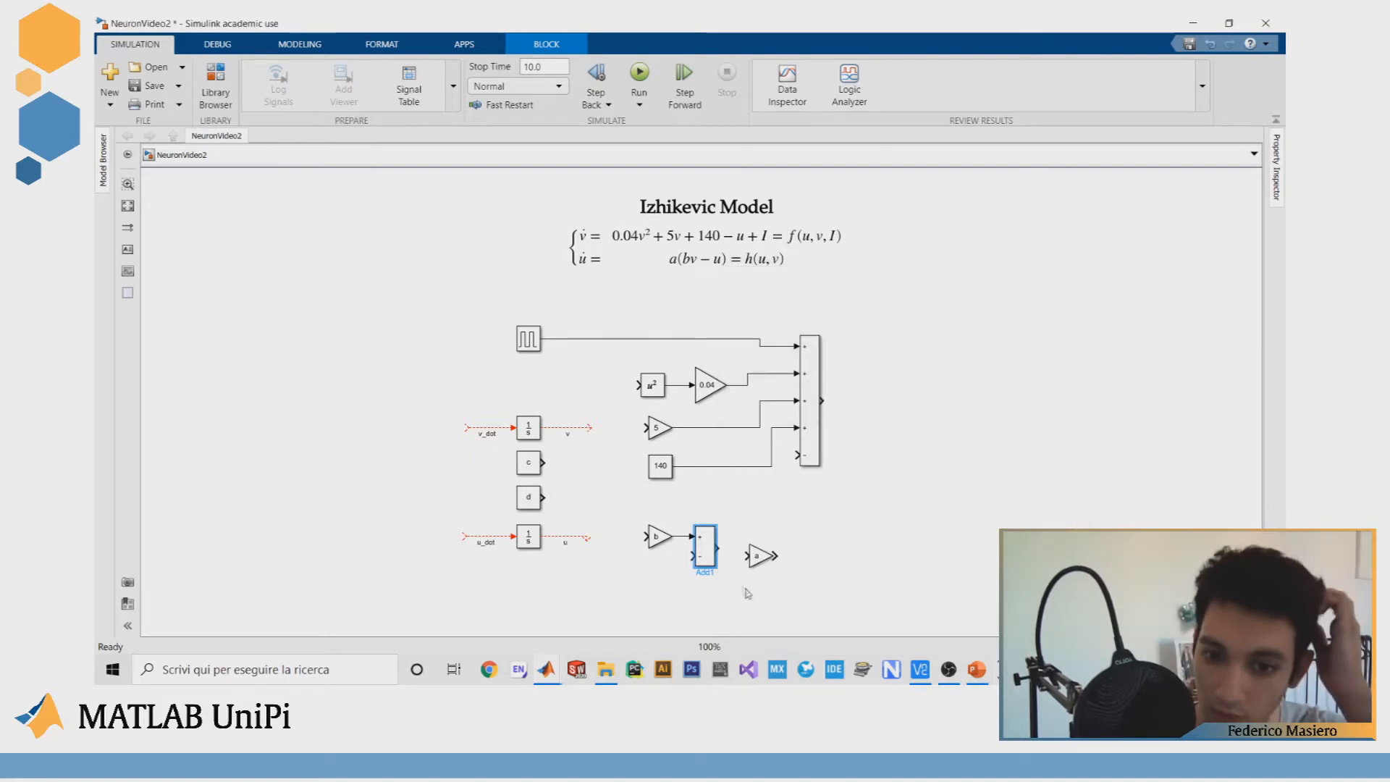
Step: Align the a gain with the +- Add block's output and wire that output into the gain
{"action": "left_click", "coordinate": [759, 549]}
{"action": "left_click", "coordinate": [916, 581]}
{"action": "left_click_drag", "start_coordinate": [716, 548], "coordinate": [748, 548]}
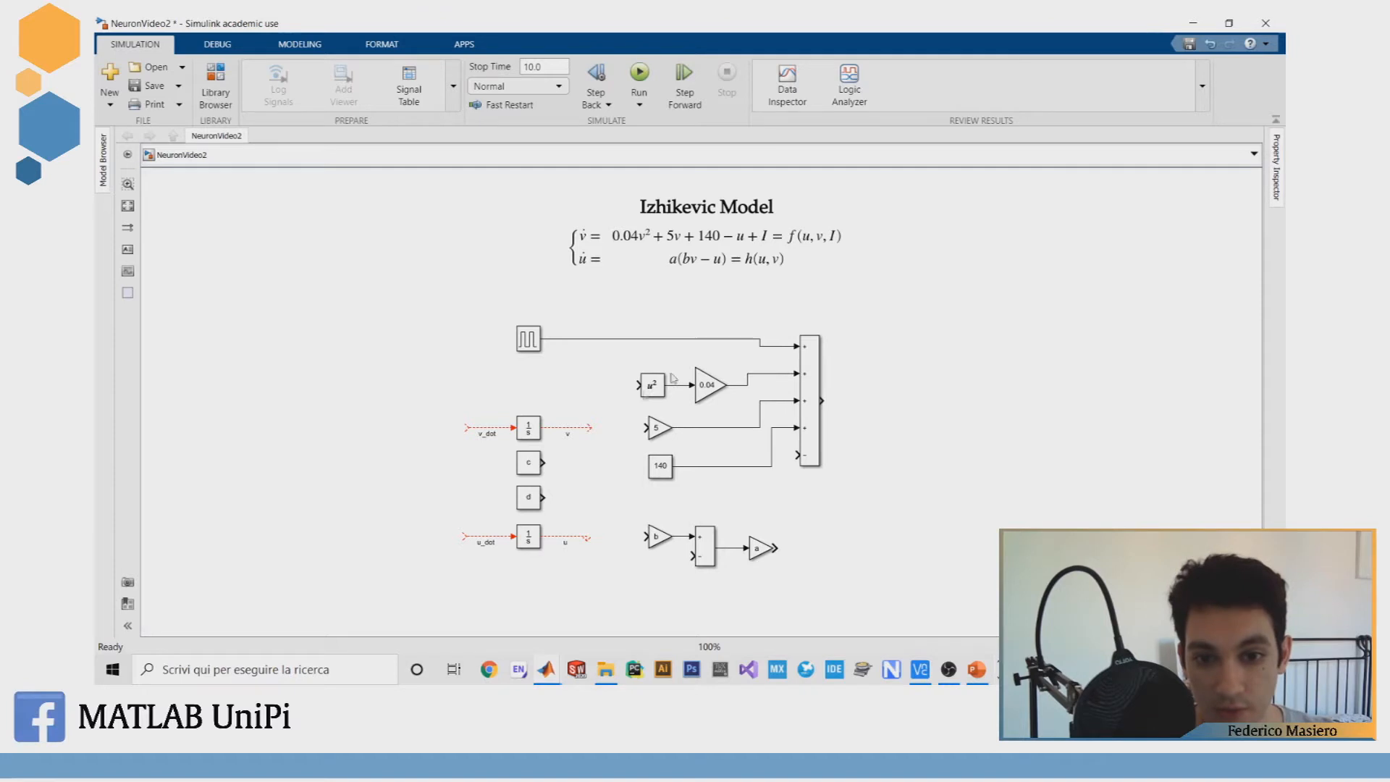
{"action": "left_click", "coordinate": [690, 236]}
{"action": "left_click", "coordinate": [733, 530]}
{"action": "left_click", "coordinate": [694, 265]}
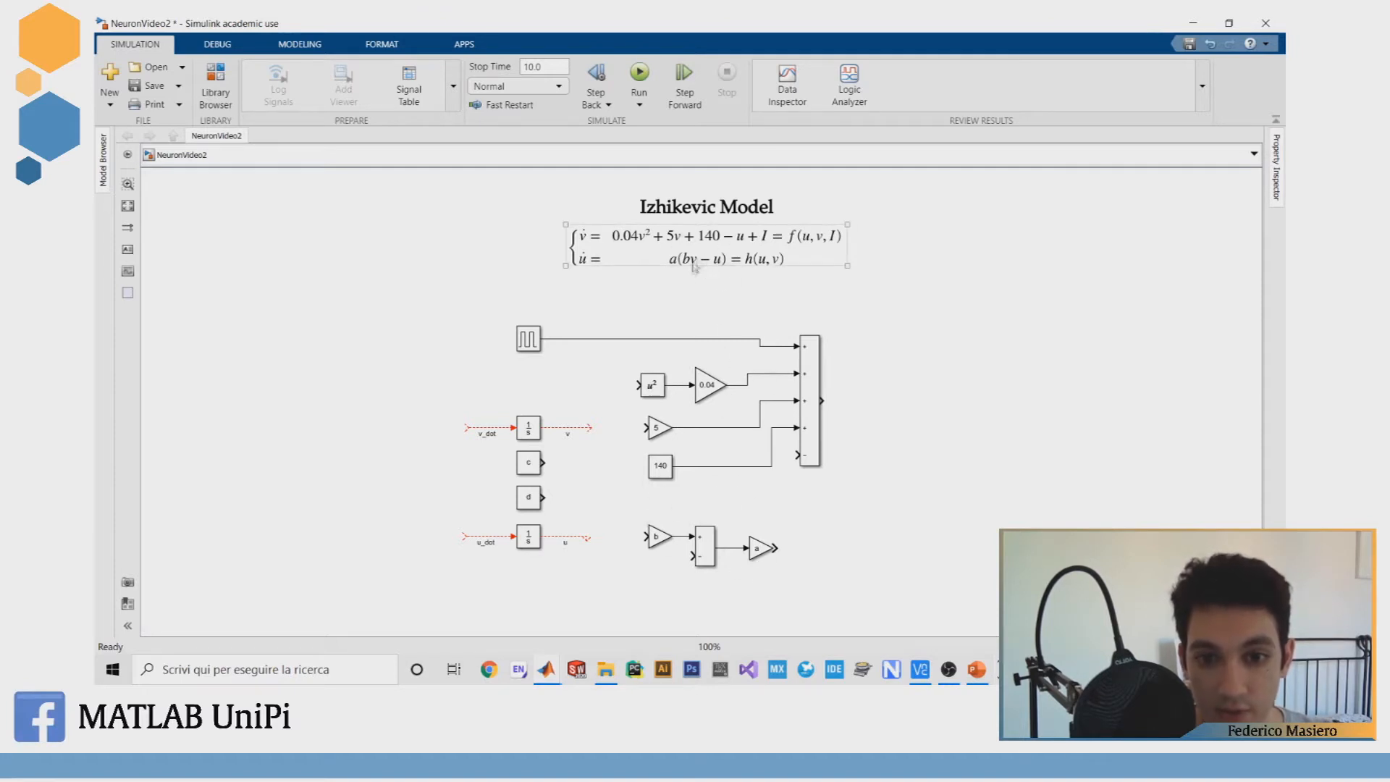
{"action": "left_click", "coordinate": [772, 548]}
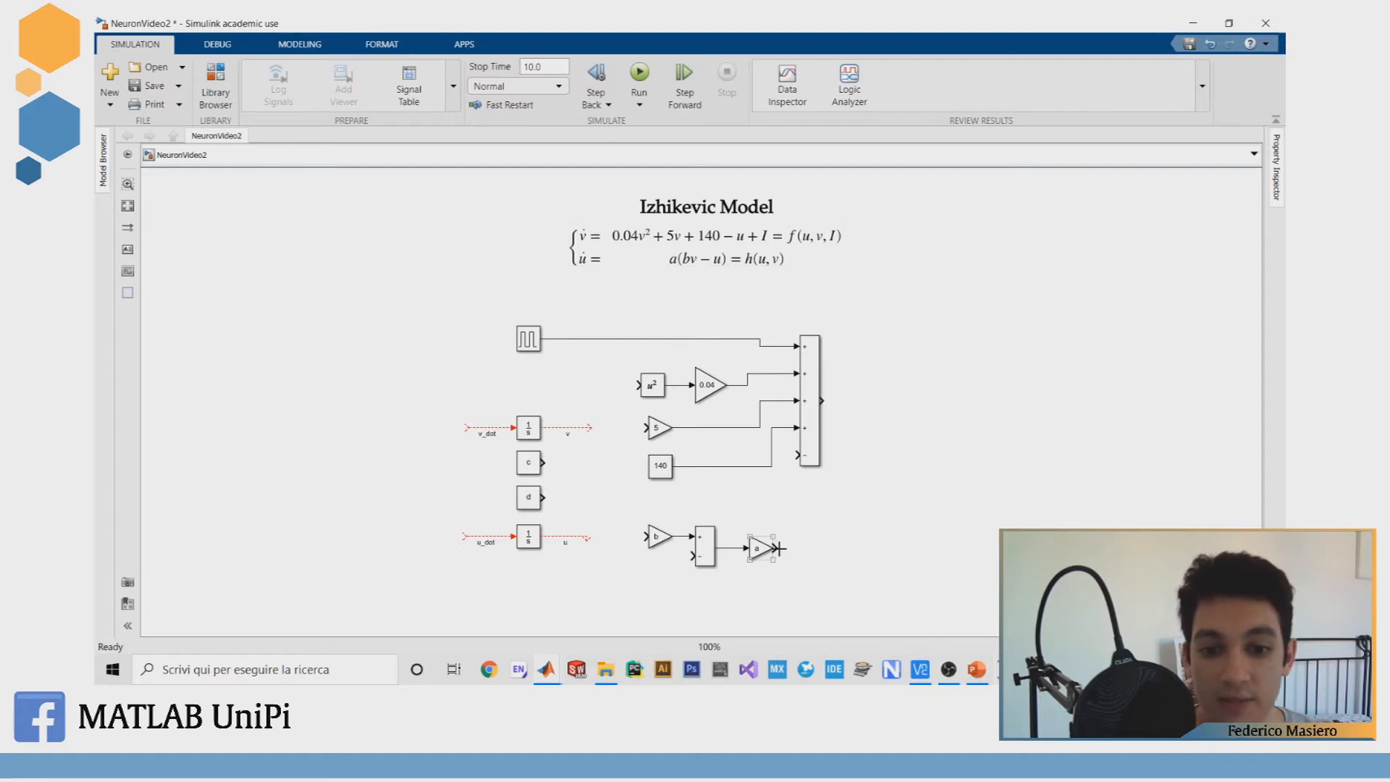
{"action": "left_click", "coordinate": [784, 553]}
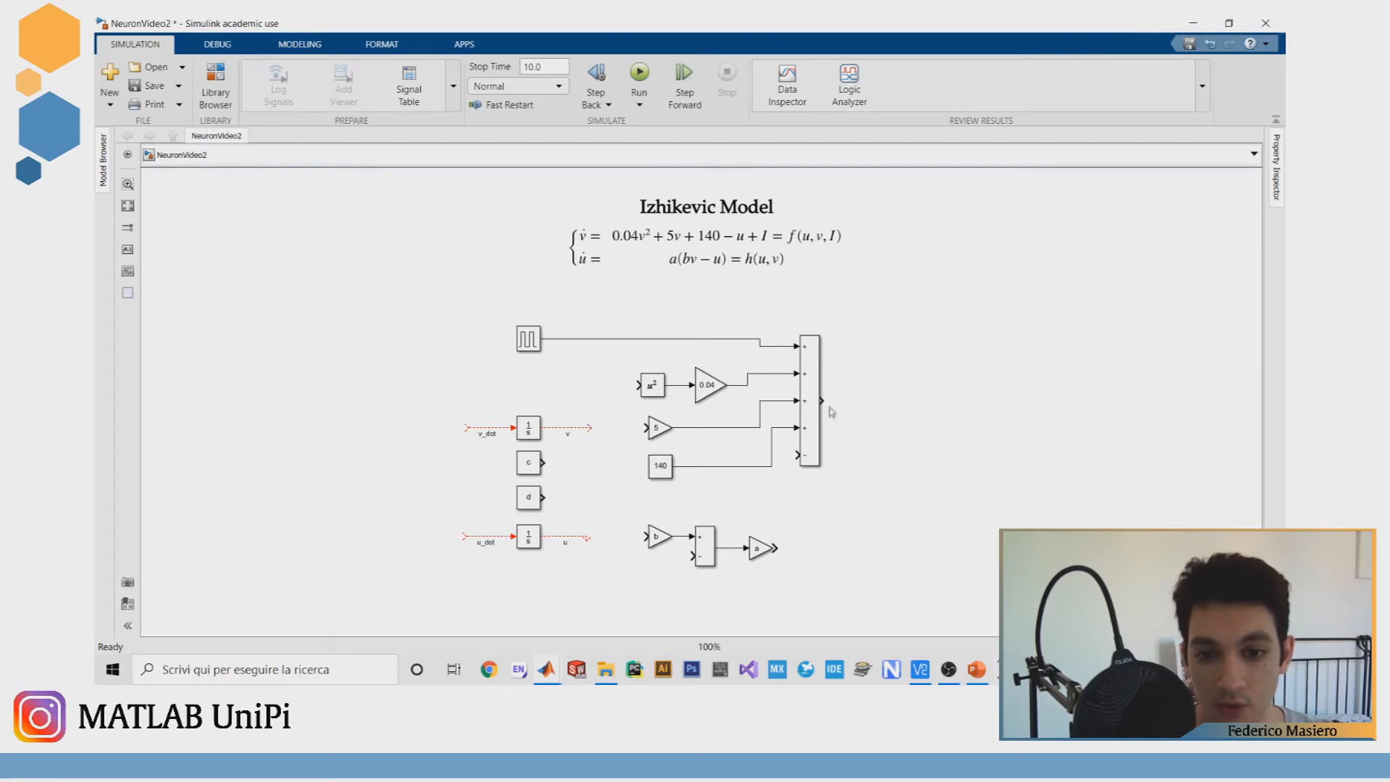
Step: Try routing the five-input Add block's output back over the diagram to the v_dot integrator input, and undo the wiring
{"action": "left_click_drag", "start_coordinate": [821, 402], "coordinate": [467, 427]}
{"action": "left_click_drag", "start_coordinate": [775, 516], "coordinate": [720, 280]}
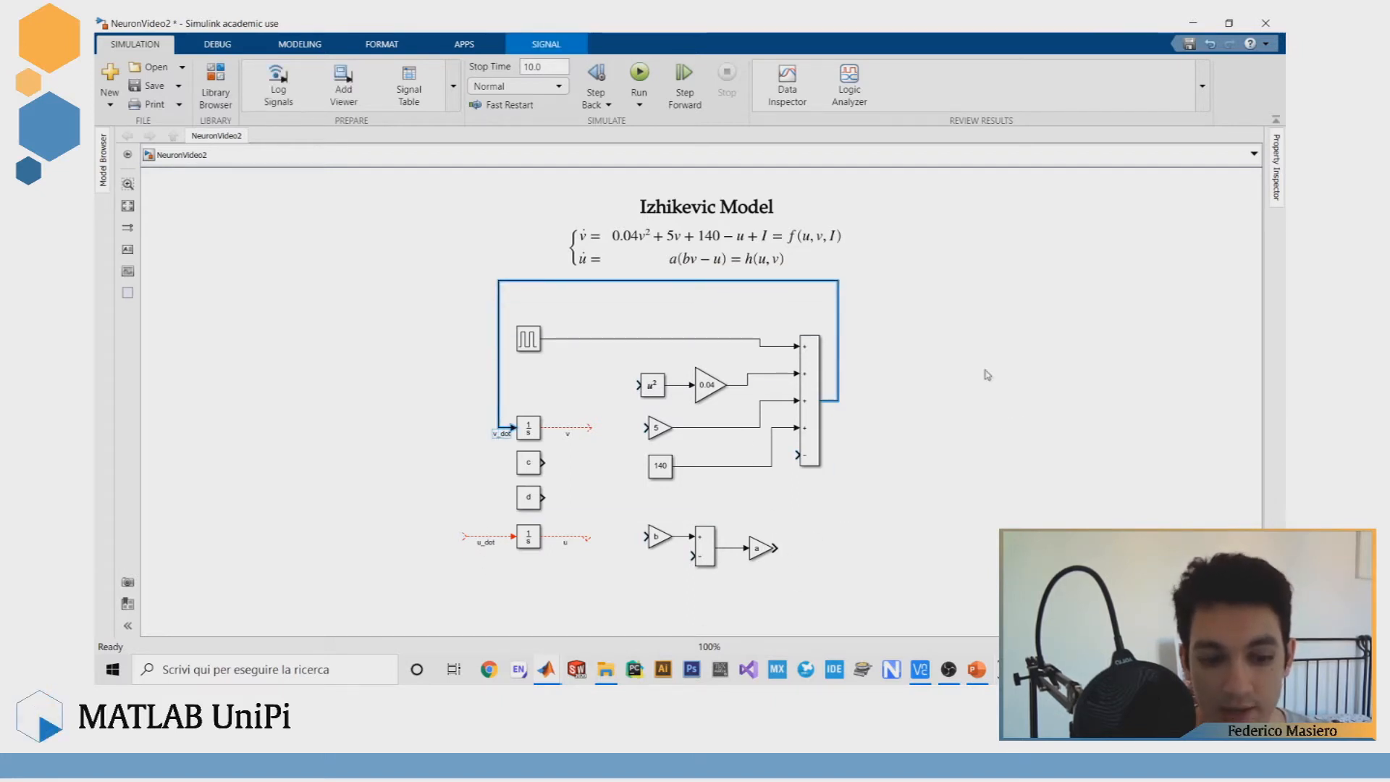
{"action": "key", "text": "ctrl+z"}
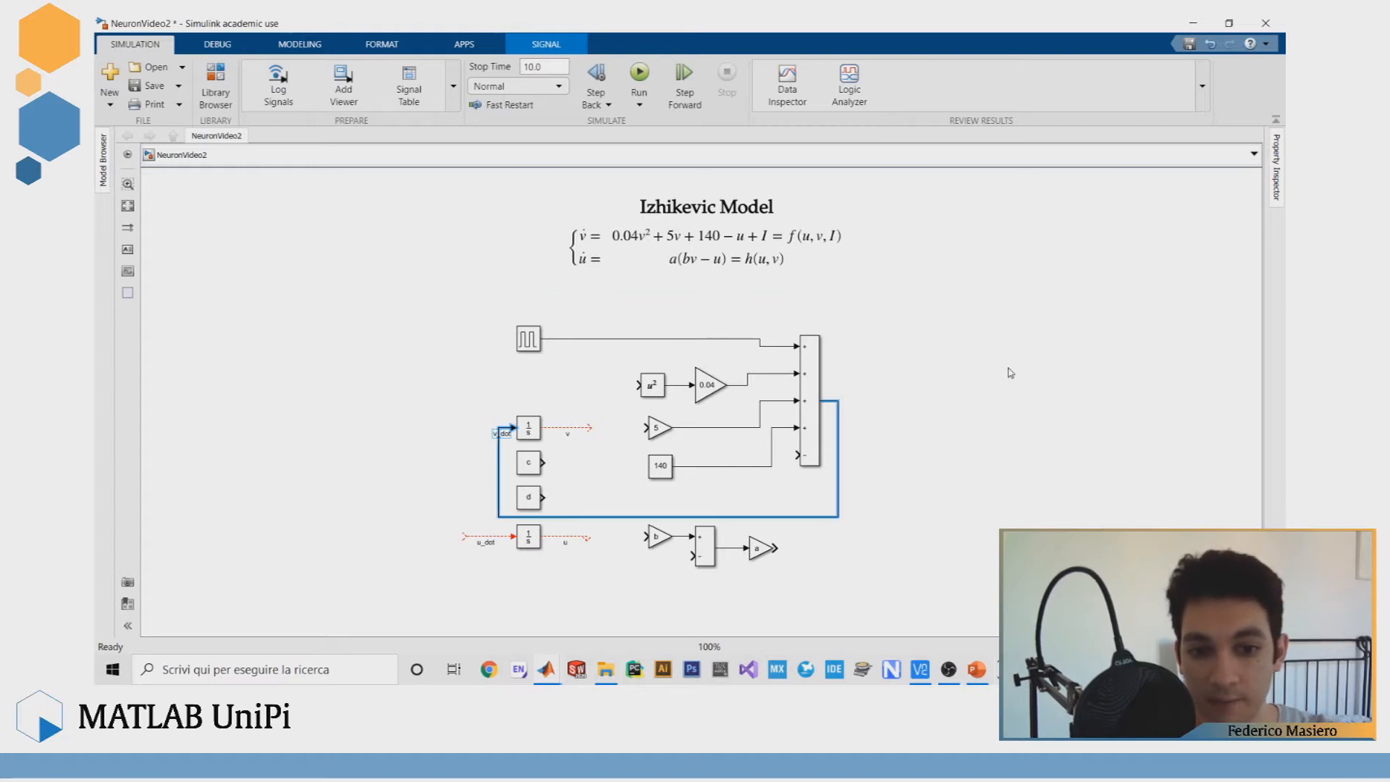
{"action": "key", "text": "ctrl+z"}
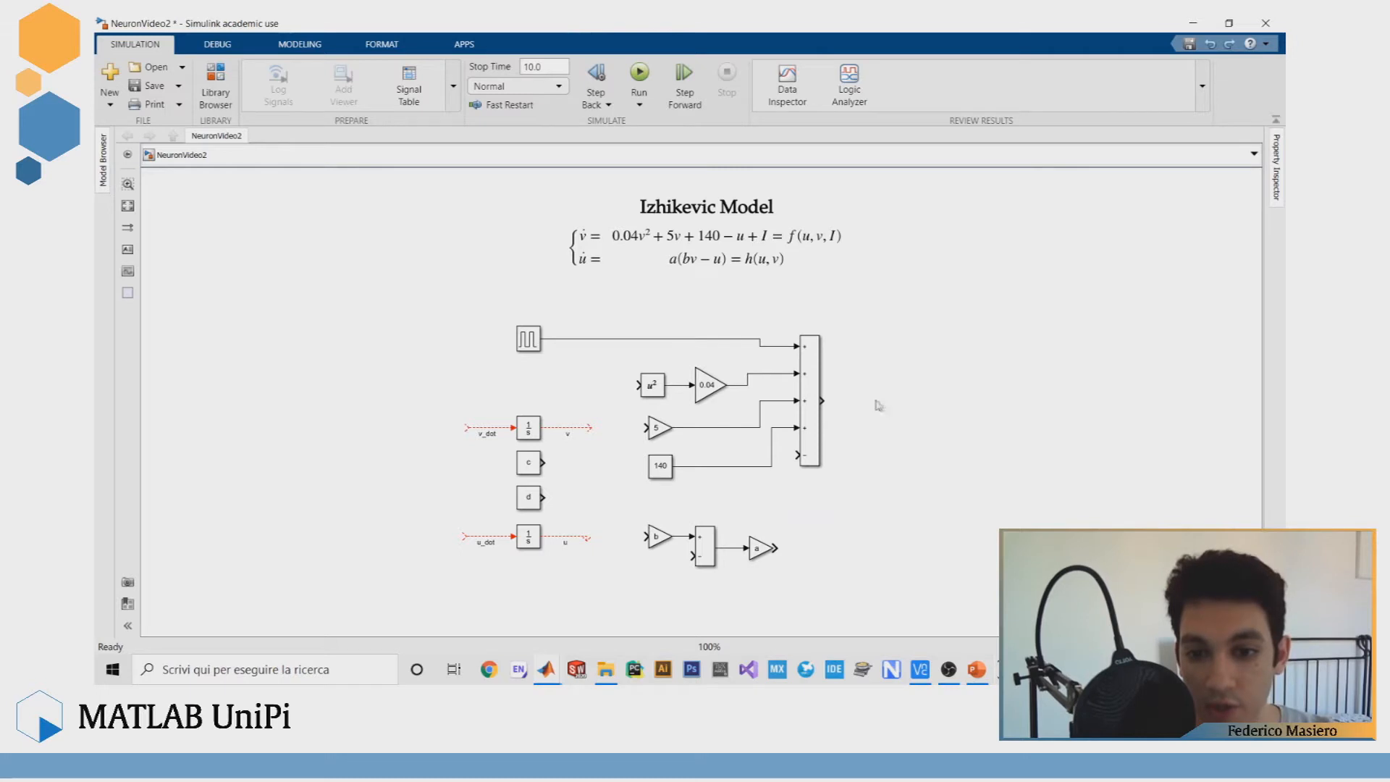
Step: Insert a Goto block to the right of the five-input Add block and connect the Add output to it
{"action": "double_click", "coordinate": [876, 405]}
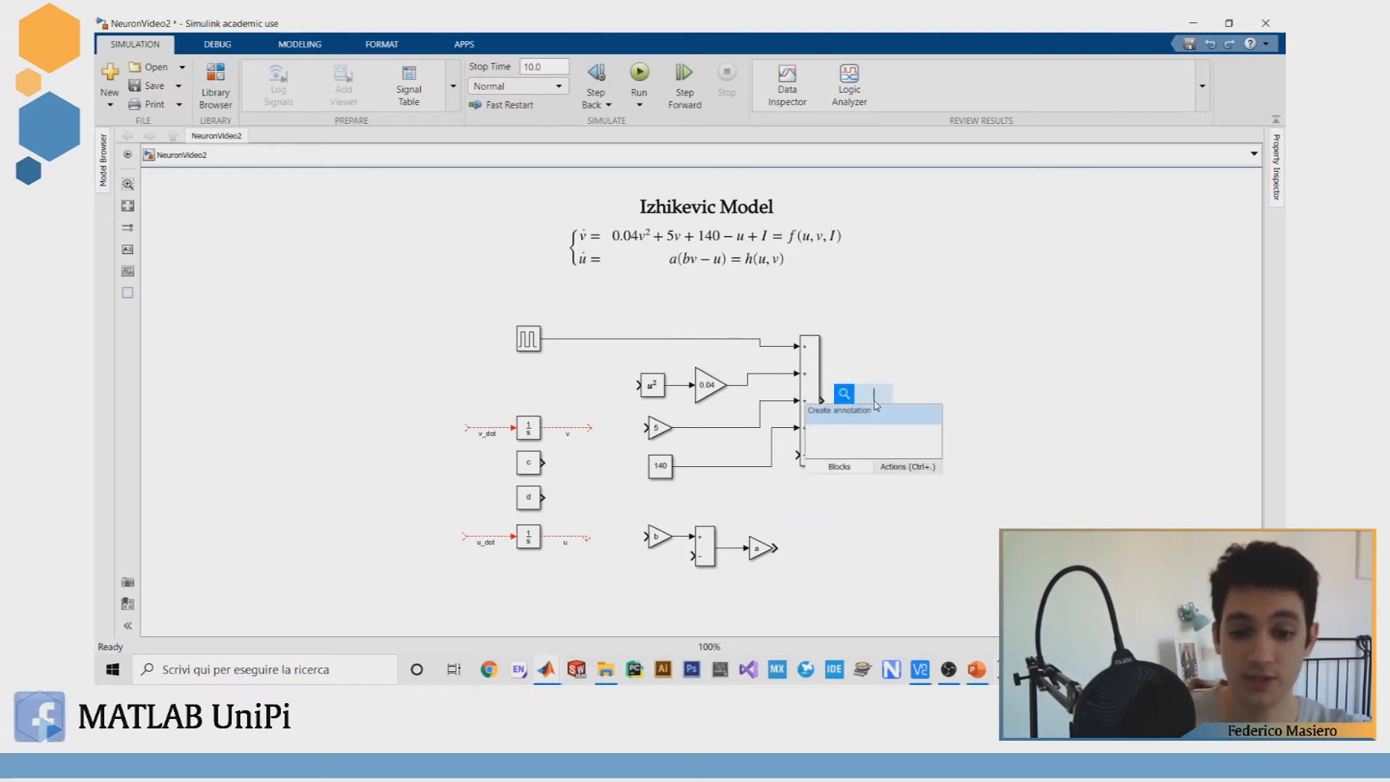
{"action": "type", "text": "goto"}
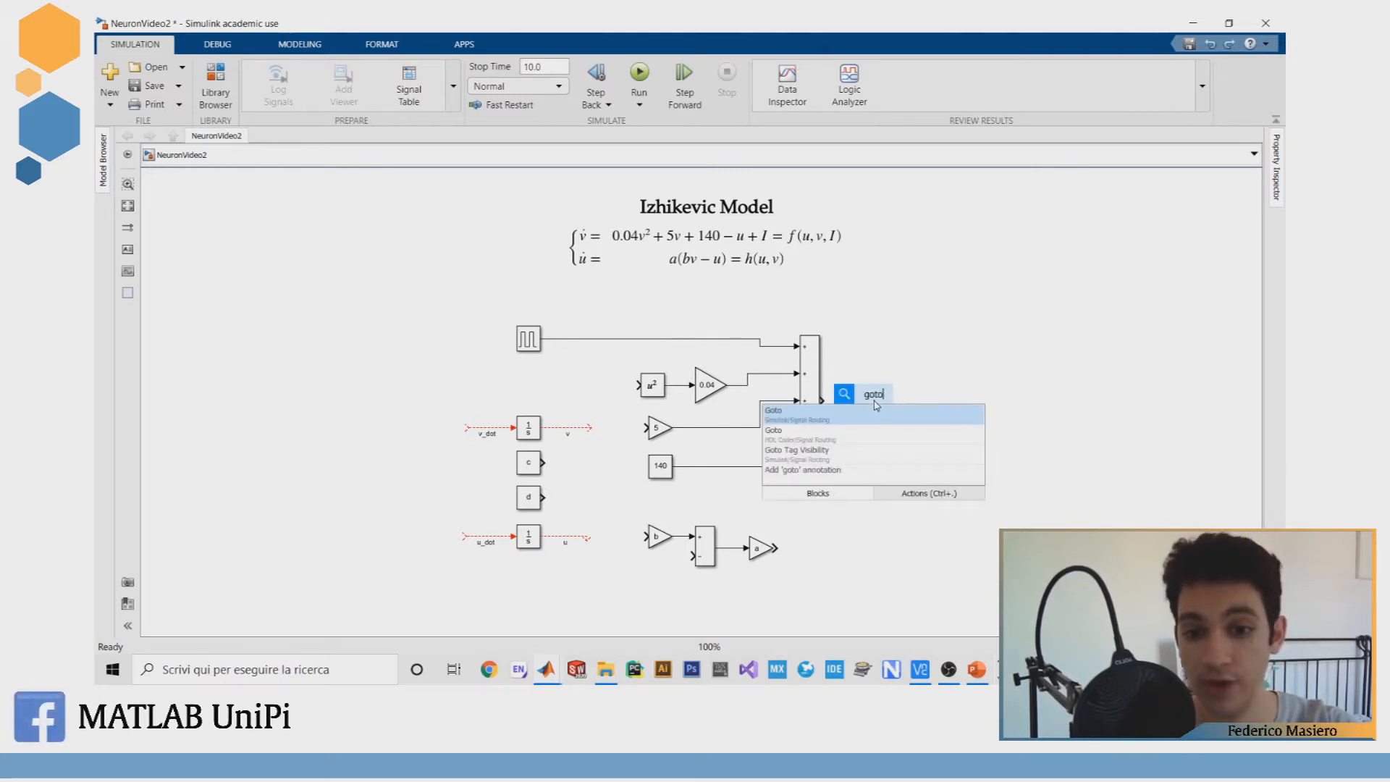
{"action": "key", "text": "Return"}
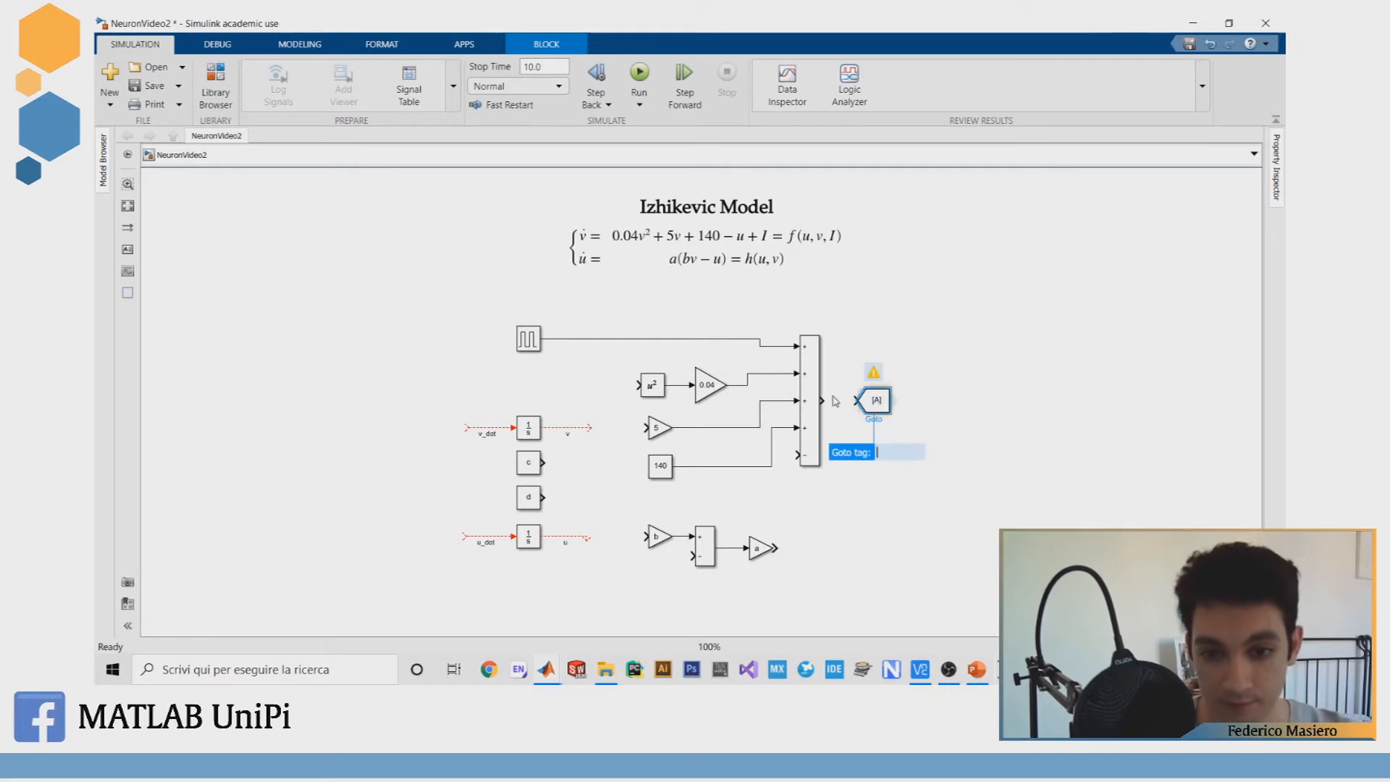
{"action": "left_click_drag", "start_coordinate": [822, 396], "coordinate": [858, 400]}
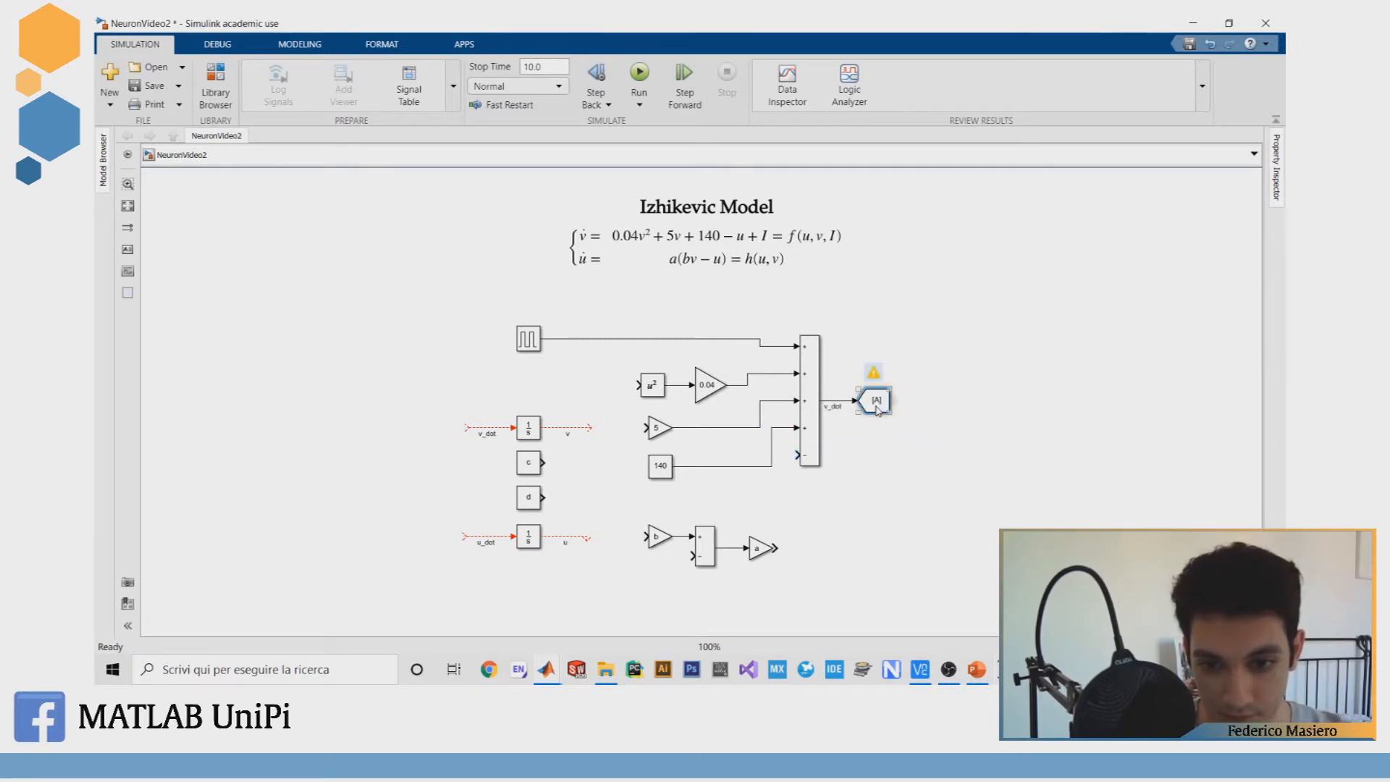
Step: Set the tag of the Goto block fed by the five-input Add block to f
{"action": "double_click", "coordinate": [876, 401]}
{"action": "double_click", "coordinate": [963, 368]}
{"action": "type", "text": "f"}
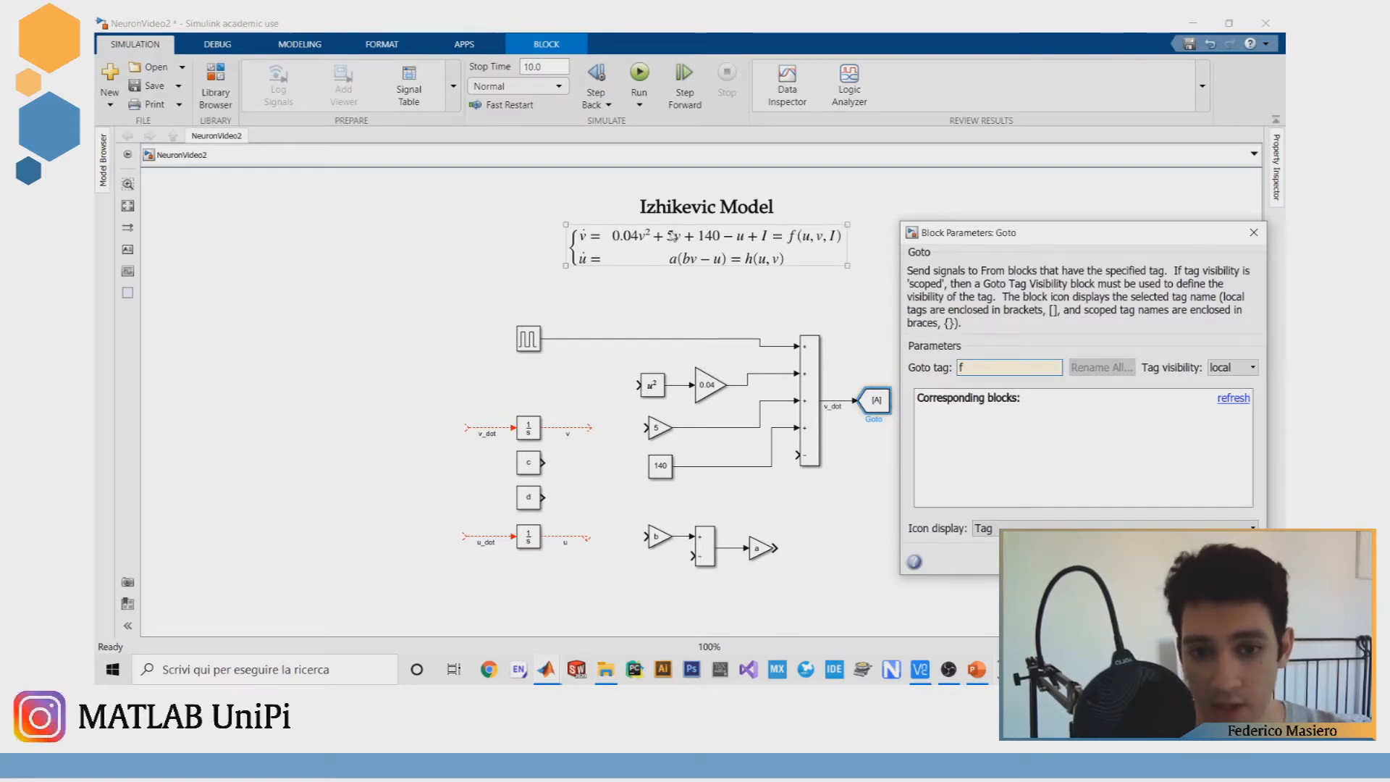
{"action": "left_click", "coordinate": [697, 215]}
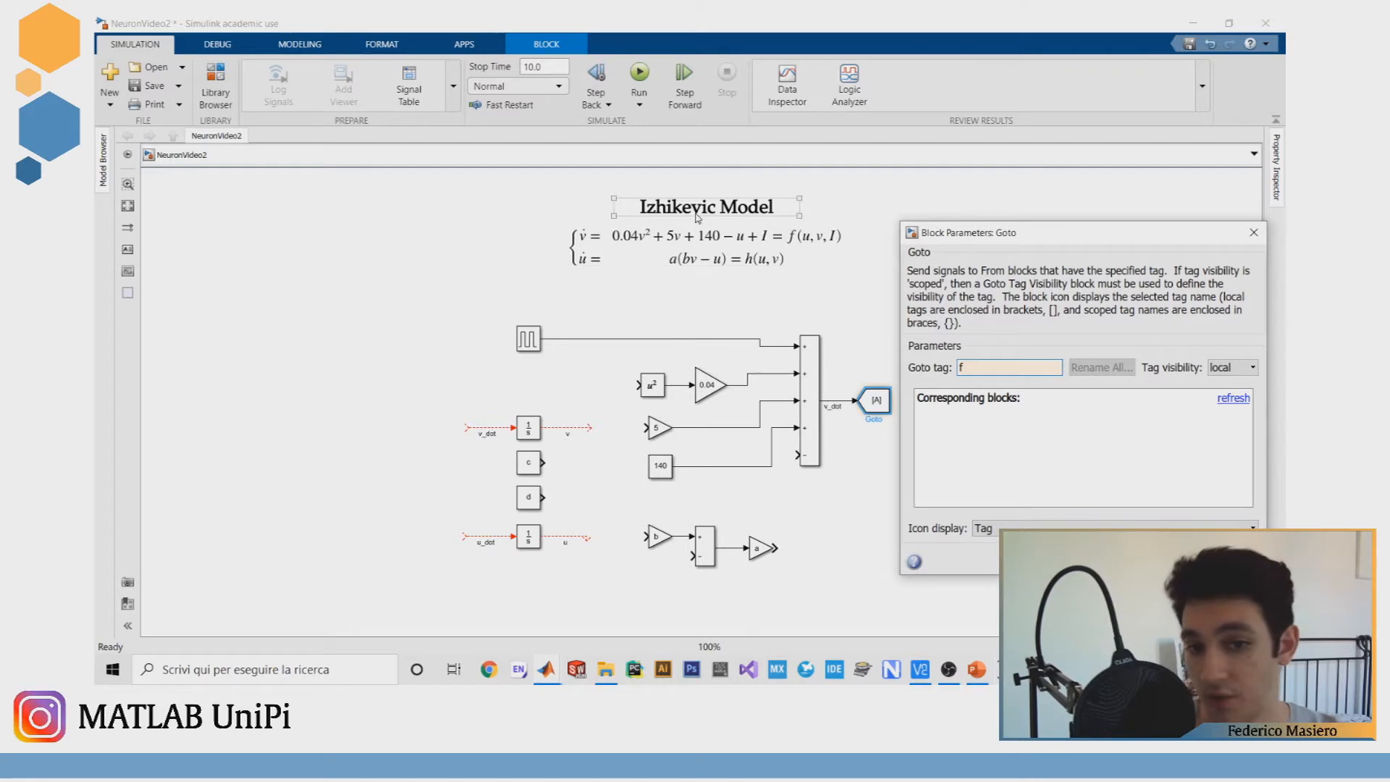
{"action": "left_click", "coordinate": [695, 232]}
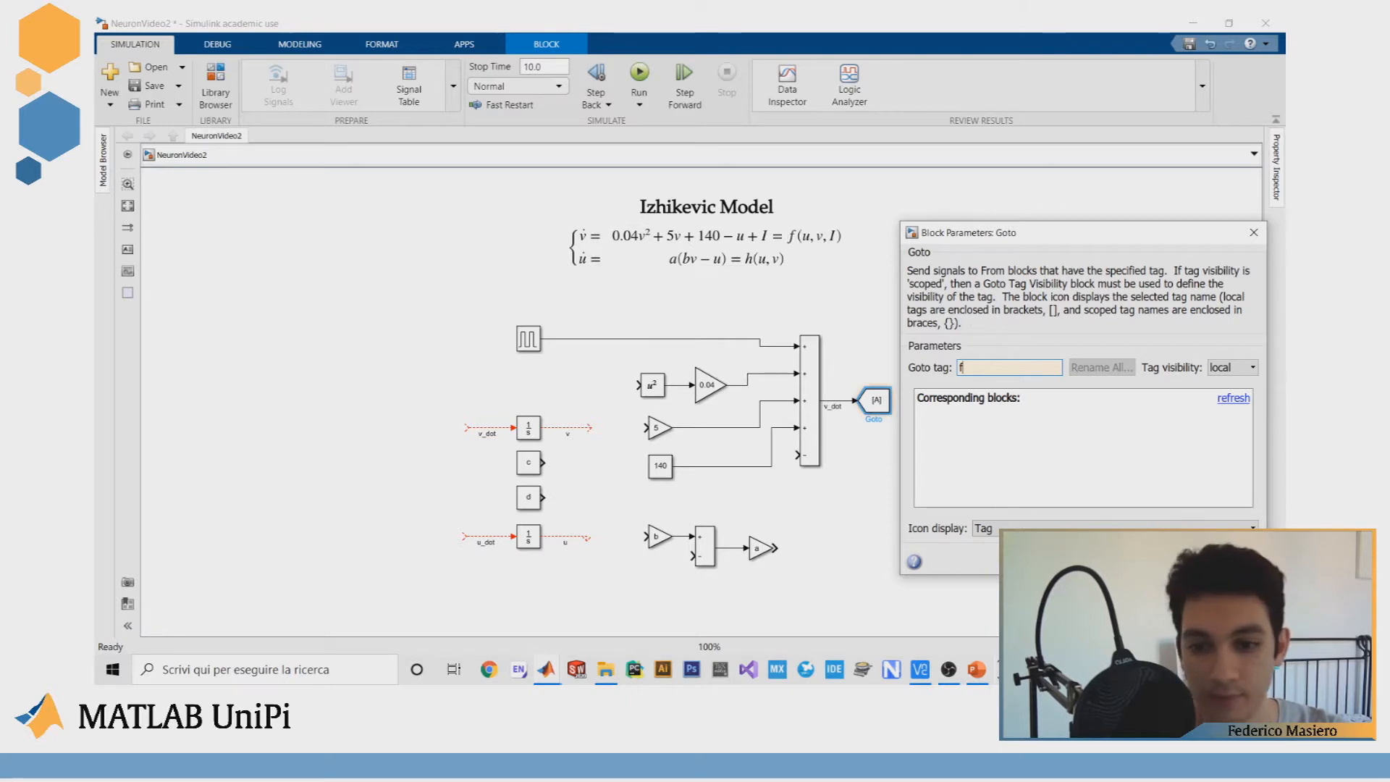
{"action": "key", "text": "Return"}
Step: Insert a Goto block to the right of the a gain and connect the gain's output to it
{"action": "double_click", "coordinate": [813, 543]}
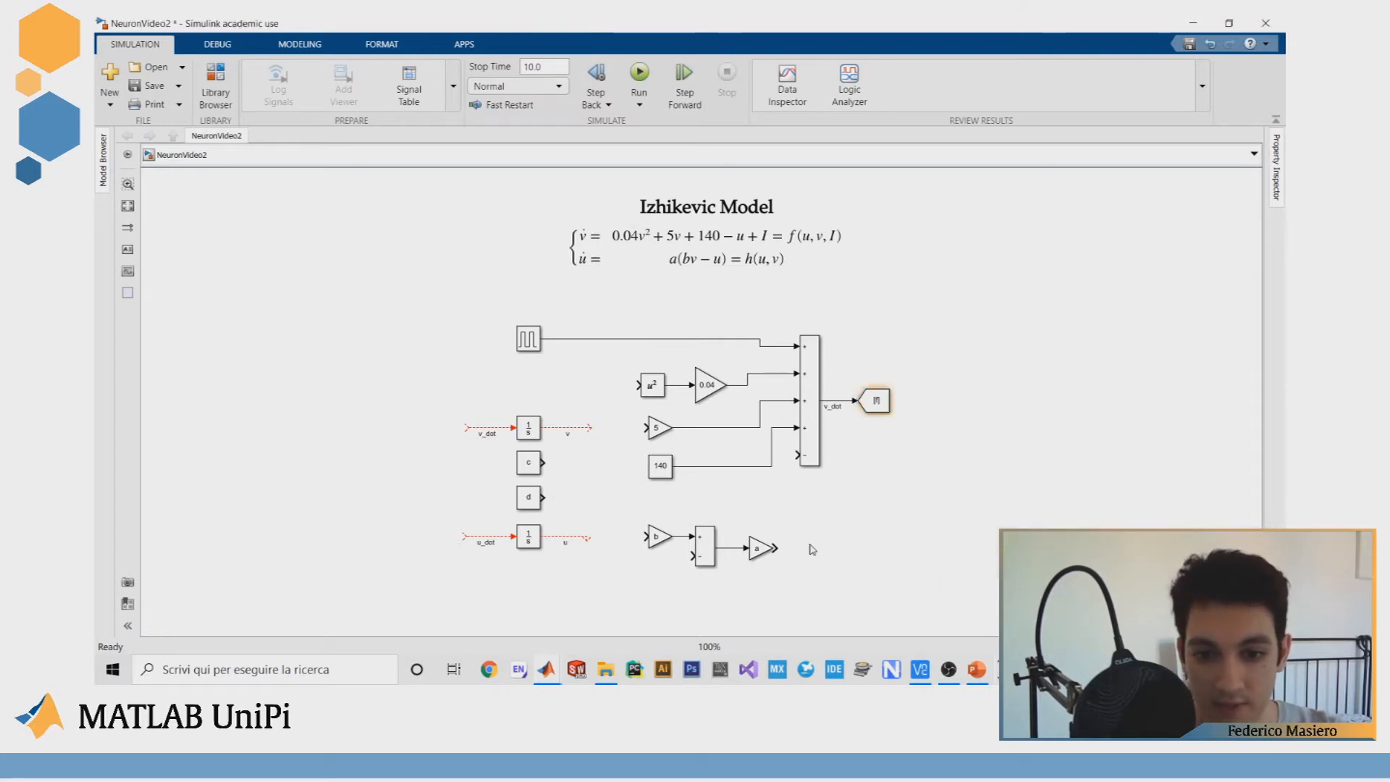
{"action": "type", "text": "goto"}
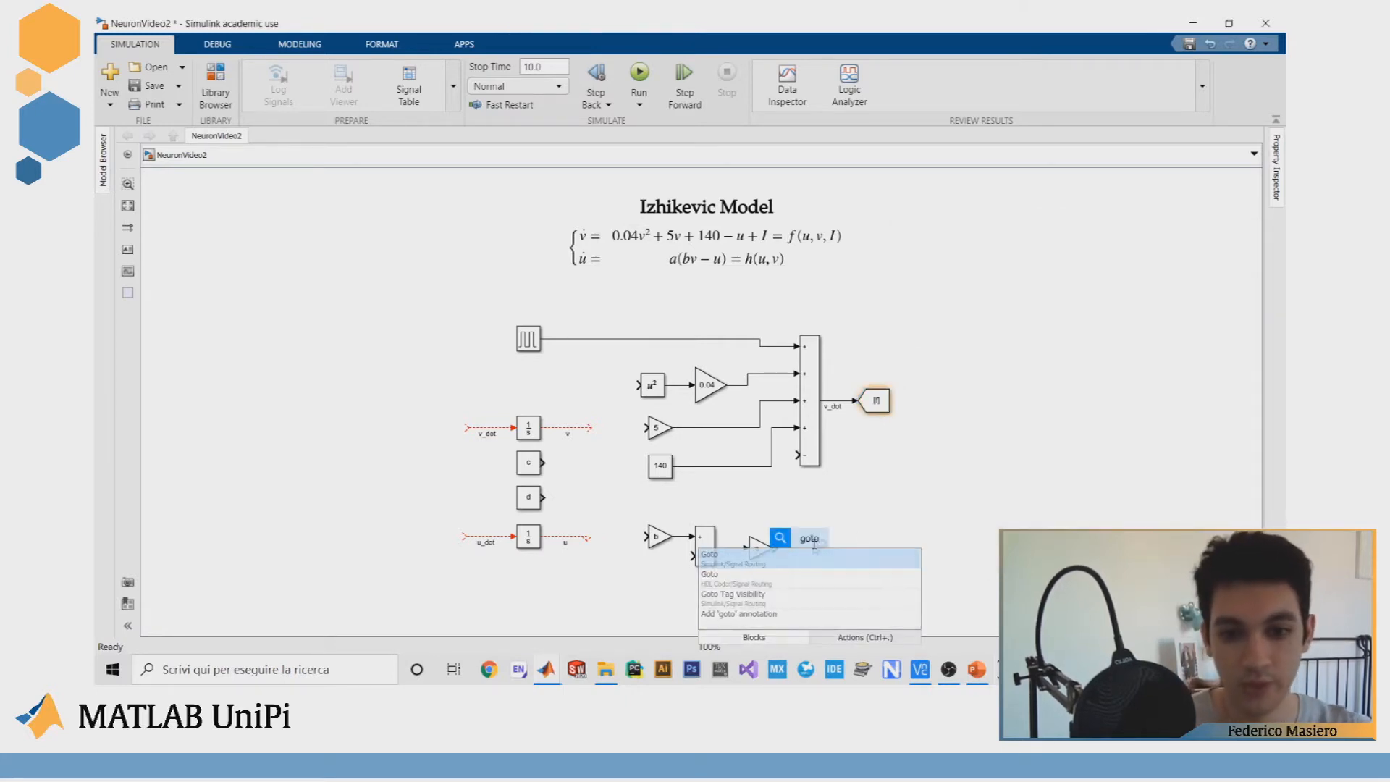
{"action": "key", "text": "Return"}
{"action": "left_click_drag", "start_coordinate": [814, 549], "coordinate": [825, 554]}
{"action": "left_click", "coordinate": [883, 551]}
Step: Set the tag of the Goto block fed by the a gain to h
{"action": "double_click", "coordinate": [826, 544]}
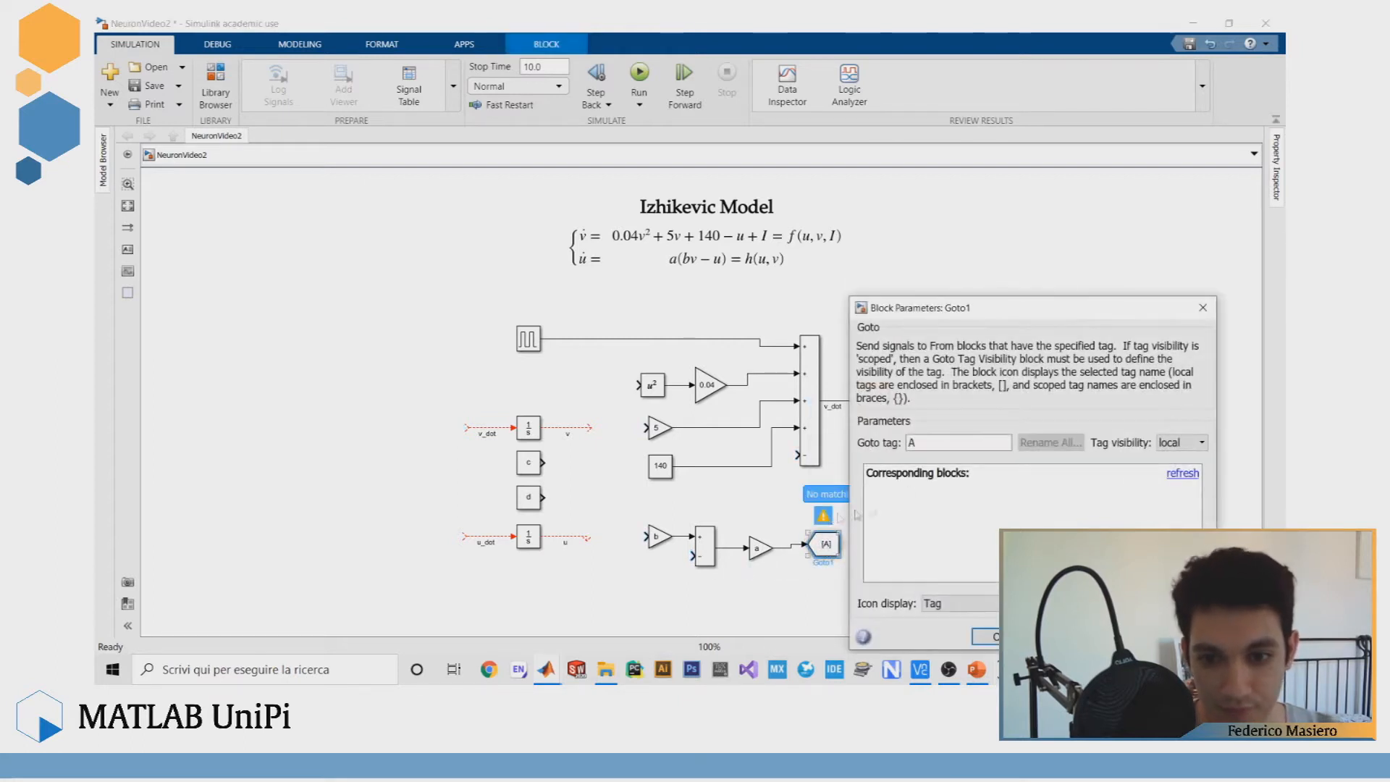
{"action": "type", "text": "h"}
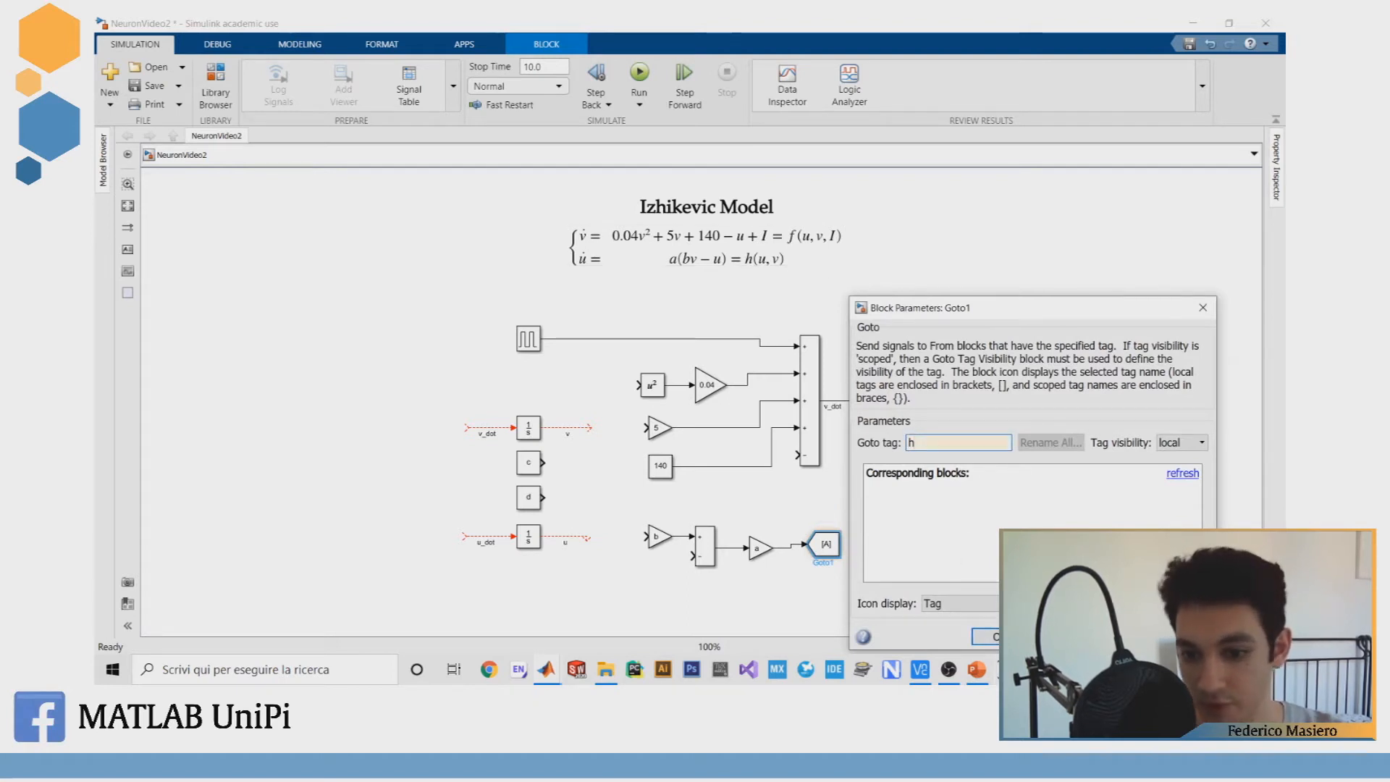
{"action": "left_click", "coordinate": [1000, 636]}
{"action": "left_click", "coordinate": [939, 545]}
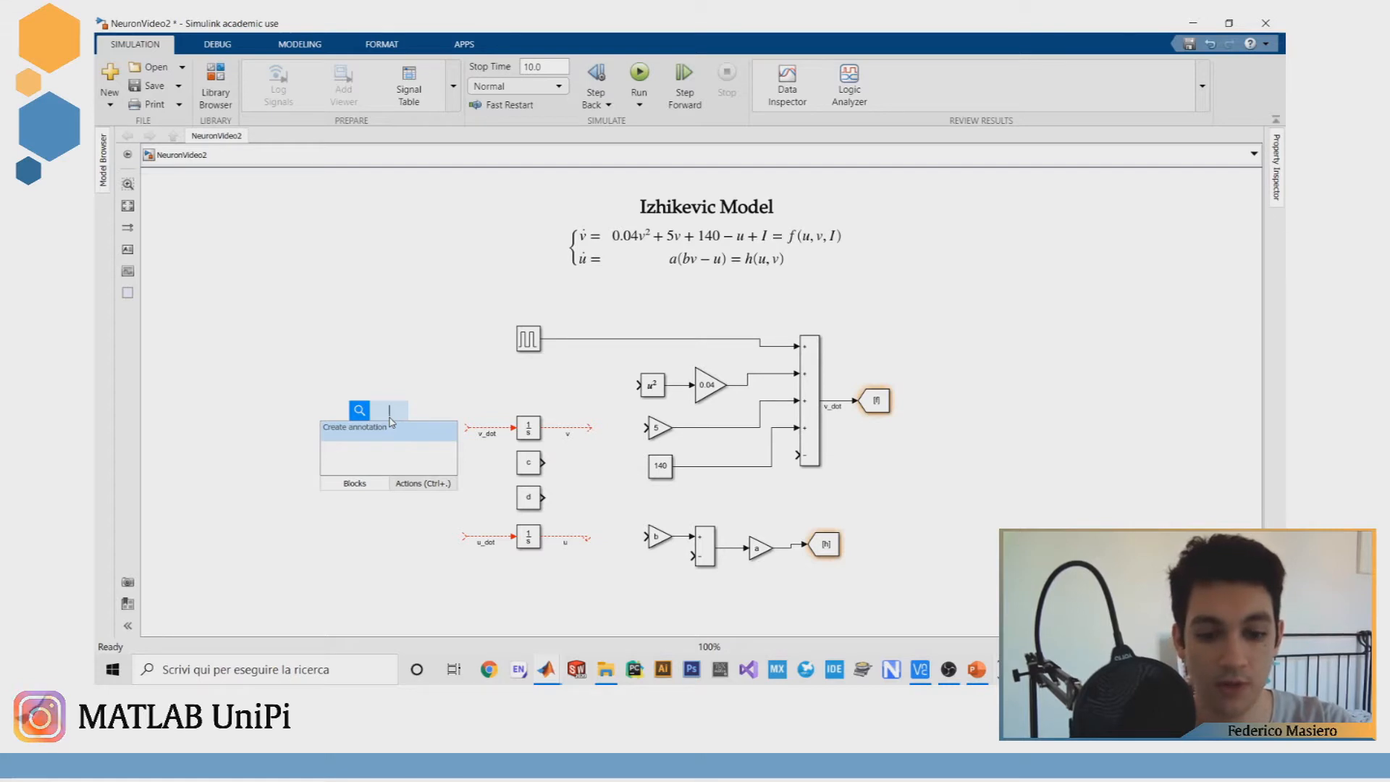
Step: Insert a From block and attach it to the v_dot line feeding the upper integrator
{"action": "type", "text": "from"}
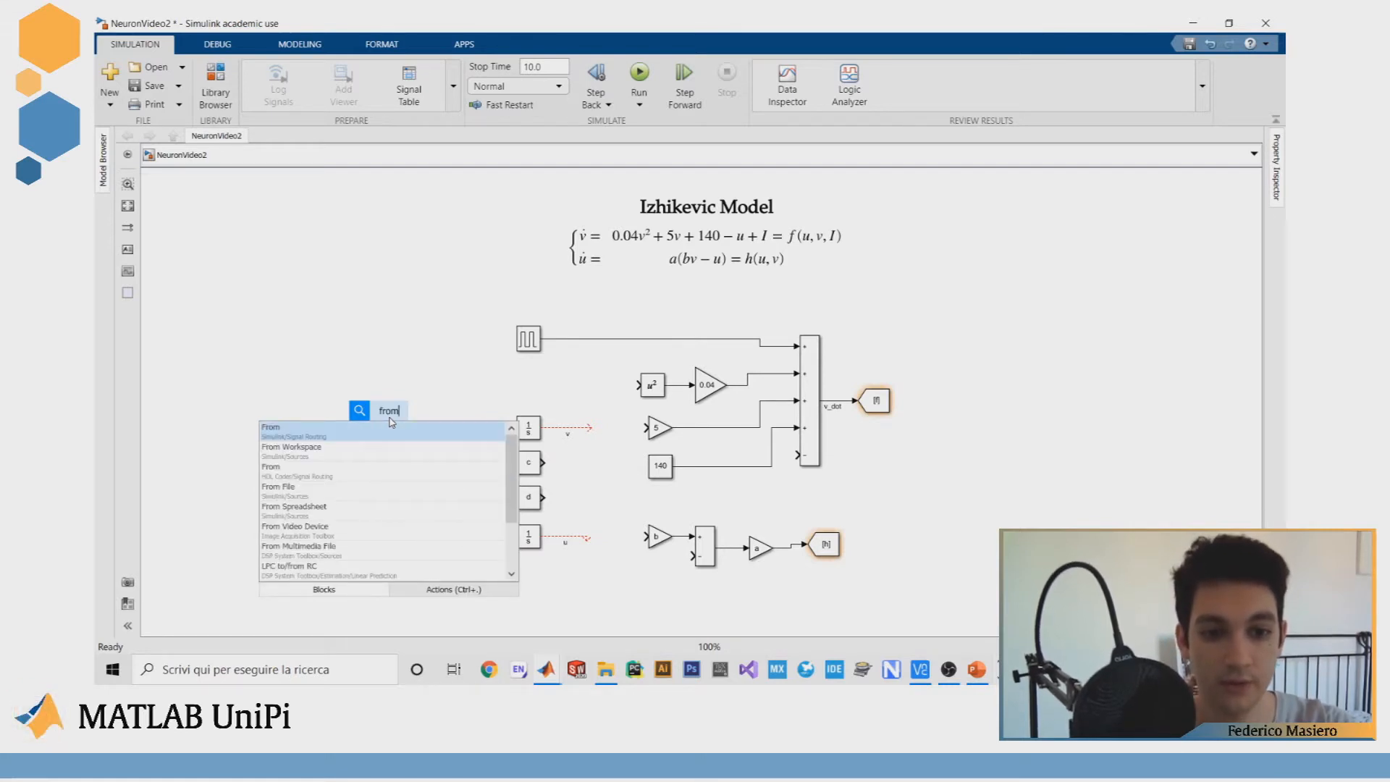
{"action": "left_click", "coordinate": [391, 424]}
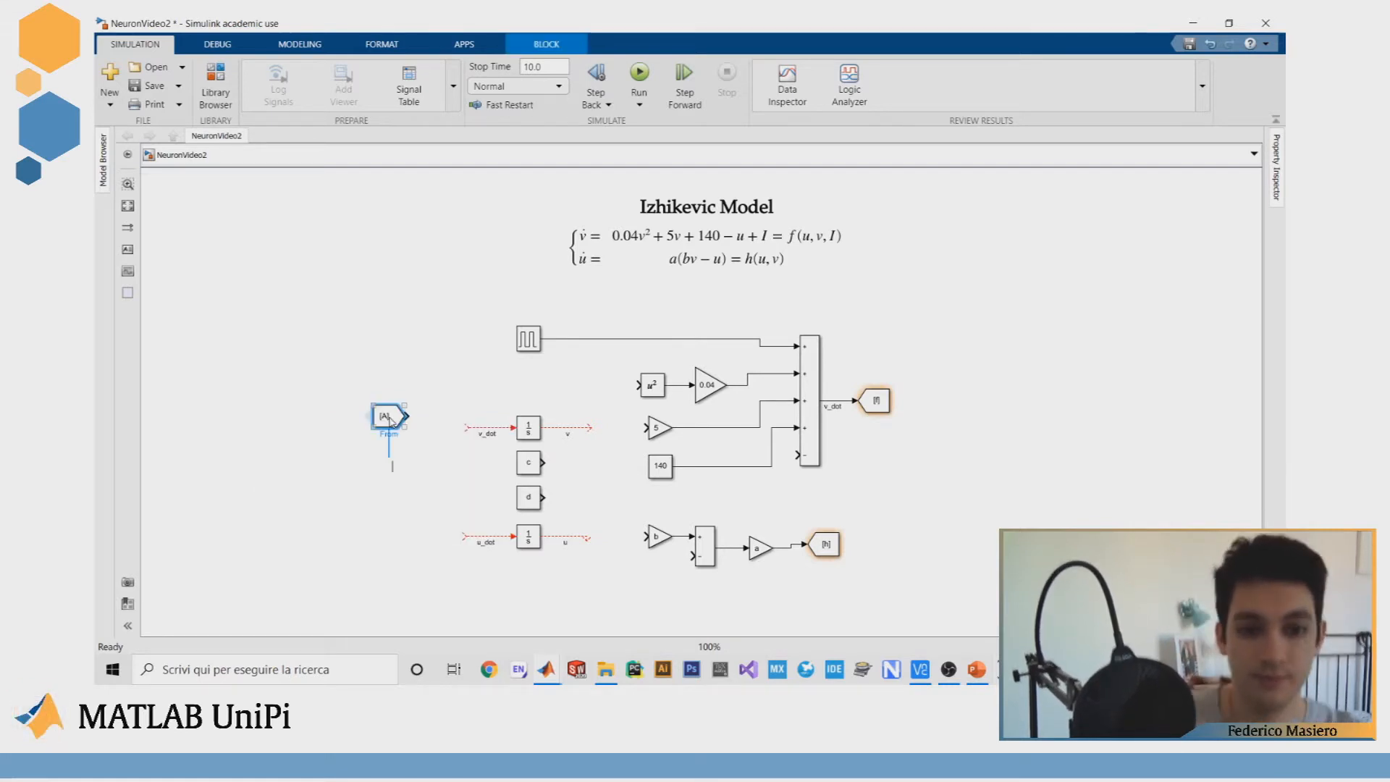
{"action": "left_click_drag", "start_coordinate": [384, 419], "coordinate": [455, 432]}
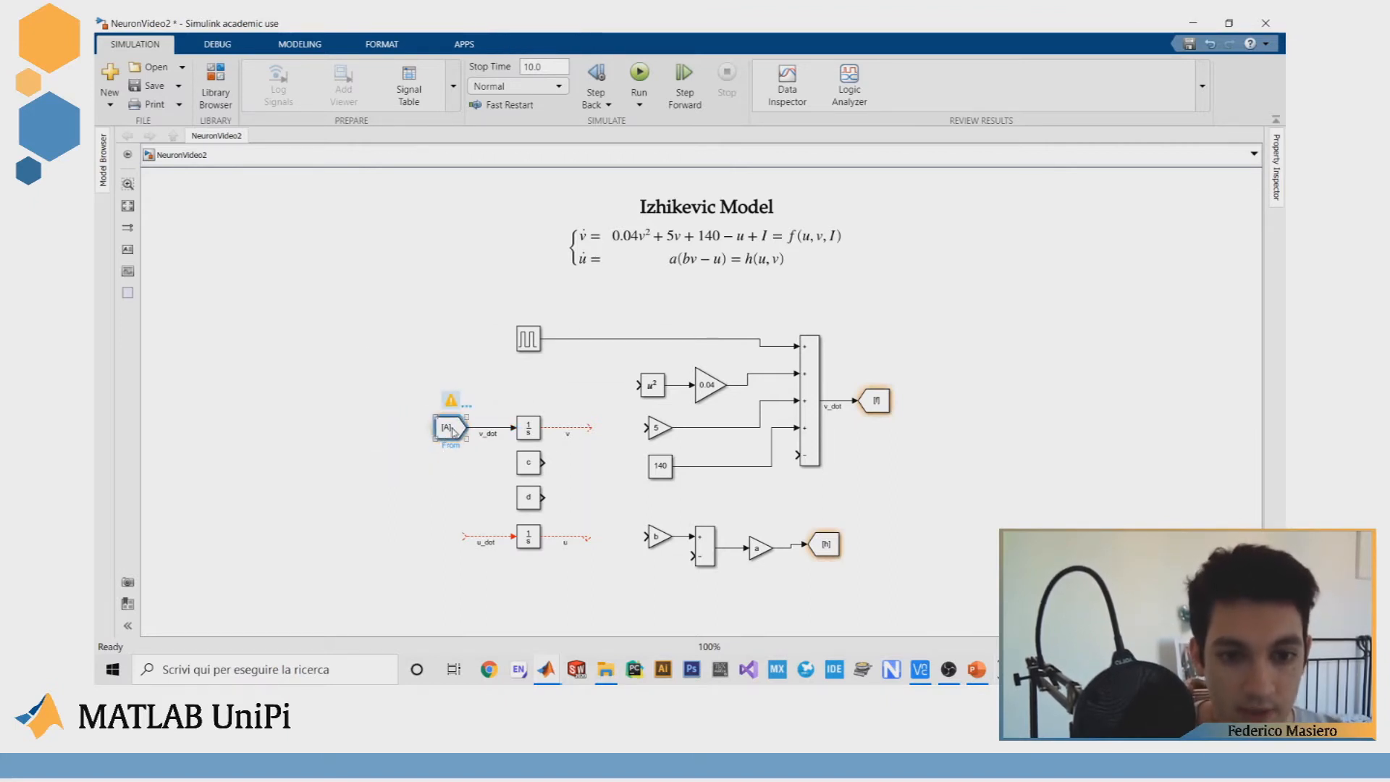
Step: Set the Goto tag of the From block on the v_dot line to f
{"action": "double_click", "coordinate": [453, 430]}
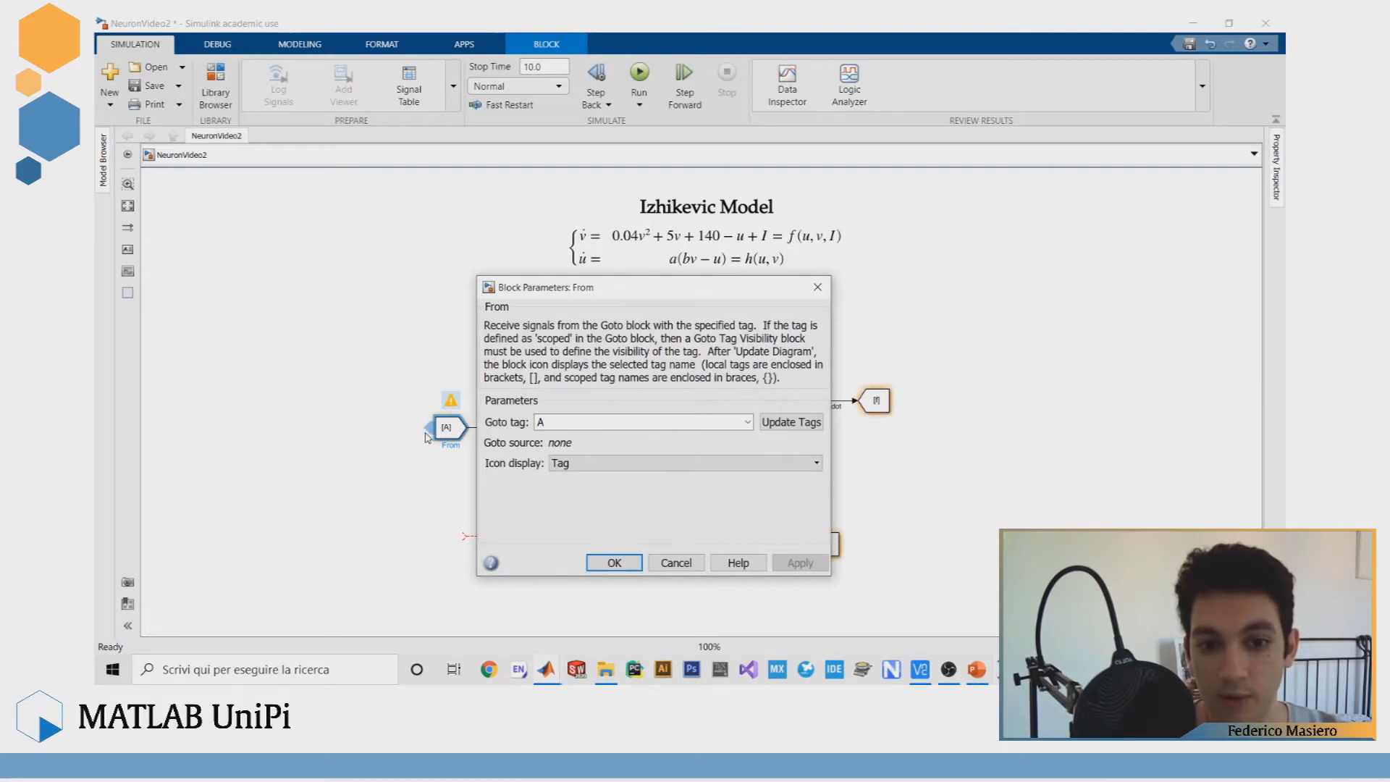
{"action": "left_click", "coordinate": [747, 422]}
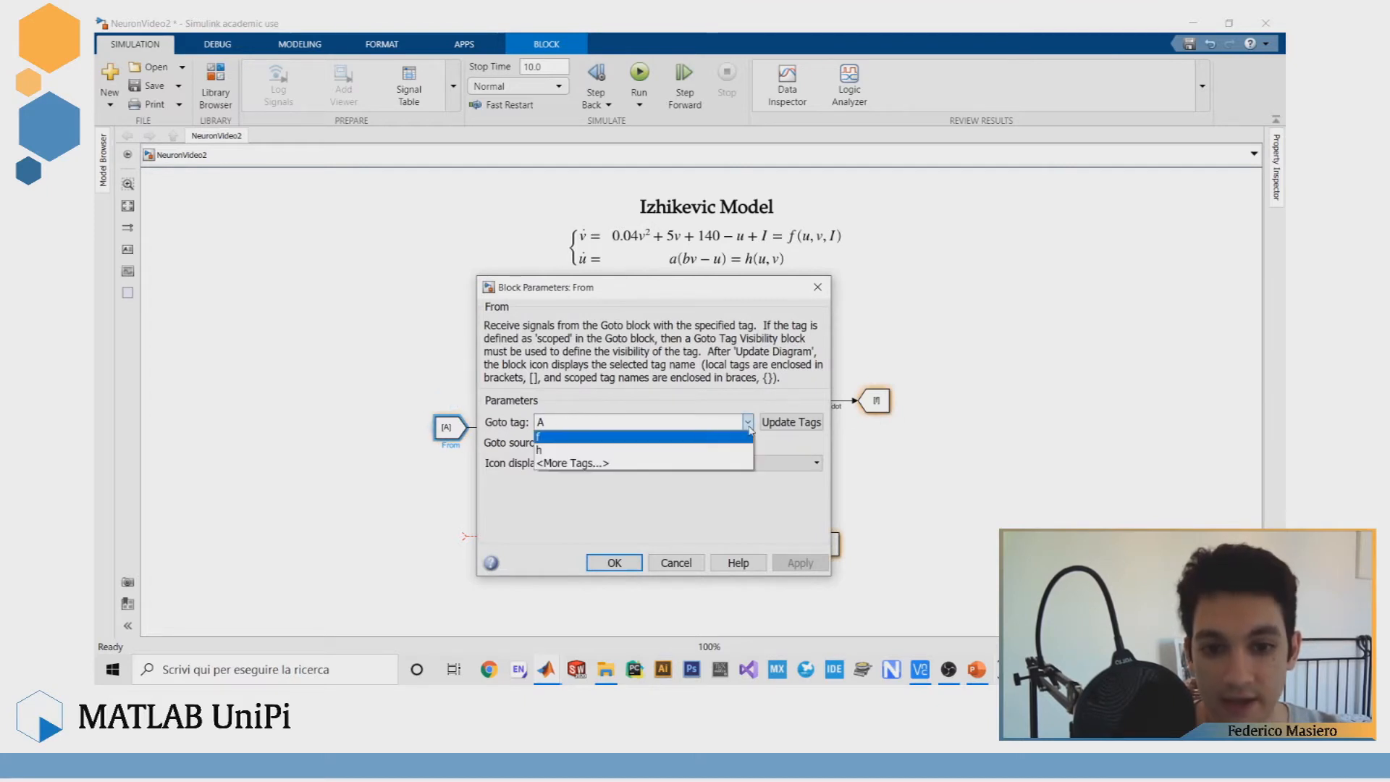
{"action": "left_click", "coordinate": [582, 446]}
{"action": "left_click", "coordinate": [612, 563]}
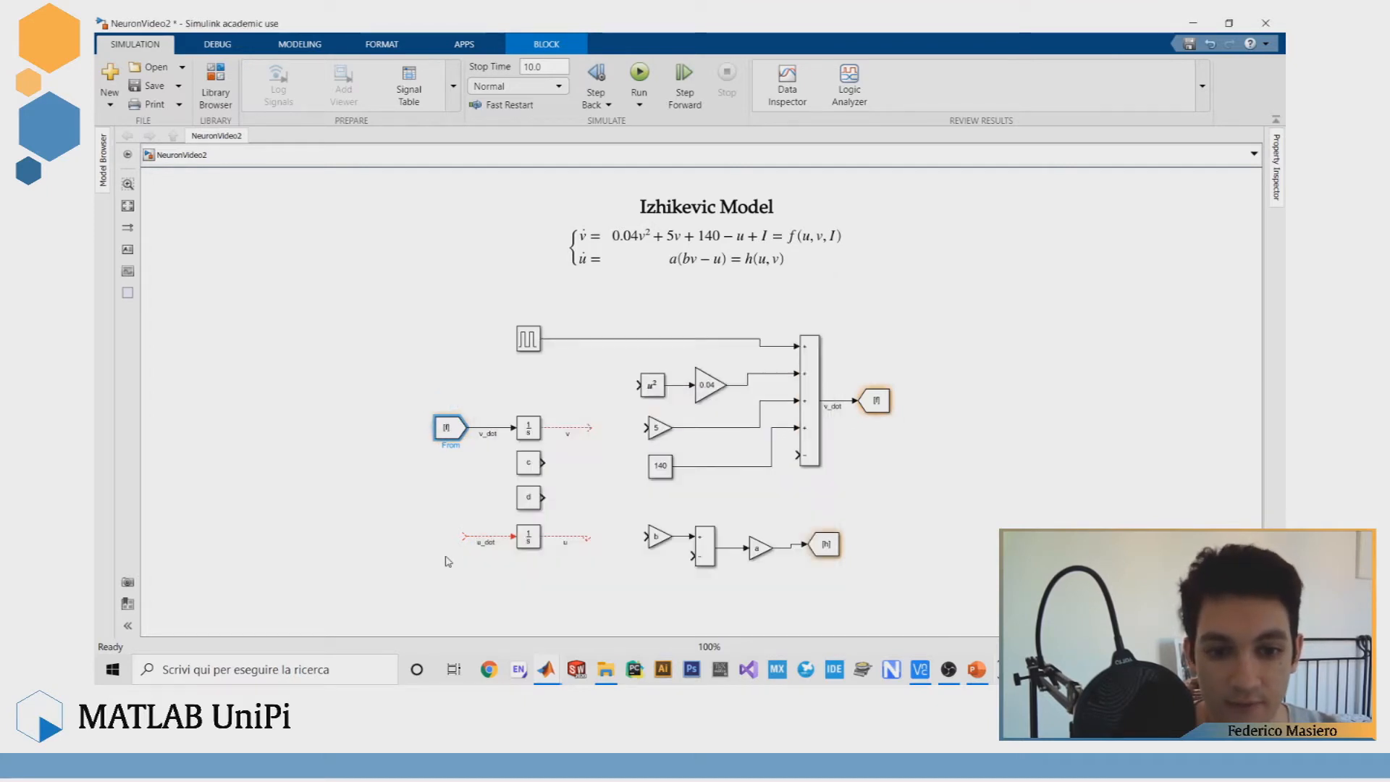
Step: Copy the From block onto the u_dot line of the lower integrator and set the copy's Goto tag to h
{"action": "left_click_drag", "start_coordinate": [449, 429], "coordinate": [447, 554]}
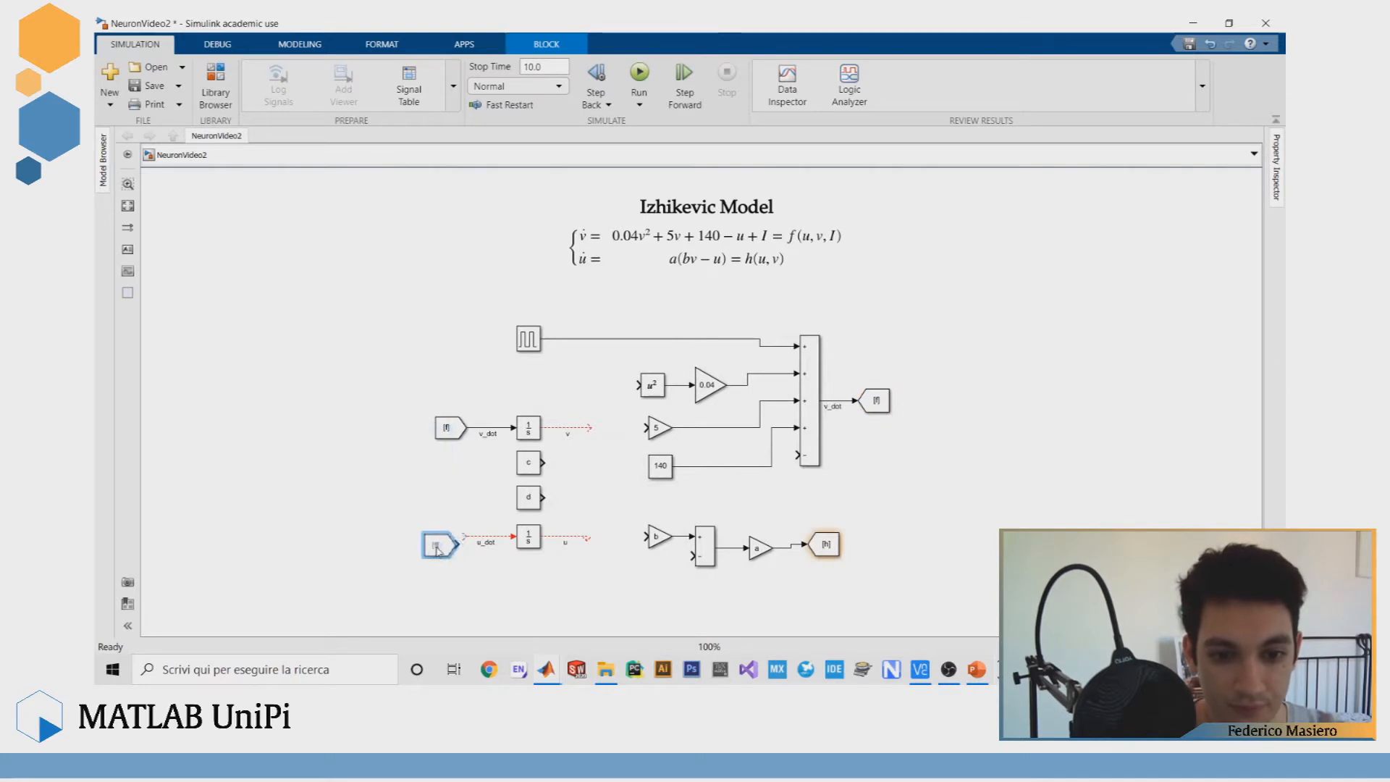
{"action": "double_click", "coordinate": [448, 539]}
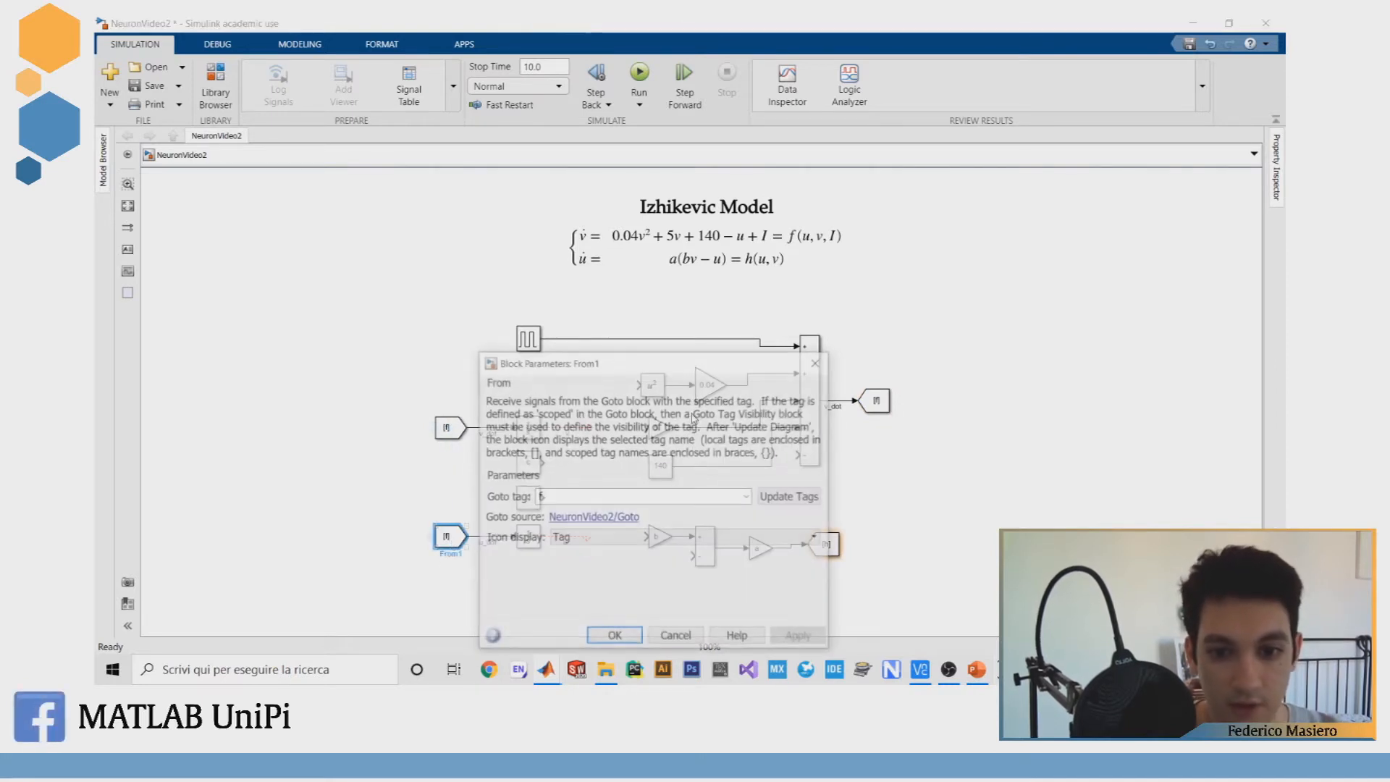
{"action": "left_click", "coordinate": [747, 495]}
{"action": "left_click", "coordinate": [620, 525]}
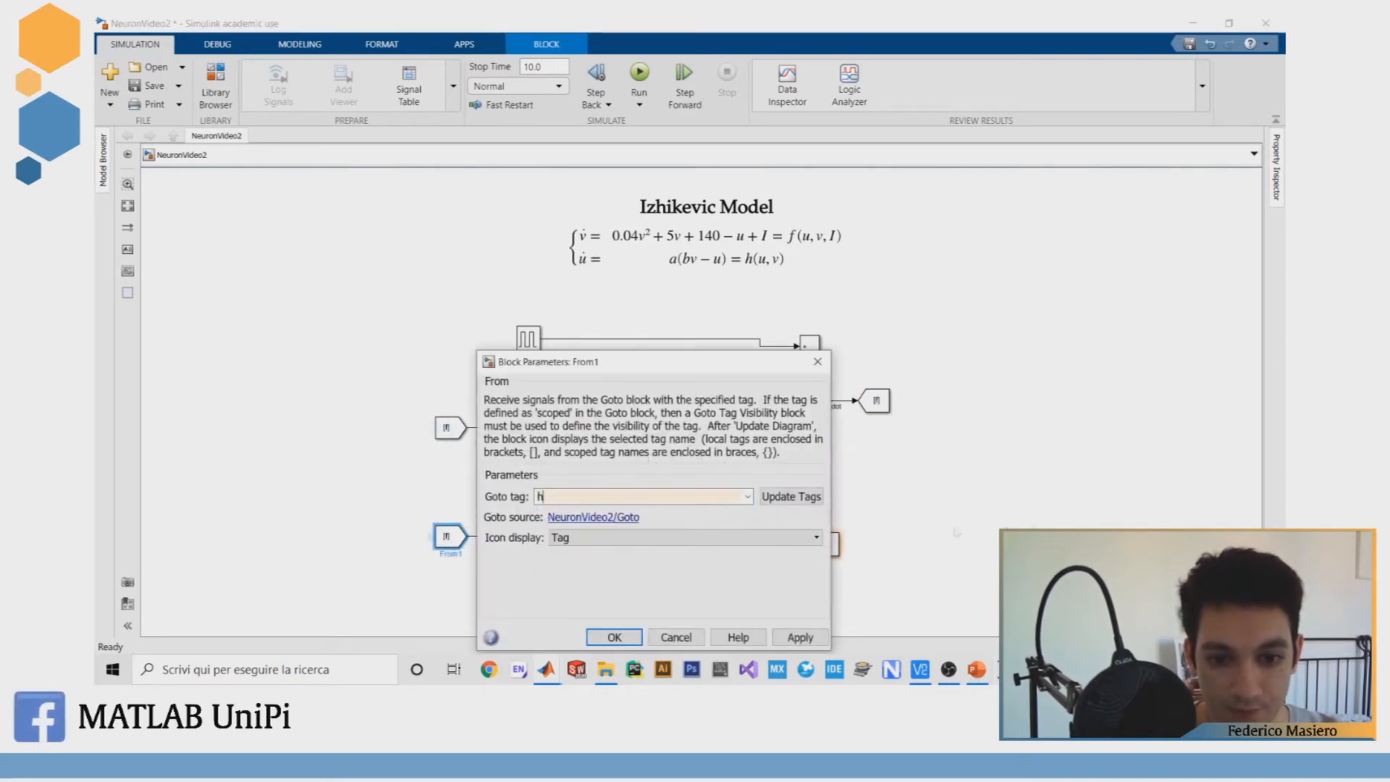
{"action": "left_click", "coordinate": [799, 639]}
{"action": "key", "text": "Escape"}
{"action": "left_click", "coordinate": [962, 568]}
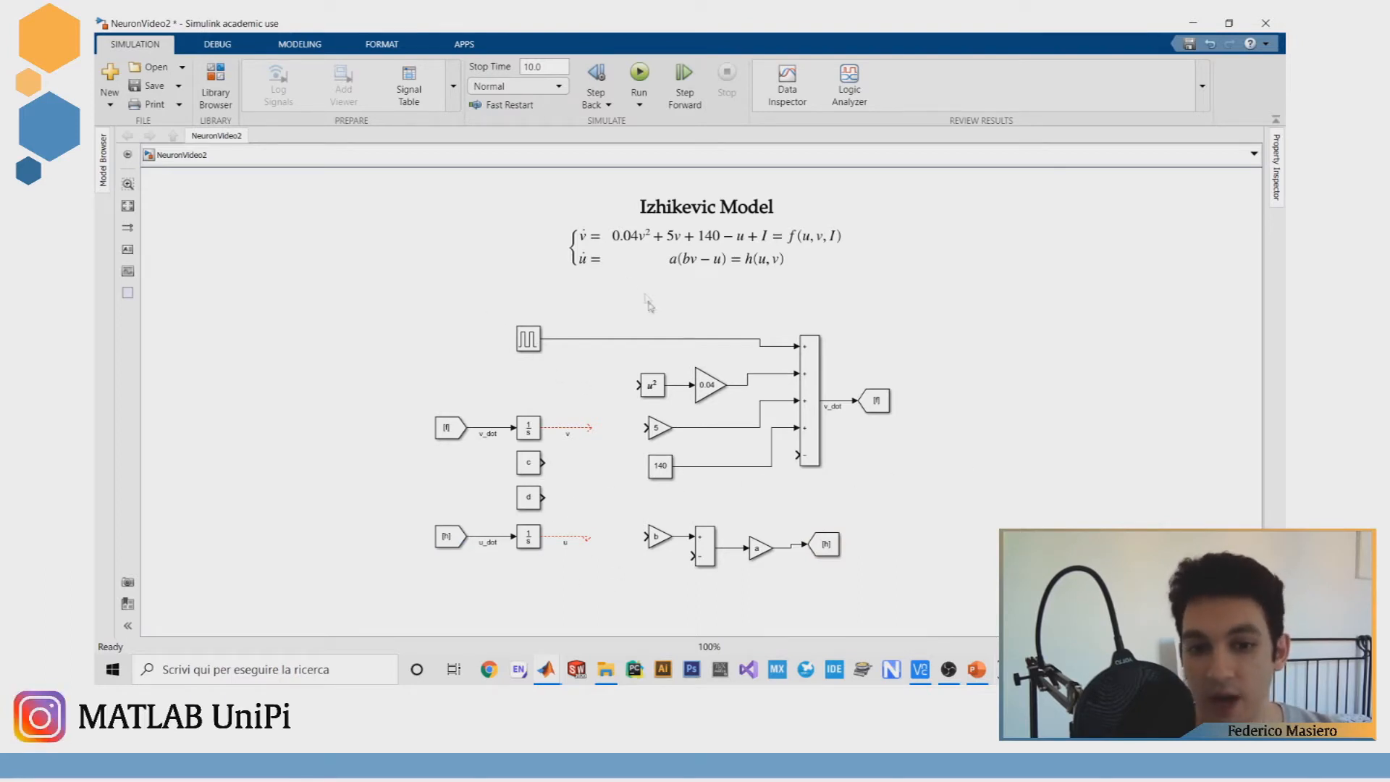
Step: Shift the square, gain, 140 constant, Add and Goto blocks together to the right, widening the gap after the integrators
{"action": "left_click_drag", "start_coordinate": [612, 298], "coordinate": [941, 602]}
{"action": "key", "text": "Right"}
{"action": "key", "text": "Right"}
{"action": "key", "text": "Right"}
{"action": "key", "text": "Right"}
{"action": "key", "text": "Right"}
{"action": "key", "text": "Right"}
{"action": "key", "text": "Right"}
{"action": "key", "text": "Right"}
{"action": "key", "text": "Right"}
{"action": "key", "text": "Right"}
{"action": "key", "text": "Right"}
{"action": "key", "text": "Right"}
{"action": "key", "text": "Right"}
{"action": "key", "text": "Right"}
{"action": "key", "text": "Right"}
{"action": "key", "text": "Right"}
{"action": "key", "text": "Right"}
{"action": "key", "text": "Right"}
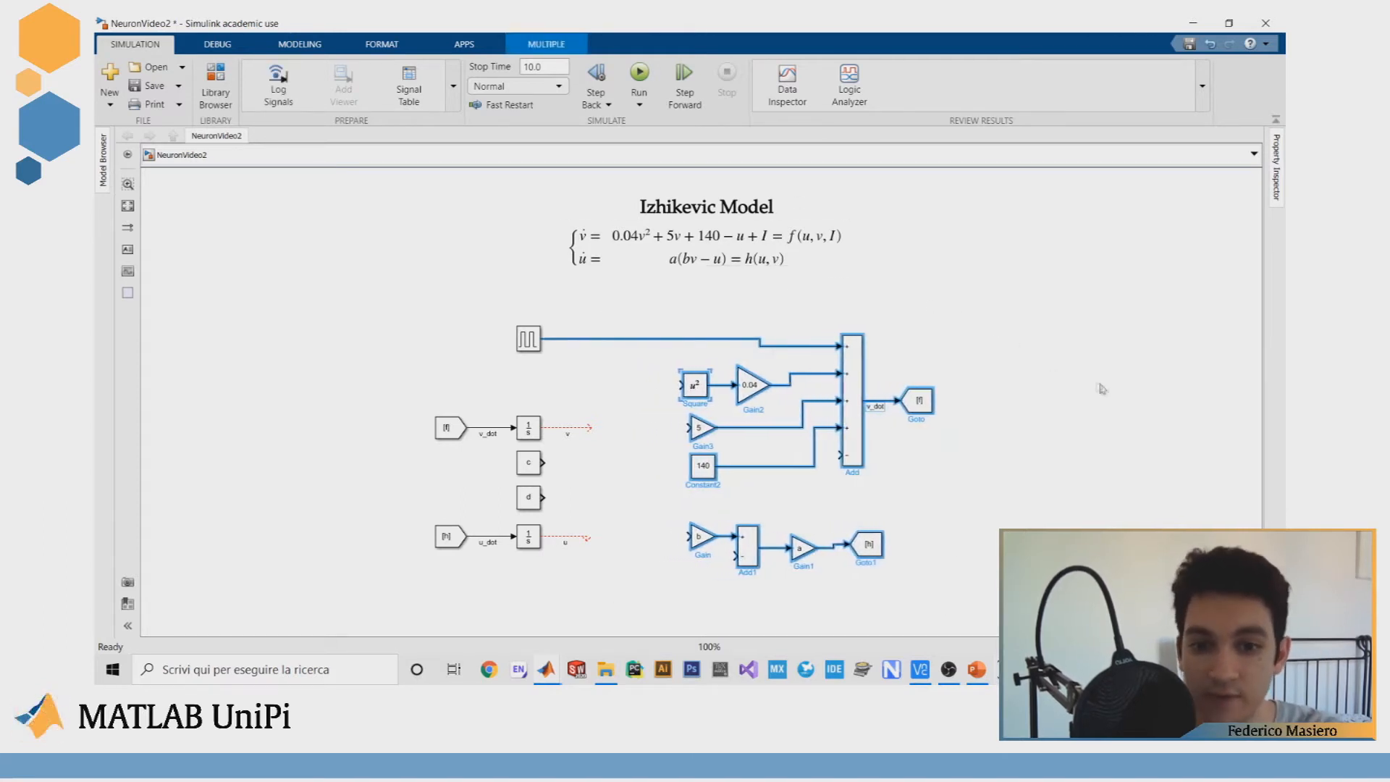
{"action": "left_click", "coordinate": [1078, 458]}
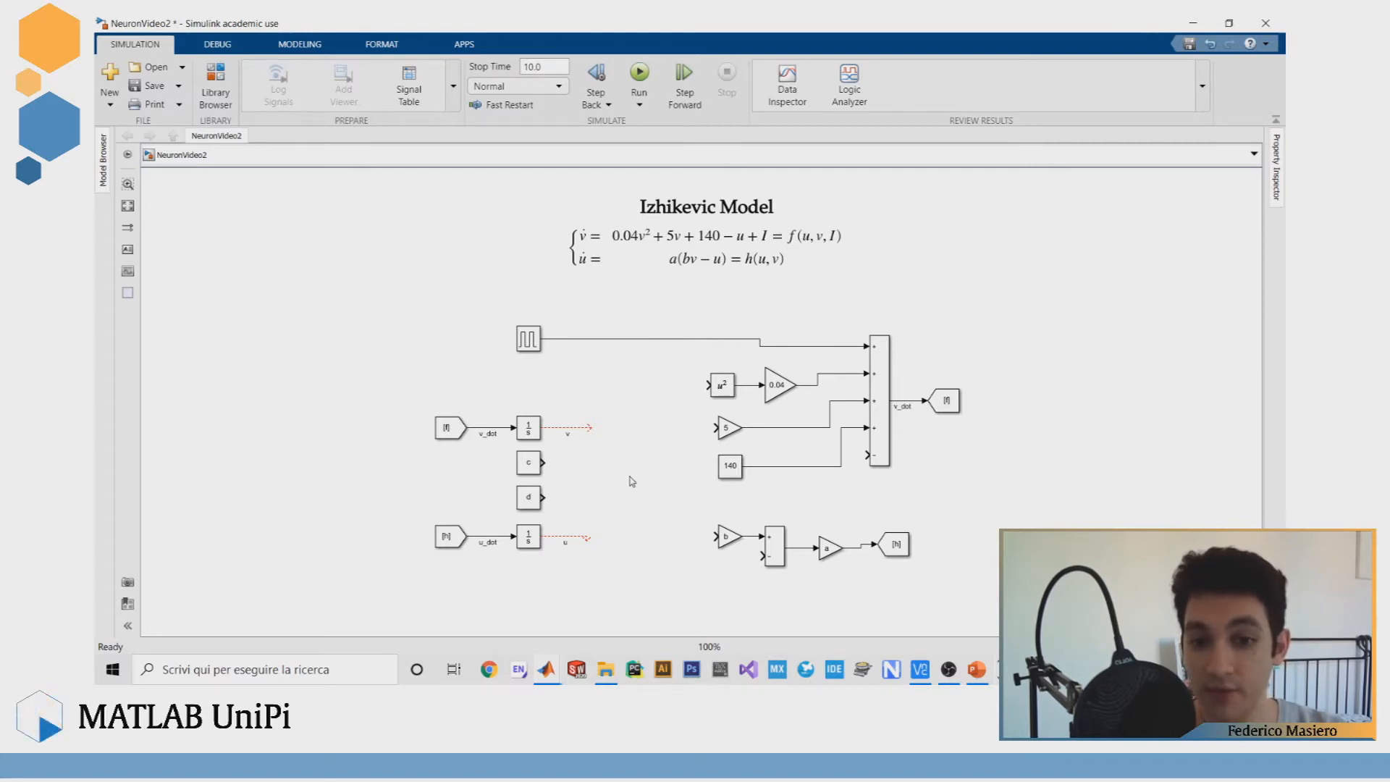
Step: Check the reset conditions on the PowerPoint slide, and insert a MATLAB Function block in the gap beside the c and d constants
{"action": "left_click", "coordinate": [982, 663]}
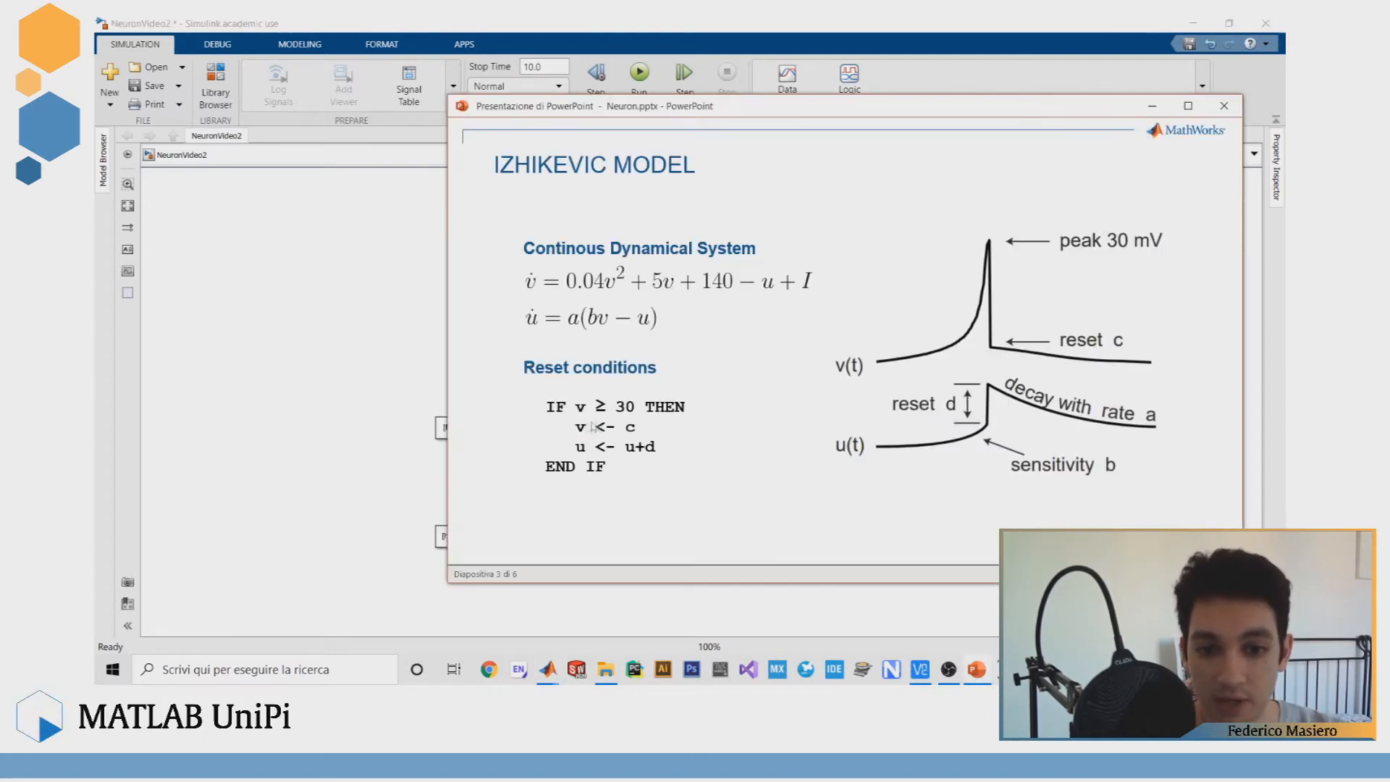
{"action": "left_click", "coordinate": [1153, 107]}
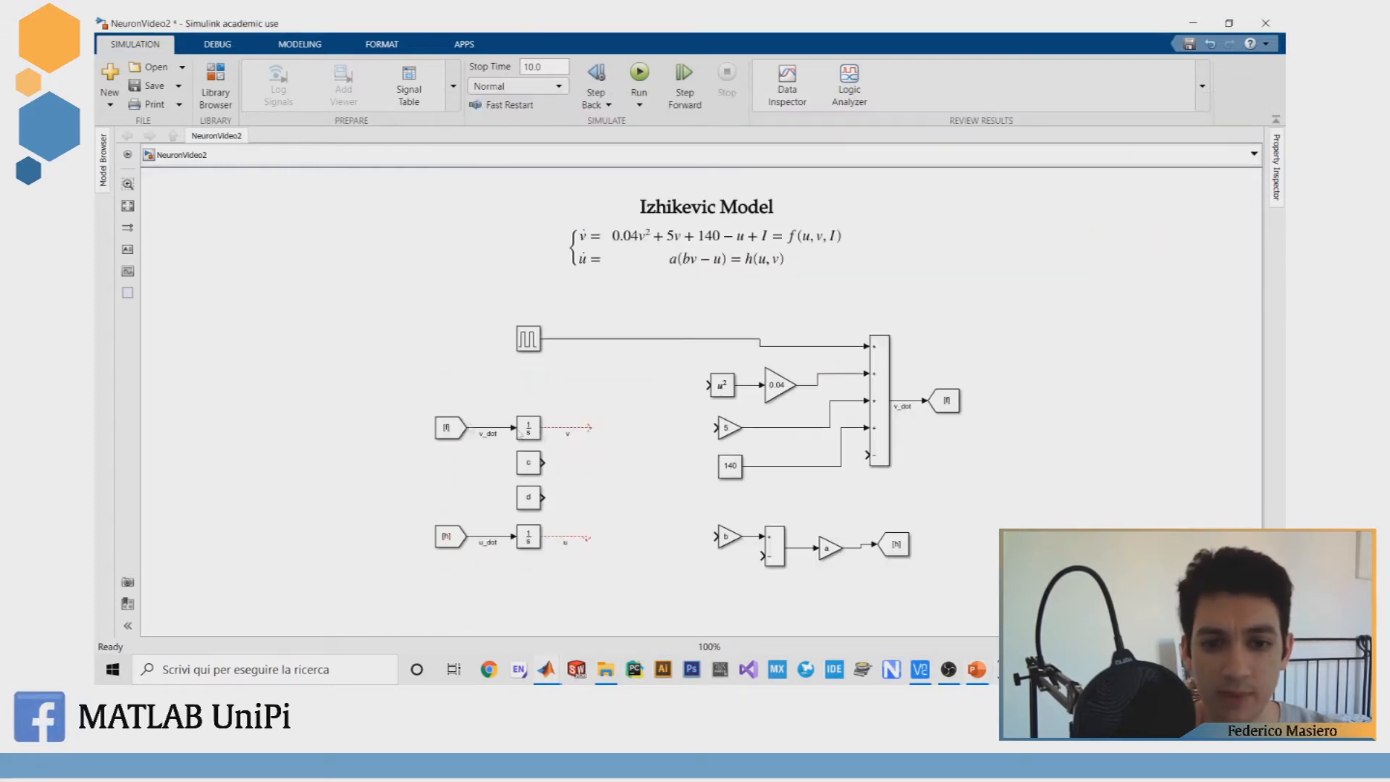
{"action": "double_click", "coordinate": [646, 487]}
{"action": "type", "text": "ma"}
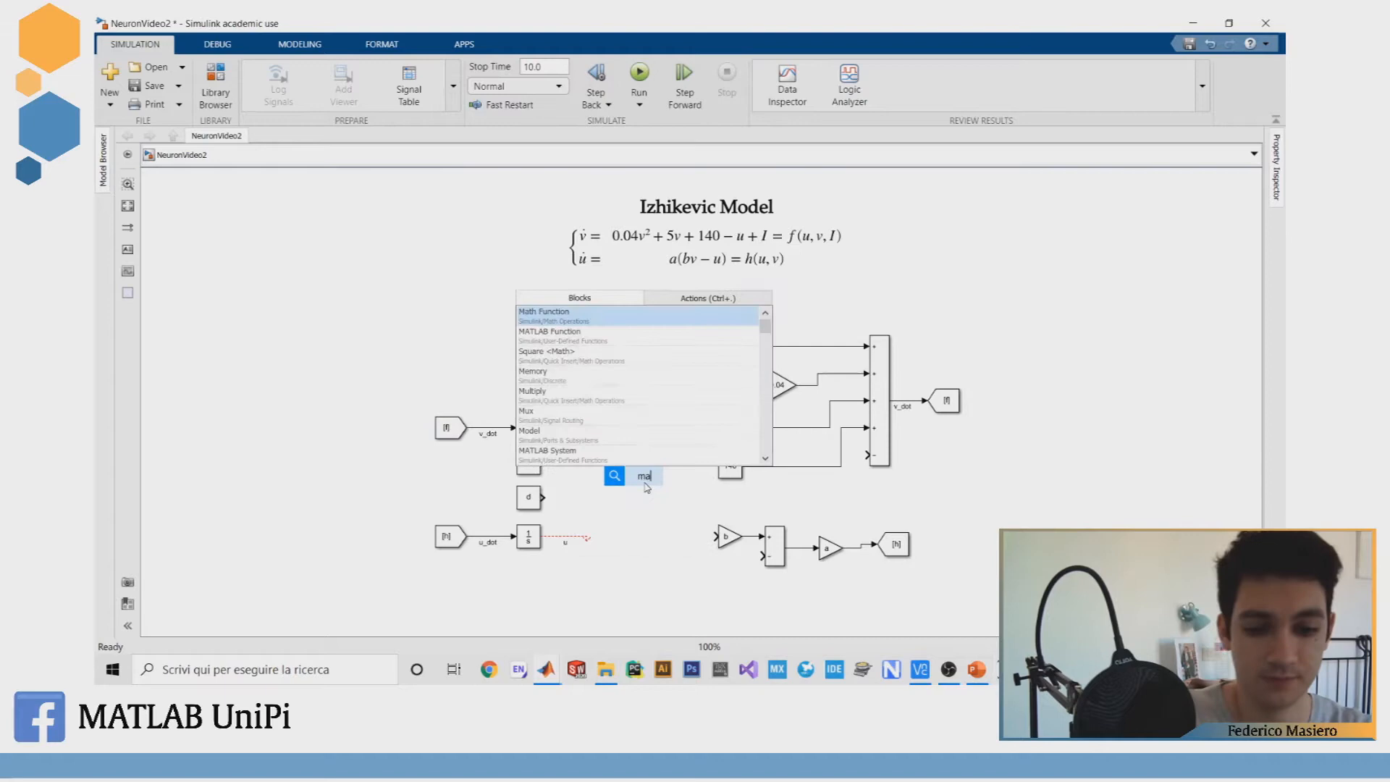
{"action": "type", "text": "tla"}
{"action": "key", "text": "Return"}
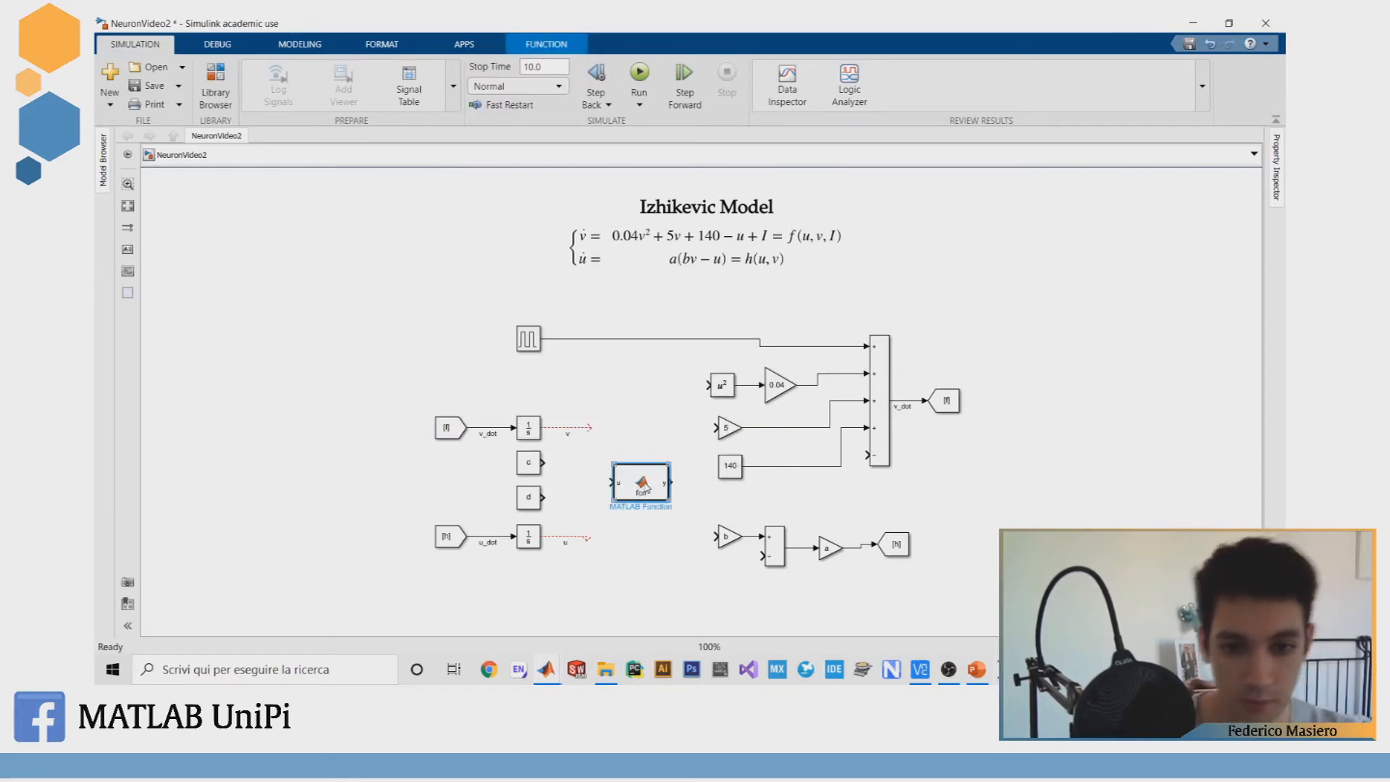
Step: Open the MATLAB Function block's code and change the input arguments of fcn to v,u
{"action": "double_click", "coordinate": [642, 484]}
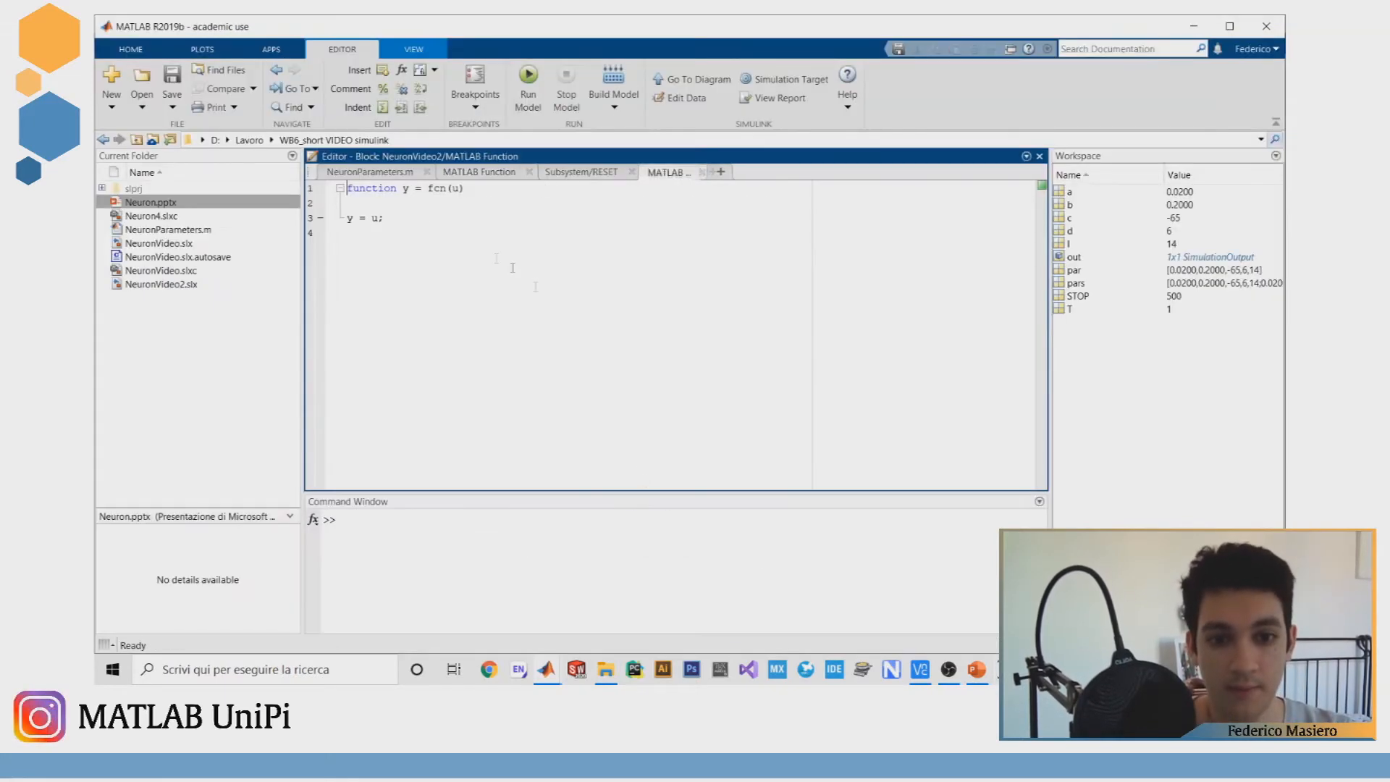
{"action": "left_click_drag", "start_coordinate": [411, 220], "coordinate": [323, 235]}
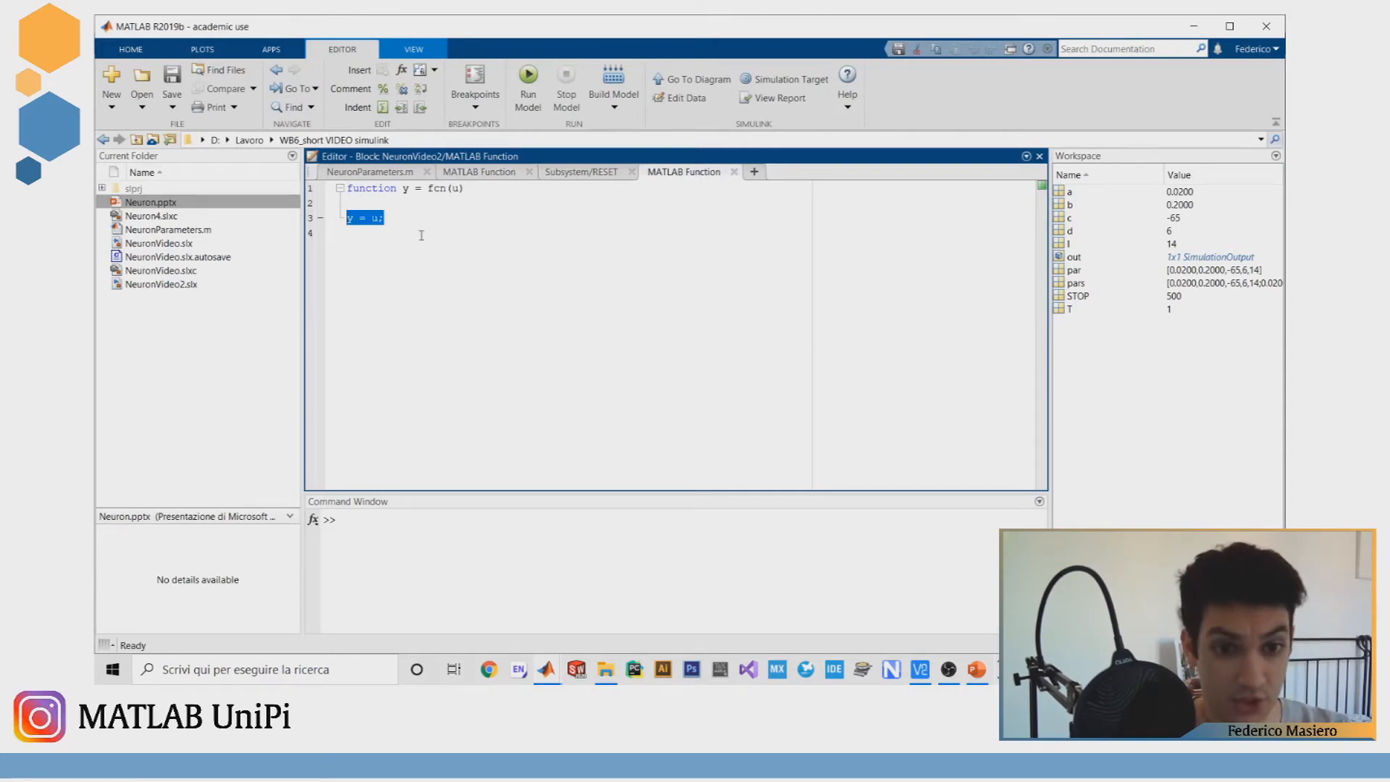
{"action": "left_click", "coordinate": [456, 190]}
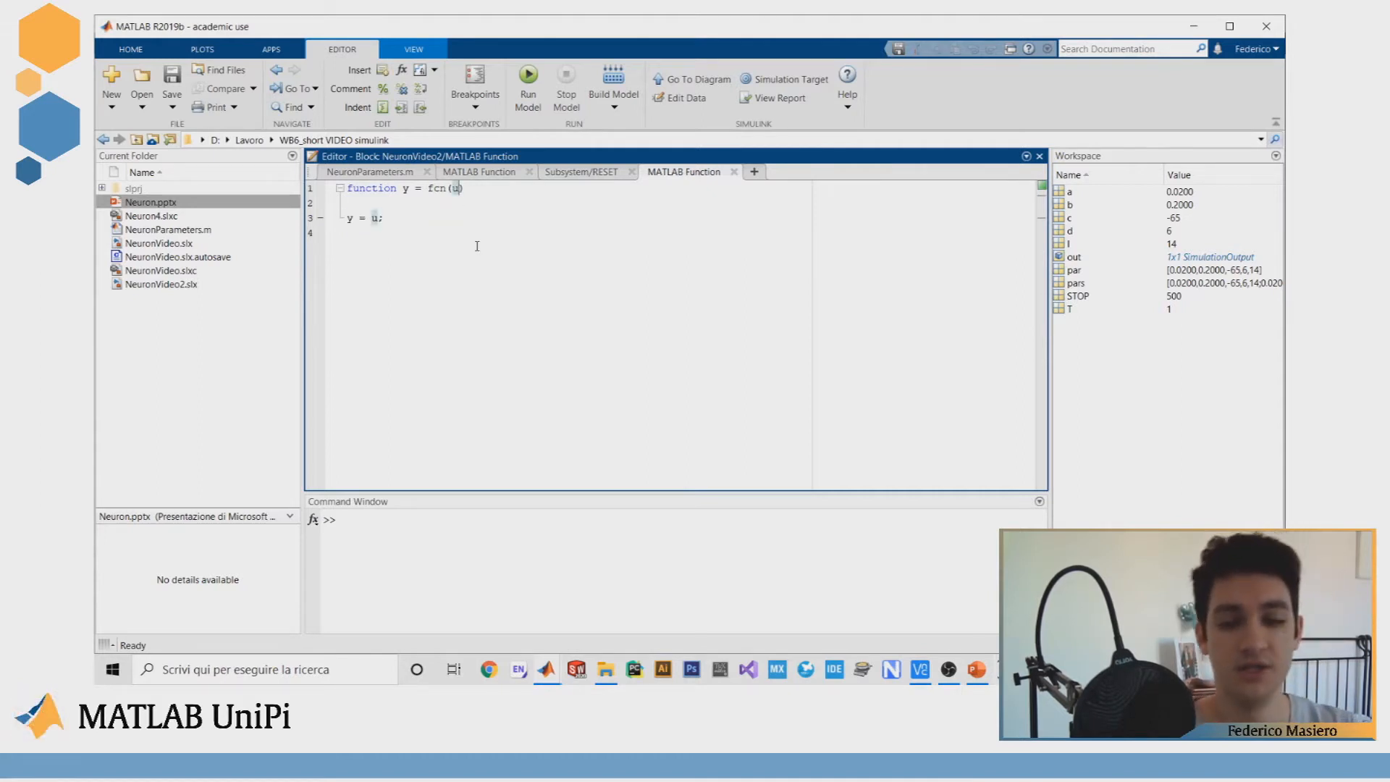
{"action": "key", "text": "BackSpace"}
{"action": "type", "text": "v"}
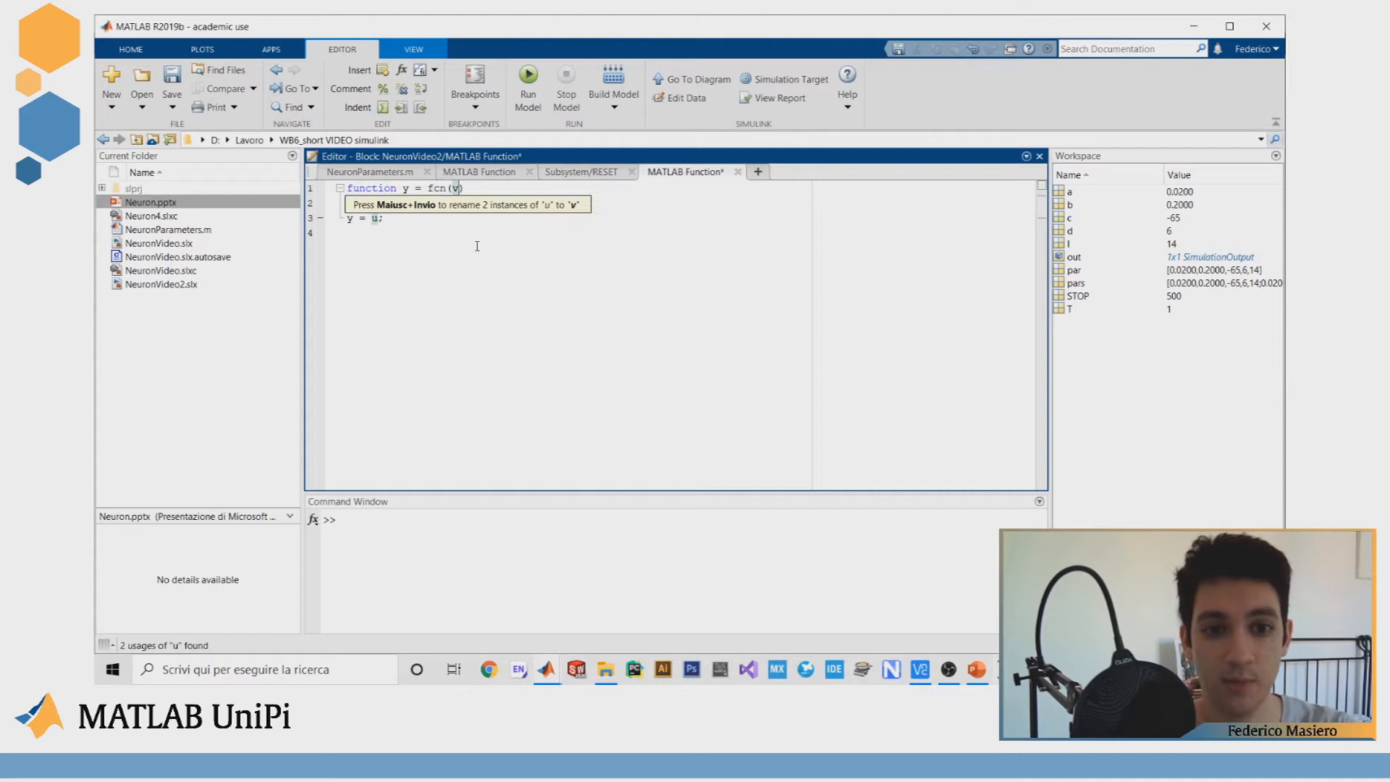
{"action": "type", "text": ",u"}
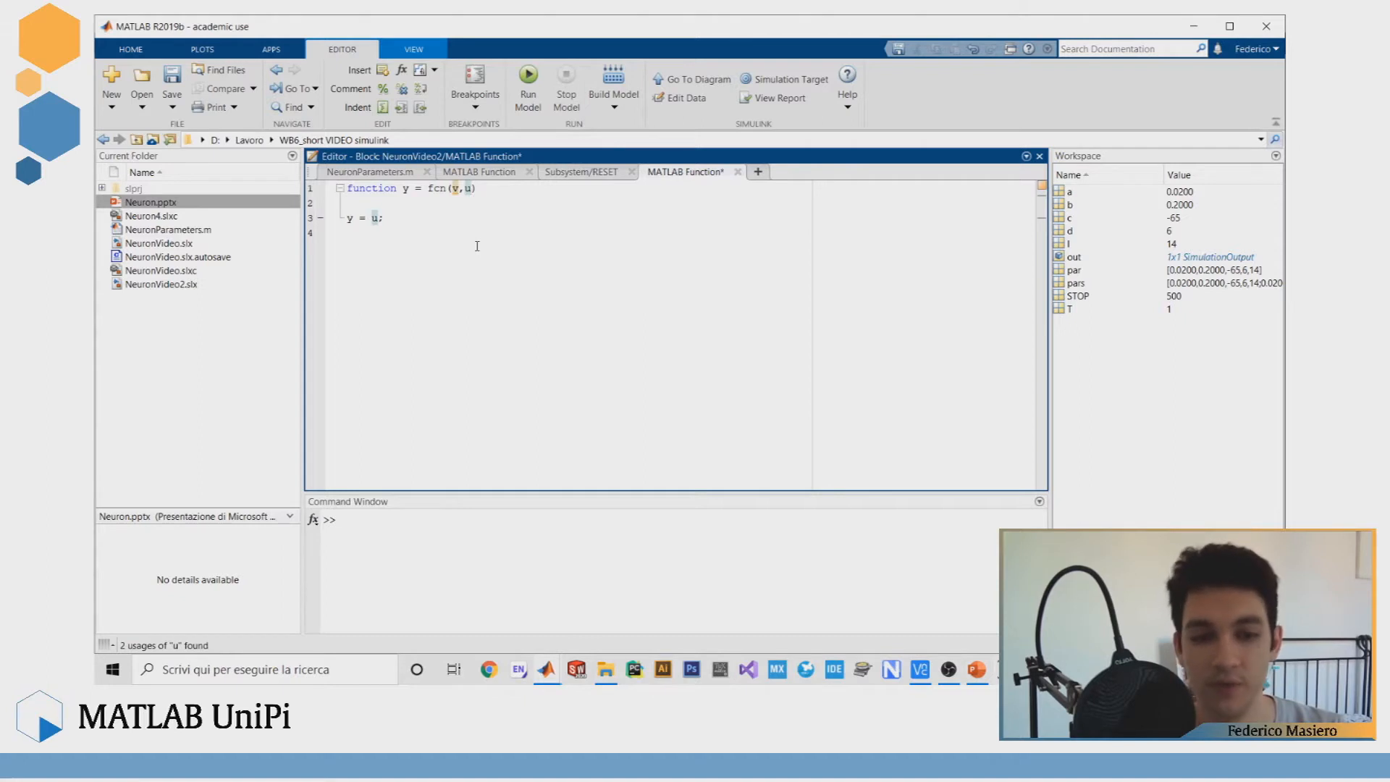
Step: Replace the function's output y with [v, u] and save the function
{"action": "left_click", "coordinate": [415, 188]}
{"action": "key", "text": "BackSpace"}
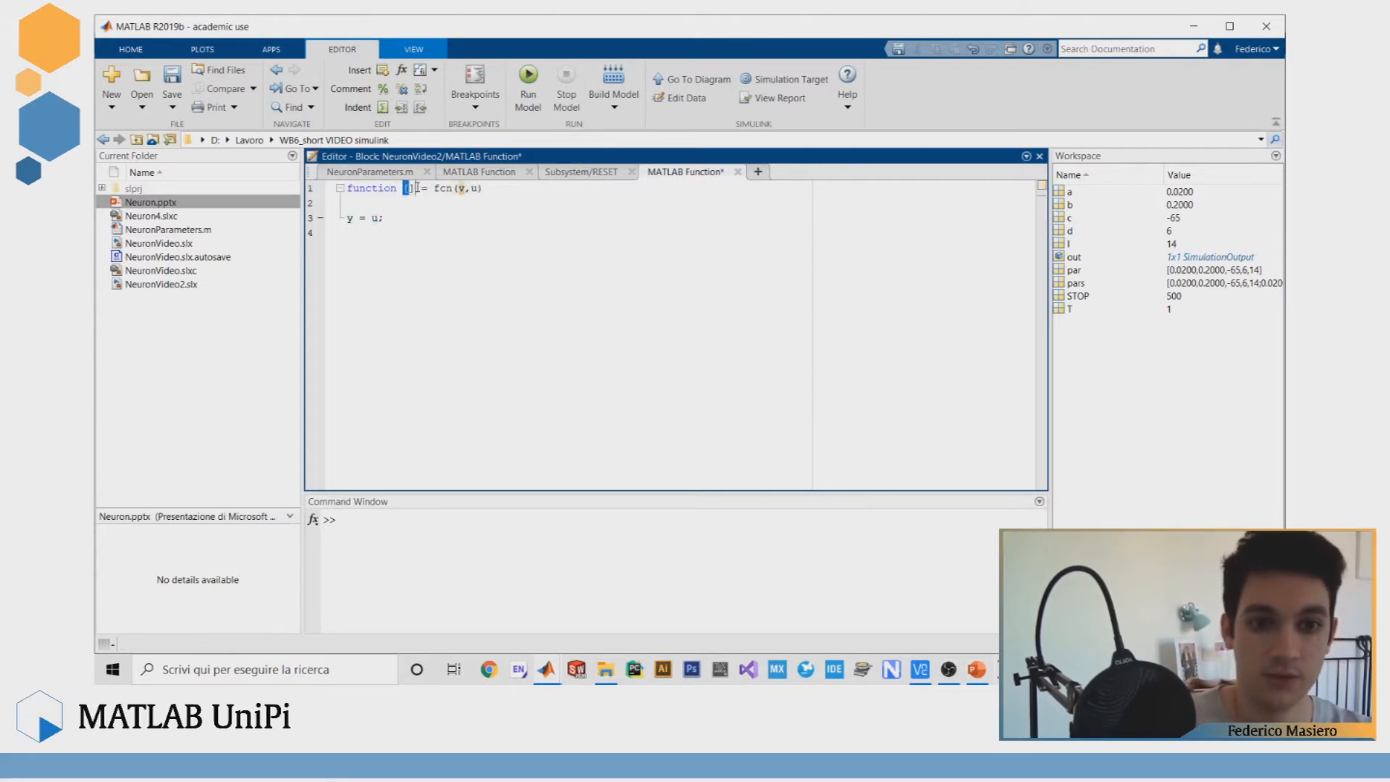
{"action": "type", "text": "[v]"}
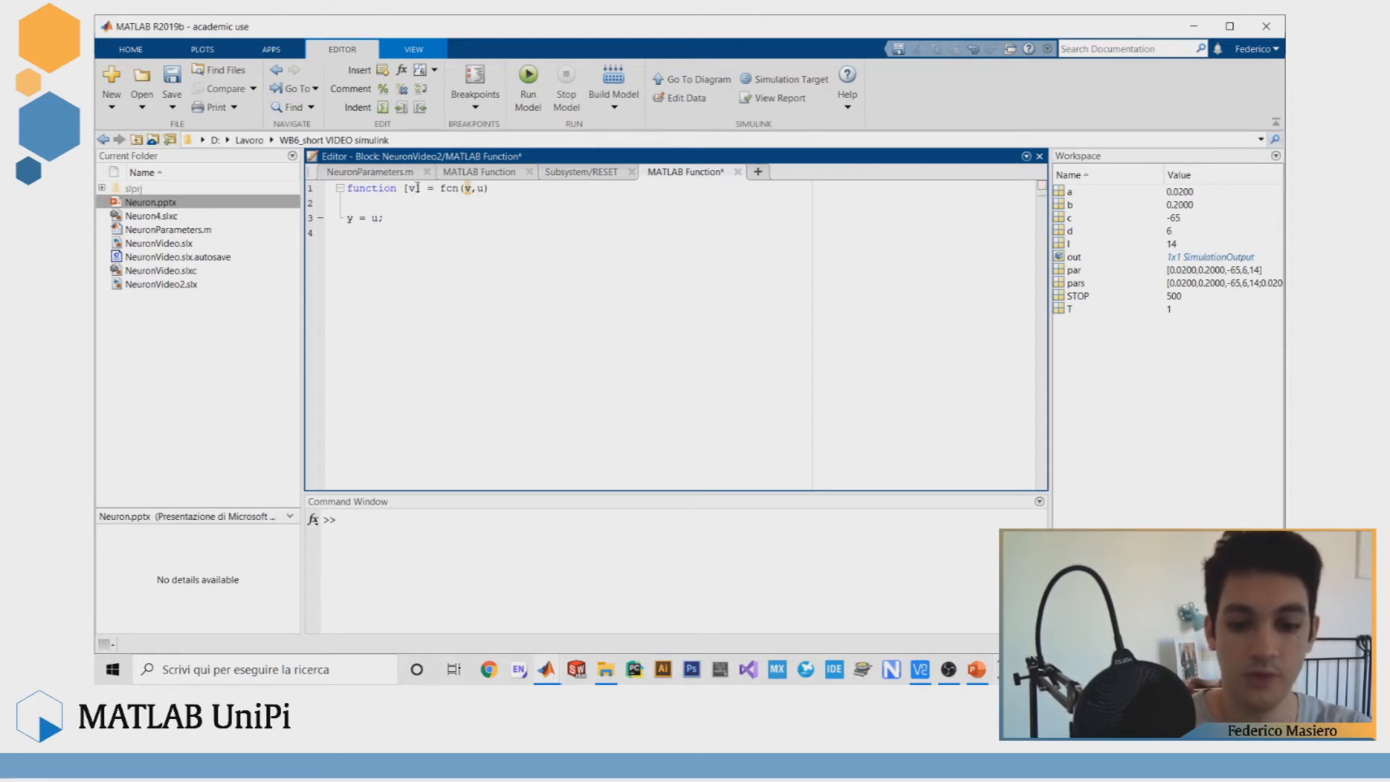
{"action": "type", "text": ", u"}
{"action": "left_click", "coordinate": [537, 197]}
{"action": "left_click", "coordinate": [172, 80]}
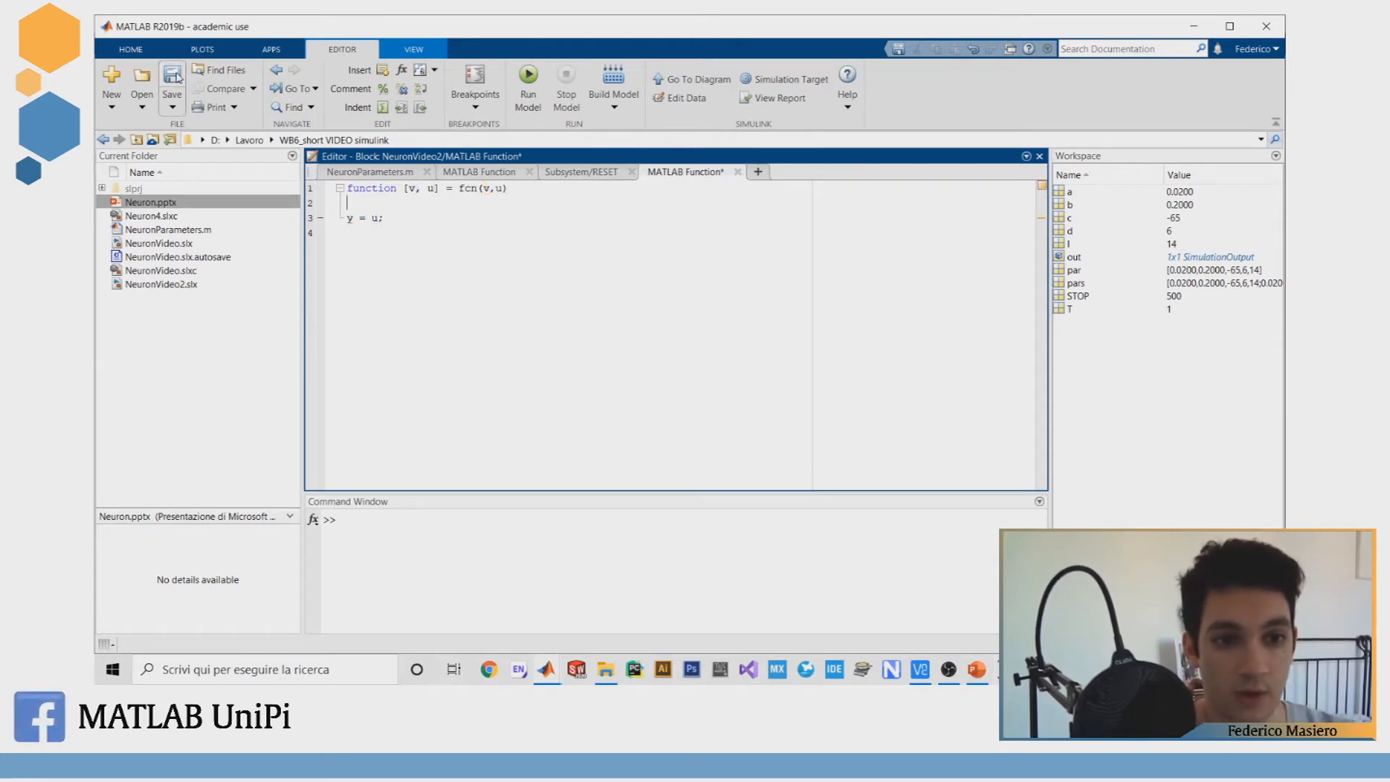
Step: Switch back to the NeuronVideo2 model and examine the MATLAB Function block's input and output ports
{"action": "left_click", "coordinate": [449, 218]}
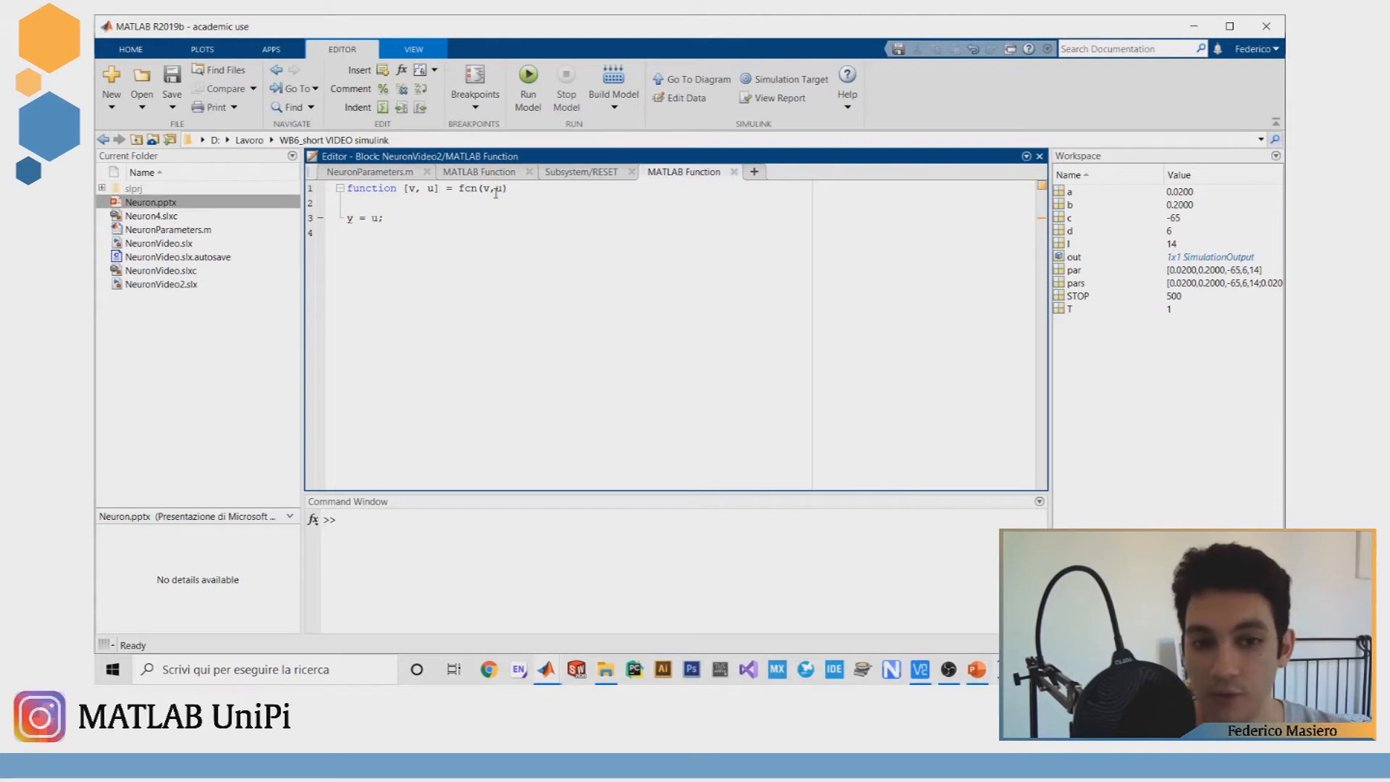
{"action": "mouse_move", "coordinate": [557, 667]}
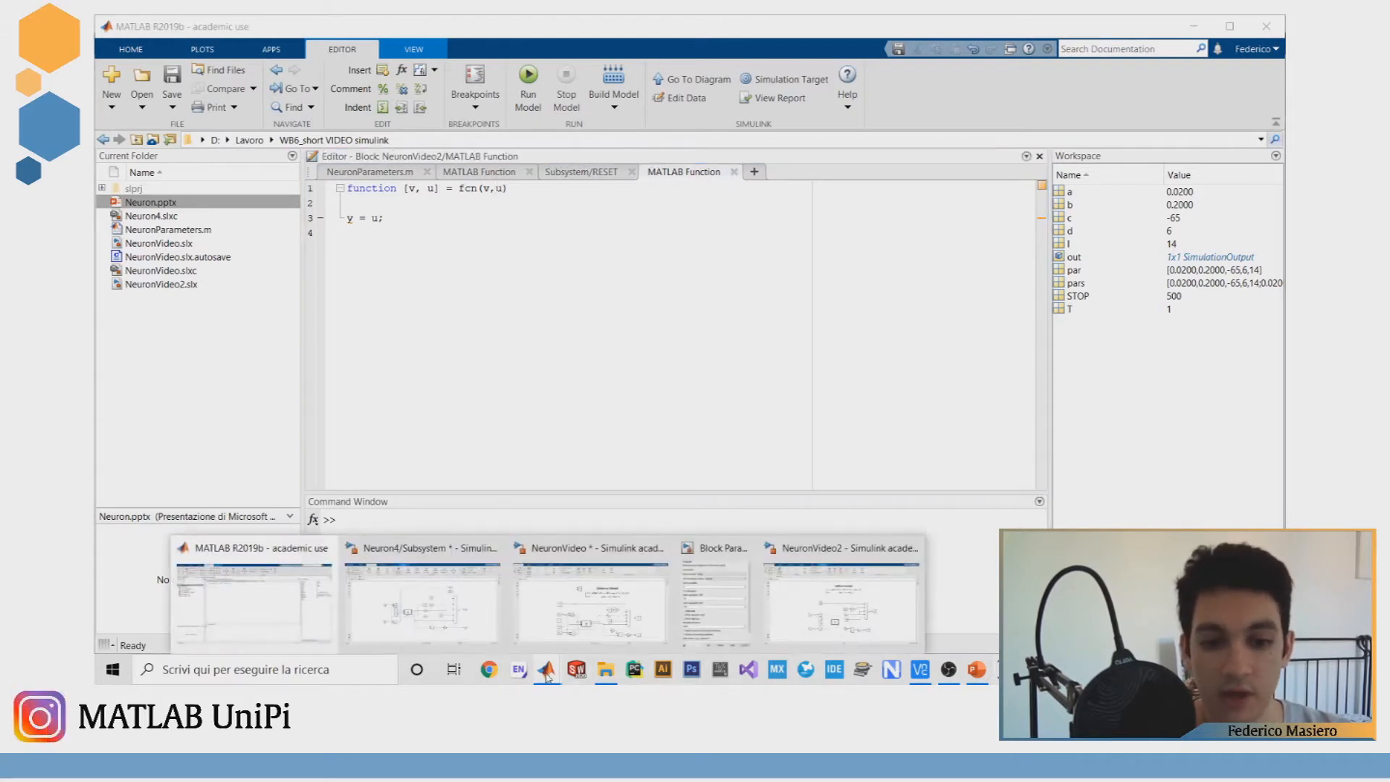
{"action": "mouse_move", "coordinate": [621, 632]}
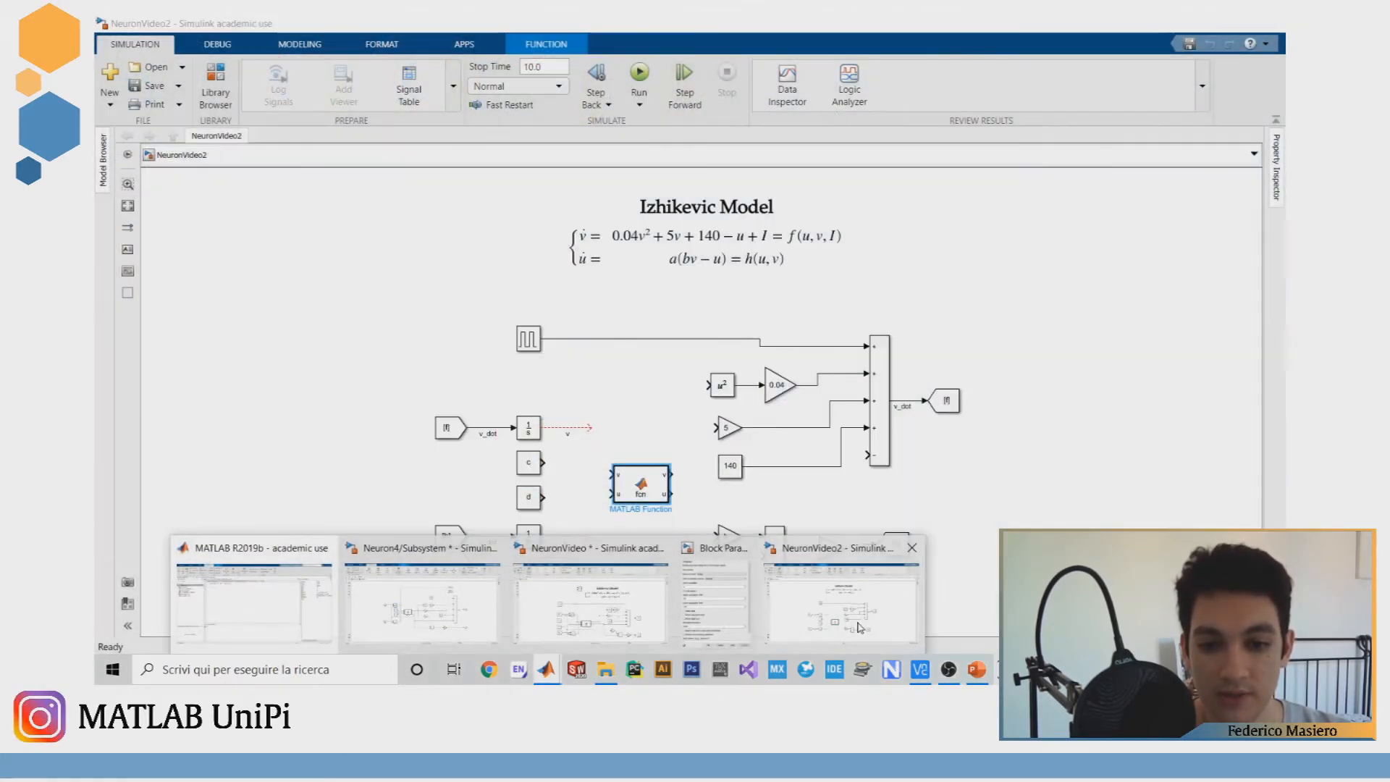
{"action": "left_click", "coordinate": [856, 624]}
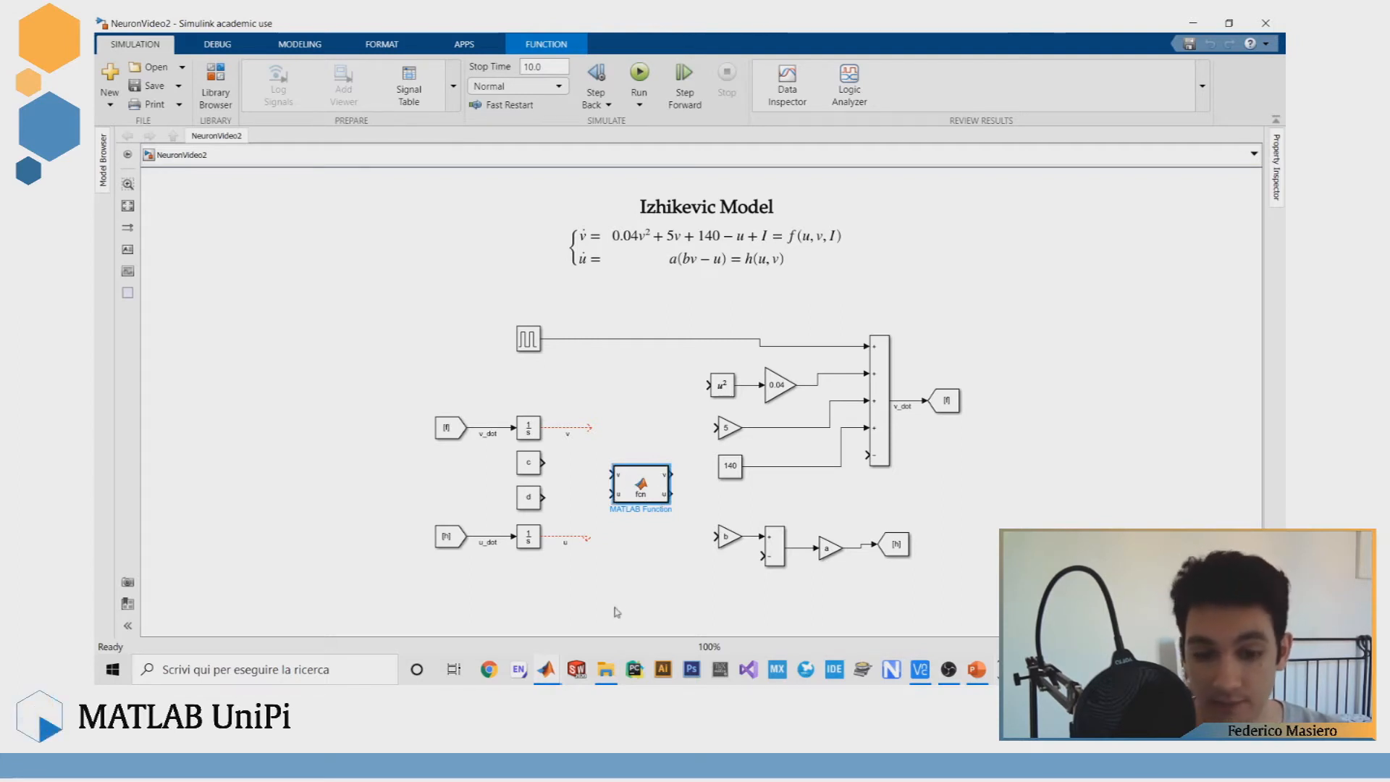
Step: Open the MATLAB Function block's code, extend fcn's inputs to v,u,c,d and add r as a third output
{"action": "double_click", "coordinate": [653, 486]}
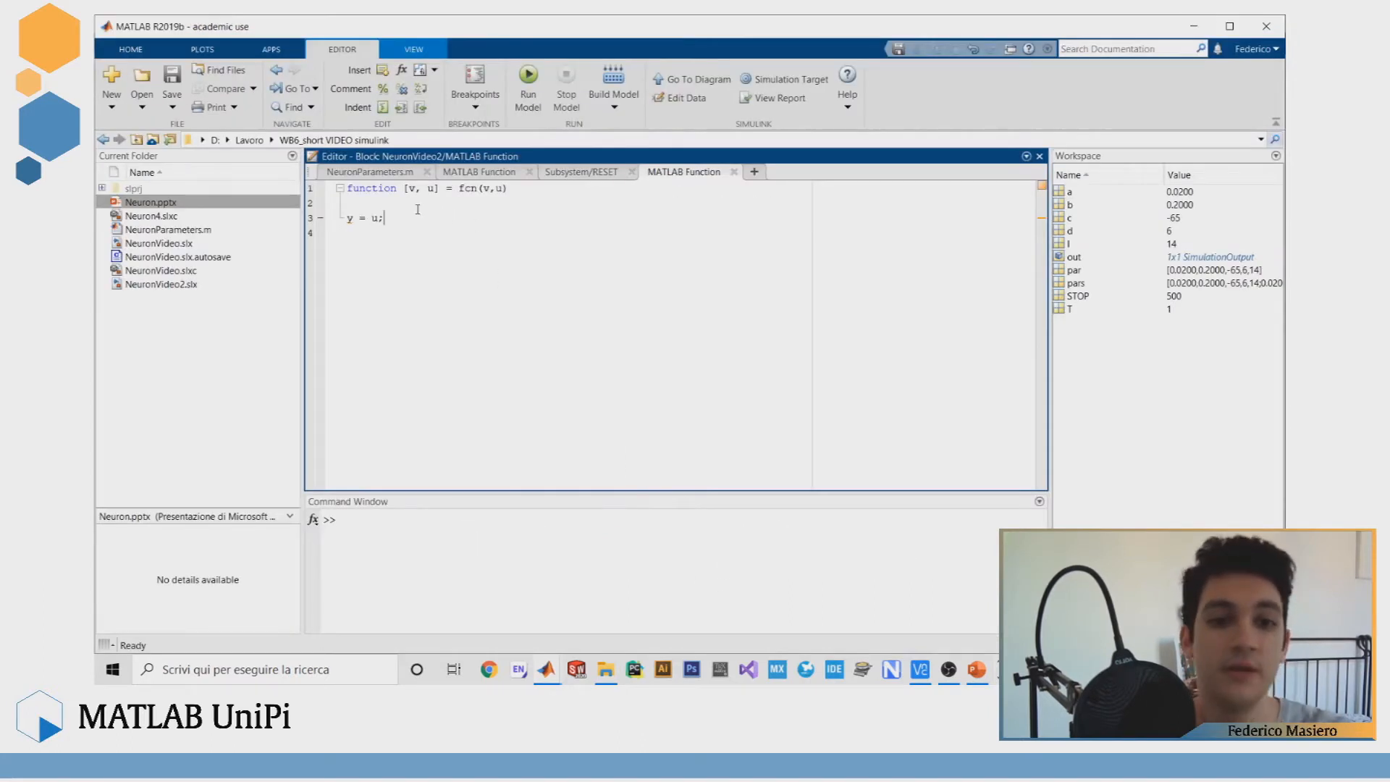
{"action": "left_click", "coordinate": [503, 189]}
{"action": "type", "text": ",c"}
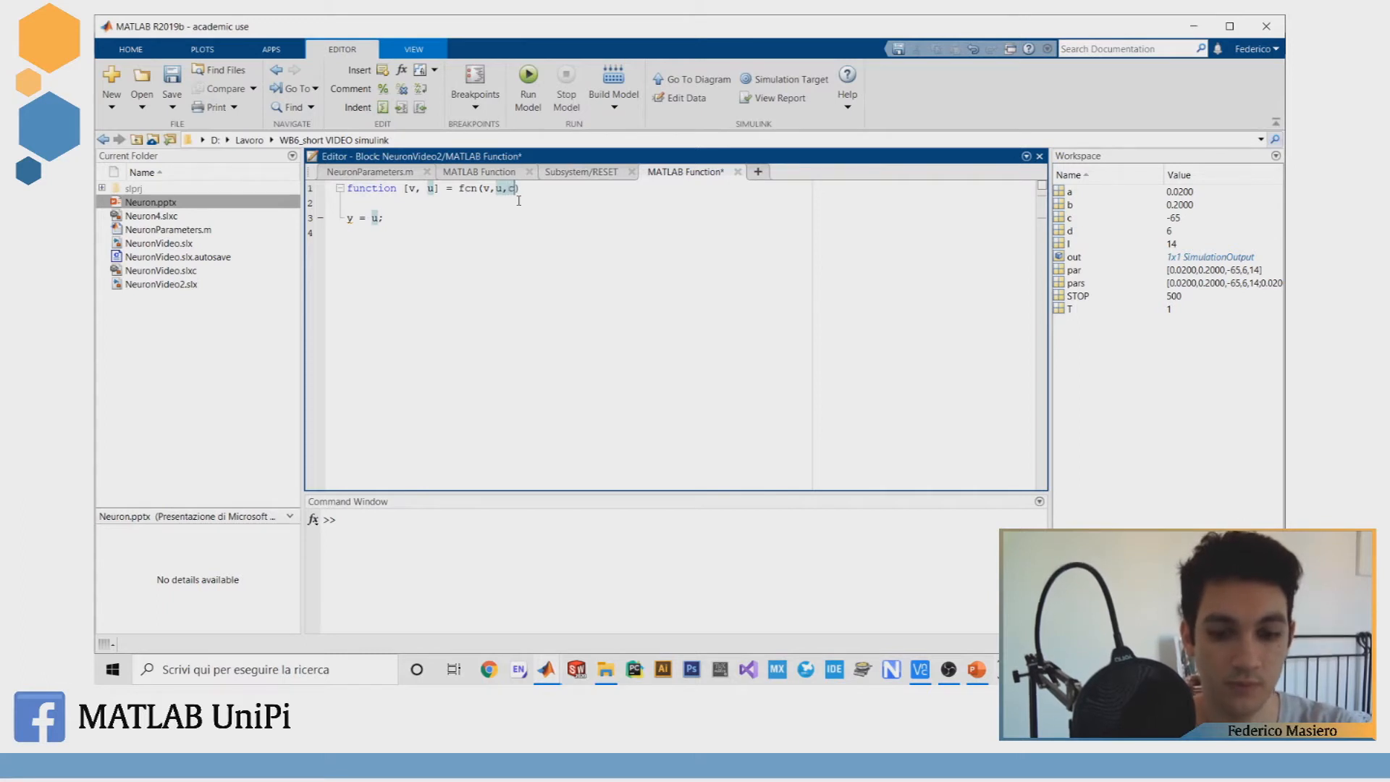
{"action": "key", "text": "BackSpace"}
{"action": "type", "text": "c,d"}
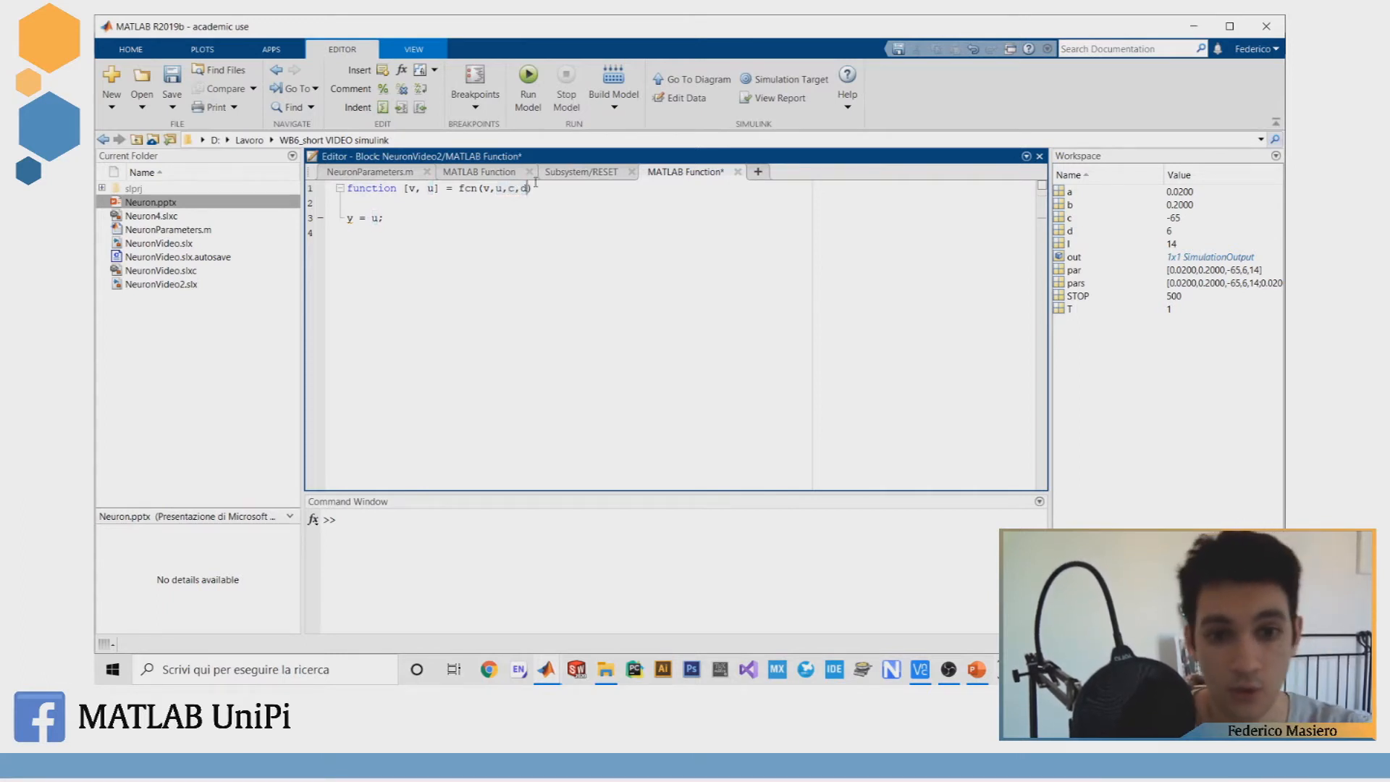
{"action": "left_click", "coordinate": [431, 189]}
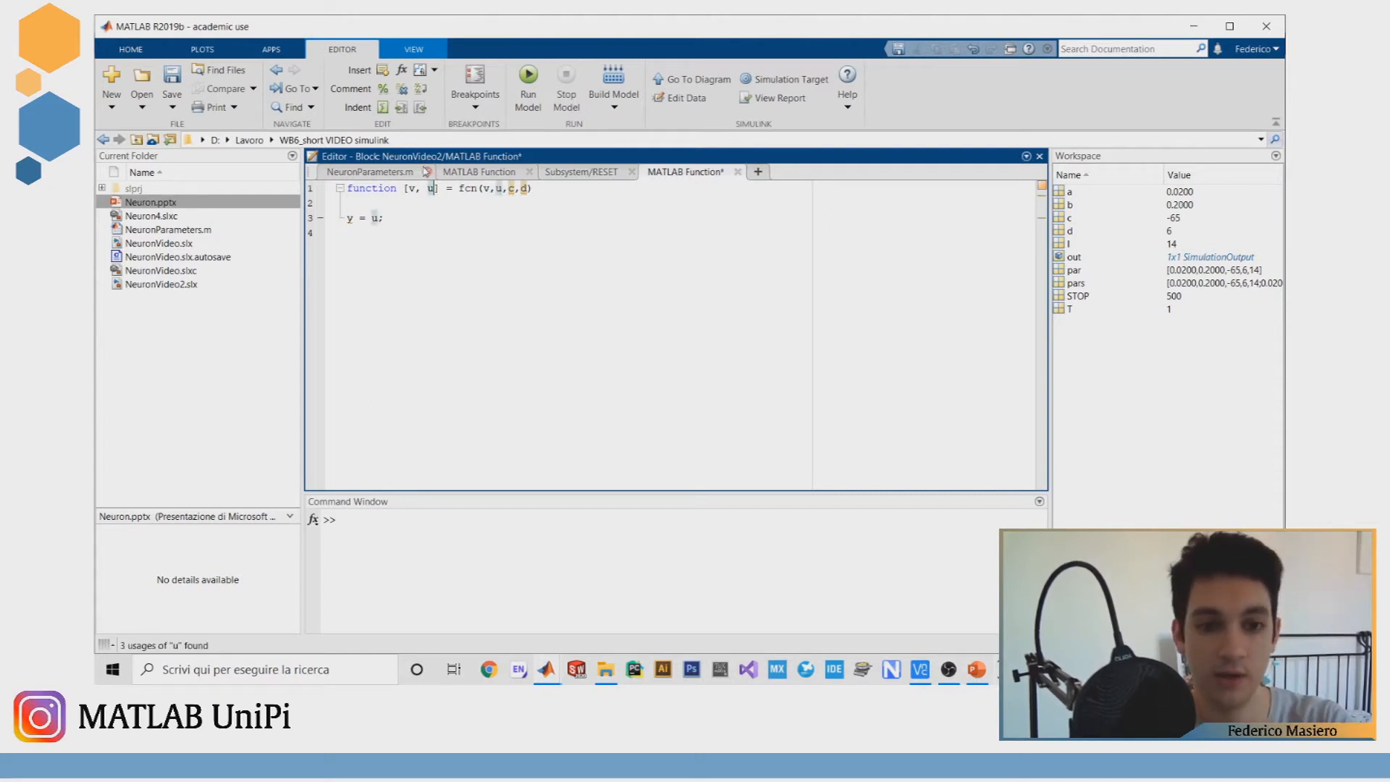
{"action": "type", "text": ", r"}
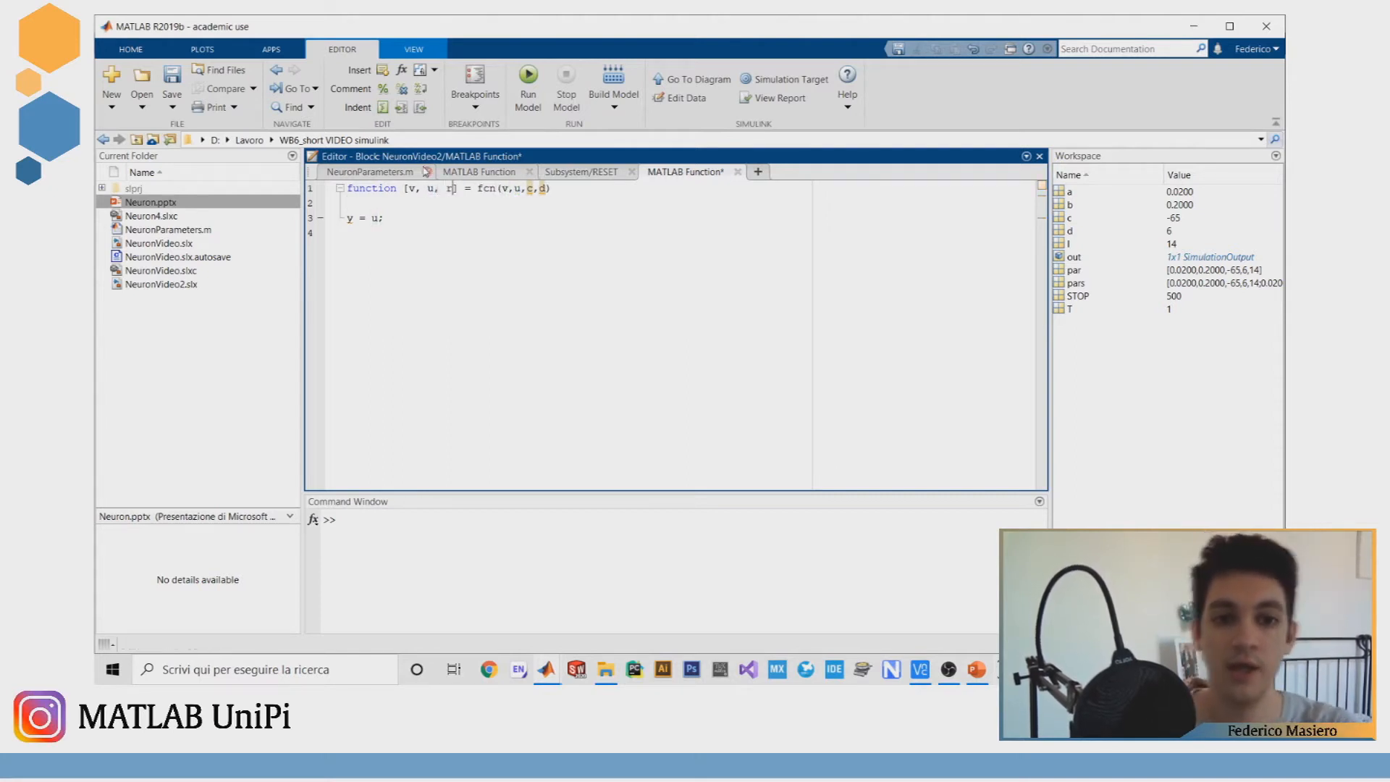
Step: Replace the y = u; line in the function body with the condition if v >= 30
{"action": "left_click_drag", "start_coordinate": [385, 219], "coordinate": [343, 223]}
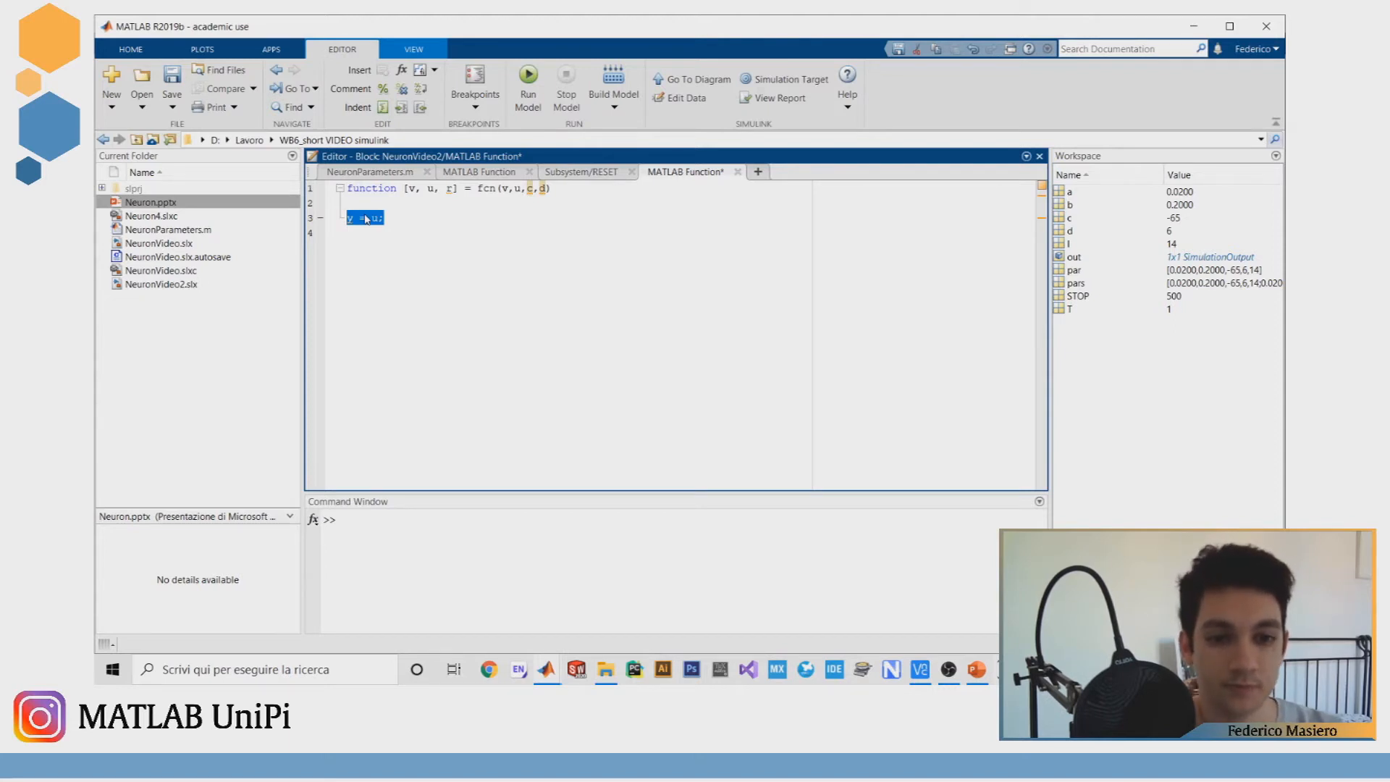
{"action": "type", "text": "if "}
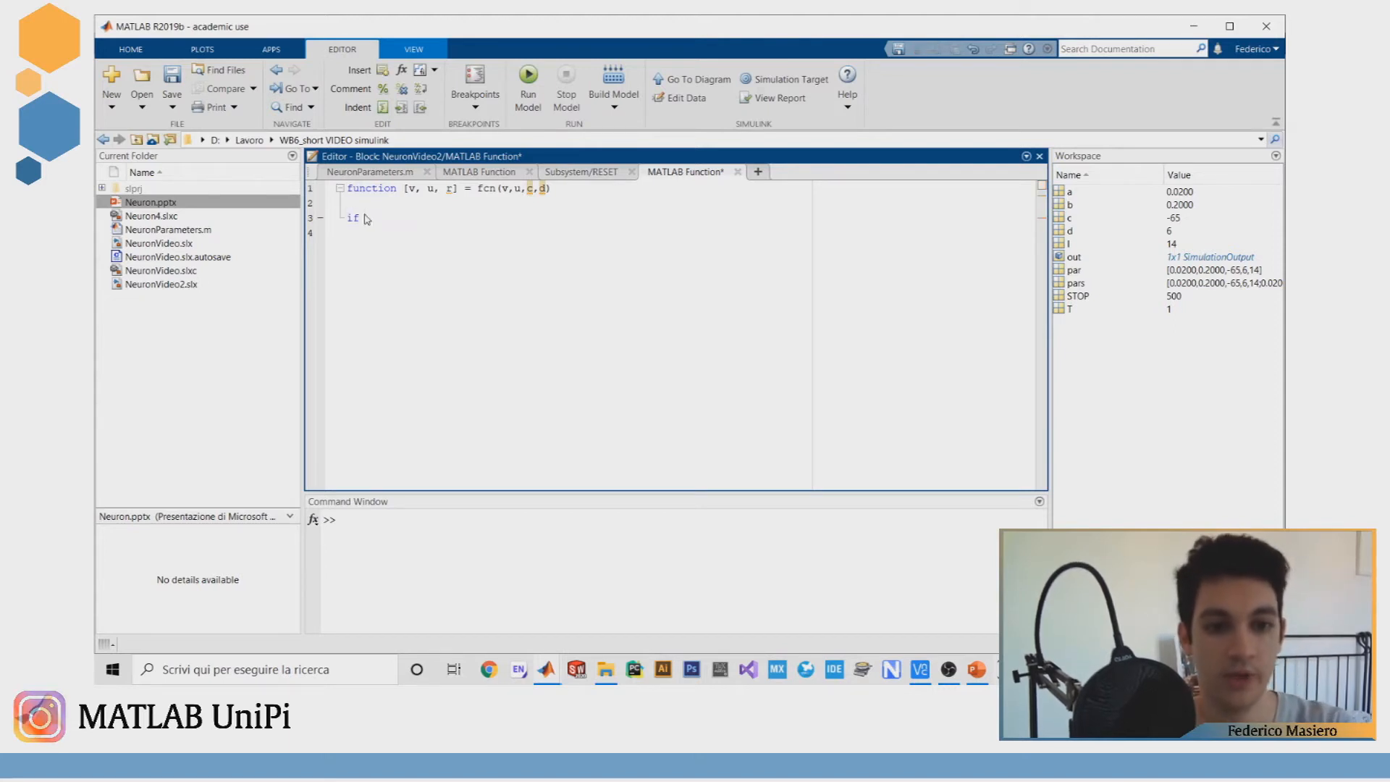
{"action": "type", "text": "v "}
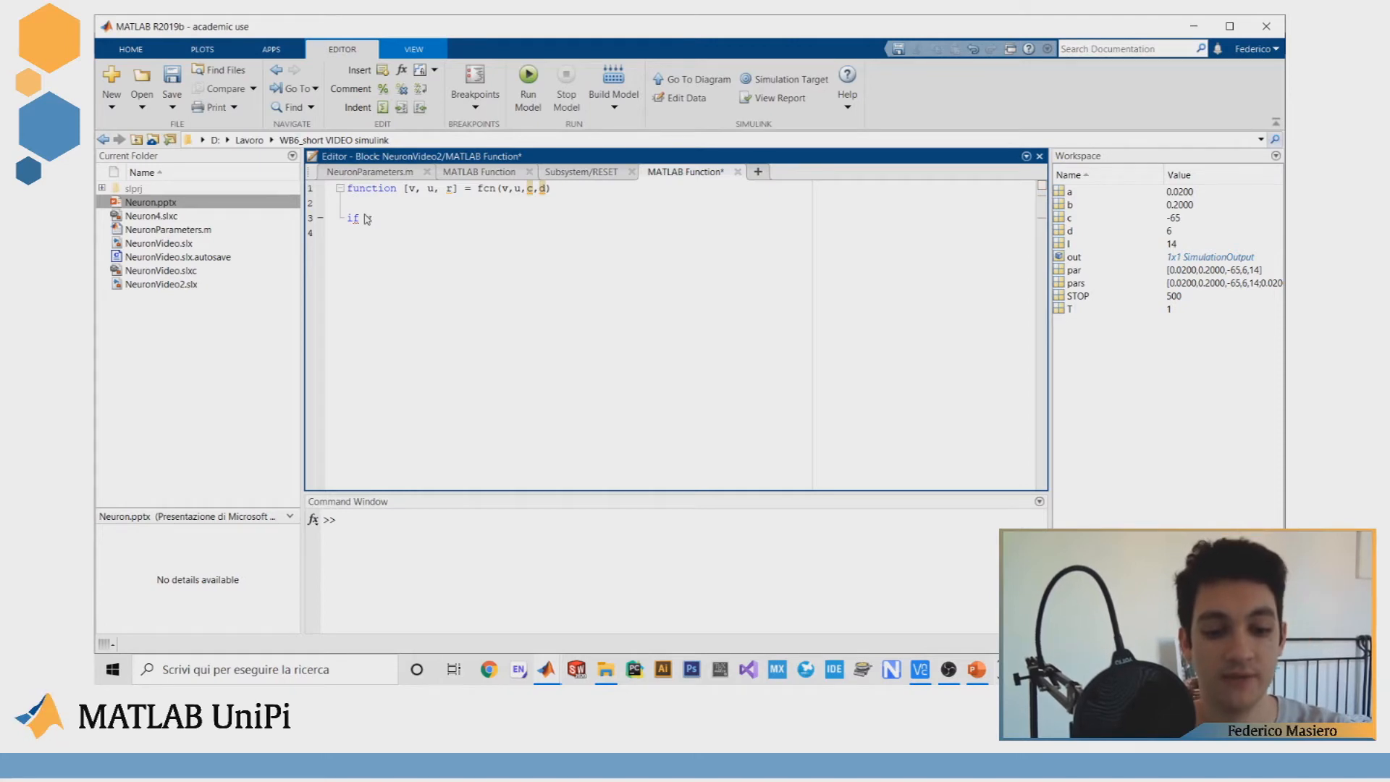
{"action": "type", "text": ">"}
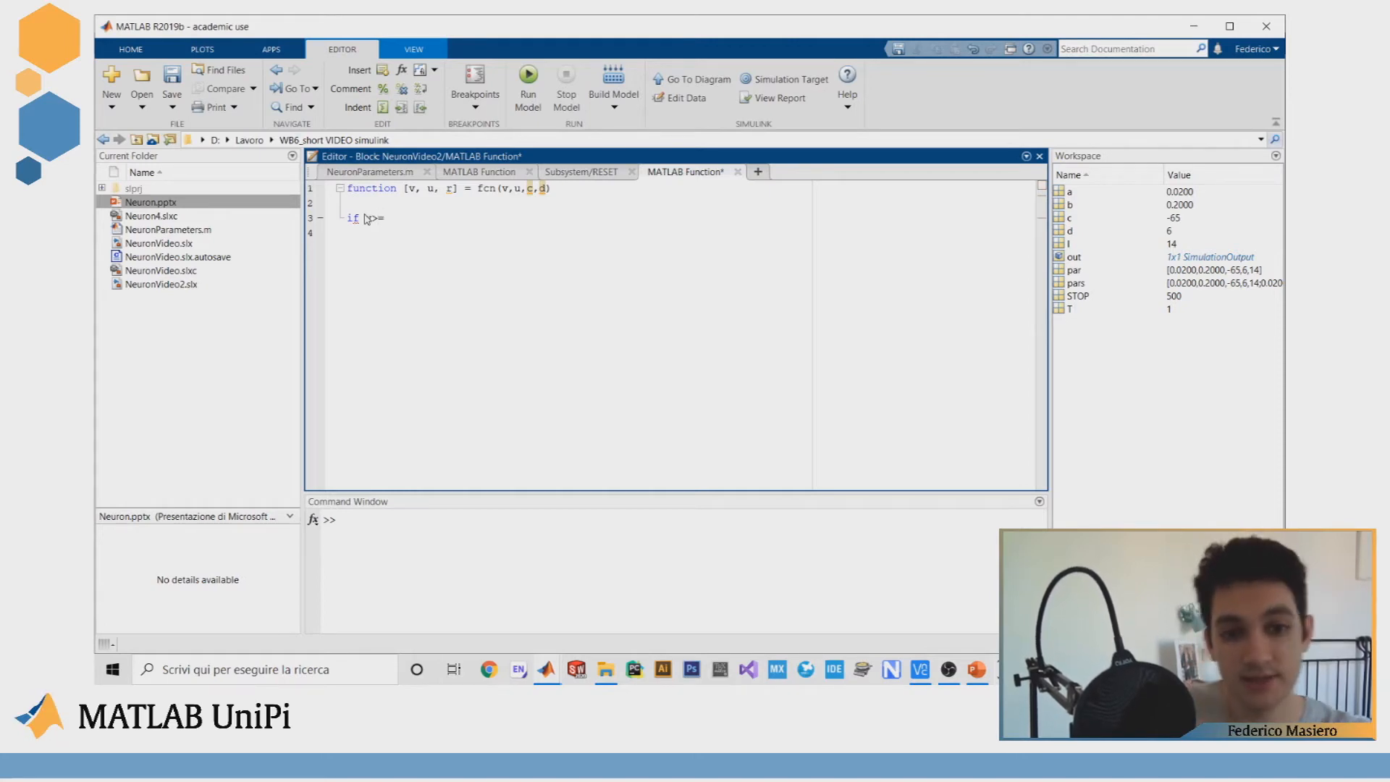
{"action": "type", "text": "="}
{"action": "left_click", "coordinate": [375, 223]}
{"action": "left_click", "coordinate": [399, 220]}
{"action": "type", "text": "30"}
{"action": "key", "text": "Return"}
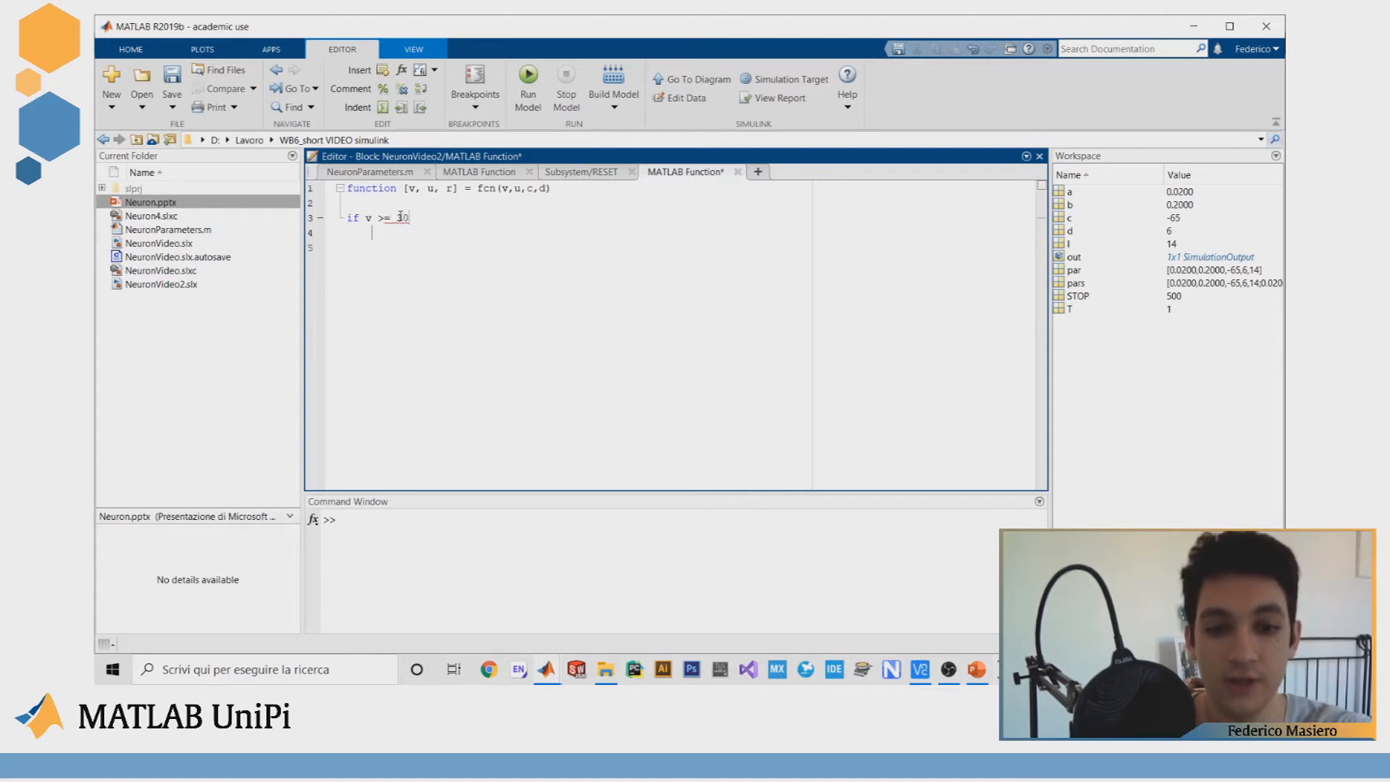
Step: Complete the conditional structure with an else branch and a closing end
{"action": "type", "text": "esl"}
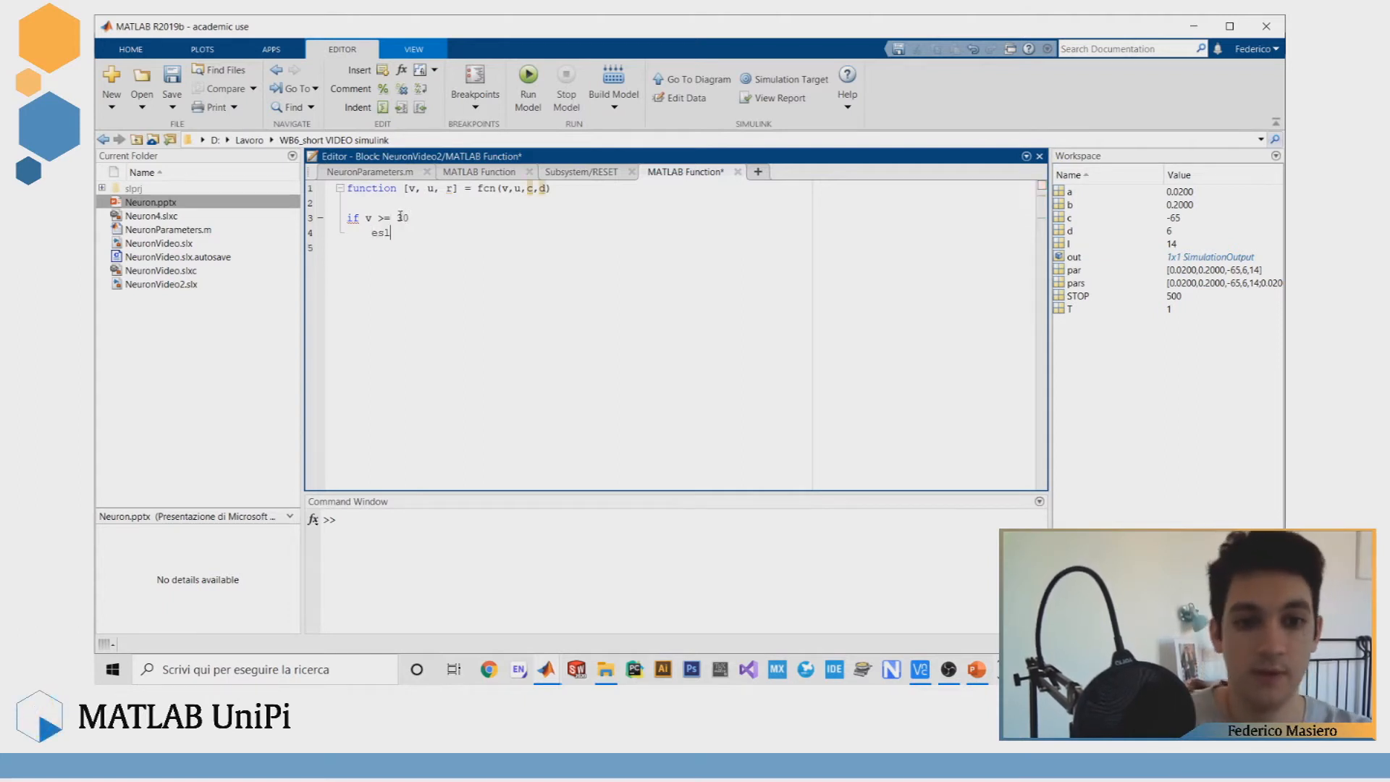
{"action": "type", "text": "lse"}
{"action": "key", "text": "Return"}
{"action": "type", "text": "end"}
Step: Add the reset assignments v = c; and u = c+d; inside the if branch
{"action": "left_click", "coordinate": [449, 215]}
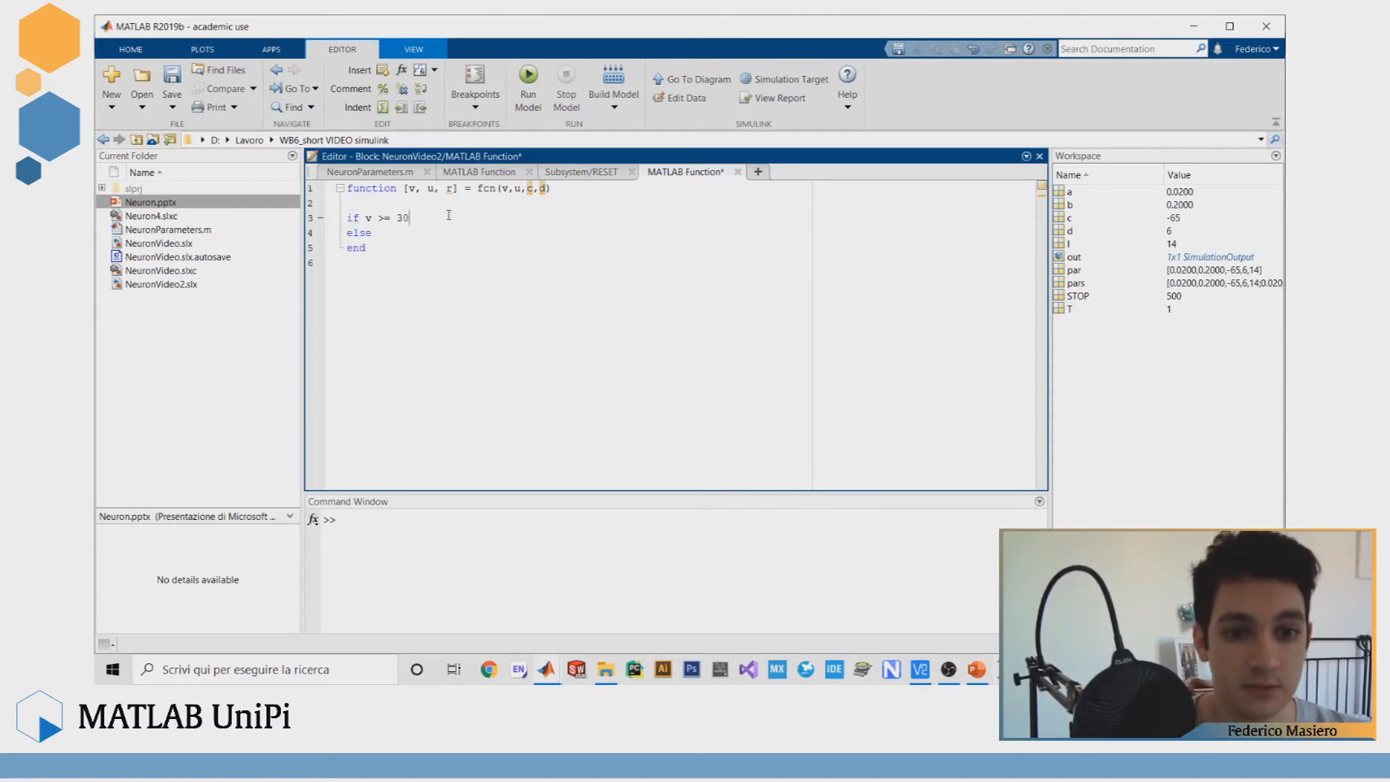
{"action": "key", "text": "Return"}
{"action": "left_click", "coordinate": [398, 244]}
{"action": "key", "text": "Return"}
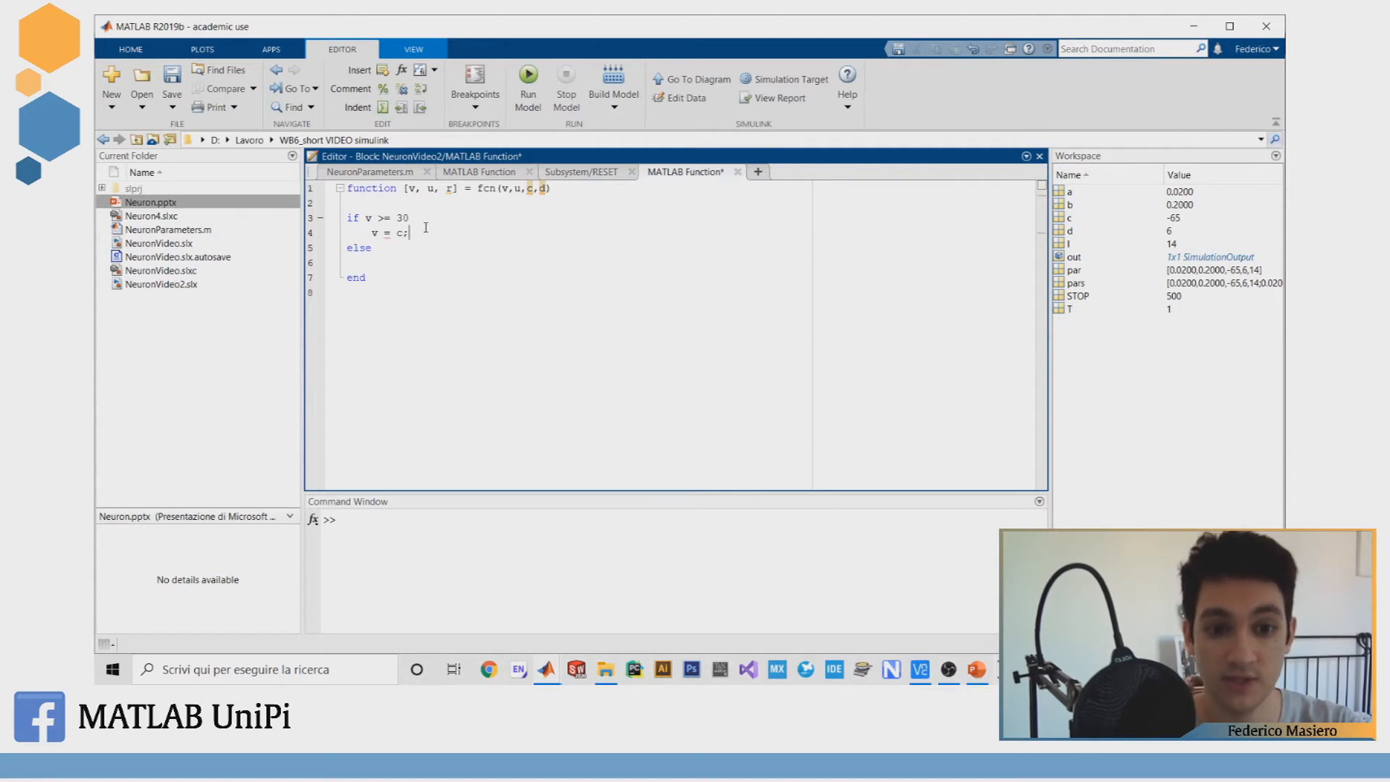
{"action": "key", "text": "Return"}
{"action": "type", "text": "u = c+d;"}
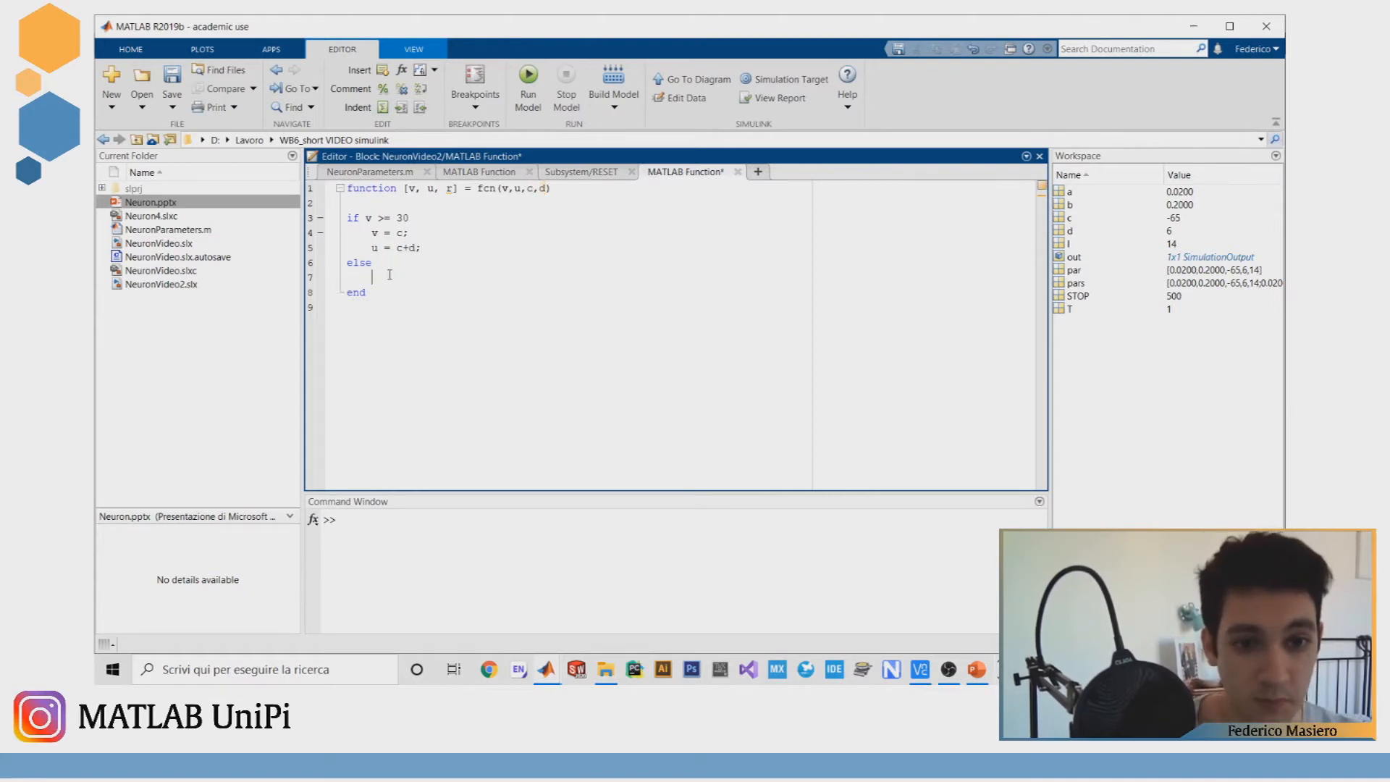
Step: Set r = 1; in the if branch and r = 0; in the else branch, and save the function
{"action": "key", "text": "Return"}
{"action": "type", "text": "r"}
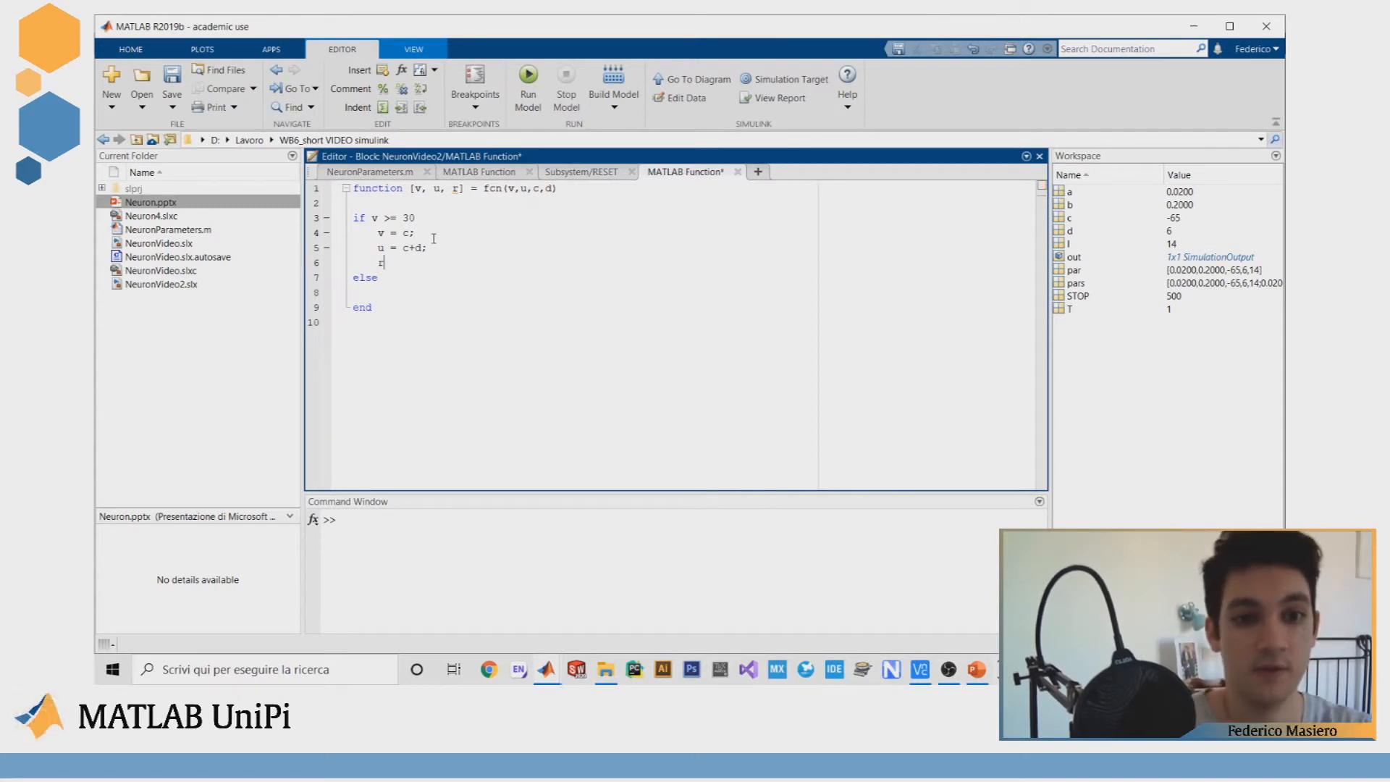
{"action": "type", "text": " = 1;"}
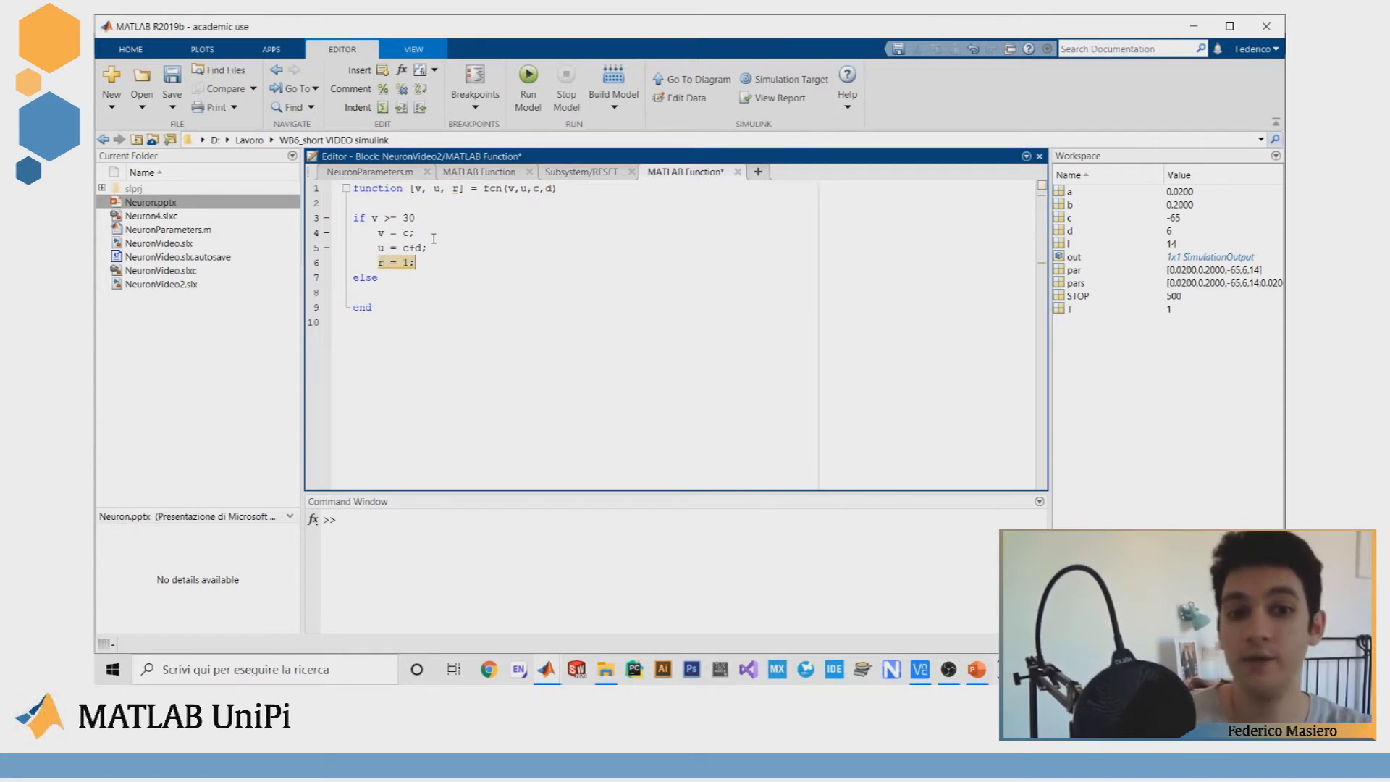
{"action": "key", "text": "Down"}
{"action": "key", "text": "Down"}
{"action": "type", "text": "r "}
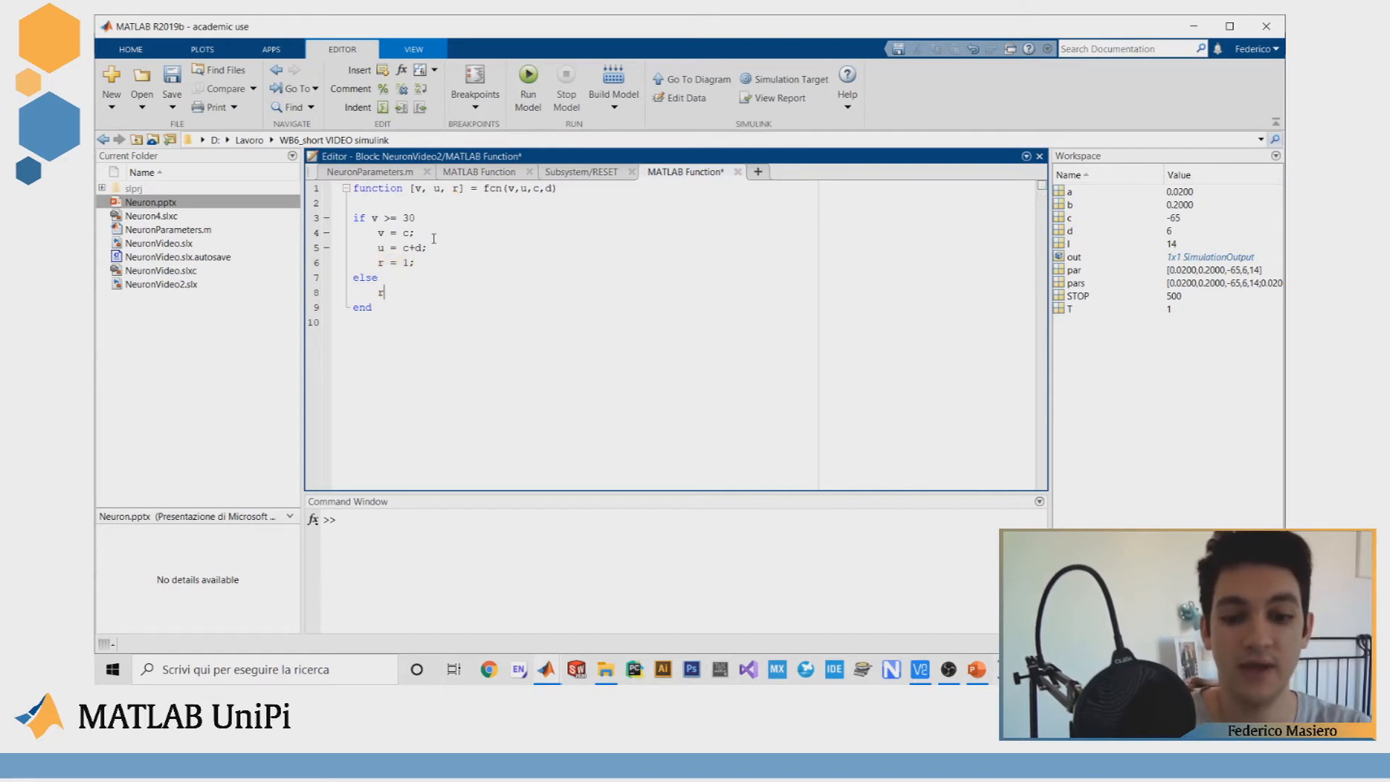
{"action": "type", "text": "= 0;"}
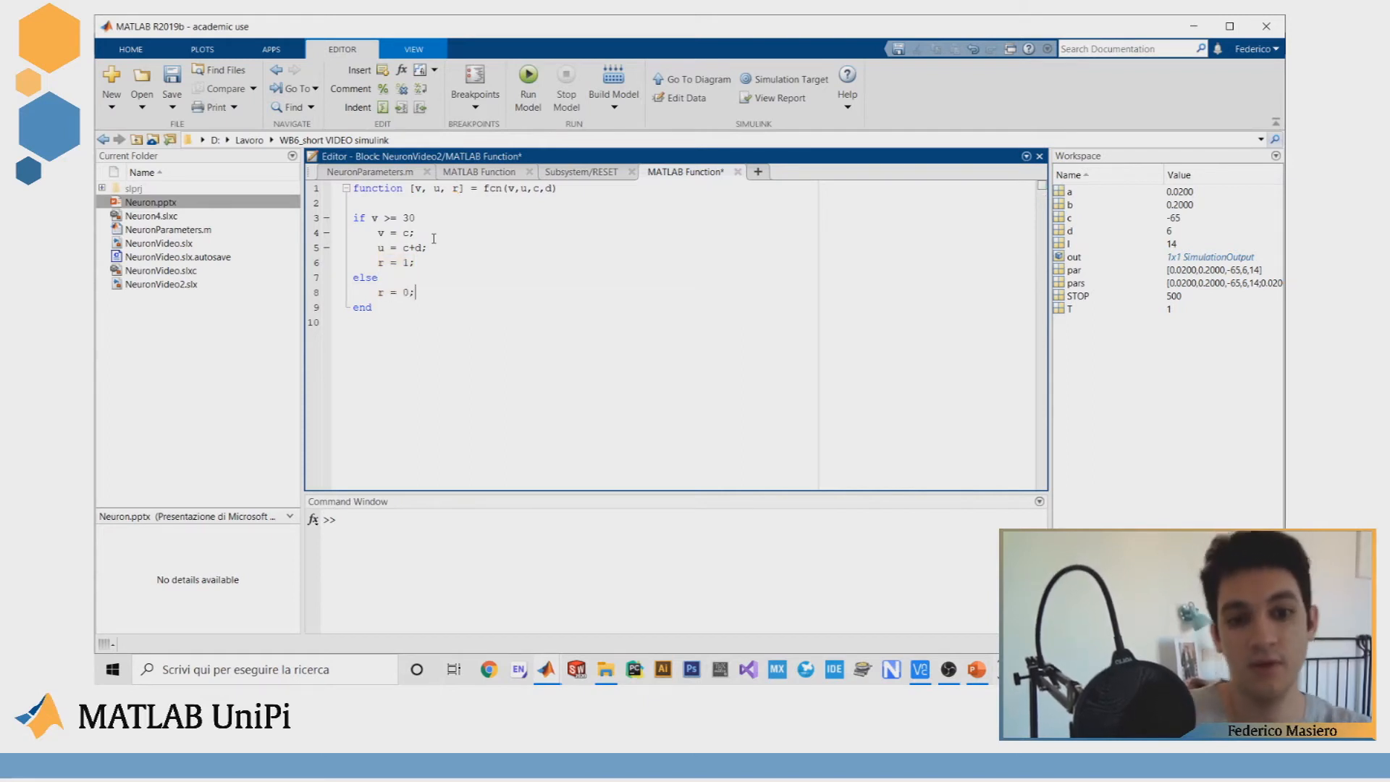
{"action": "key", "text": "ctrl+s"}
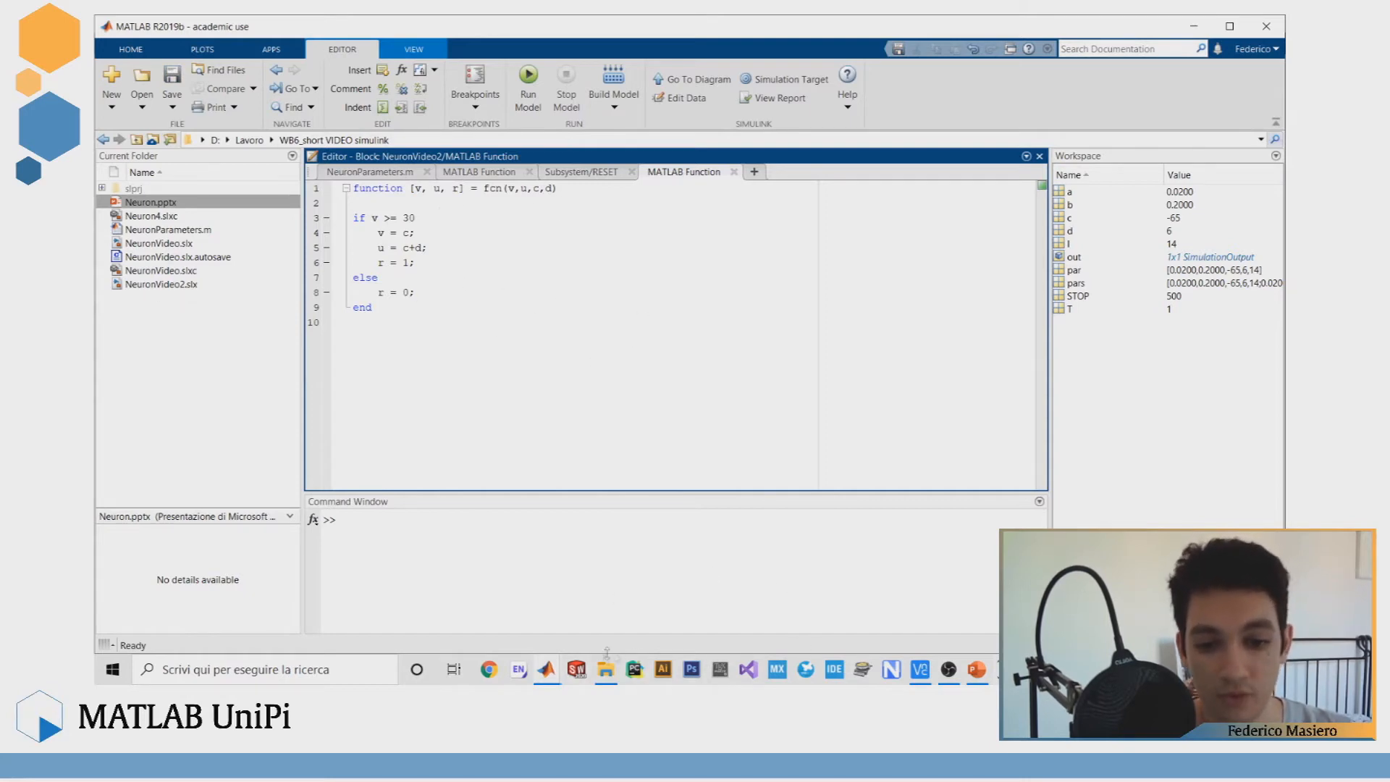
Step: Switch back to the NeuronVideo2 model, enlarge the MATLAB Function block and align its d input with the d constant
{"action": "left_click", "coordinate": [548, 669]}
{"action": "left_click", "coordinate": [841, 597]}
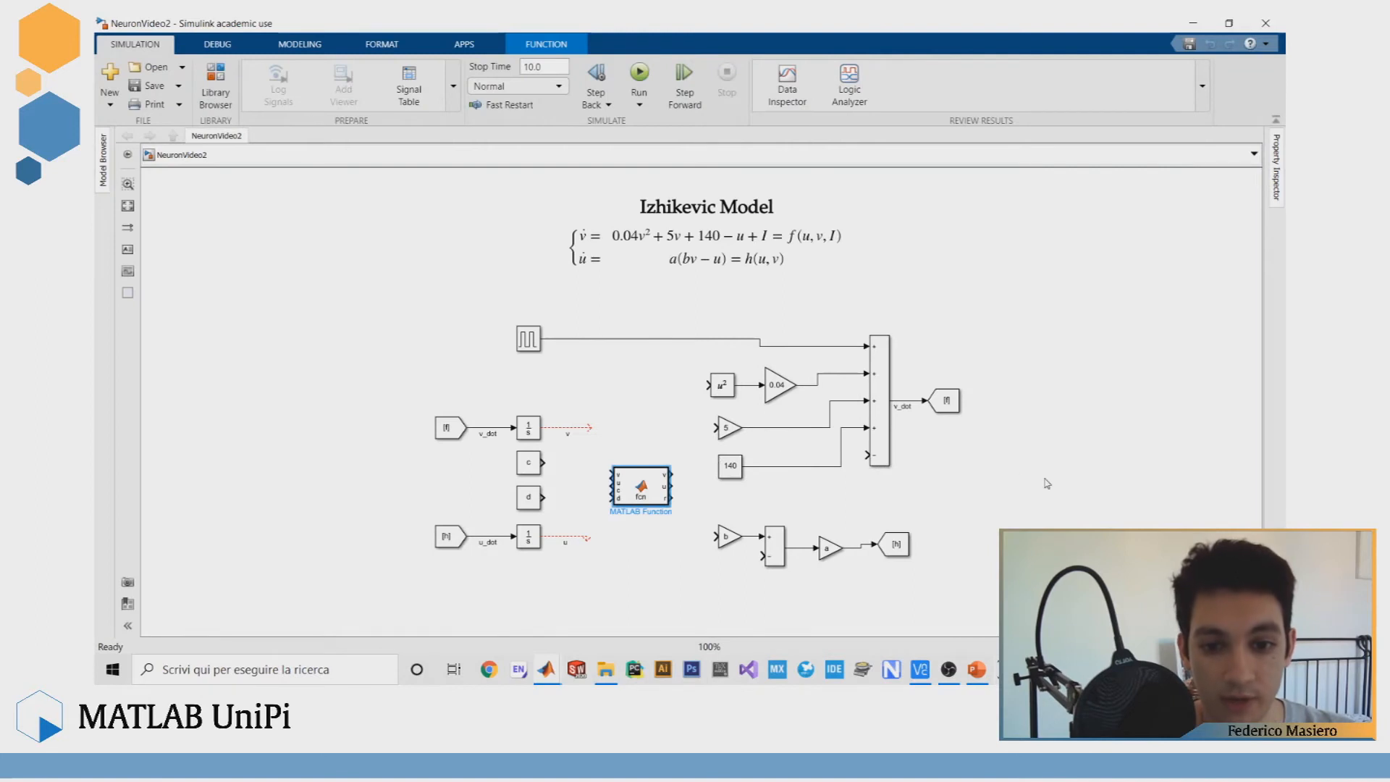
{"action": "left_click_drag", "start_coordinate": [641, 488], "coordinate": [689, 508]}
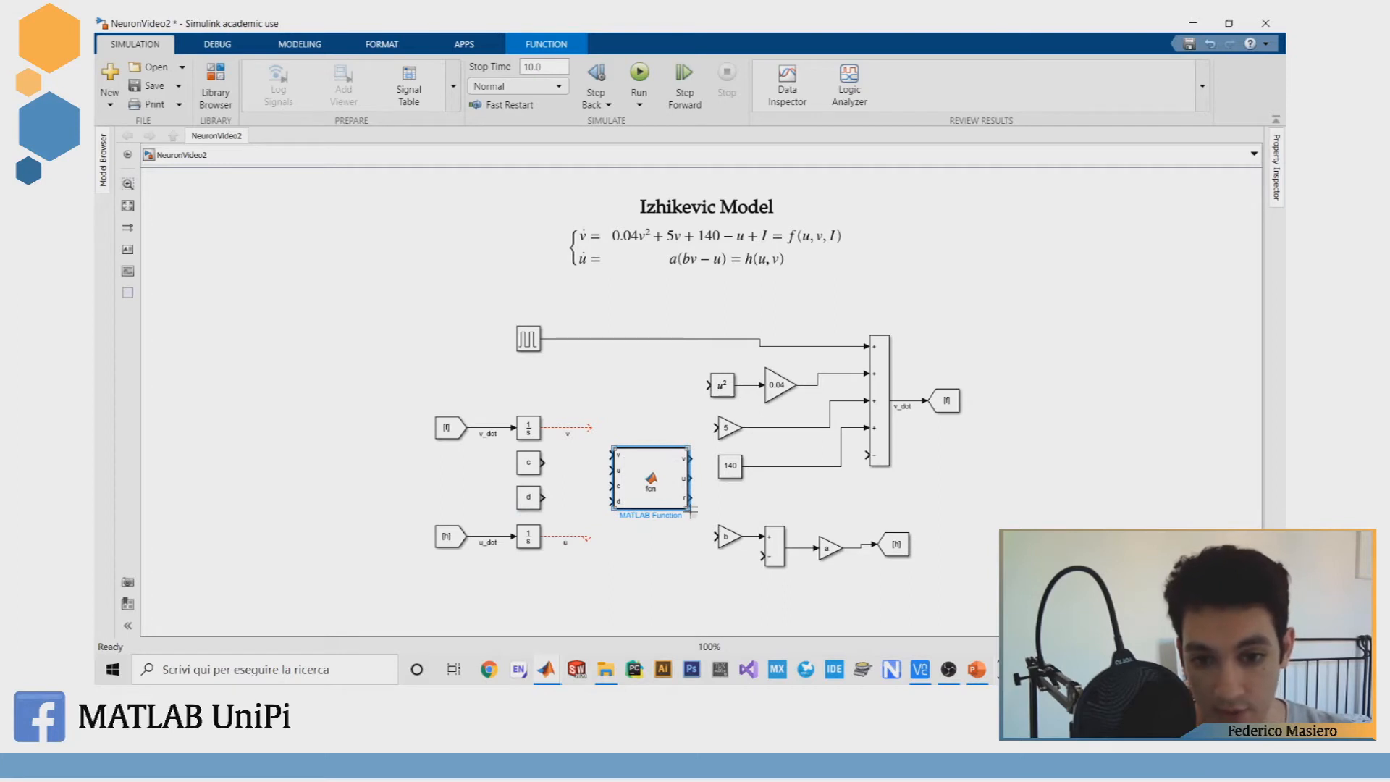
{"action": "left_click_drag", "start_coordinate": [623, 467], "coordinate": [616, 463]}
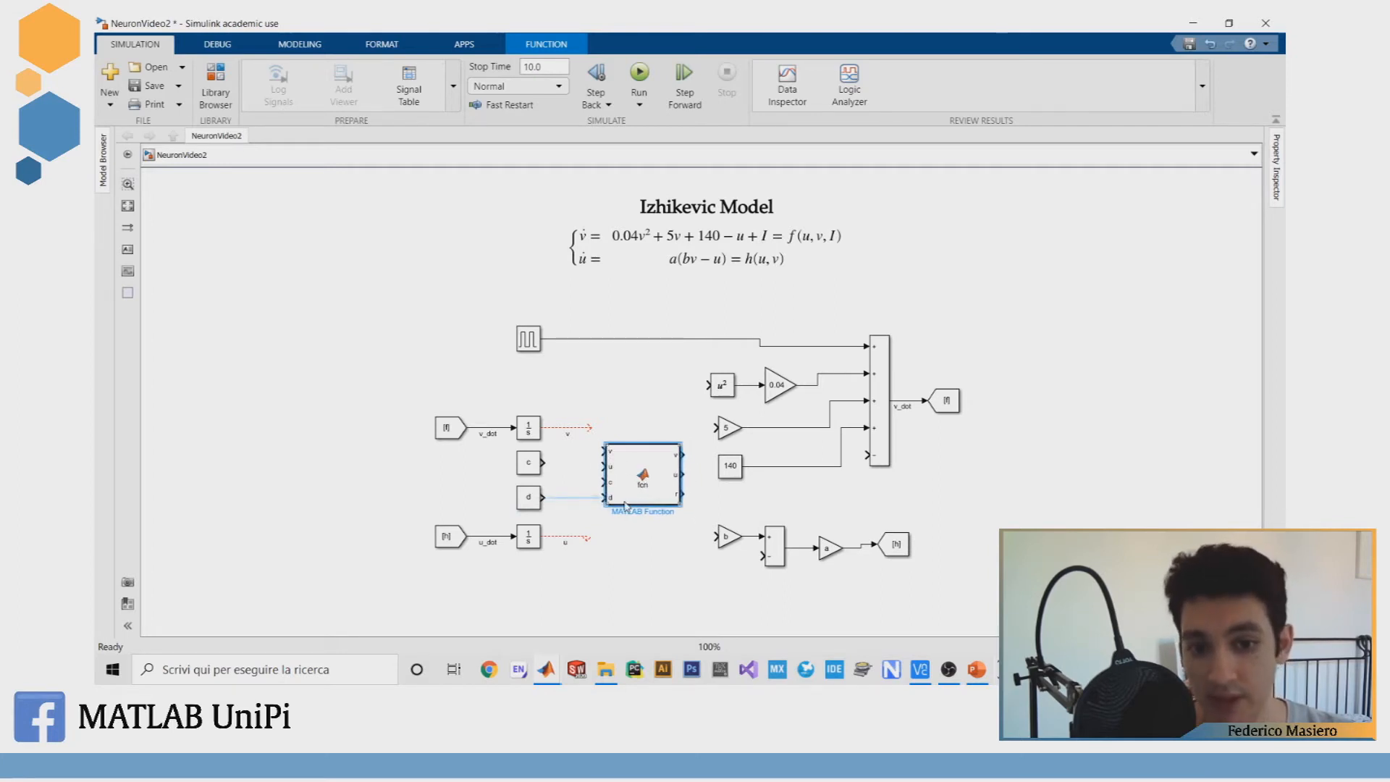
{"action": "left_click_drag", "start_coordinate": [627, 478], "coordinate": [624, 478]}
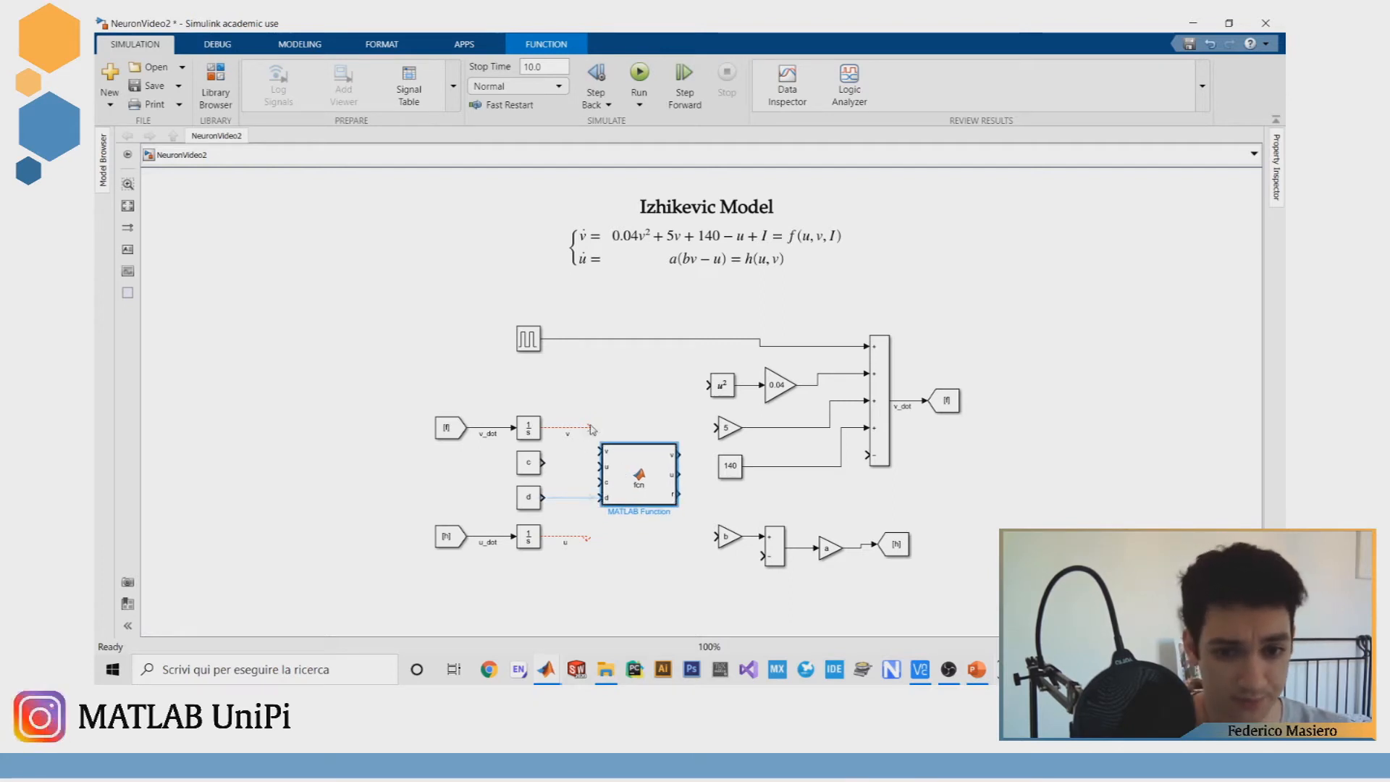
Step: Wire the v integrator and the c and d constants to the first three inputs of the MATLAB Function block
{"action": "left_click_drag", "start_coordinate": [590, 427], "coordinate": [610, 463]}
{"action": "left_click_drag", "start_coordinate": [543, 497], "coordinate": [600, 481]}
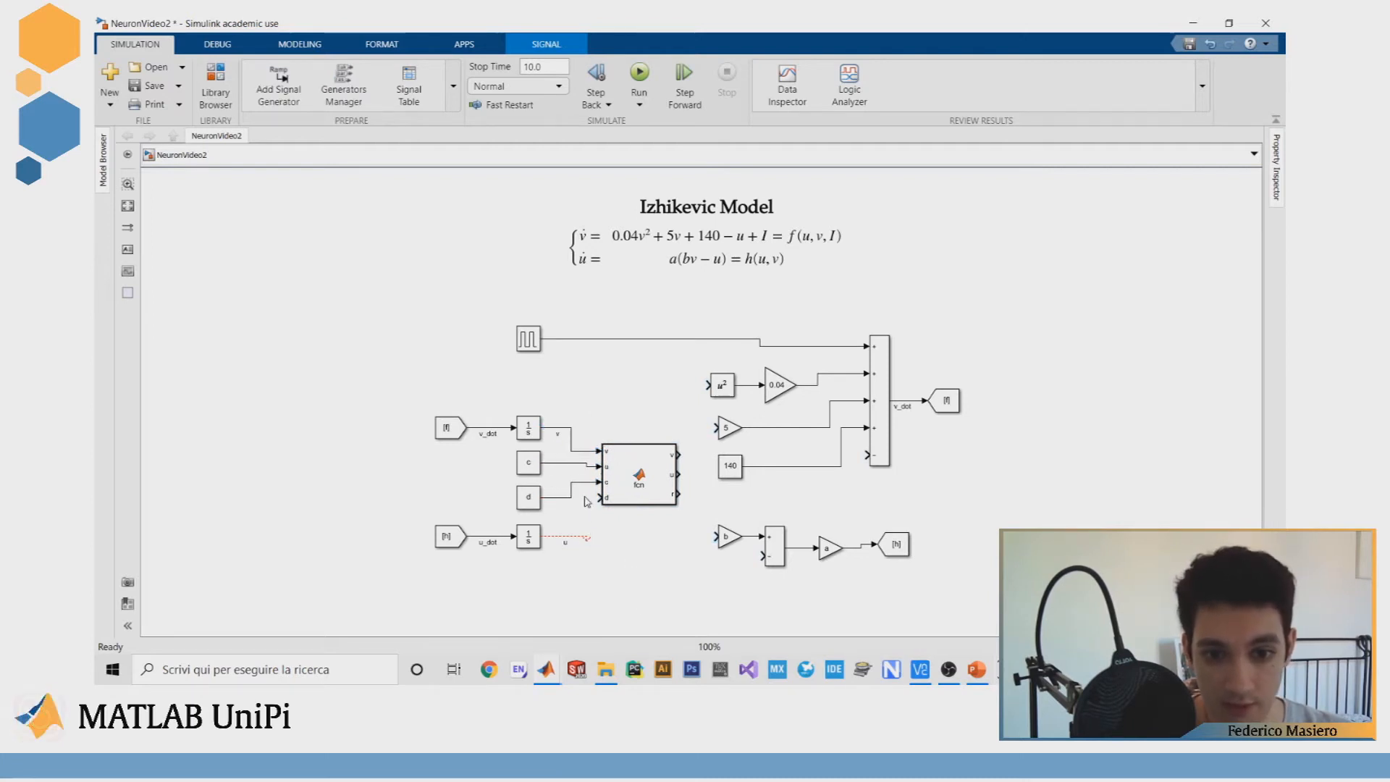
{"action": "left_click", "coordinate": [591, 485]}
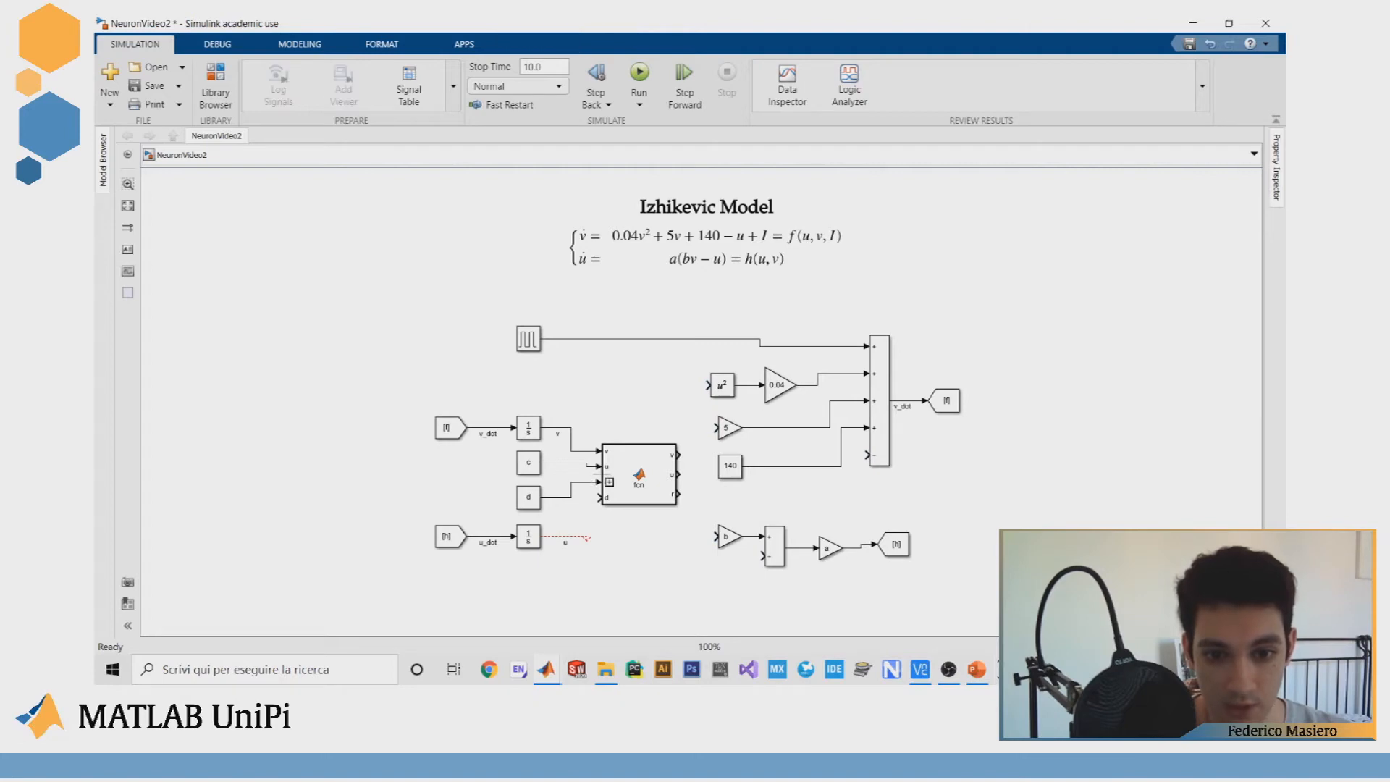
Step: Reorder the input arguments of fcn to v,c,d,u in the MATLAB Function code and save it
{"action": "double_click", "coordinate": [608, 477]}
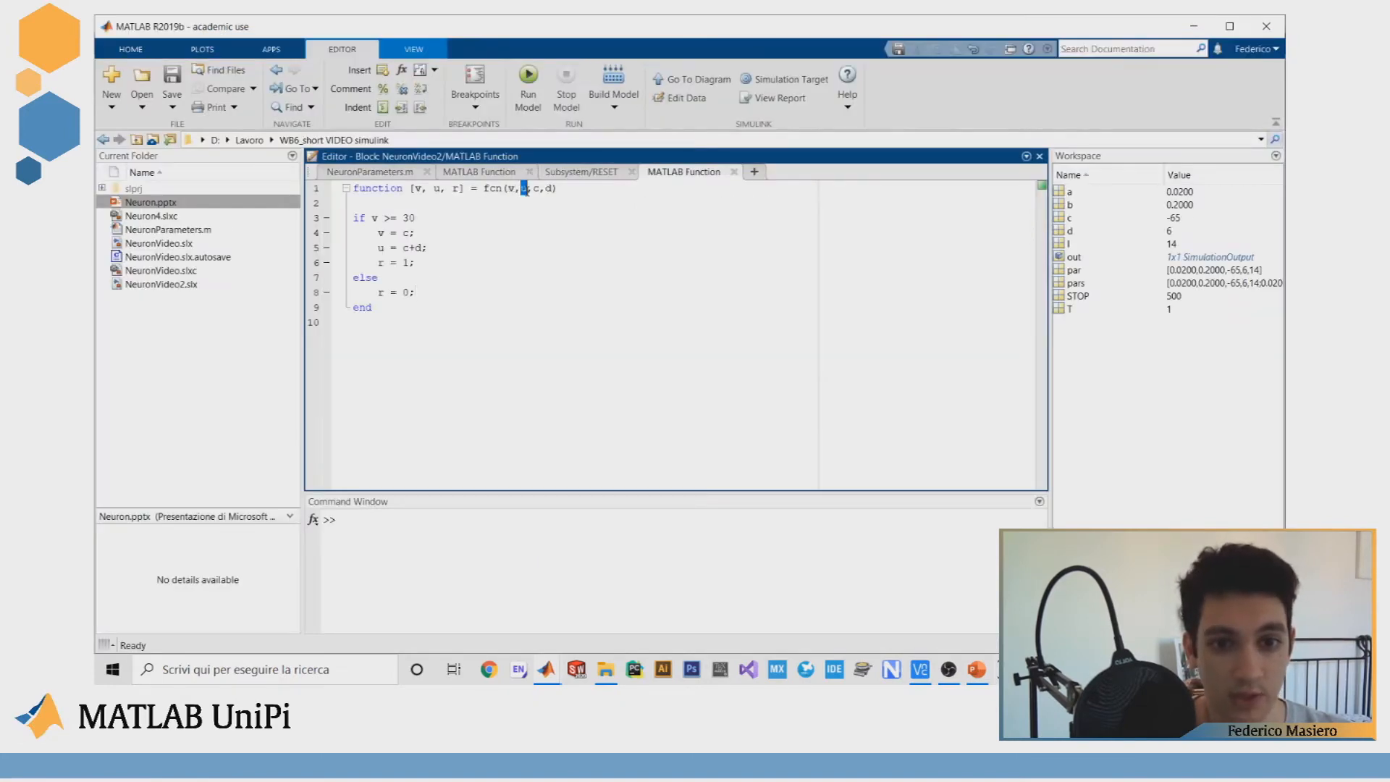
{"action": "key", "text": "BackSpace"}
{"action": "left_click", "coordinate": [543, 190]}
{"action": "type", "text": ",u"}
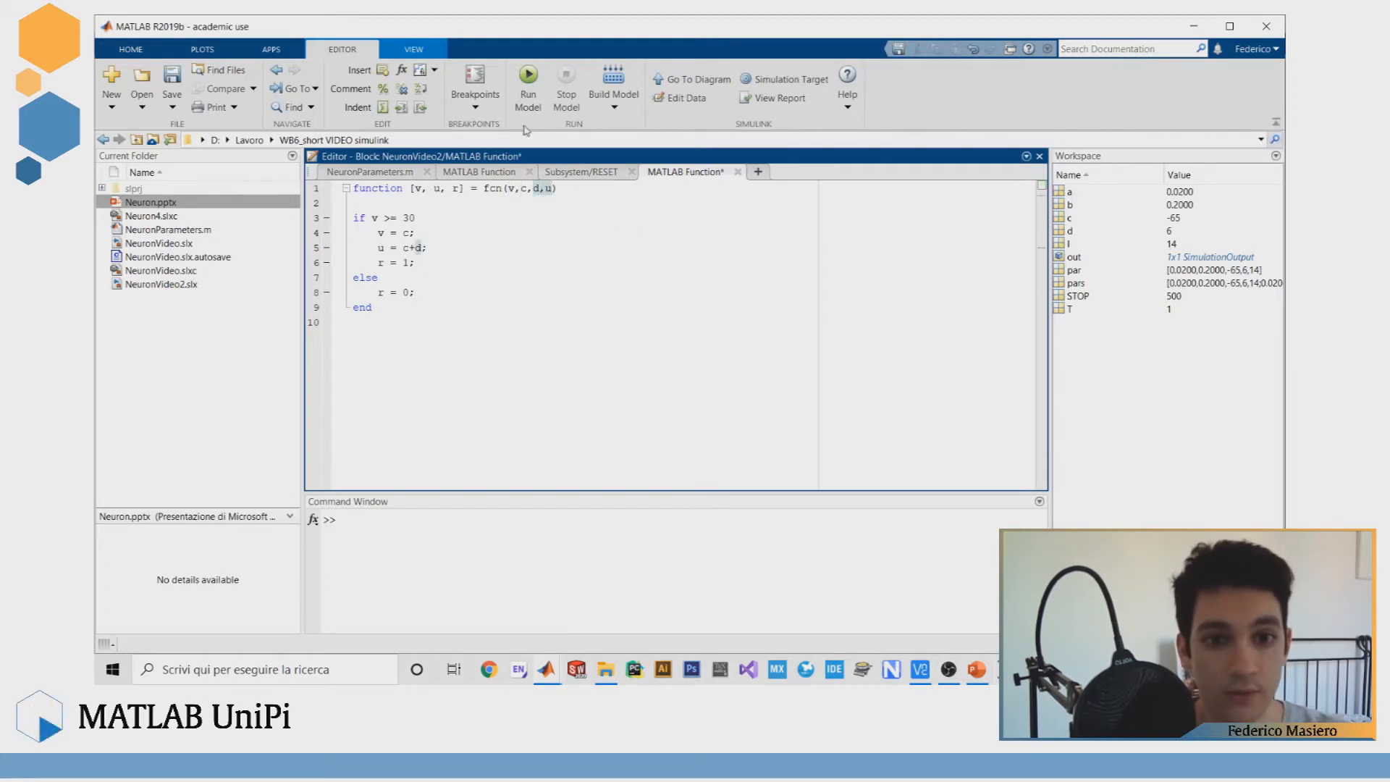
{"action": "left_click", "coordinate": [171, 78]}
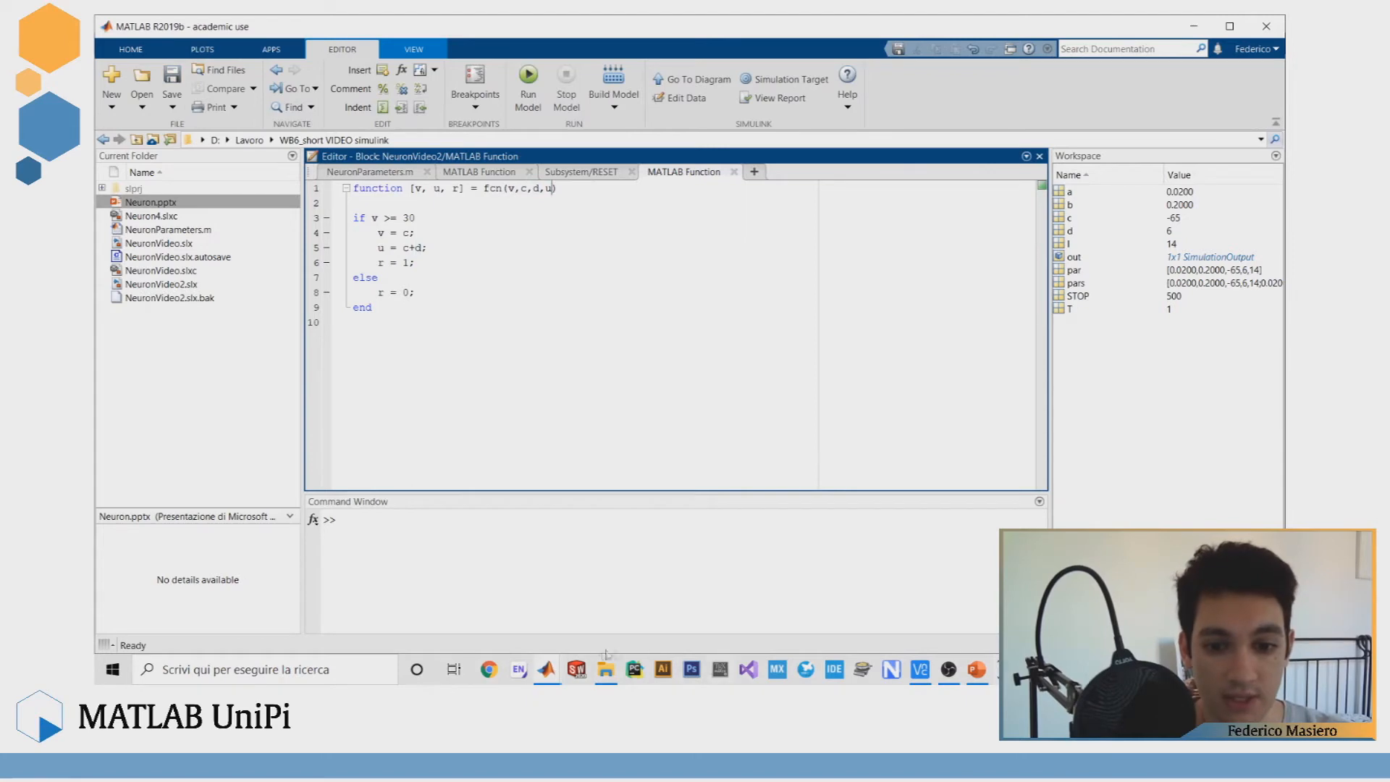
Step: Return to the model, delete the misrouted constant wires and connect constants c and d to the function's c and d inputs
{"action": "mouse_move", "coordinate": [557, 665]}
{"action": "left_click", "coordinate": [810, 608]}
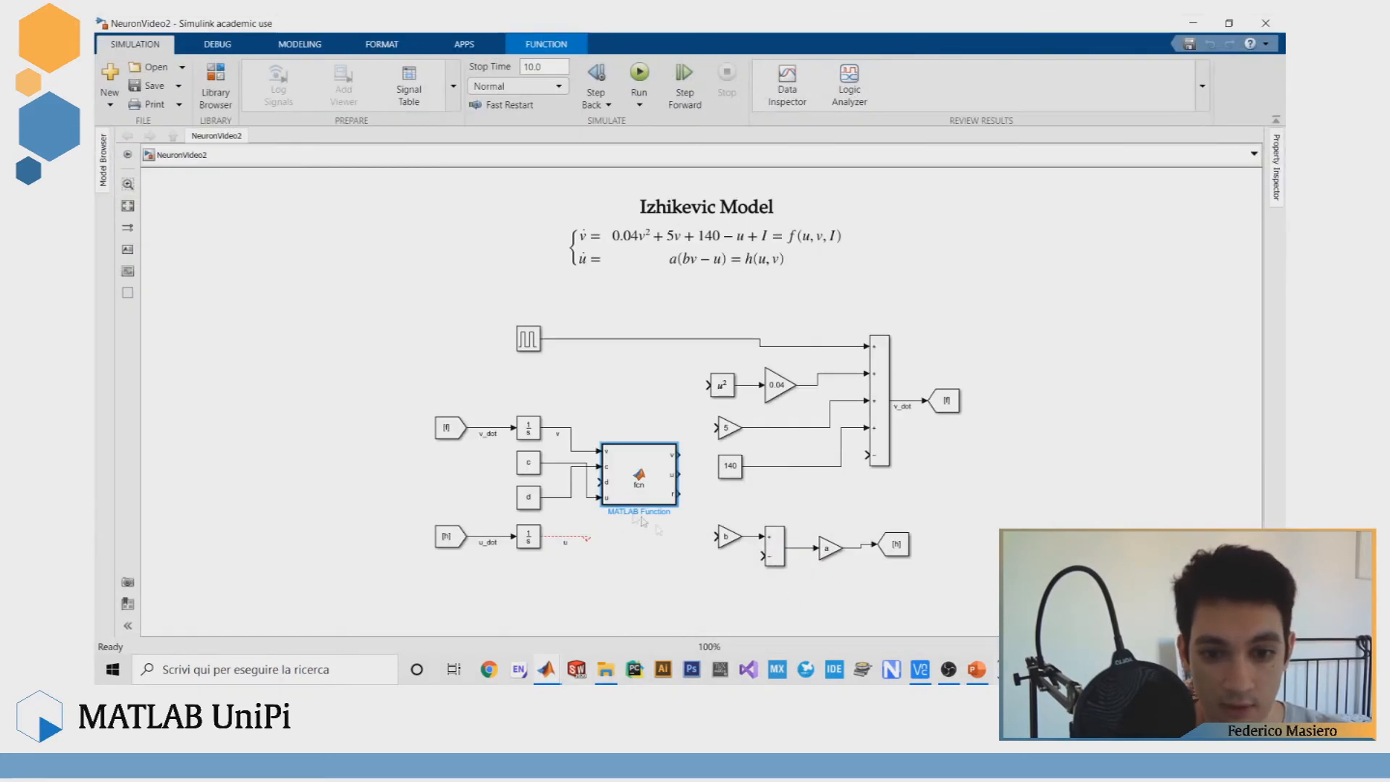
{"action": "left_click", "coordinate": [590, 498]}
{"action": "key", "text": "Delete"}
{"action": "key", "text": "Delete"}
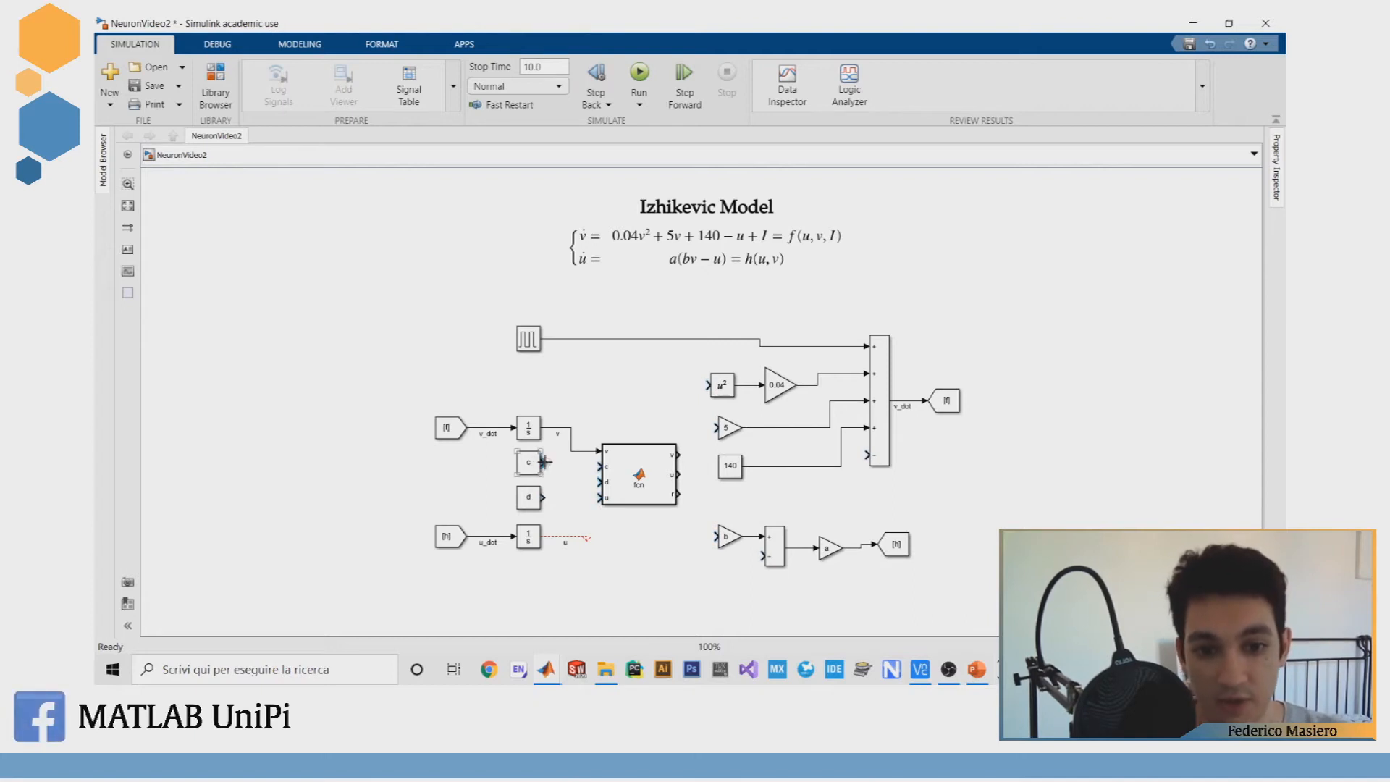
{"action": "left_click_drag", "start_coordinate": [543, 461], "coordinate": [603, 481]}
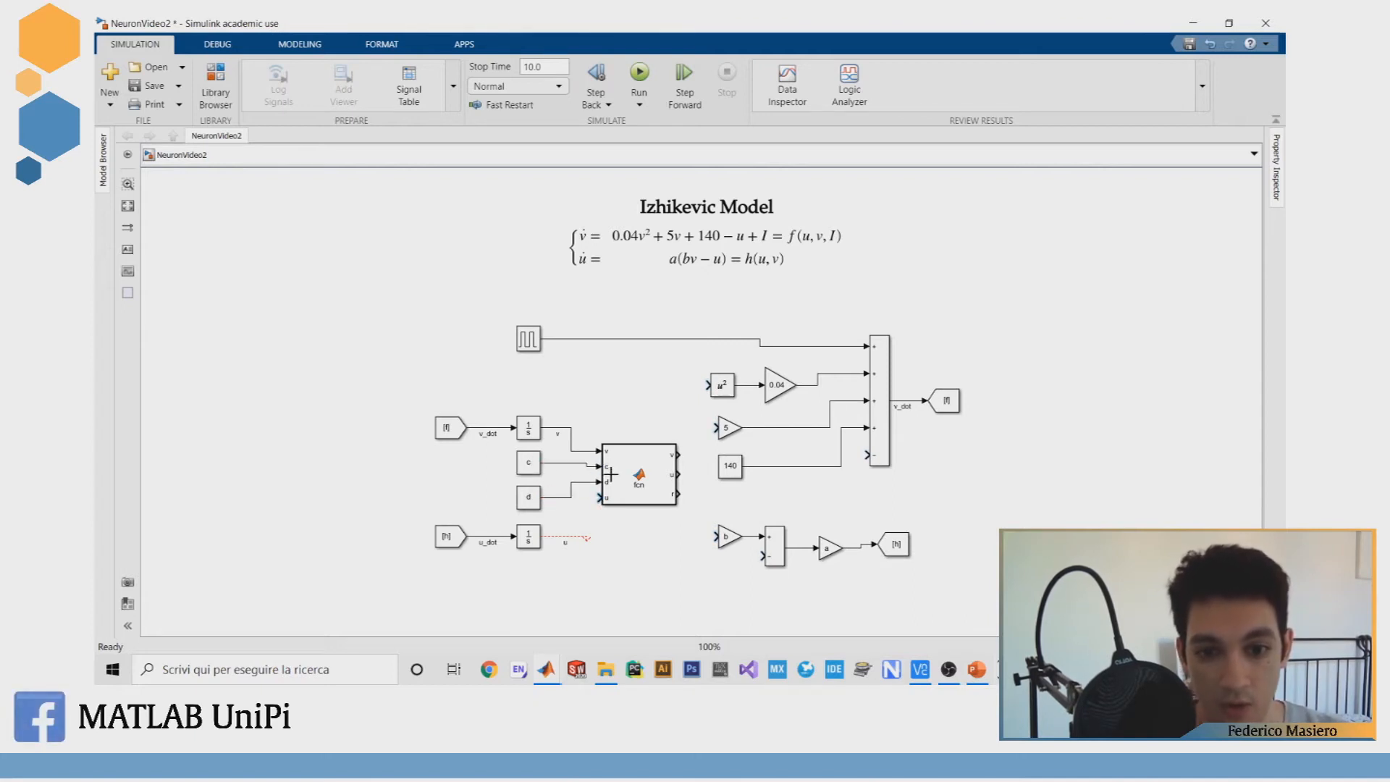
Step: Connect the u integrator to the function's u input, and shift the [f] From block and v integrator slightly upward
{"action": "left_click", "coordinate": [588, 537]}
{"action": "left_click_drag", "start_coordinate": [590, 522], "coordinate": [600, 498]}
{"action": "key", "text": "Delete"}
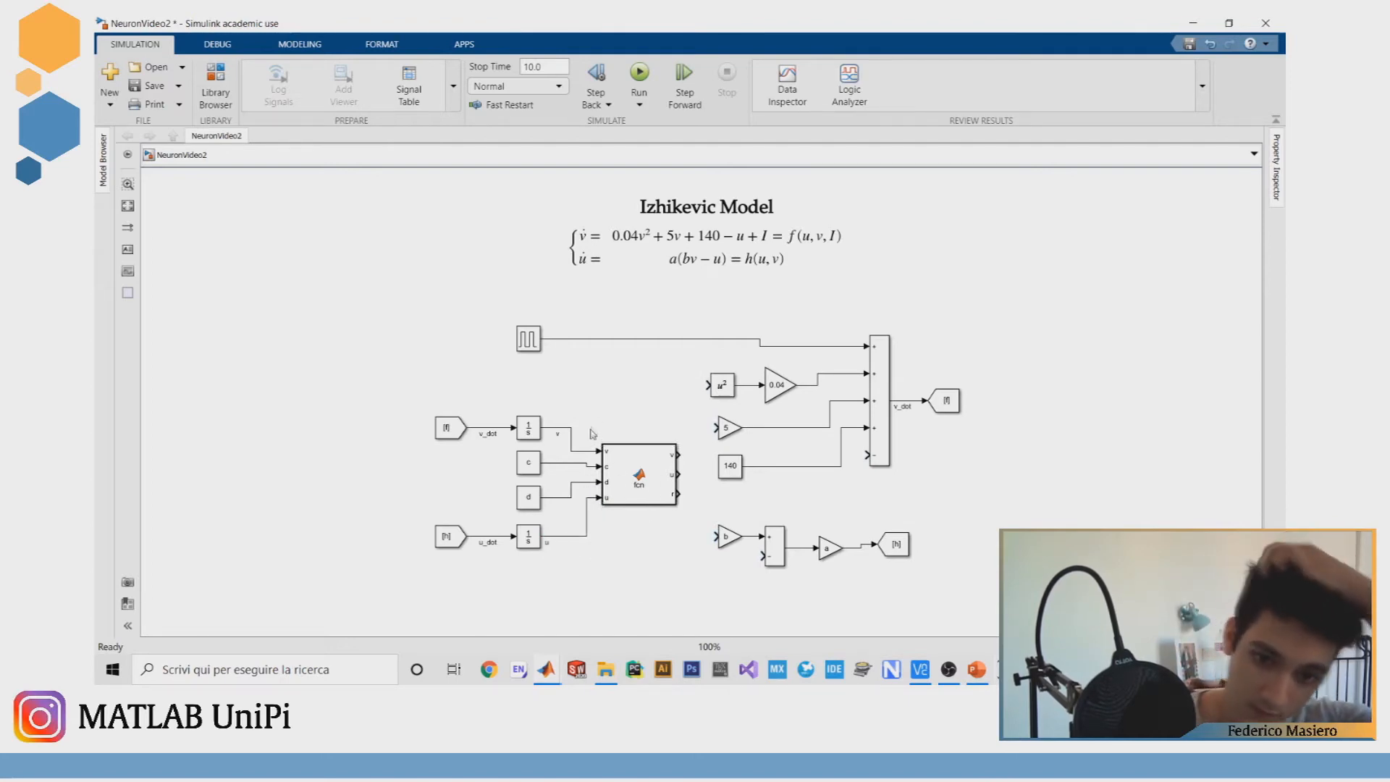
{"action": "left_click_drag", "start_coordinate": [409, 400], "coordinate": [529, 417]}
{"action": "left_click", "coordinate": [635, 412]}
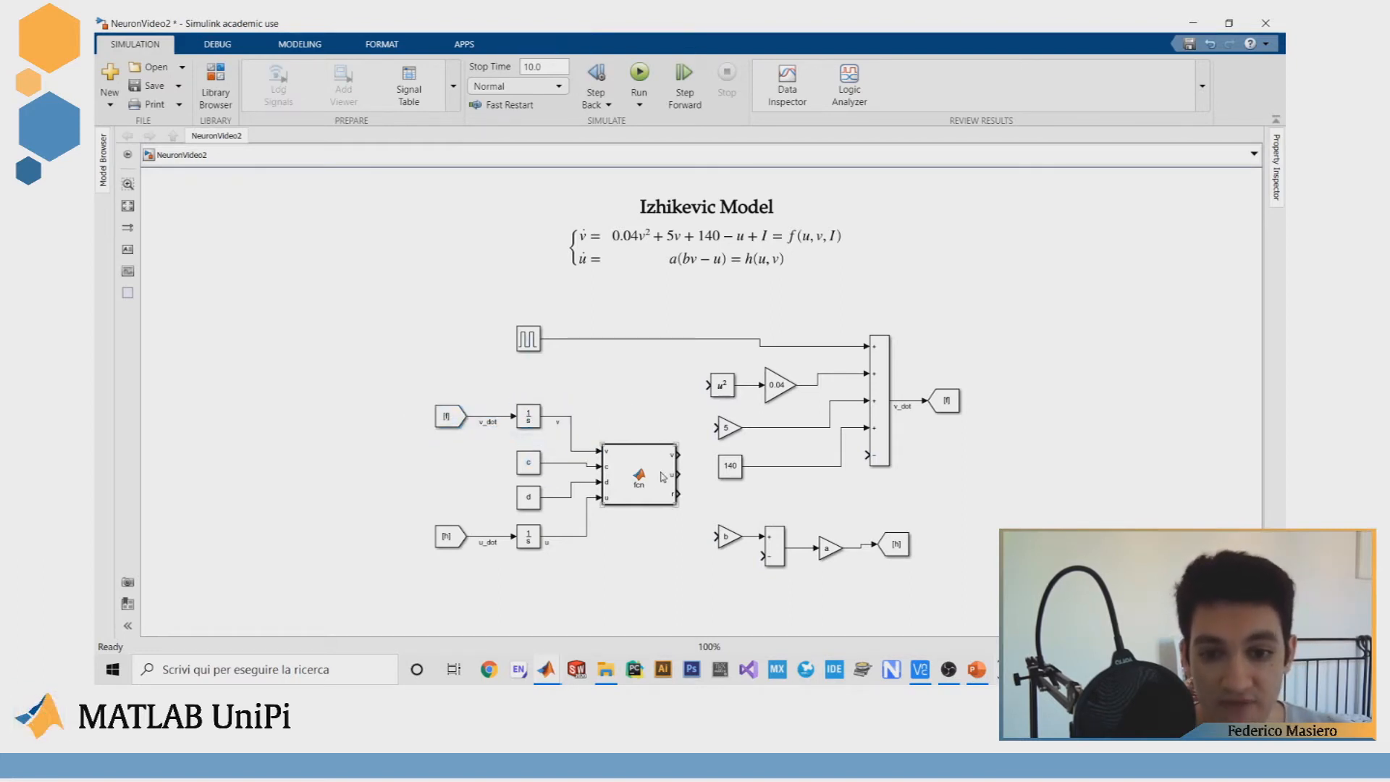
Step: Connect the function's v output to the square block and gains 5 and b, and its u output to the v_dot sum's last input
{"action": "left_click_drag", "start_coordinate": [678, 453], "coordinate": [709, 384]}
{"action": "left_click_drag", "start_coordinate": [695, 431], "coordinate": [718, 536]}
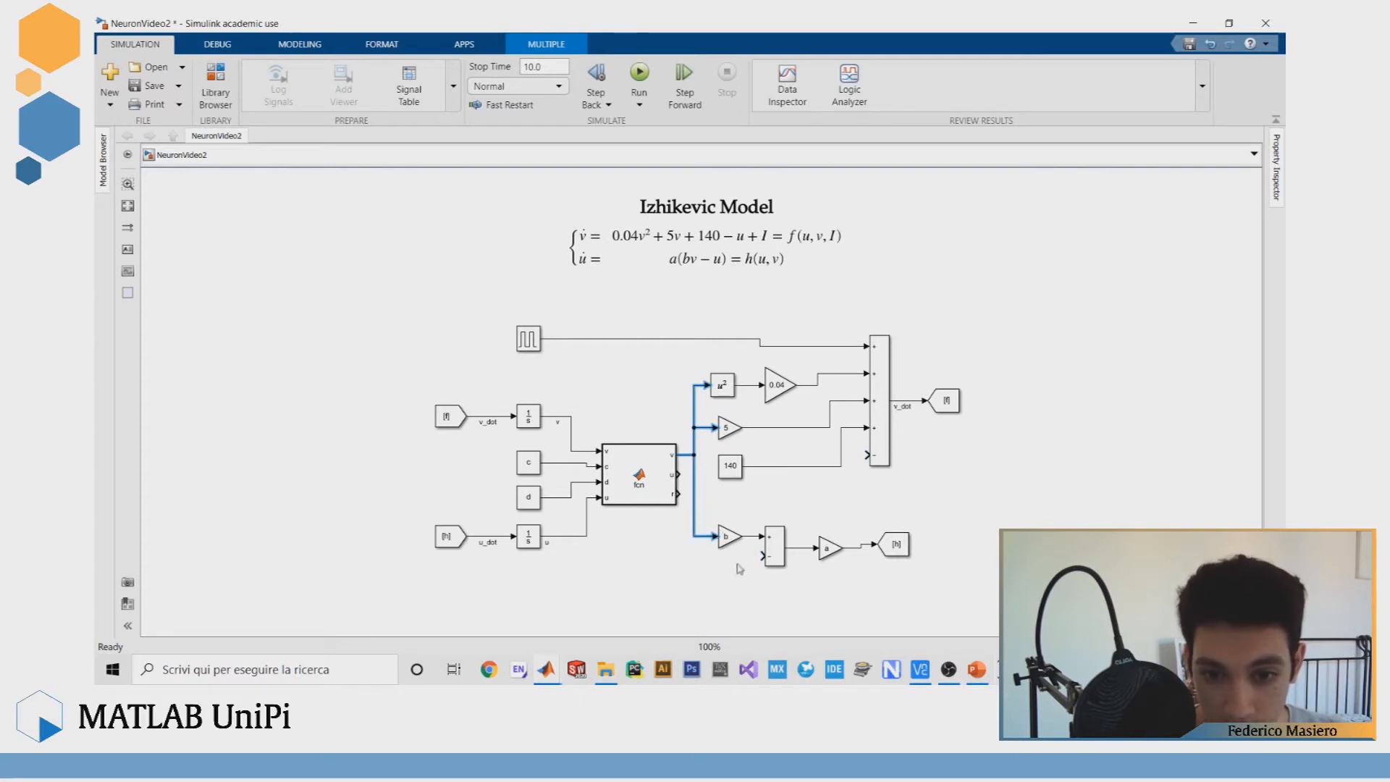
{"action": "left_click_drag", "start_coordinate": [644, 484], "coordinate": [865, 456]}
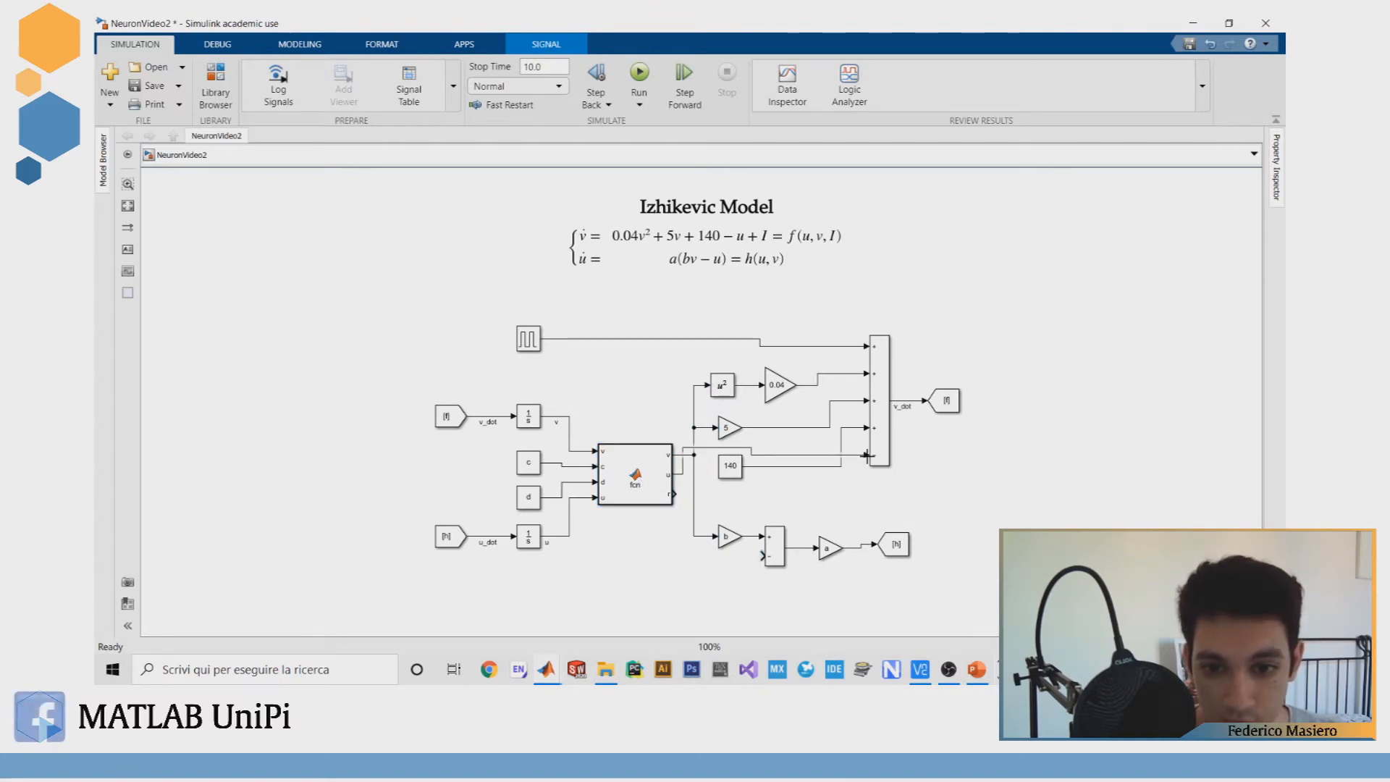
Step: Reroute the function's u output wire beneath the 140 constant and branch it to the minus input of the u_dot sum
{"action": "left_click_drag", "start_coordinate": [748, 451], "coordinate": [859, 478]}
{"action": "left_click", "coordinate": [907, 498]}
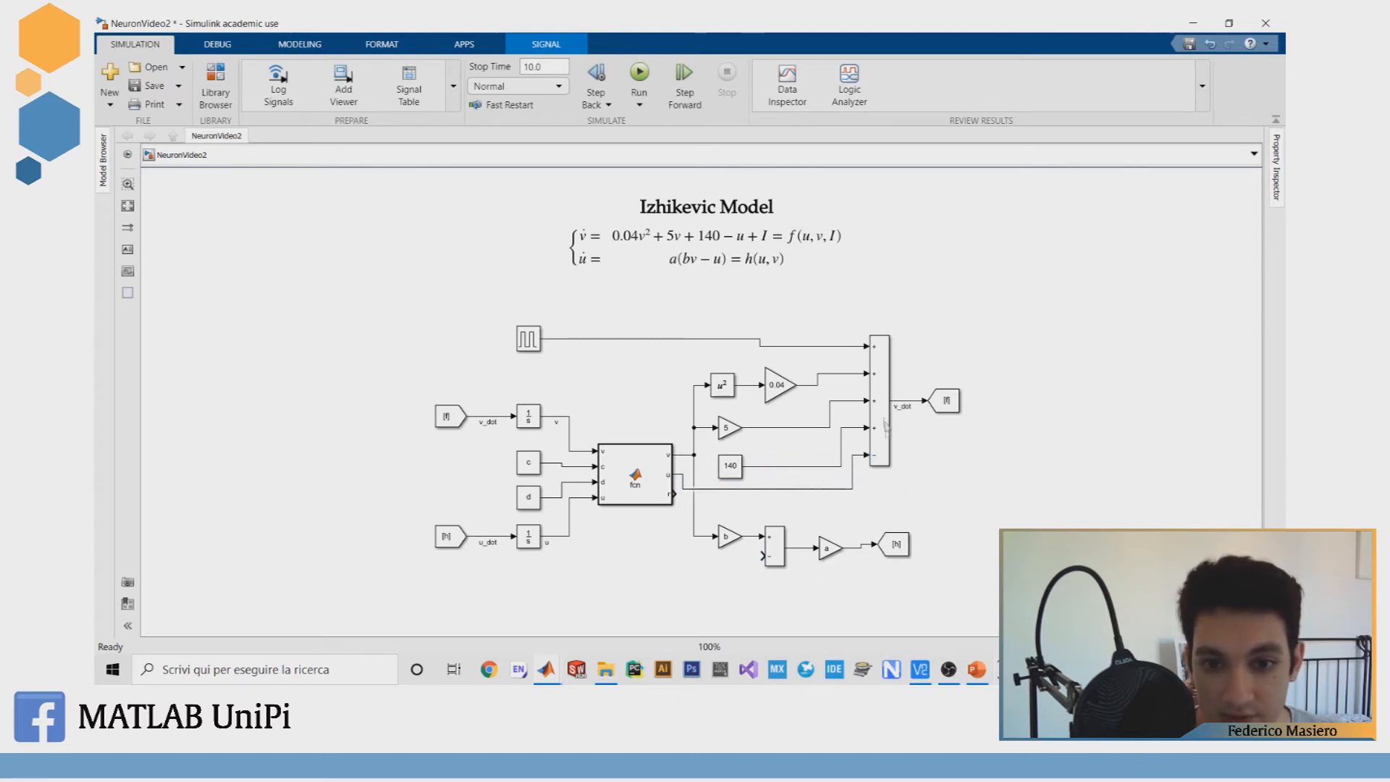
{"action": "left_click", "coordinate": [792, 235]}
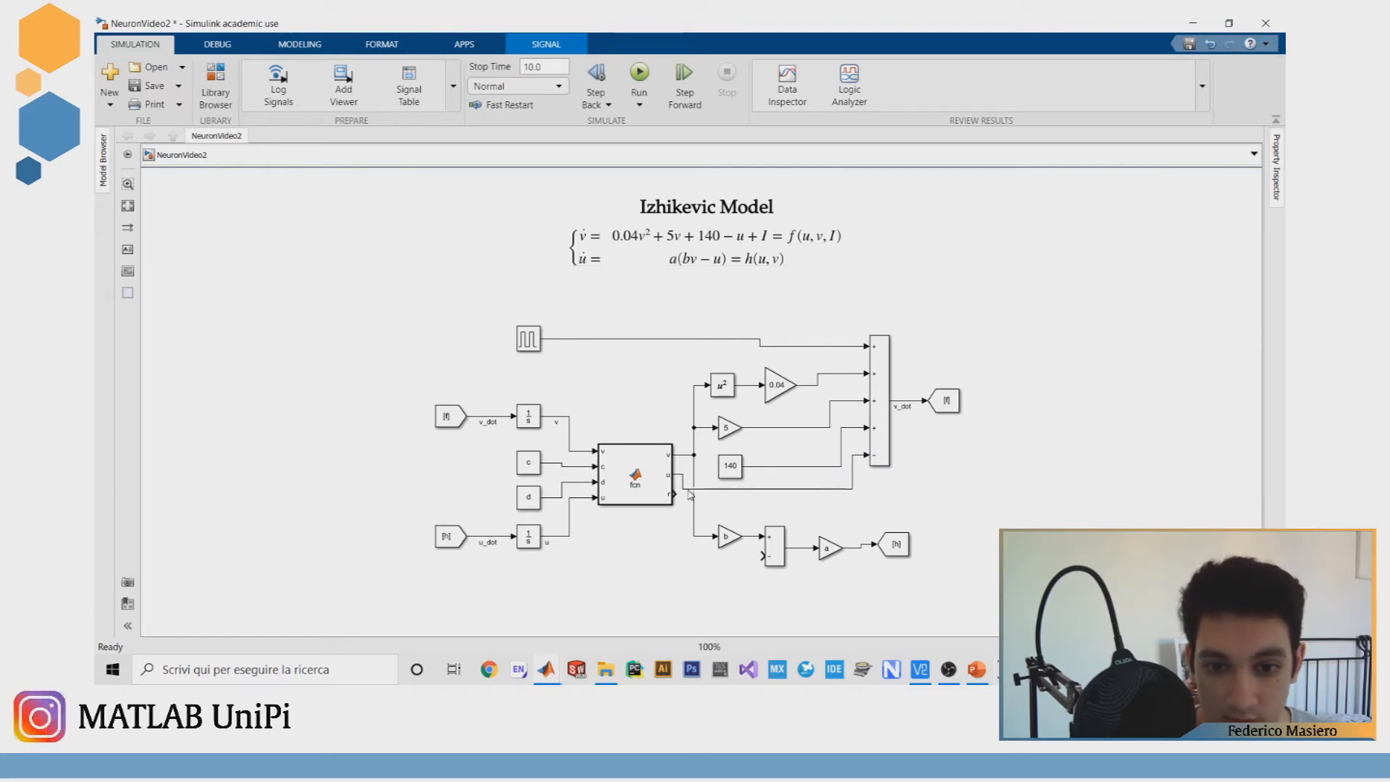
{"action": "left_click_drag", "start_coordinate": [690, 492], "coordinate": [761, 556]}
{"action": "left_click", "coordinate": [796, 612]}
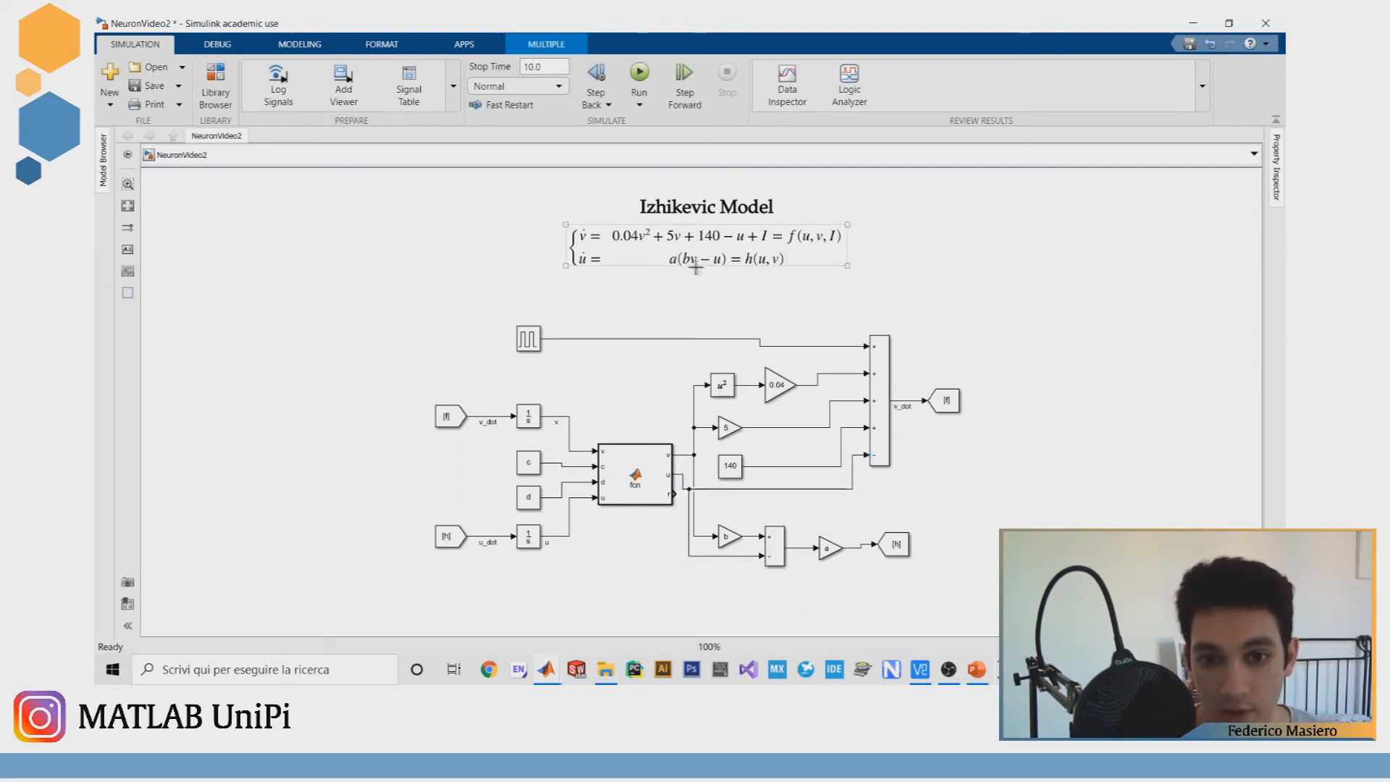
Step: Shift all the equation blocks and Goto blocks slightly rightward, away from the function block, keeping the u branch apart from the v line
{"action": "left_click", "coordinate": [689, 551]}
{"action": "left_click_drag", "start_coordinate": [684, 301], "coordinate": [981, 596]}
{"action": "key", "text": "Right"}
{"action": "key", "text": "Right"}
{"action": "key", "text": "Right"}
{"action": "key", "text": "Right"}
{"action": "key", "text": "Right"}
{"action": "key", "text": "Right"}
{"action": "left_click", "coordinate": [981, 595]}
{"action": "left_click_drag", "start_coordinate": [712, 518], "coordinate": [708, 482]}
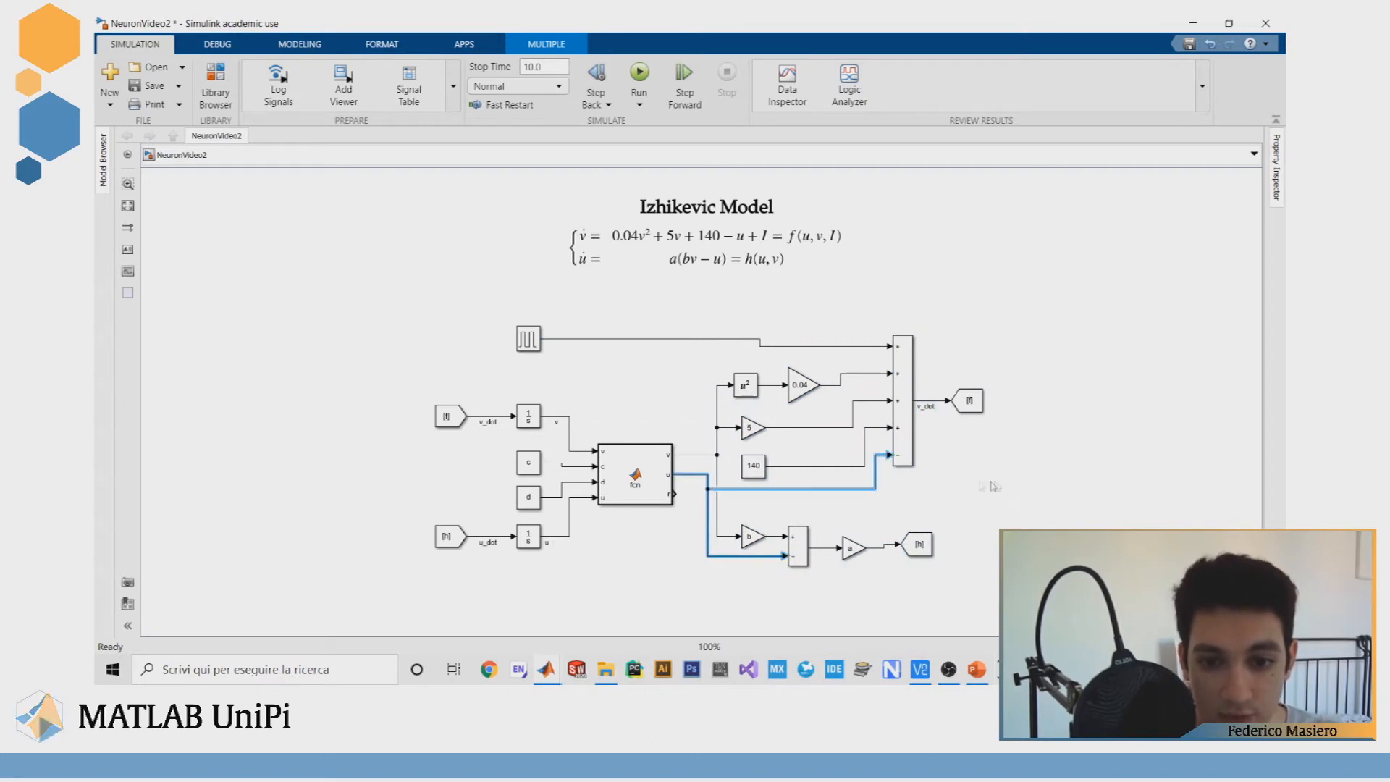
{"action": "left_click", "coordinate": [1101, 499]}
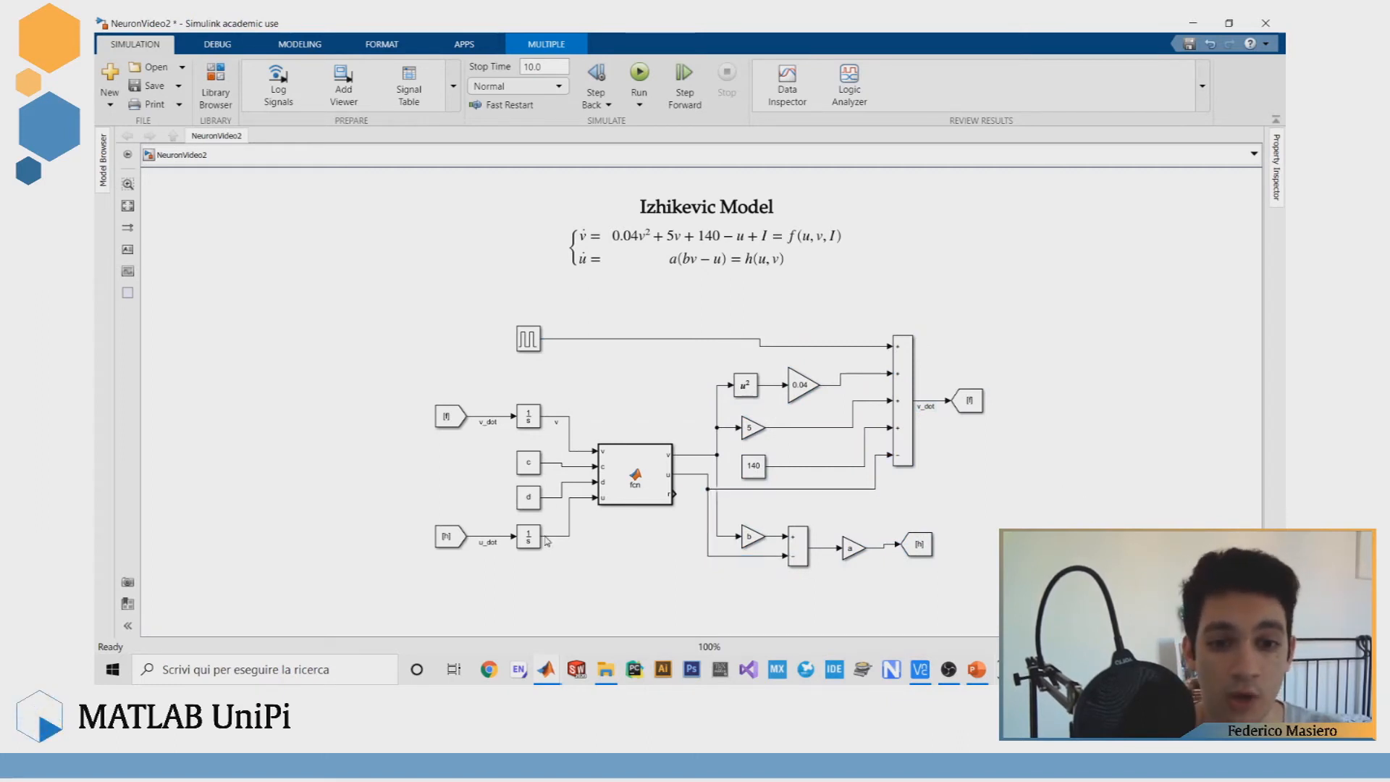
Step: Move the [h] From block and the u integrator slightly downward together
{"action": "left_click_drag", "start_coordinate": [553, 579], "coordinate": [400, 531]}
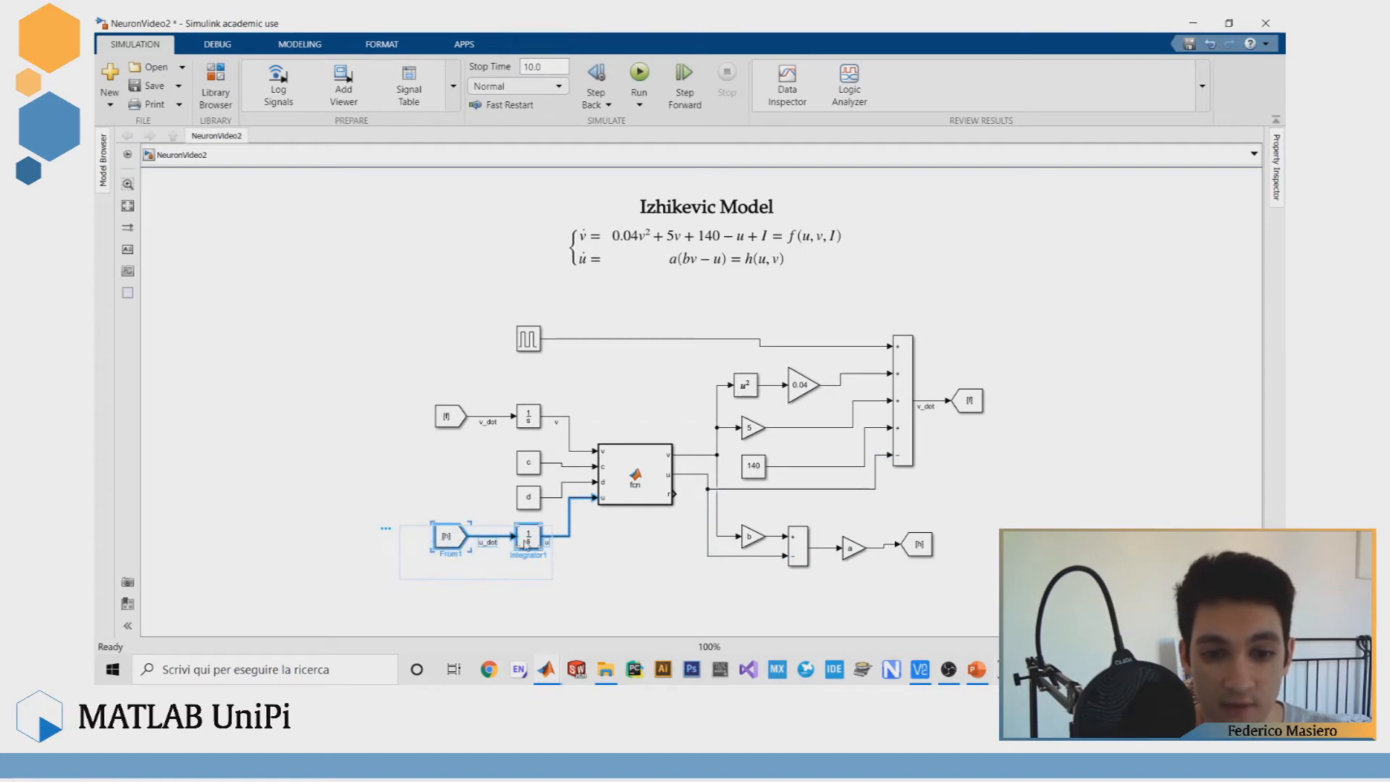
{"action": "left_click_drag", "start_coordinate": [529, 543], "coordinate": [529, 554]}
{"action": "left_click", "coordinate": [671, 563]}
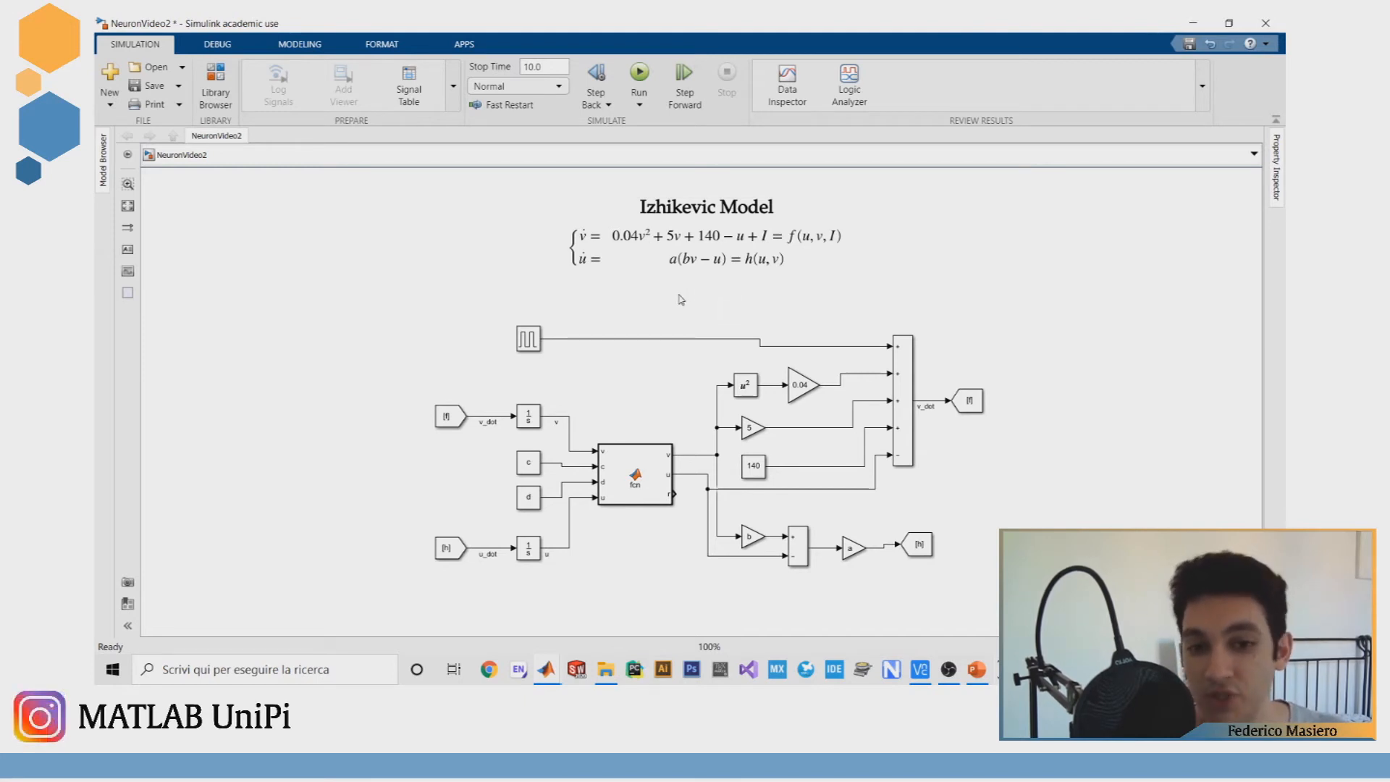
{"action": "left_click", "coordinate": [627, 252]}
{"action": "left_click", "coordinate": [600, 279]}
{"action": "left_click", "coordinate": [620, 485]}
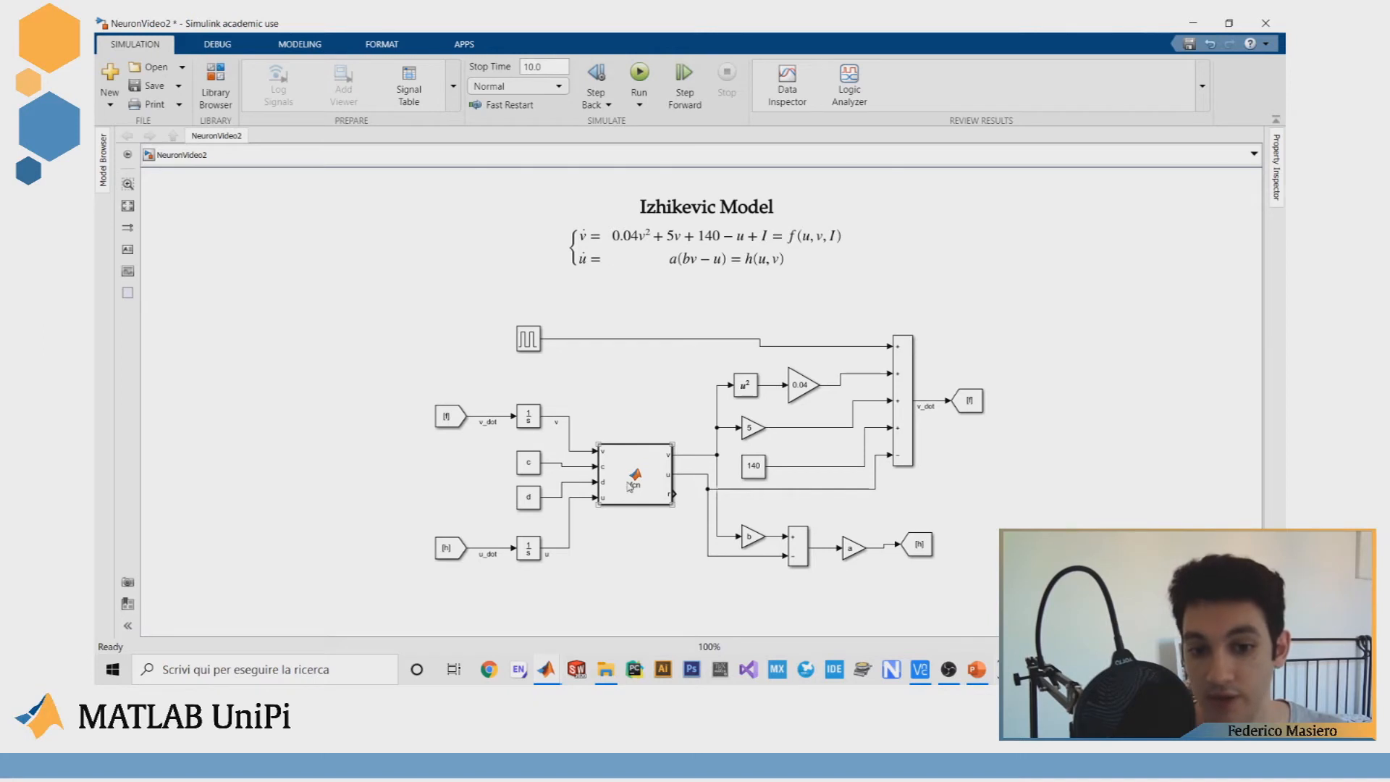
{"action": "left_click", "coordinate": [643, 523]}
{"action": "left_click", "coordinate": [532, 425]}
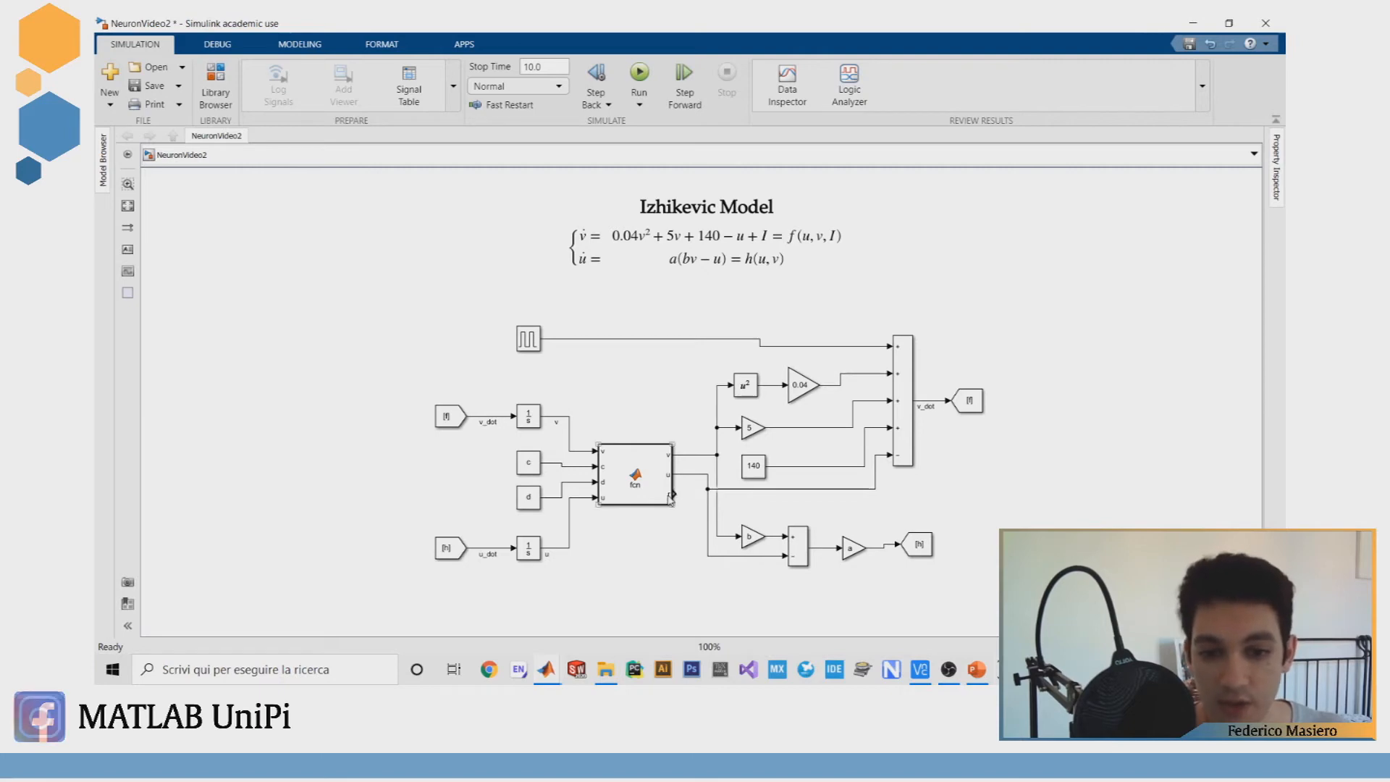
Step: Set the v integrator's external reset to rising and its initial condition to the workspace variable c
{"action": "double_click", "coordinate": [529, 417]}
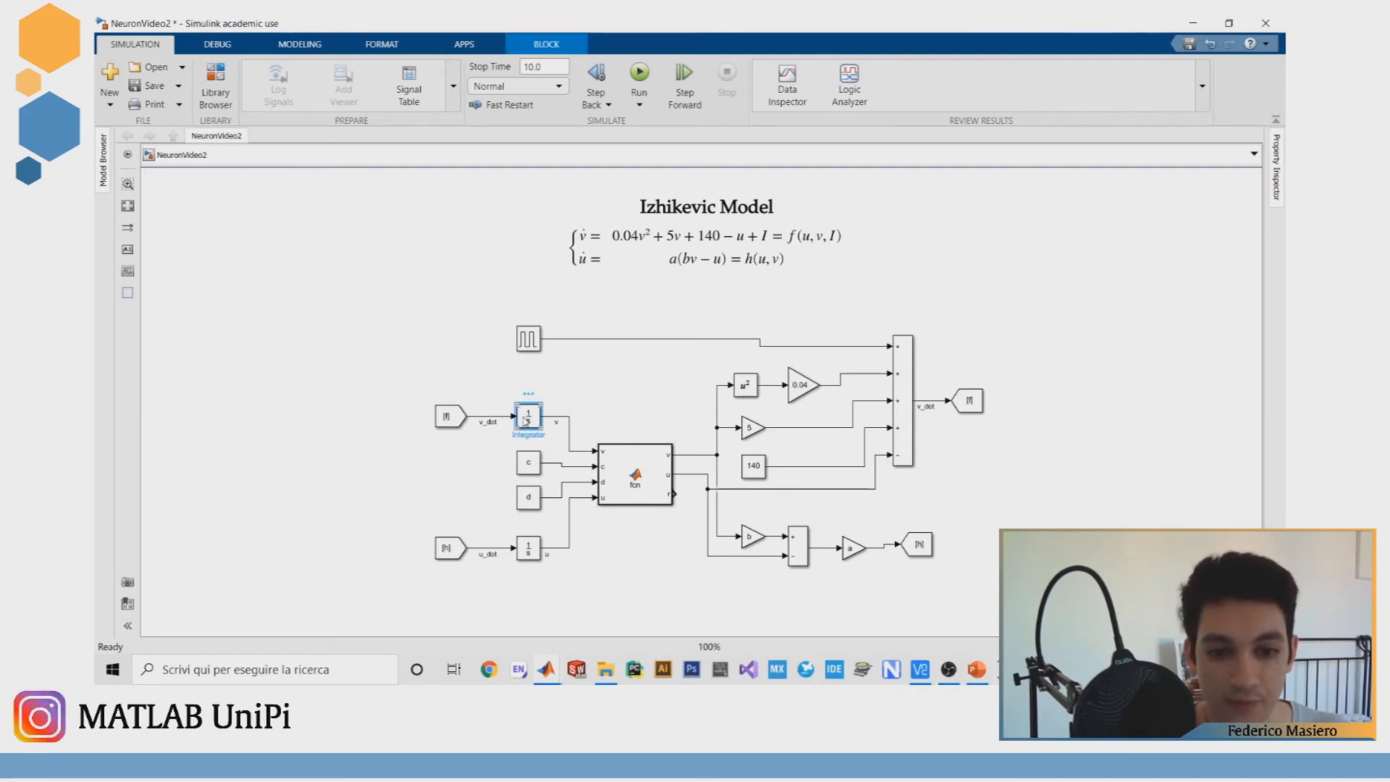
{"action": "left_click", "coordinate": [646, 297]}
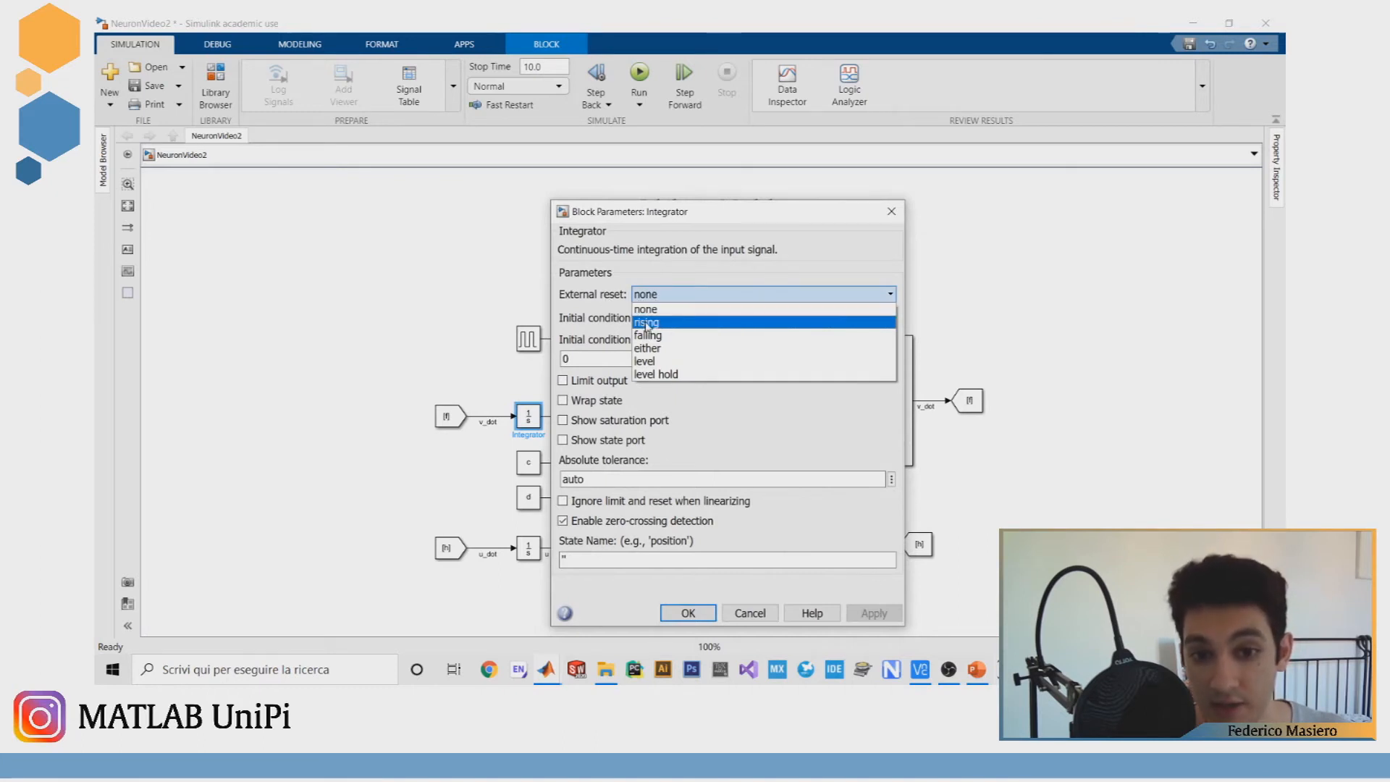
{"action": "left_click", "coordinate": [646, 322]}
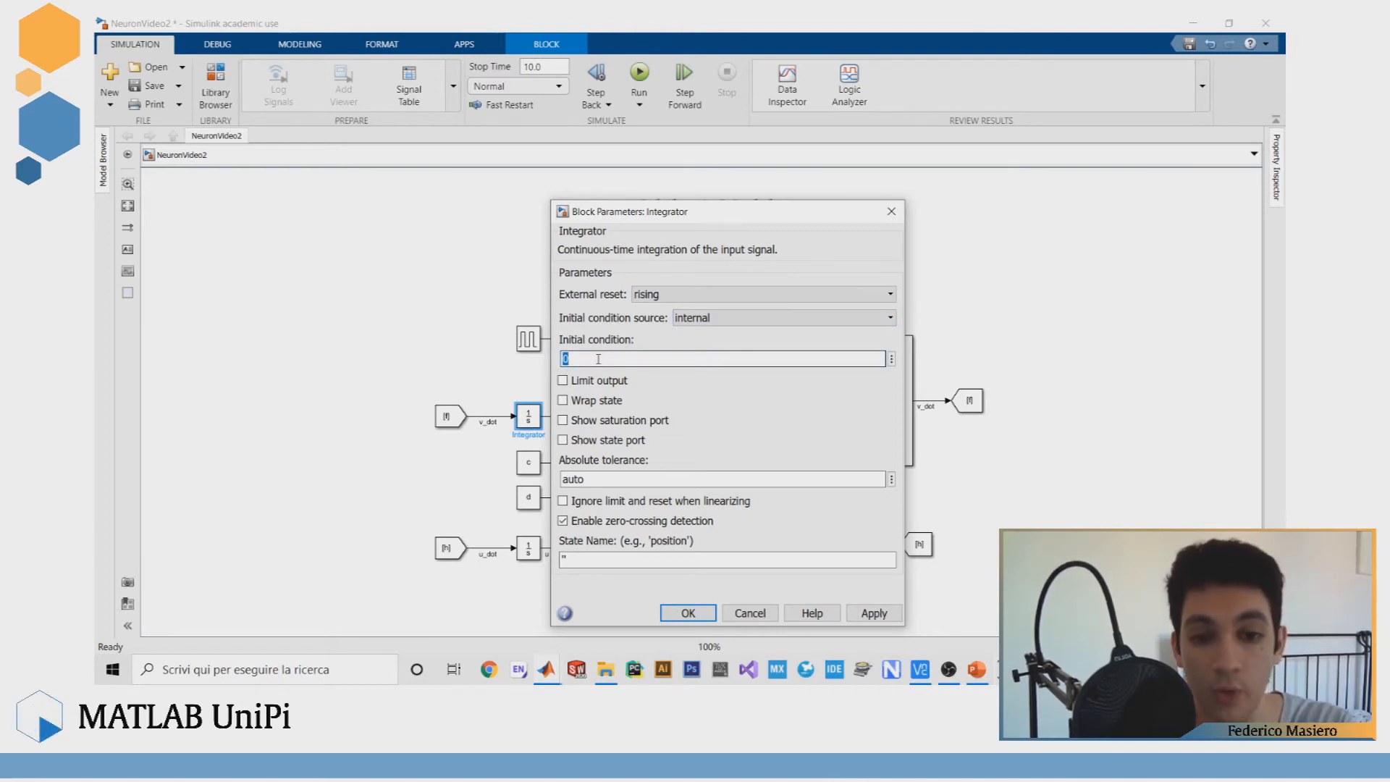
{"action": "type", "text": "c"}
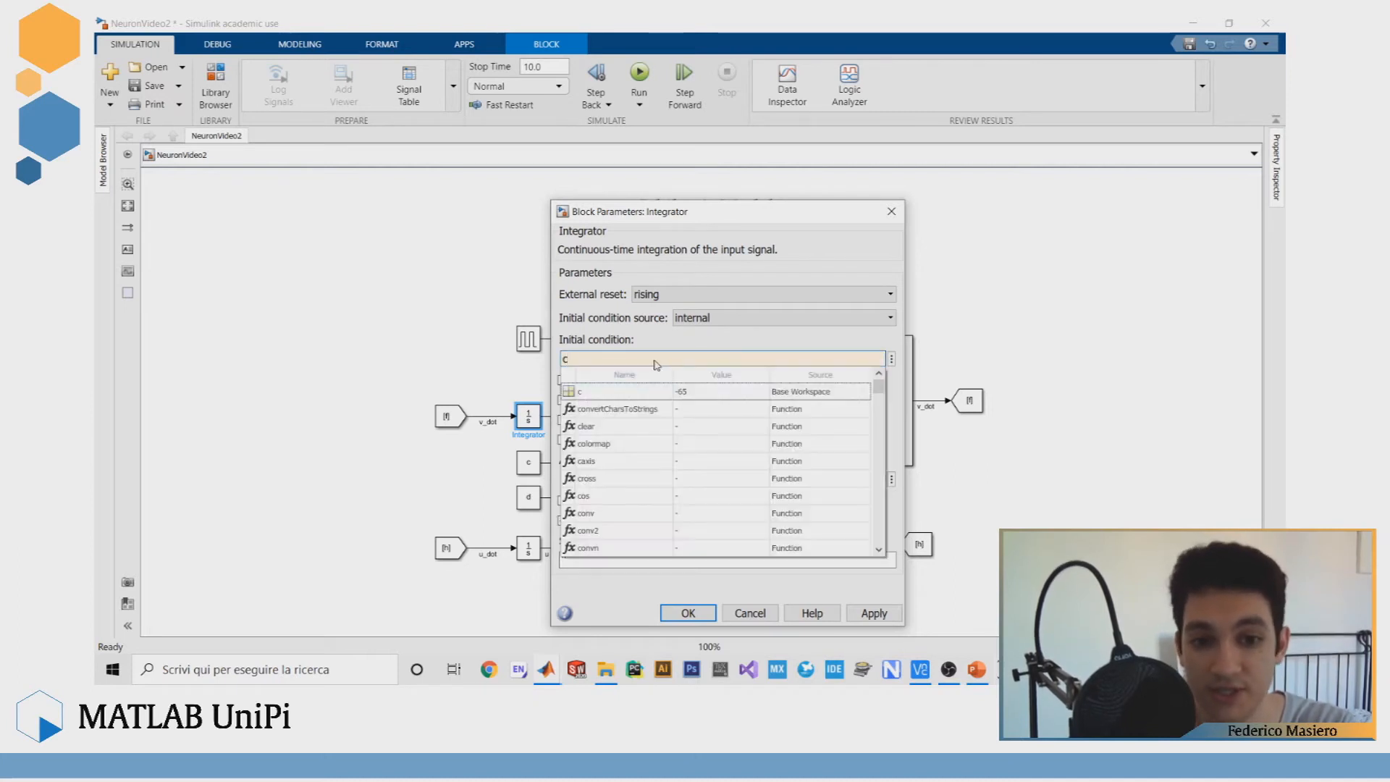
{"action": "left_click", "coordinate": [605, 391]}
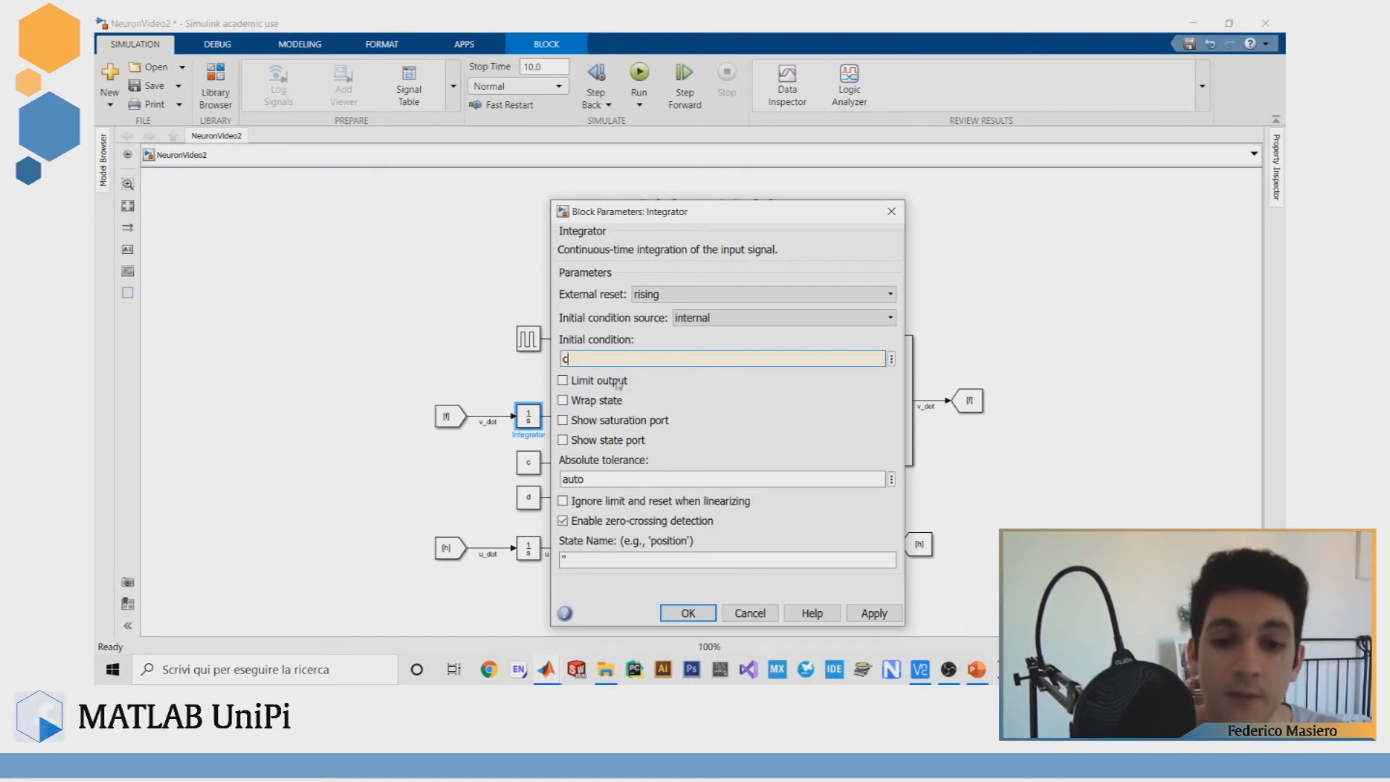
Step: Limit the v integrator's output with an upper saturation limit of 30 and accept the block parameters
{"action": "left_click", "coordinate": [562, 381]}
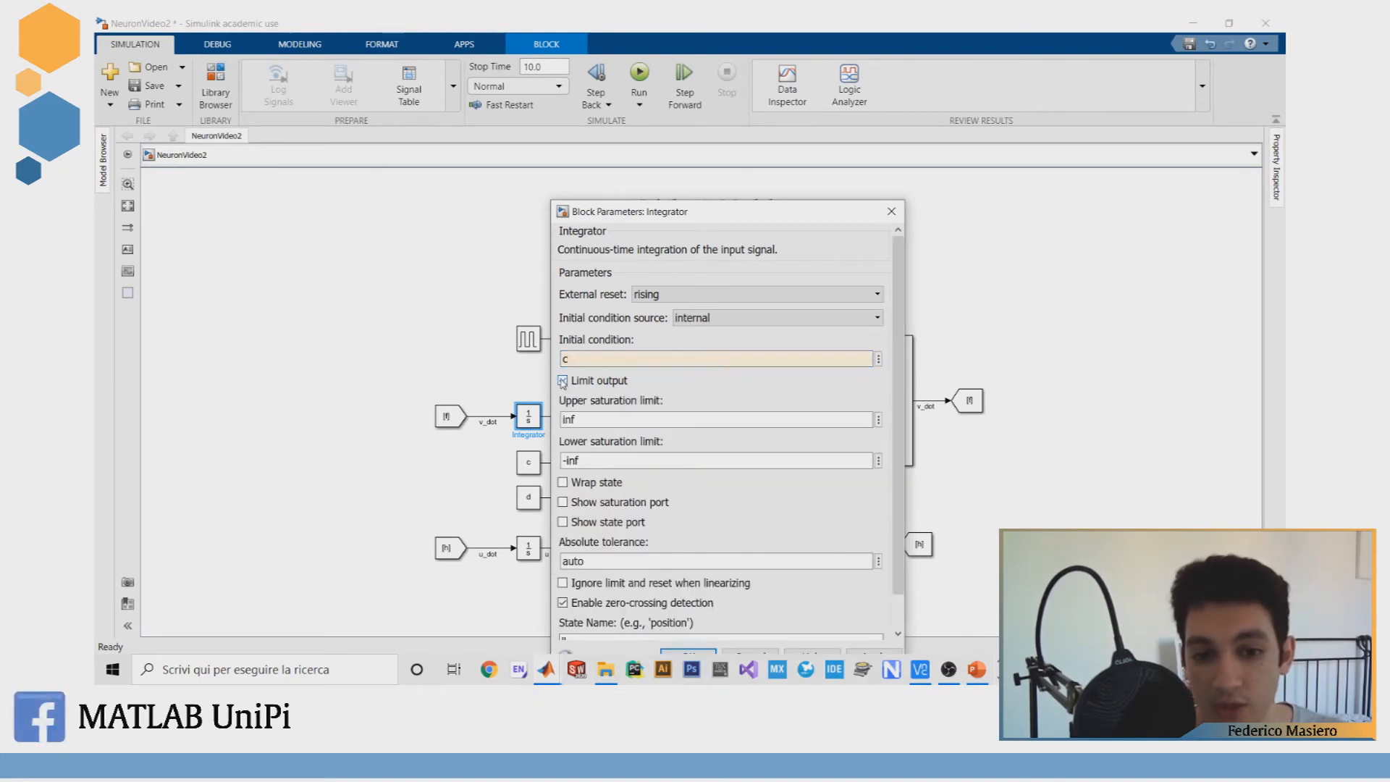
{"action": "double_click", "coordinate": [570, 420]}
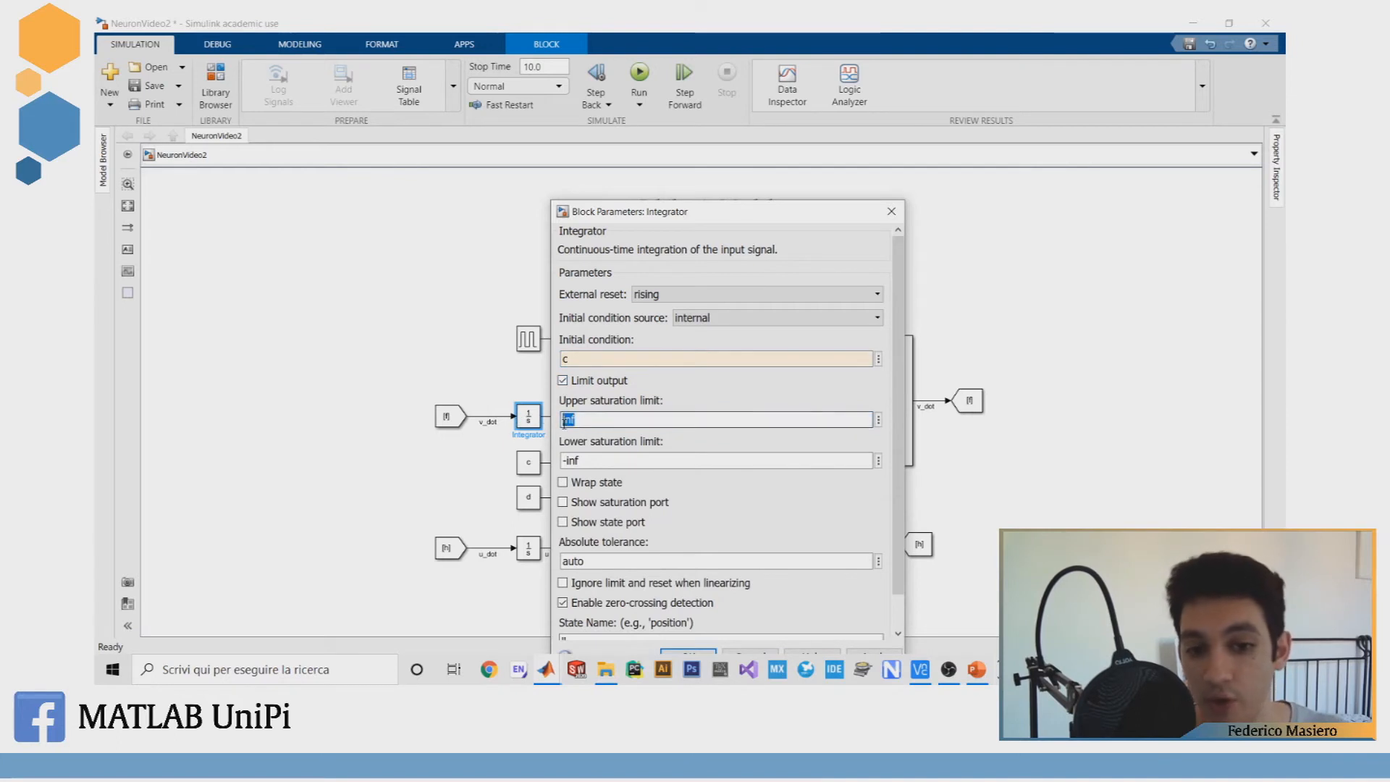
{"action": "type", "text": "30"}
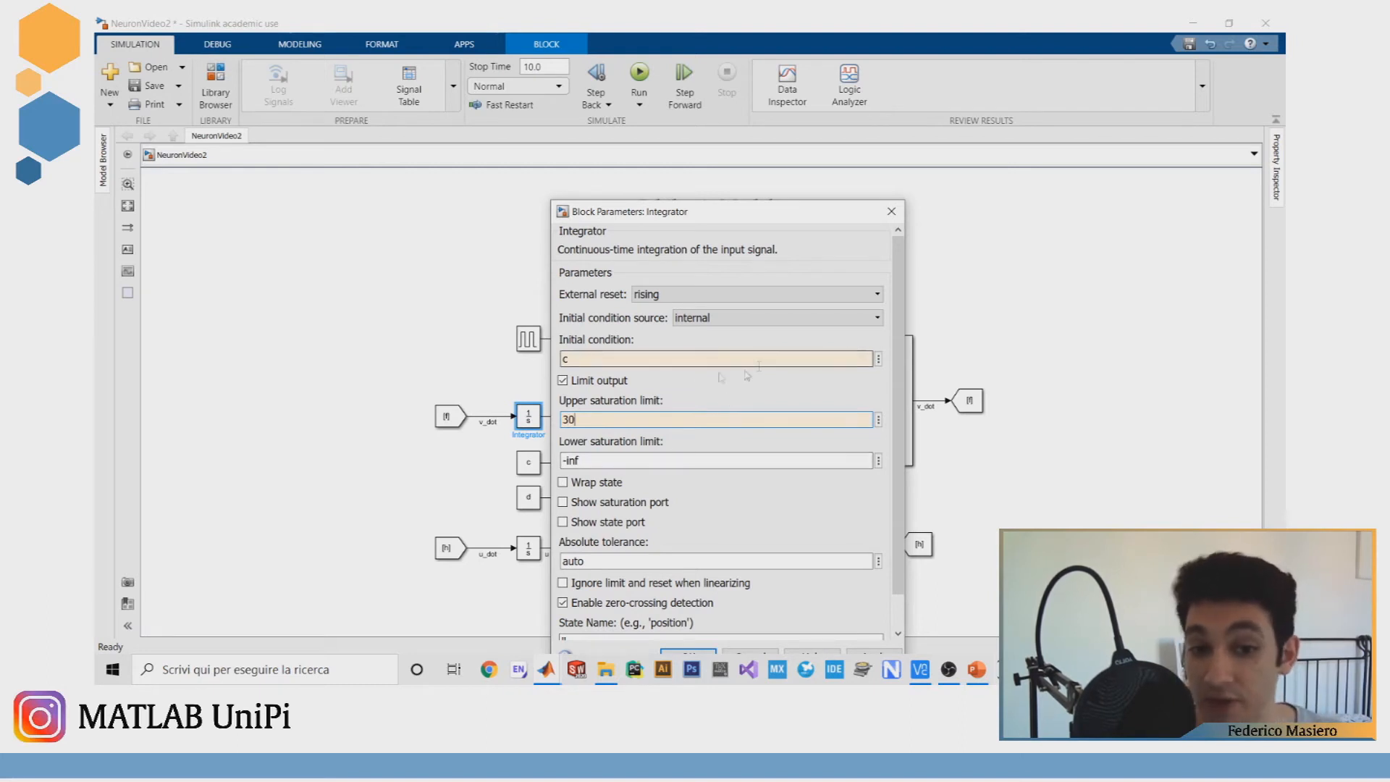
{"action": "scroll", "coordinate": [897, 410], "scroll_direction": "down", "scroll_amount": 2}
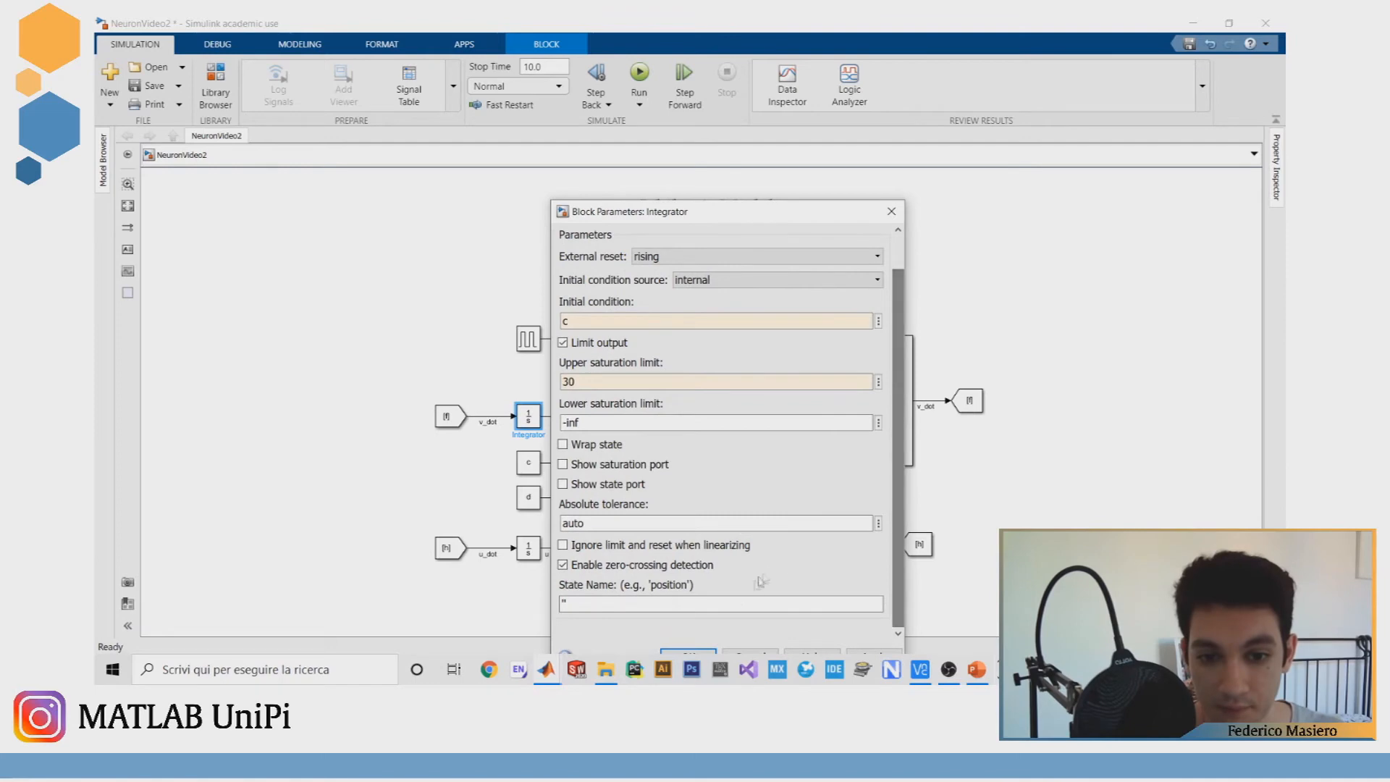
{"action": "left_click", "coordinate": [679, 654]}
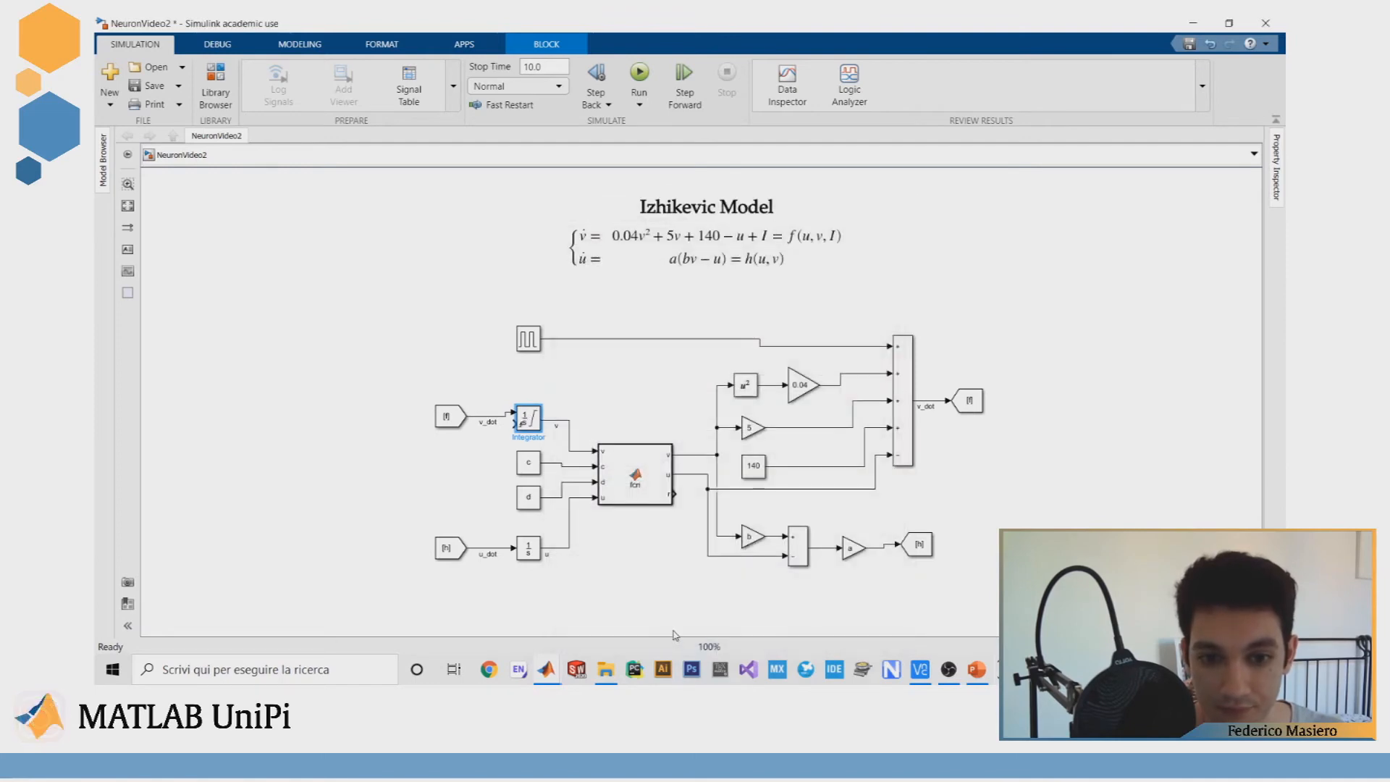
Step: Set the u integrator's external reset to rising and its initial condition to d, and accept the parameters
{"action": "double_click", "coordinate": [529, 551]}
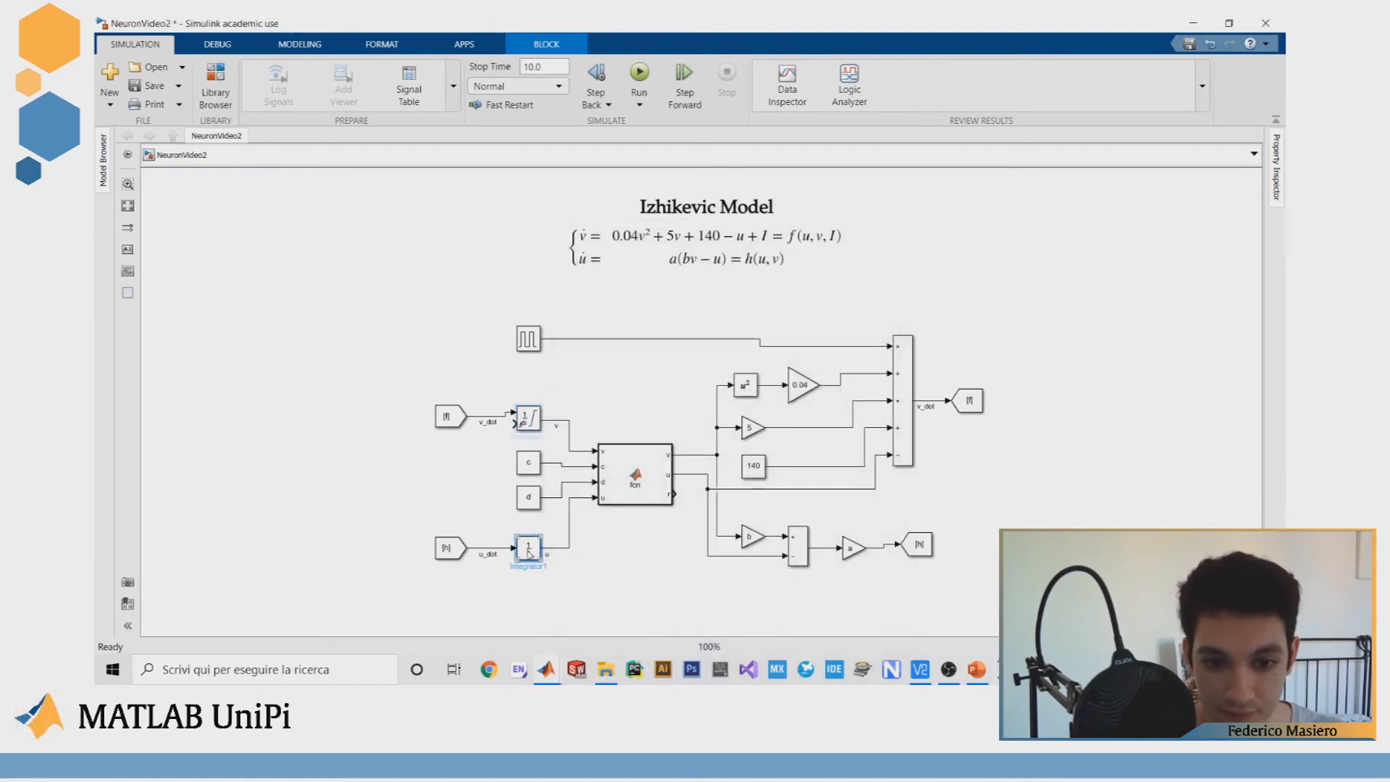
{"action": "left_click", "coordinate": [674, 320]}
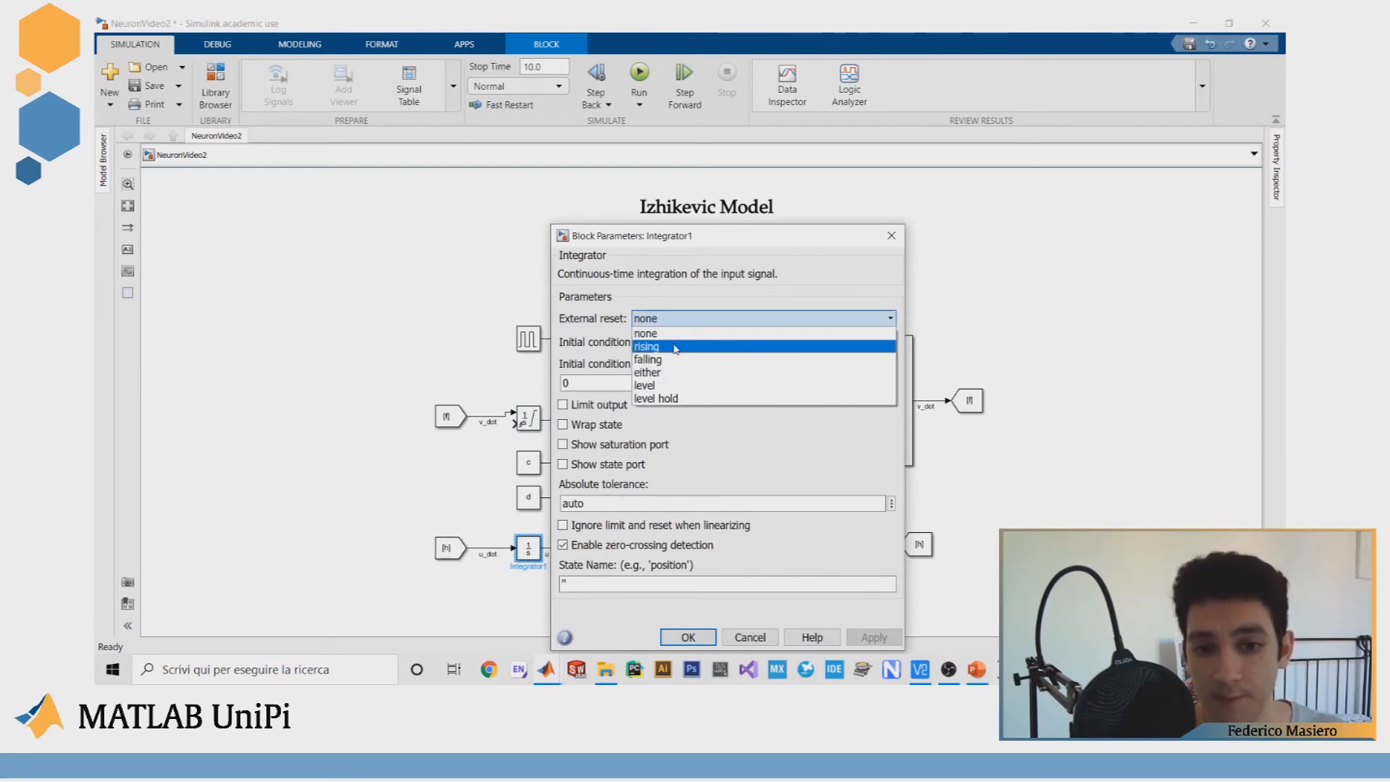
{"action": "left_click", "coordinate": [675, 347]}
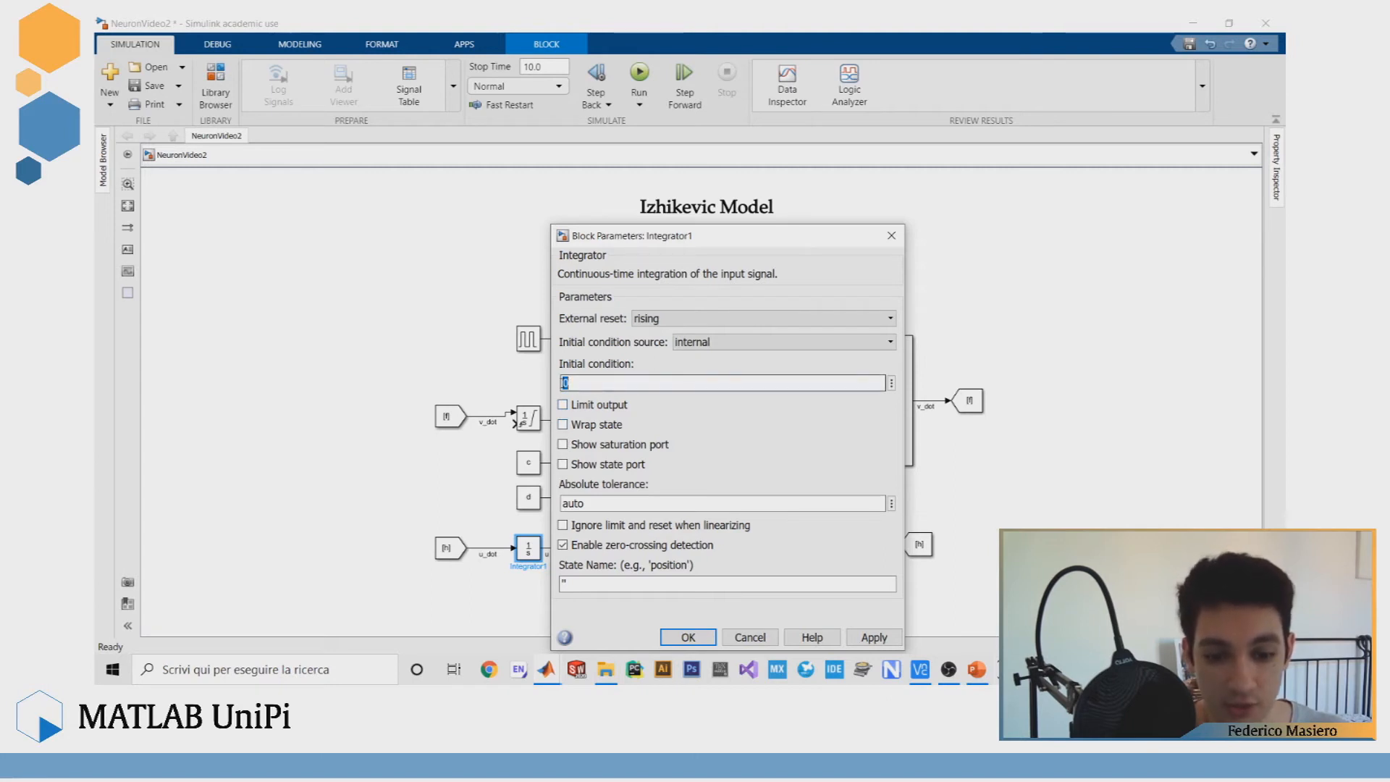
{"action": "type", "text": "d"}
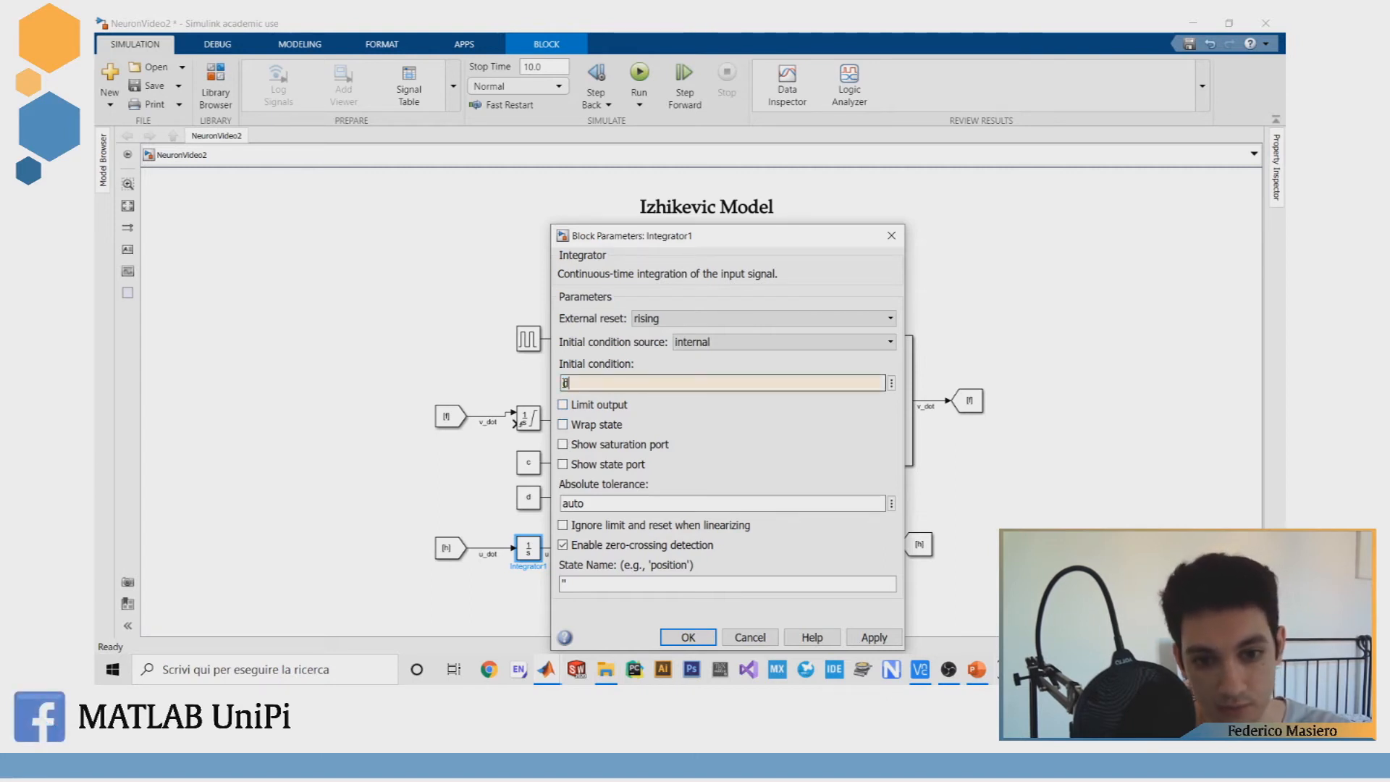
{"action": "left_click", "coordinate": [577, 419]}
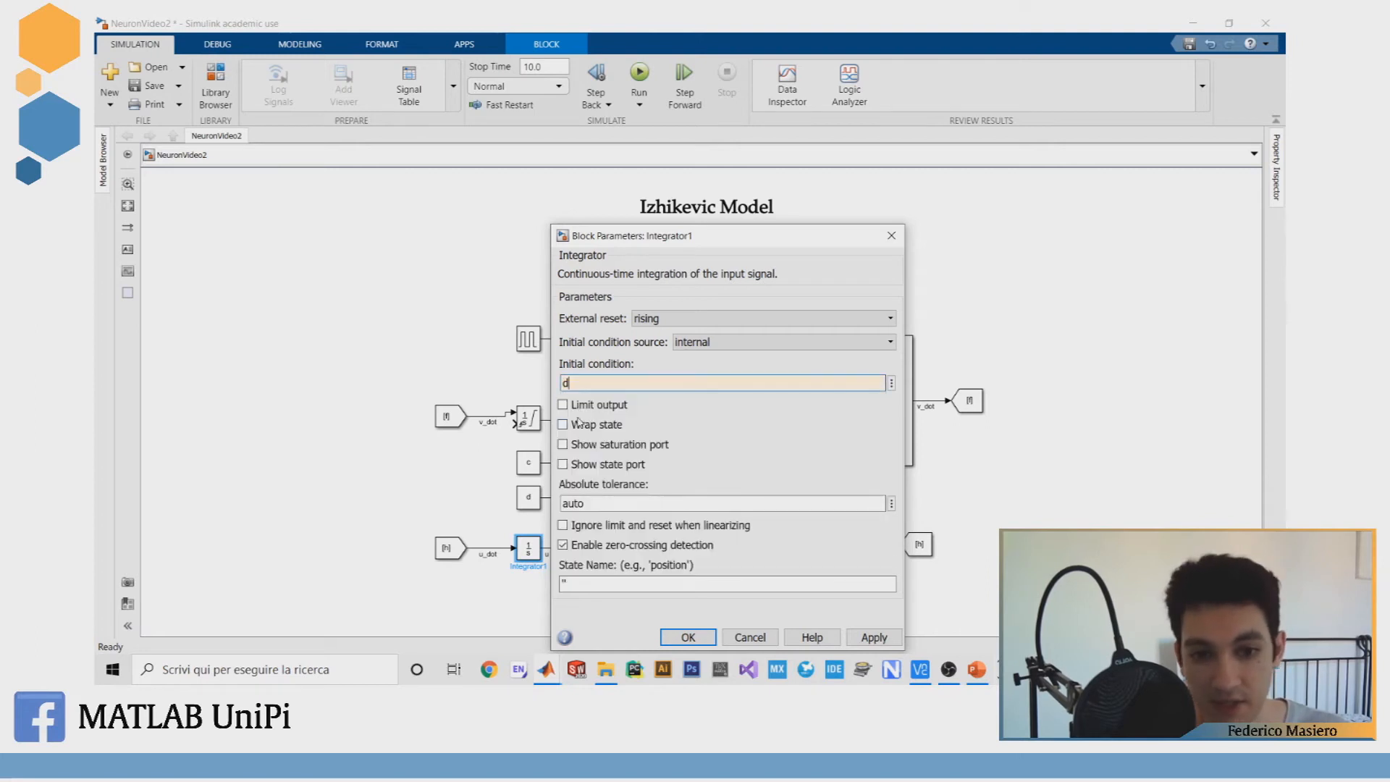
{"action": "left_click", "coordinate": [872, 637]}
{"action": "left_click", "coordinate": [677, 637]}
Step: Connect the function's third output to the reset inputs of both integrators, and shift the [f] and [h] From blocks upward
{"action": "left_click_drag", "start_coordinate": [671, 495], "coordinate": [539, 592]}
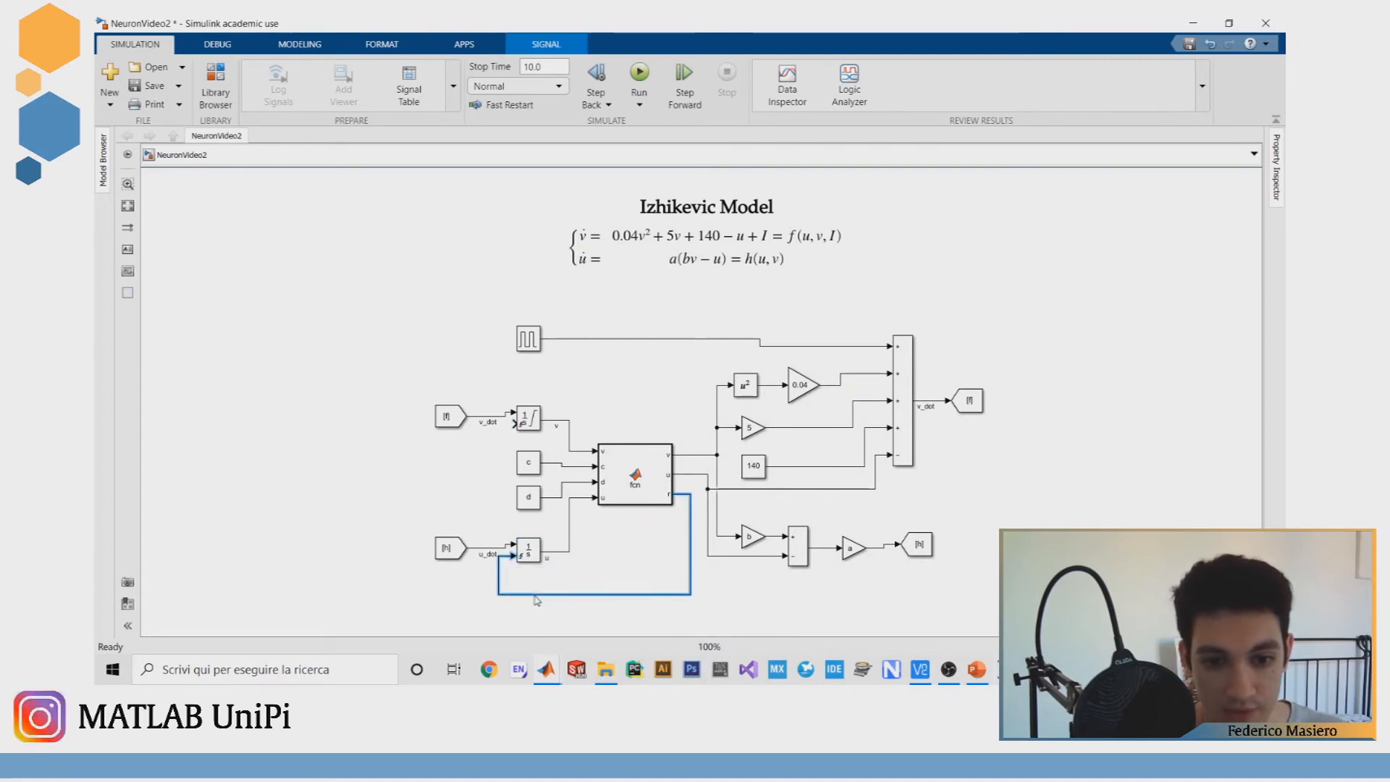
{"action": "mouse_move", "coordinate": [499, 556]}
{"action": "left_mouse_down"}
{"action": "mouse_move", "coordinate": [515, 425]}
{"action": "mouse_move", "coordinate": [447, 417]}
{"action": "mouse_move", "coordinate": [447, 393]}
{"action": "left_mouse_up"}
{"action": "left_click_drag", "start_coordinate": [446, 545], "coordinate": [446, 528]}
{"action": "left_click", "coordinate": [444, 564]}
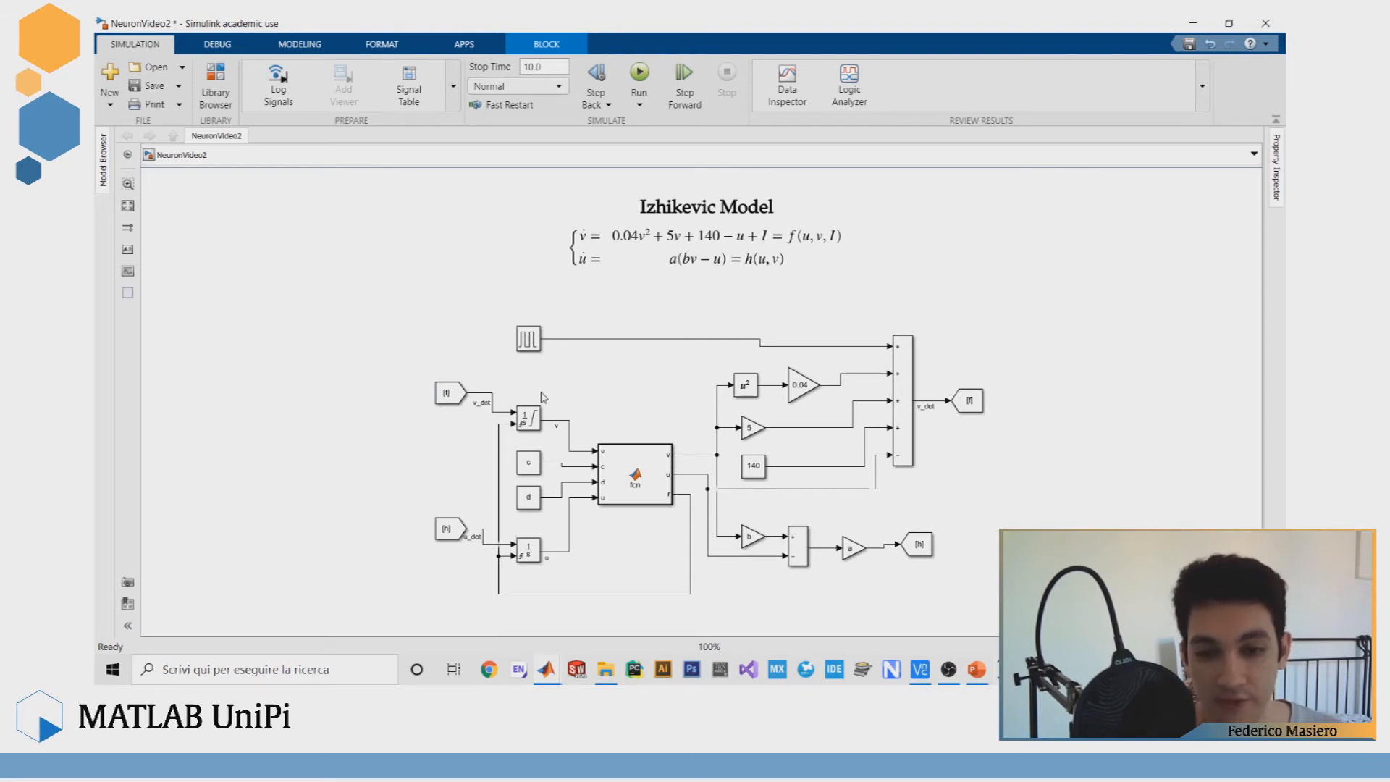
{"action": "left_click", "coordinate": [506, 433]}
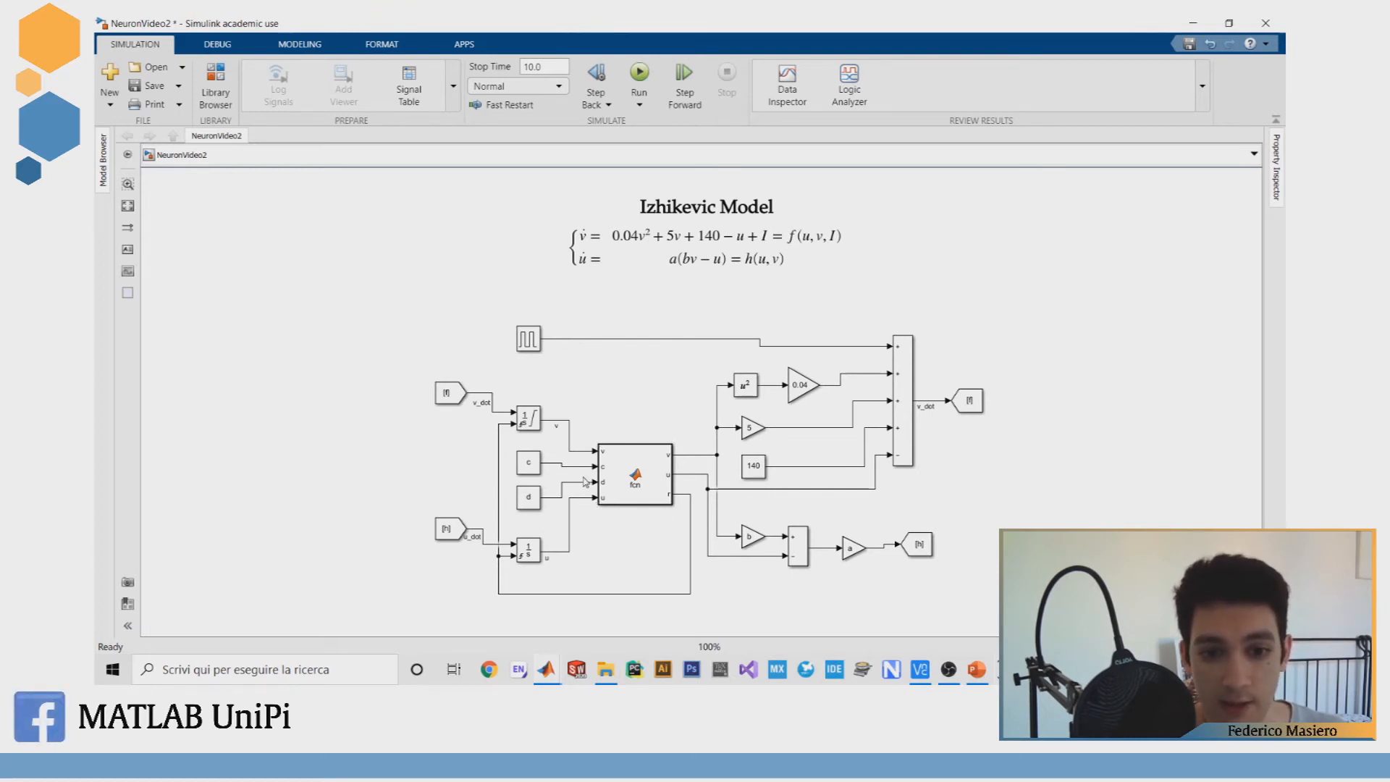
Step: Set the Pulse Generator's amplitude to I and its period to STOP/2, and apply the parameters
{"action": "double_click", "coordinate": [528, 339]}
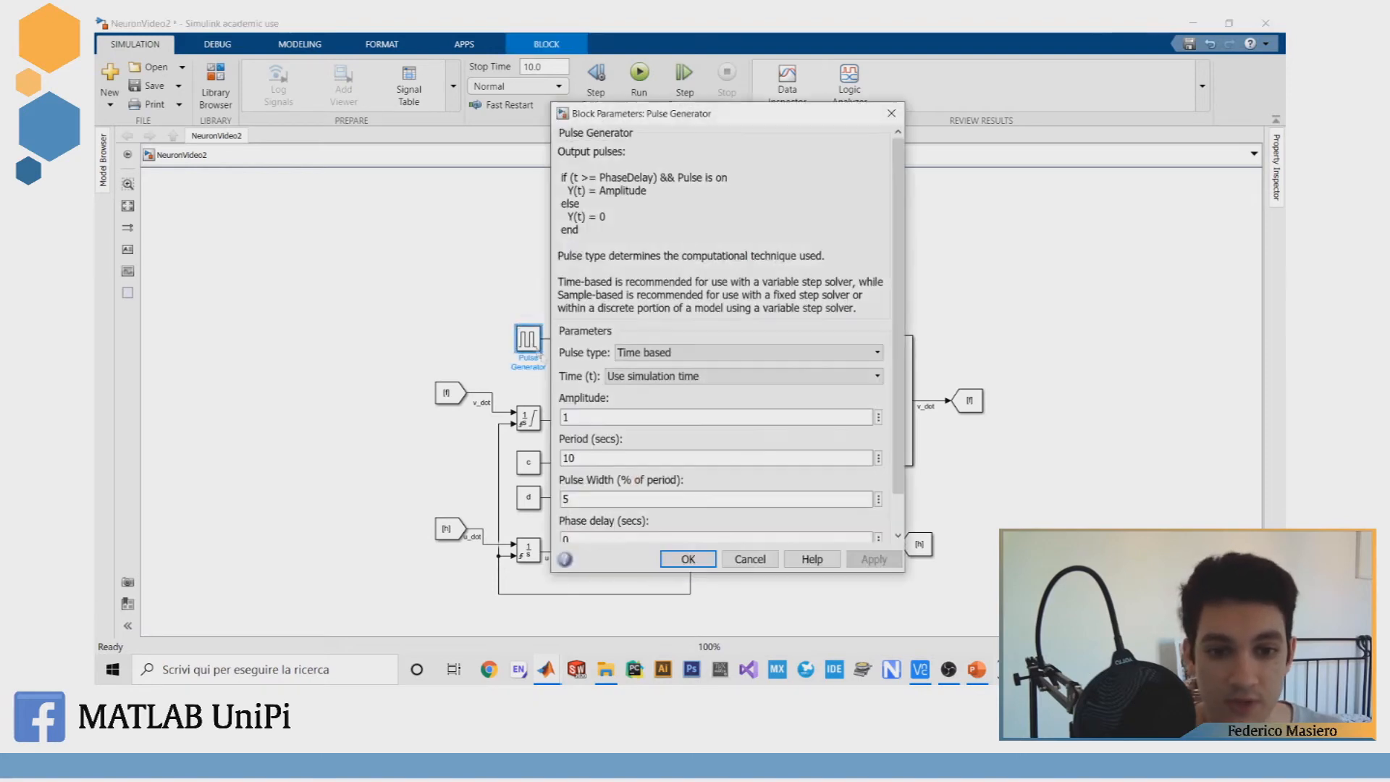
{"action": "left_click_drag", "start_coordinate": [550, 421], "coordinate": [576, 419]}
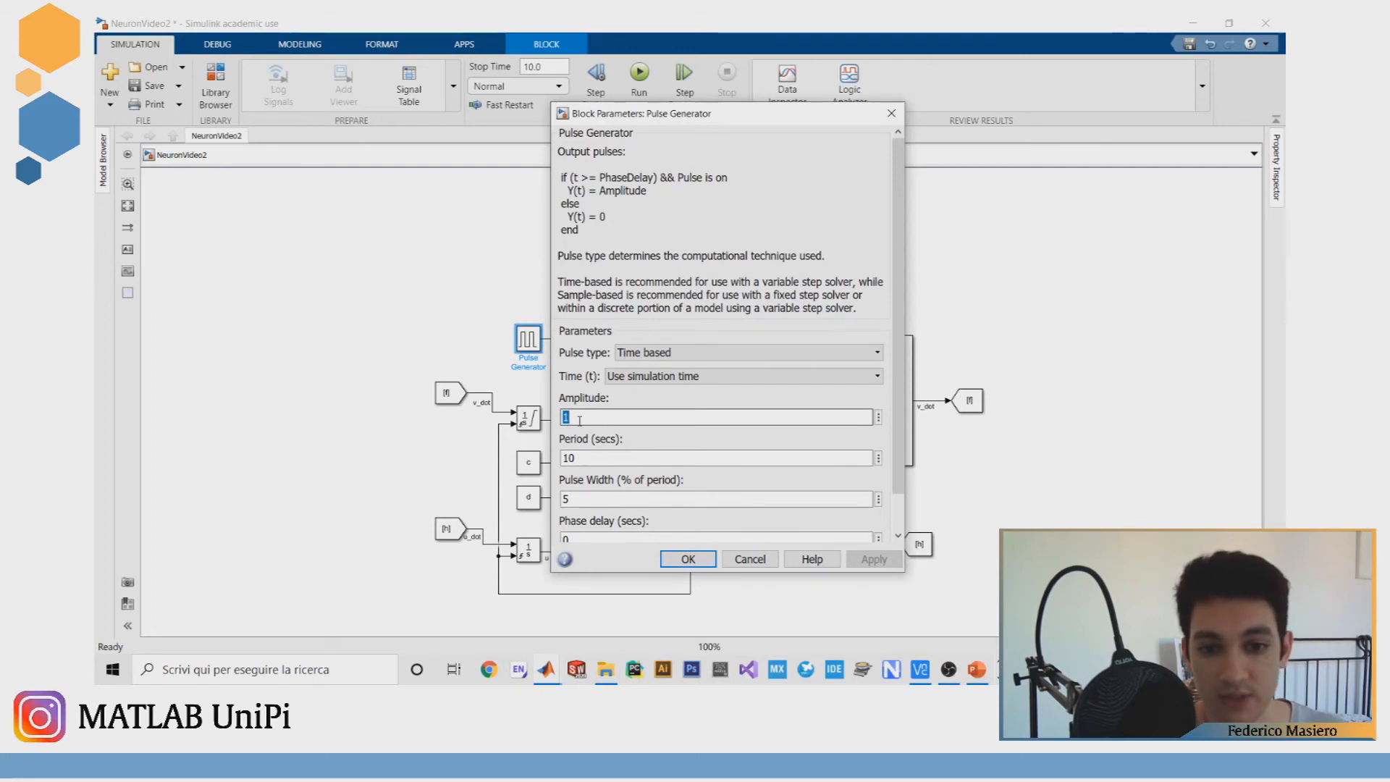
{"action": "type", "text": "I"}
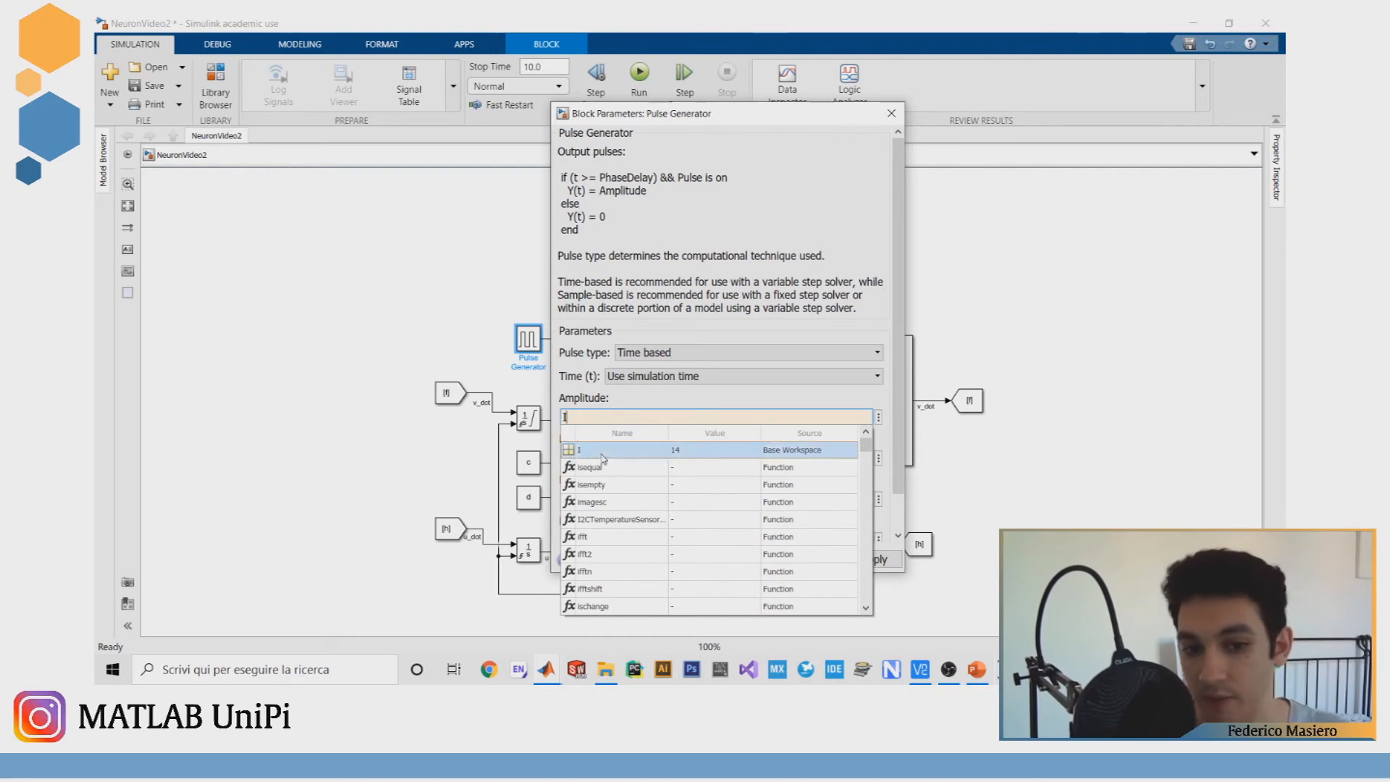
{"action": "left_click", "coordinate": [592, 452]}
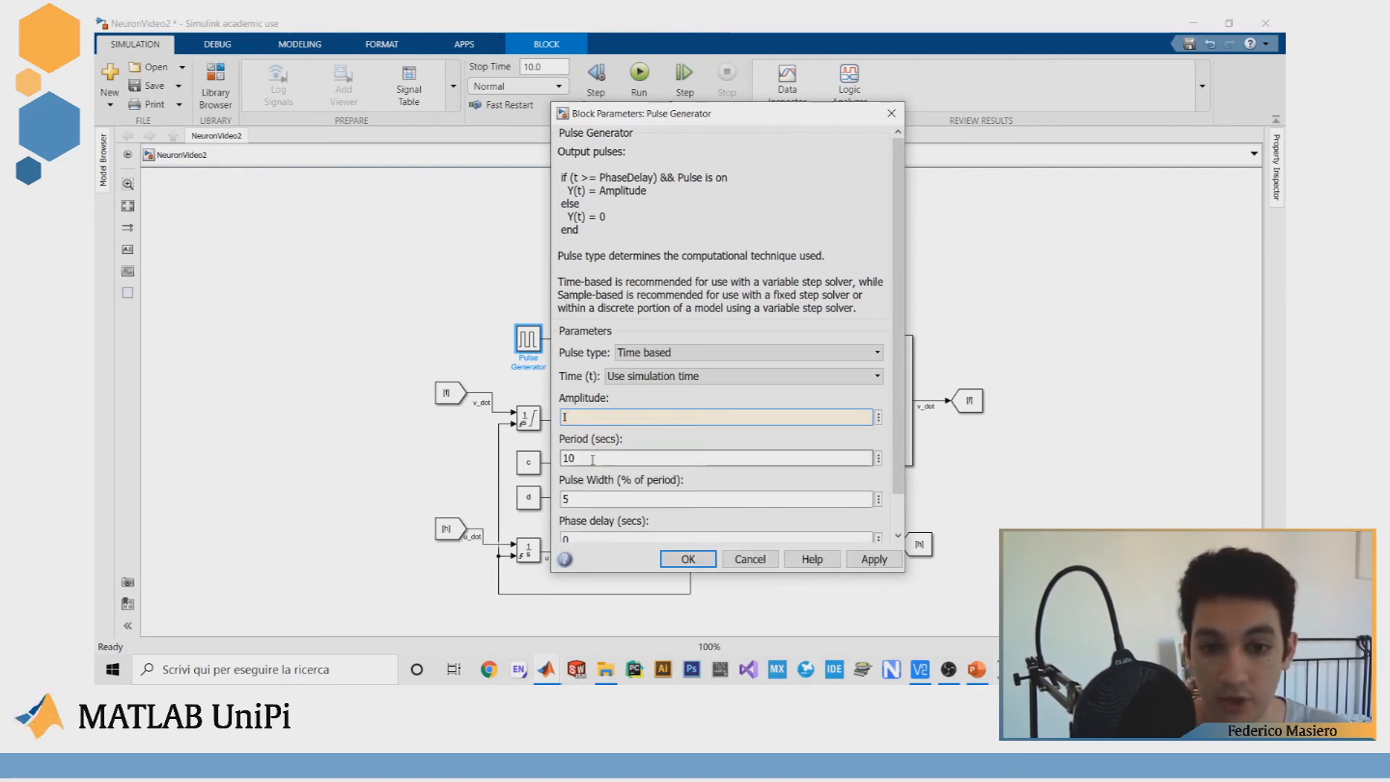
{"action": "double_click", "coordinate": [590, 458]}
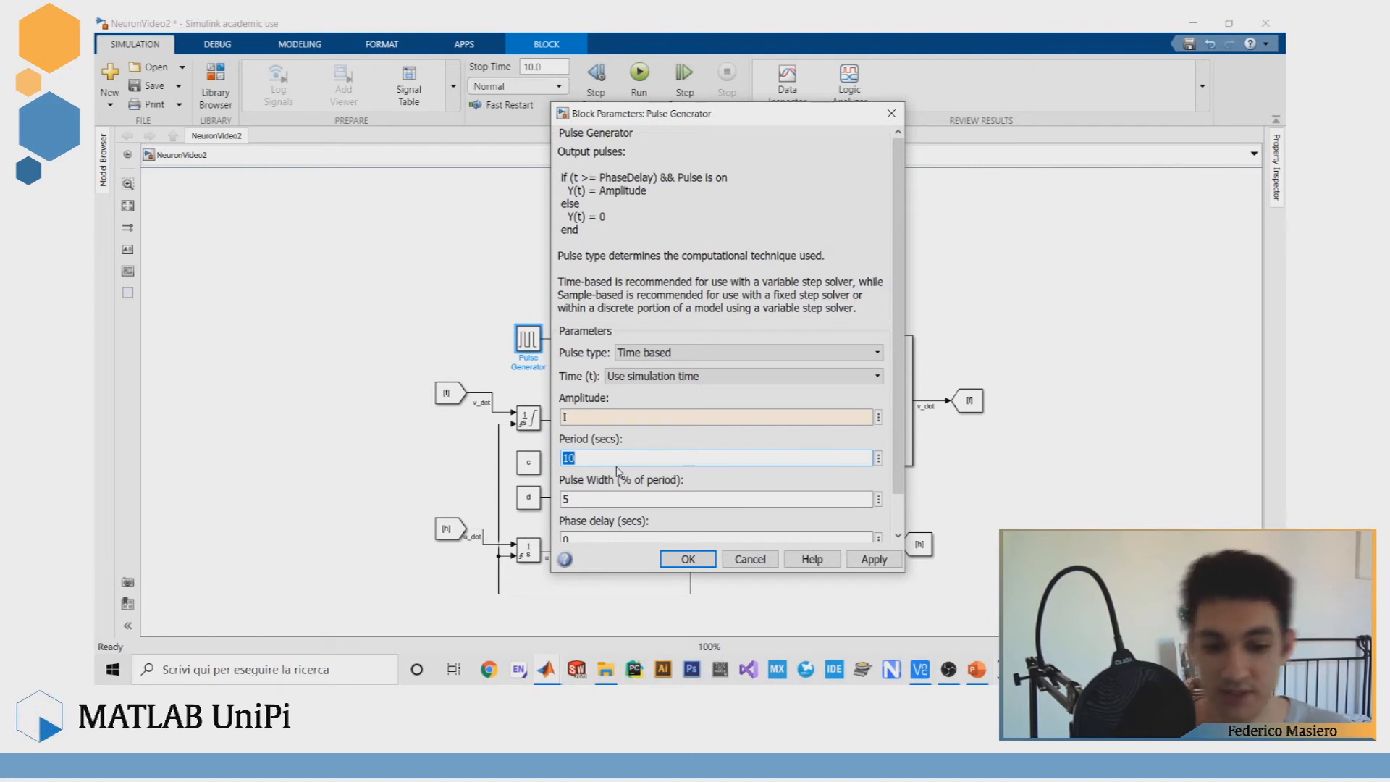
{"action": "type", "text": "STOP"}
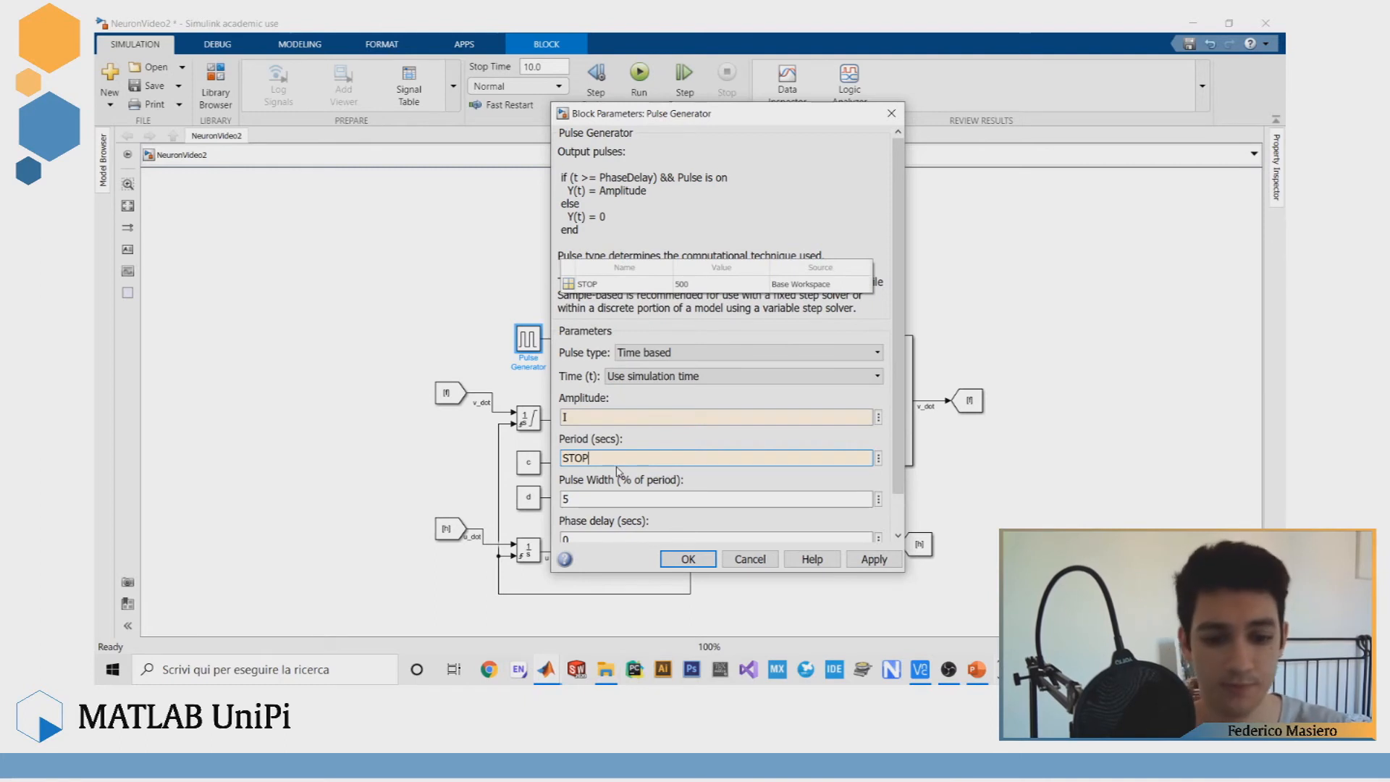
{"action": "type", "text": "/2"}
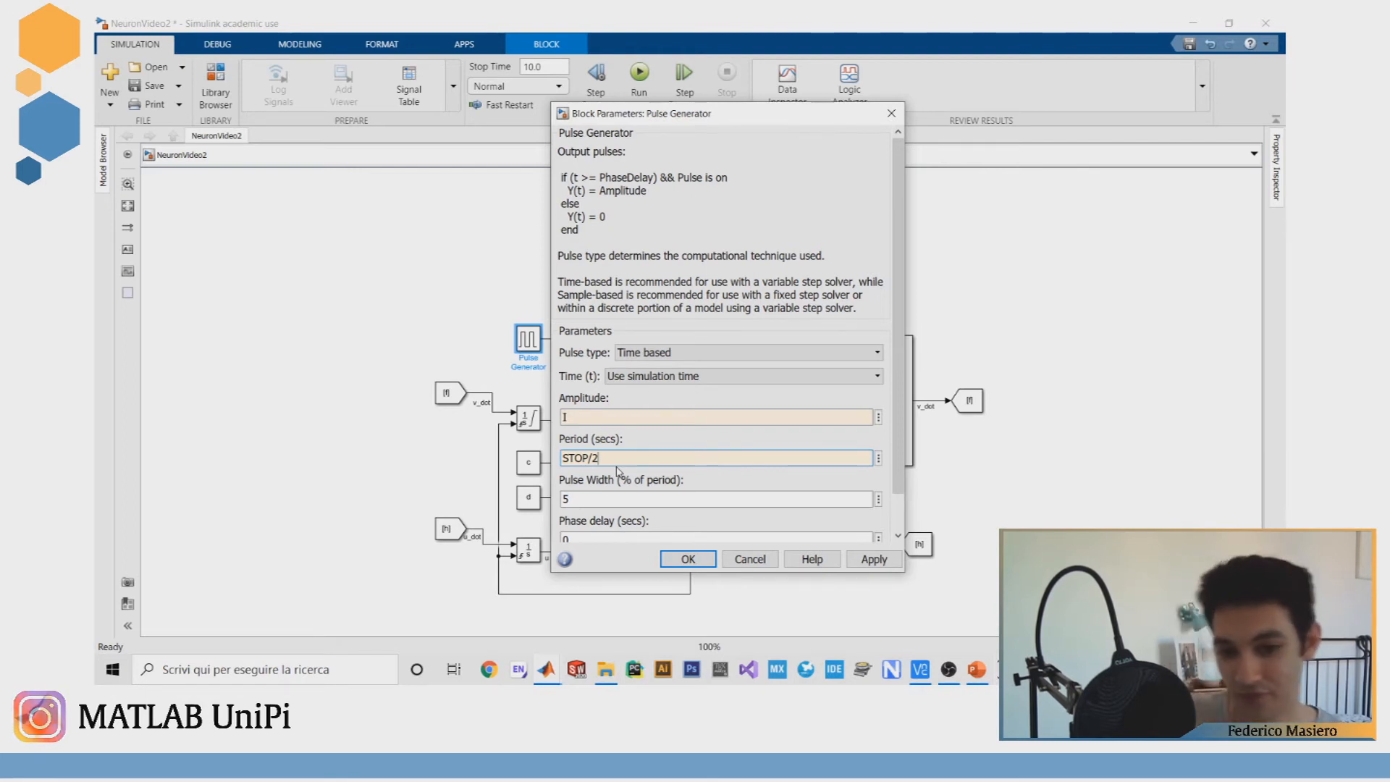
{"action": "left_click", "coordinate": [874, 559]}
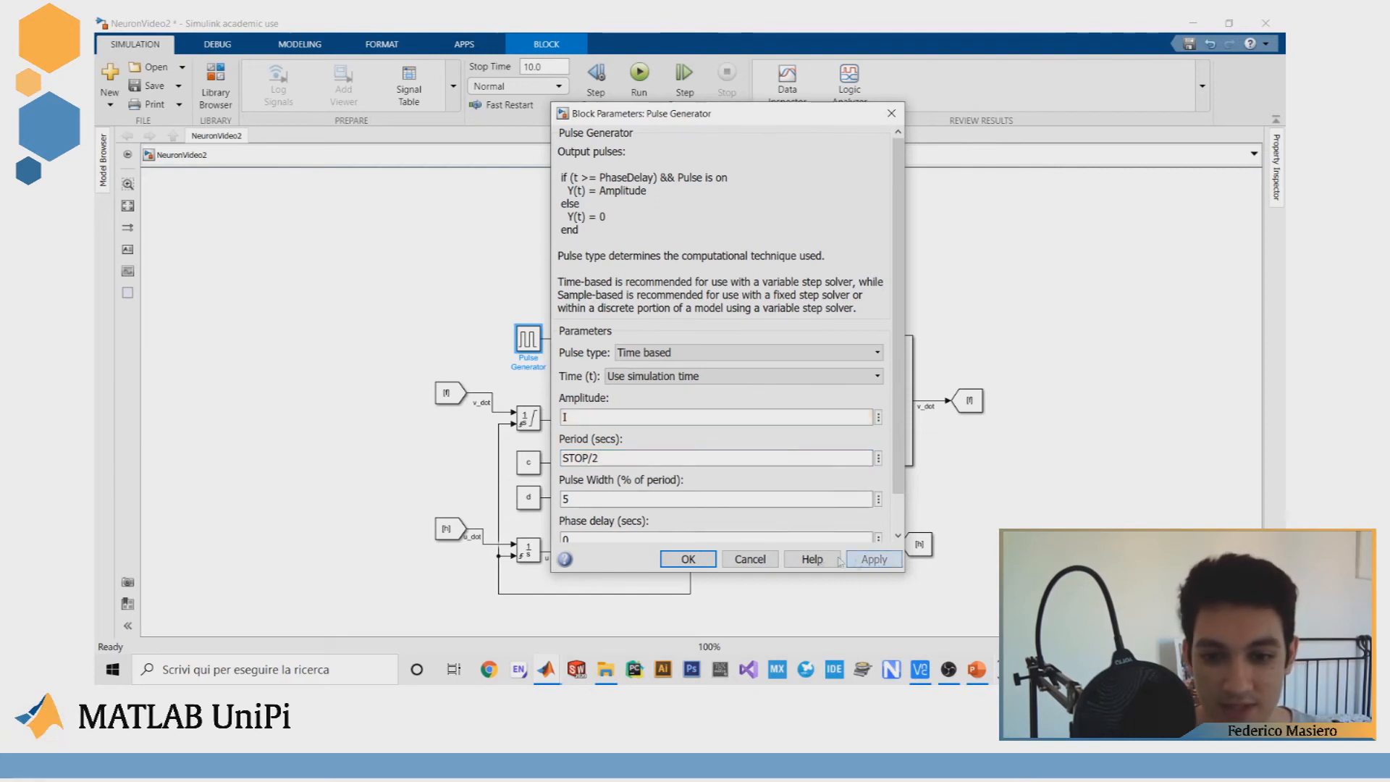
Step: Accept the Pulse Generator parameters and set the model's simulation stop time to STOP
{"action": "left_click", "coordinate": [688, 558]}
{"action": "double_click", "coordinate": [535, 69]}
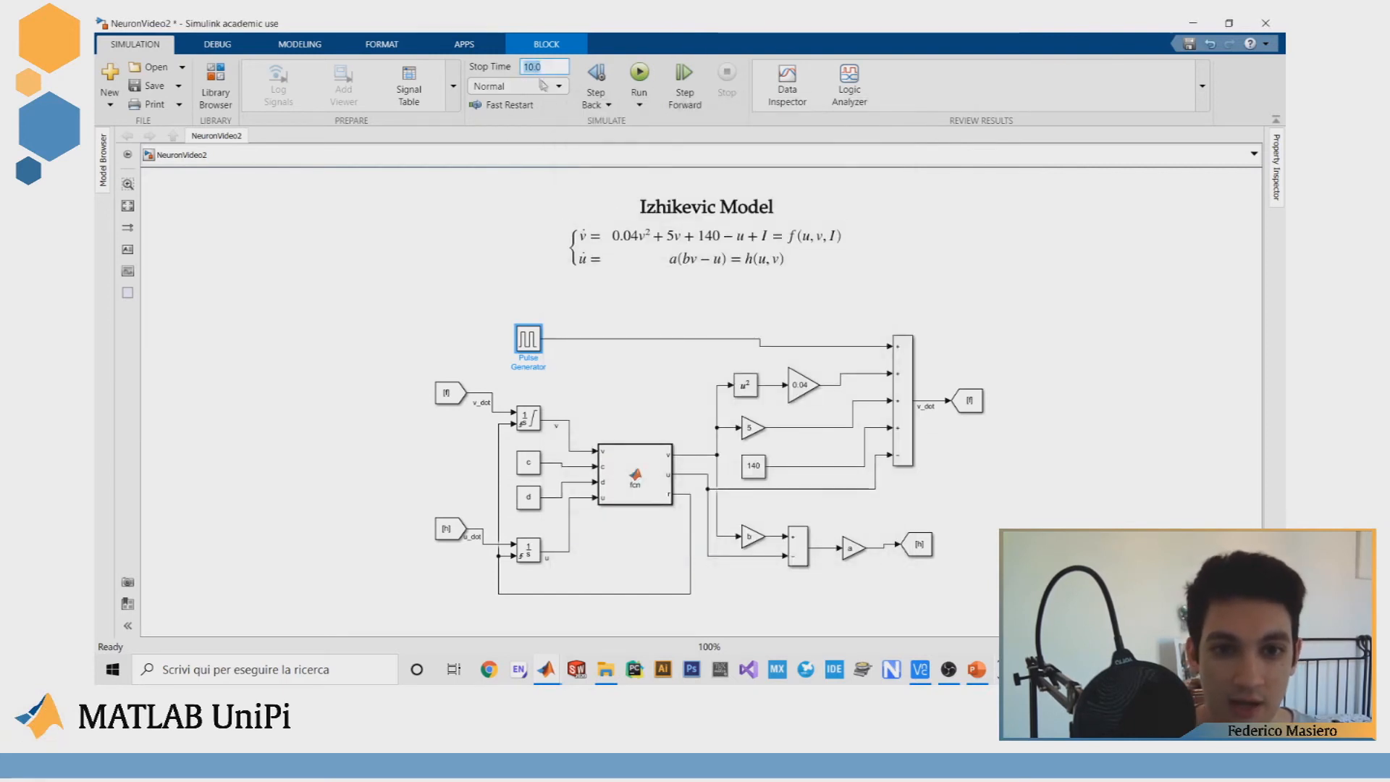
{"action": "type", "text": "STOP"}
{"action": "double_click", "coordinate": [464, 218]}
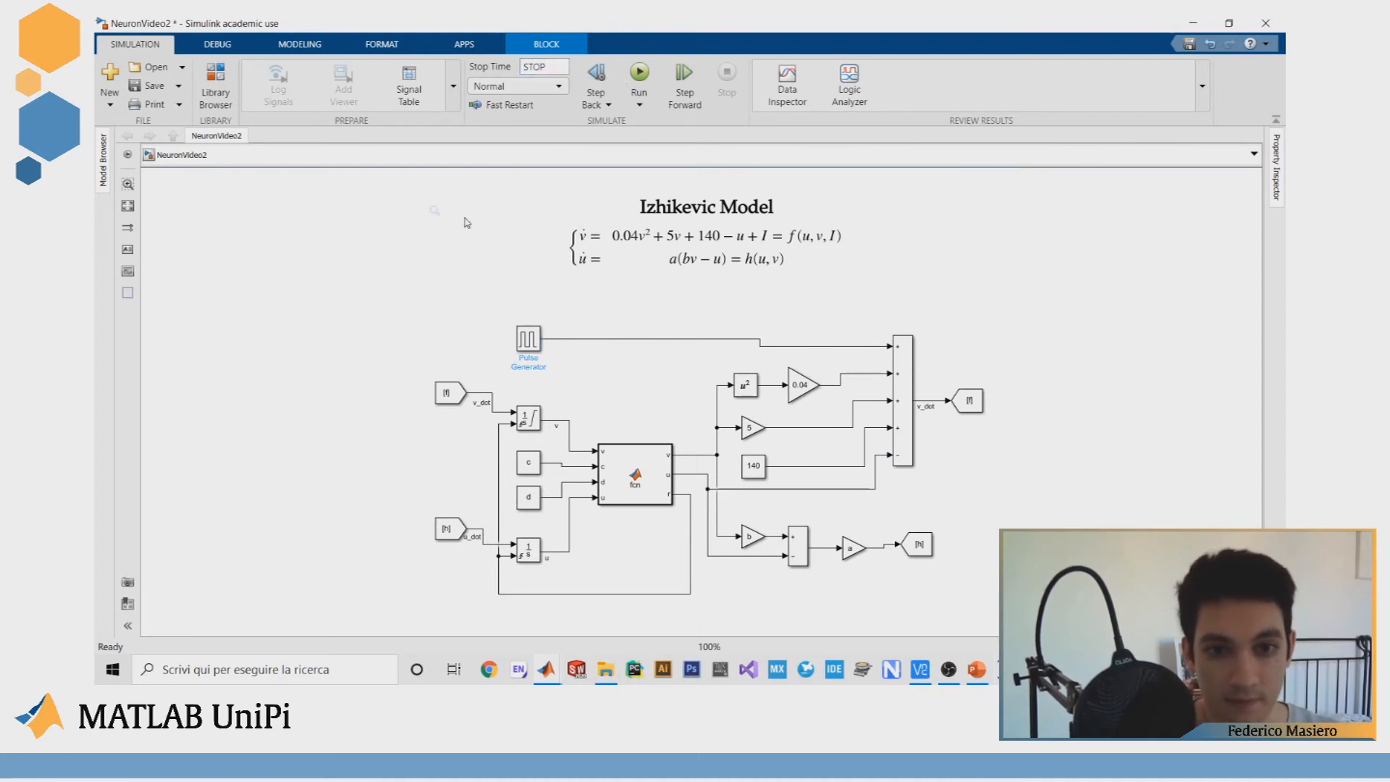
Step: Set the Pulse Generator's pulse width to 50% of the period and its phase delay to 40 seconds, and accept the parameters
{"action": "left_click", "coordinate": [465, 309]}
{"action": "double_click", "coordinate": [527, 340]}
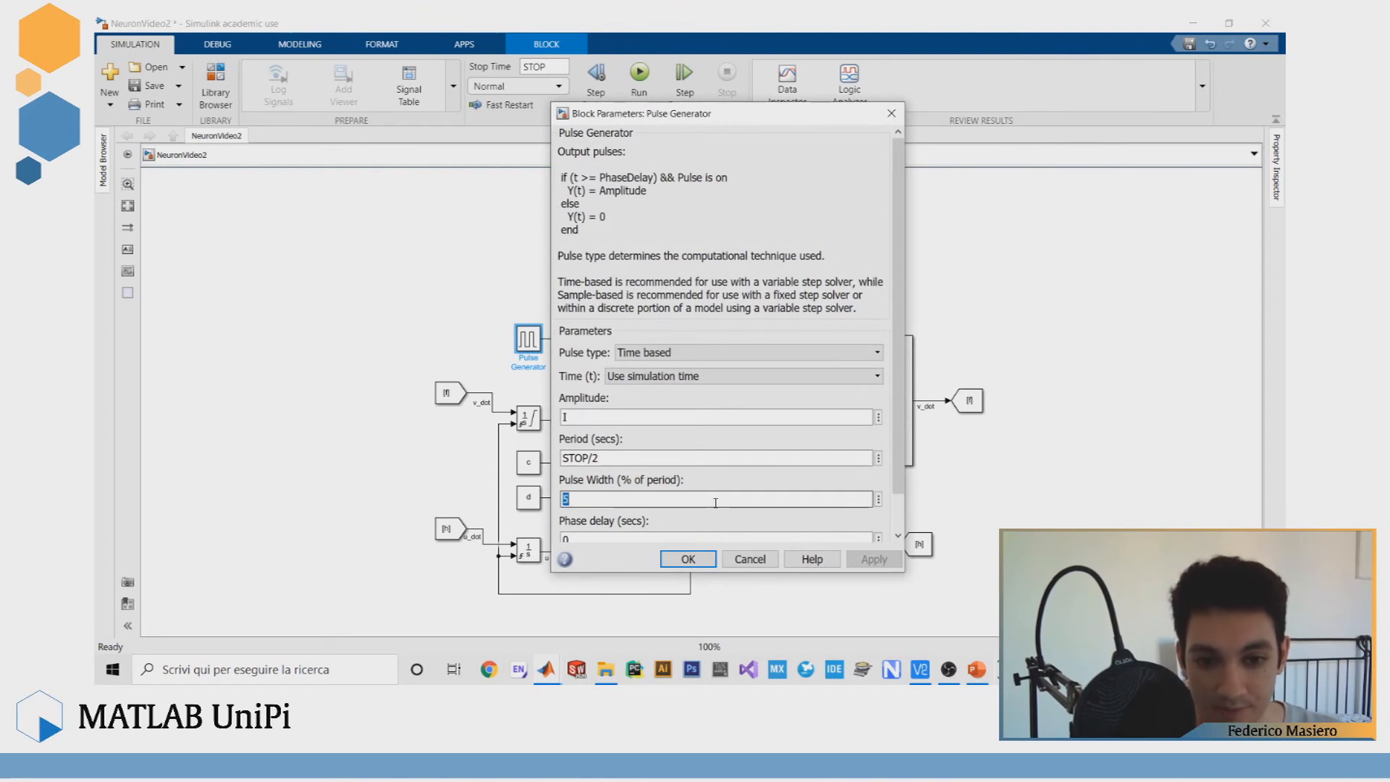
{"action": "left_click", "coordinate": [715, 496]}
{"action": "type", "text": "0"}
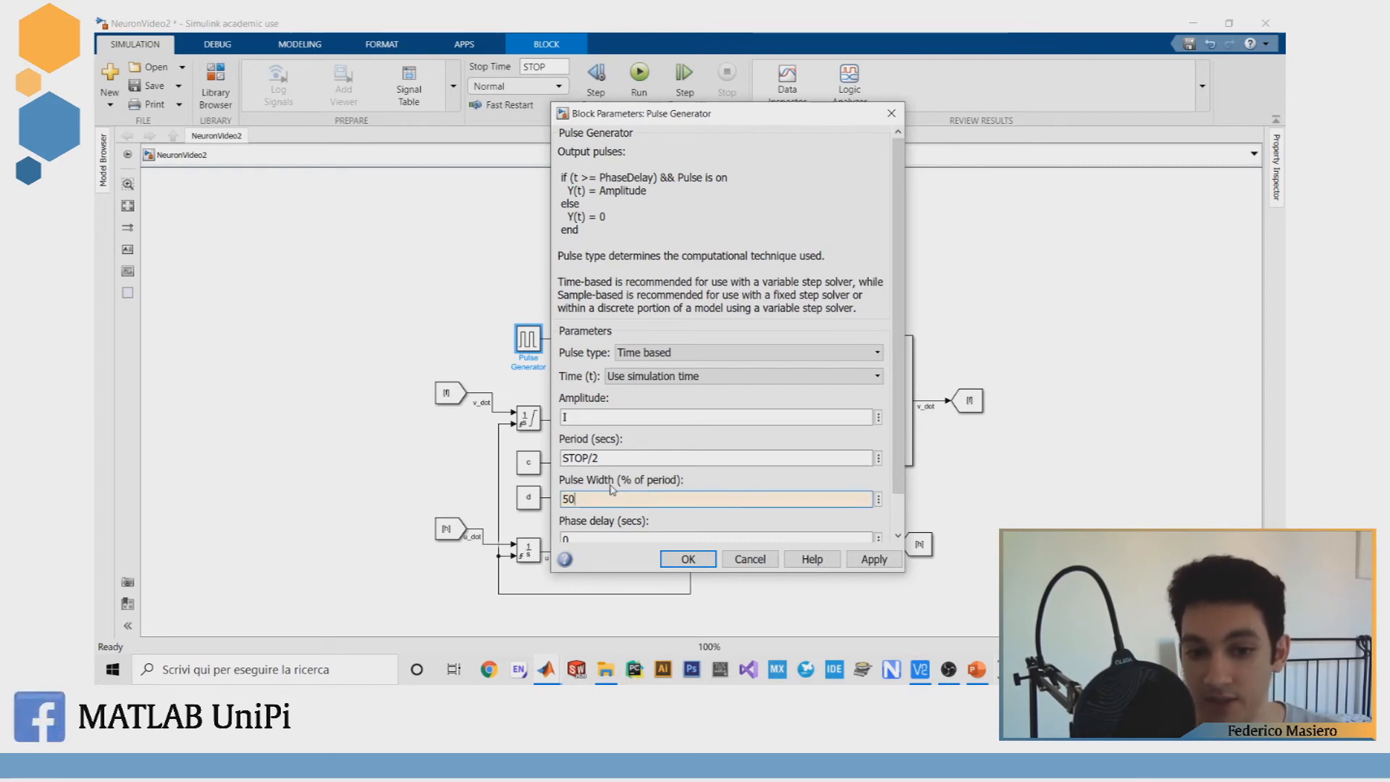
{"action": "left_click", "coordinate": [560, 537]}
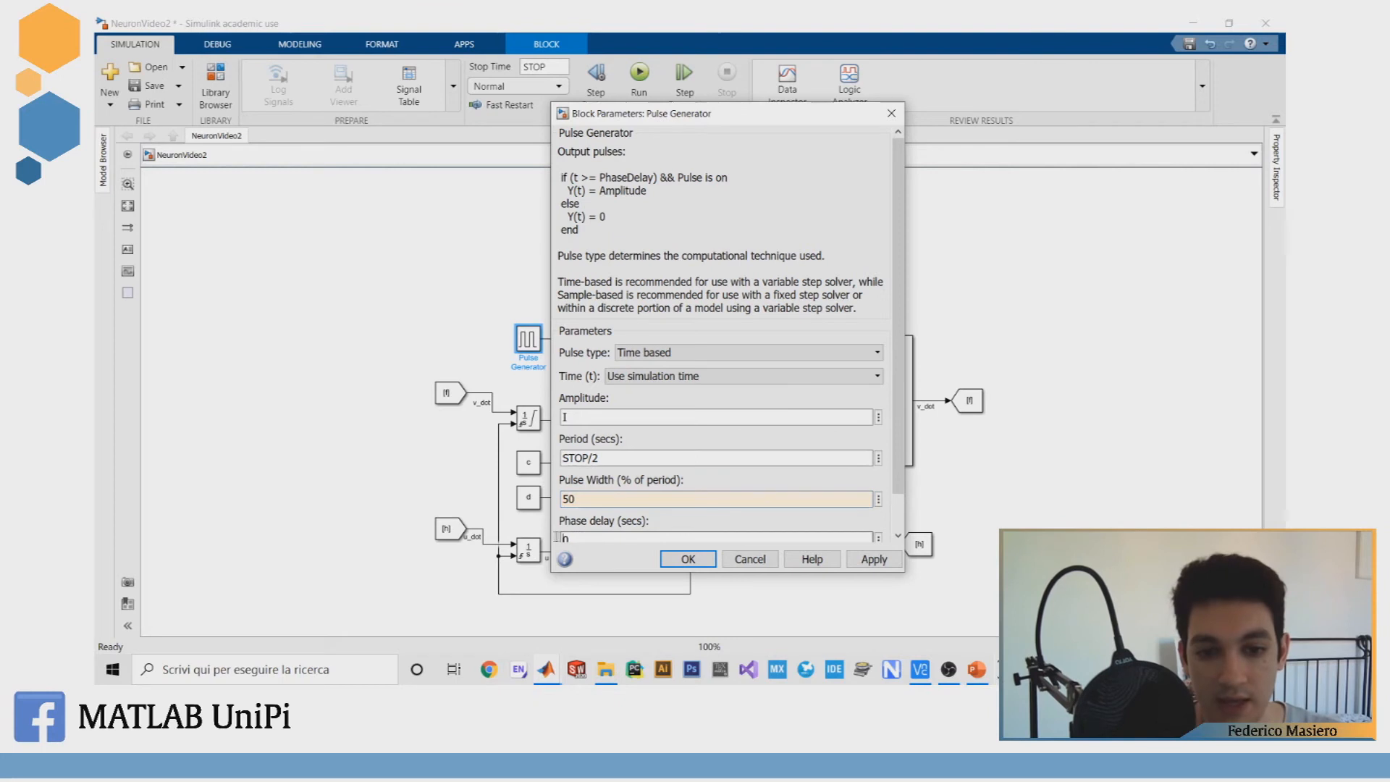
{"action": "type", "text": "40"}
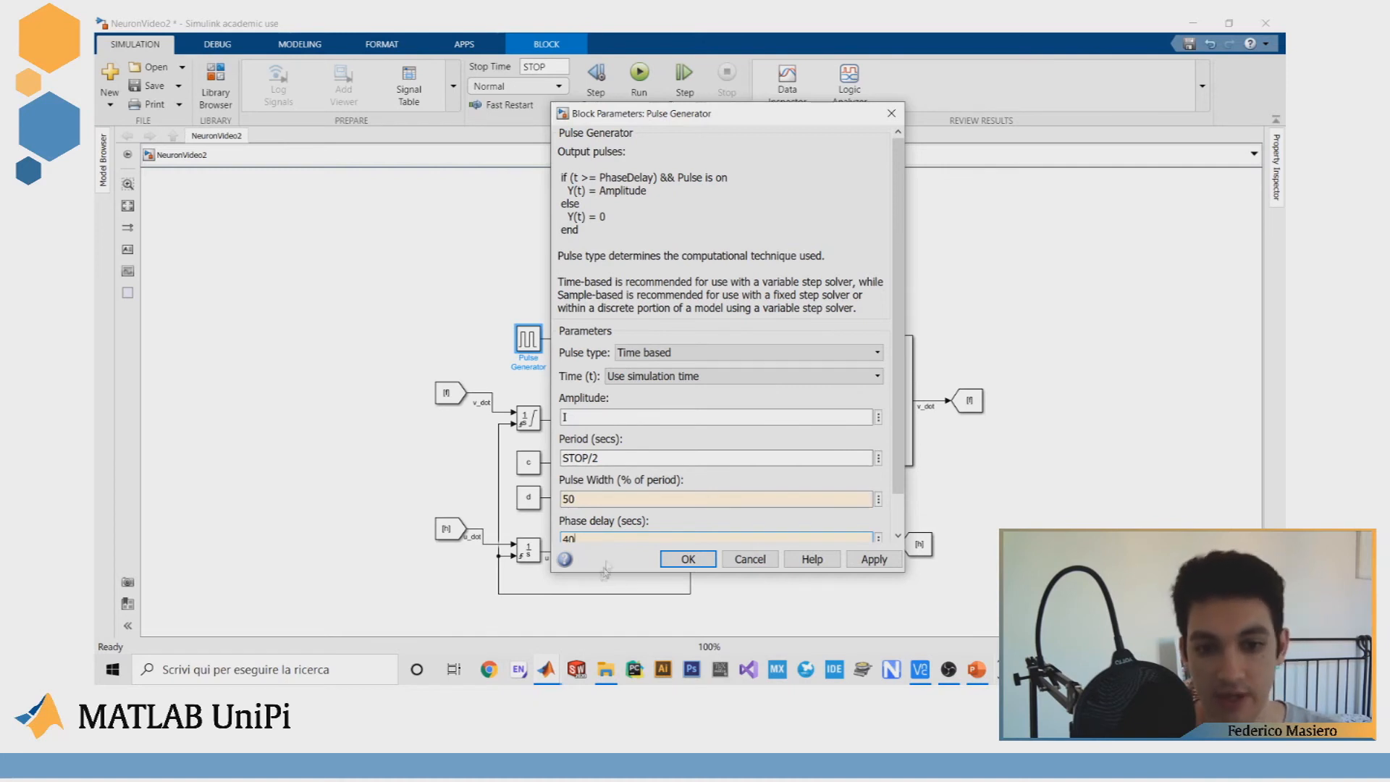
{"action": "left_click", "coordinate": [874, 558]}
{"action": "left_click", "coordinate": [688, 559]}
{"action": "double_click", "coordinate": [1101, 471]}
{"action": "left_click", "coordinate": [956, 357]}
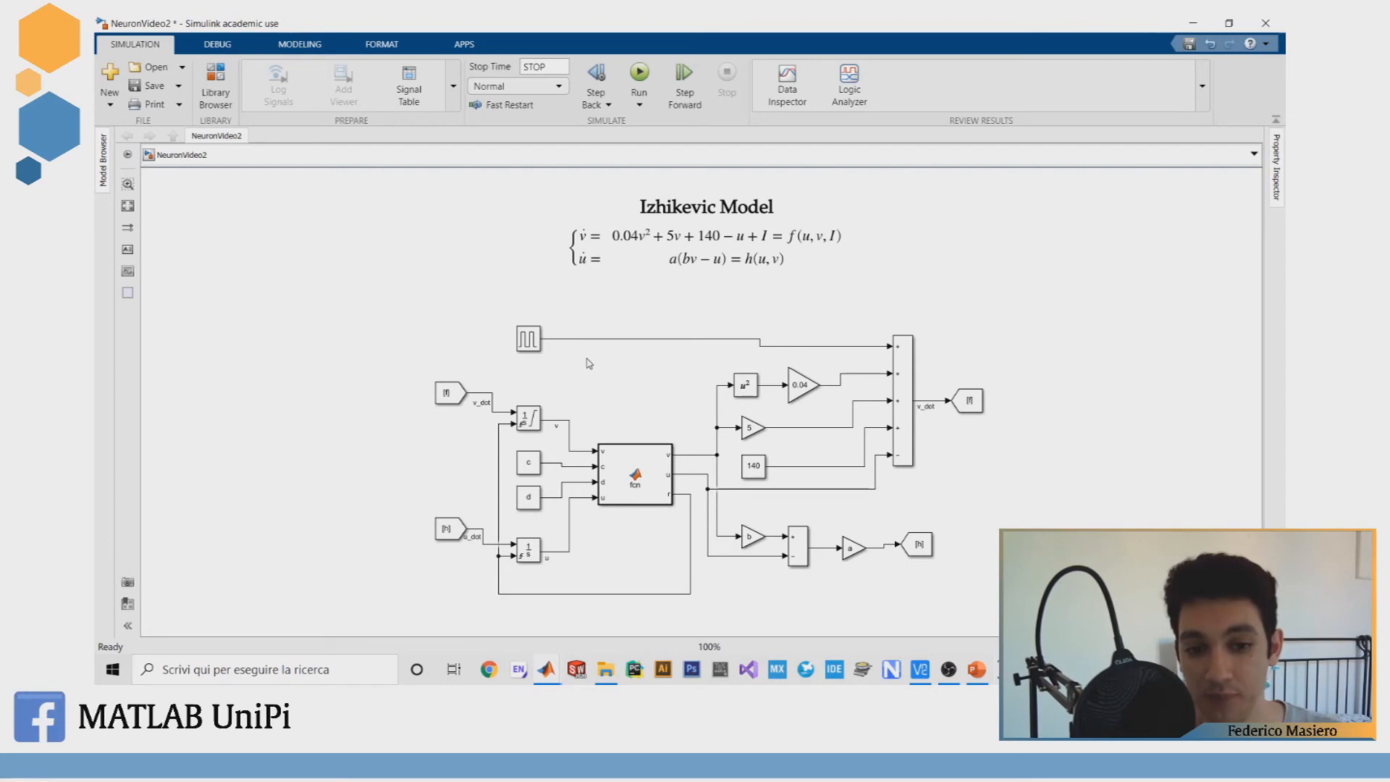
{"action": "left_click", "coordinate": [532, 346]}
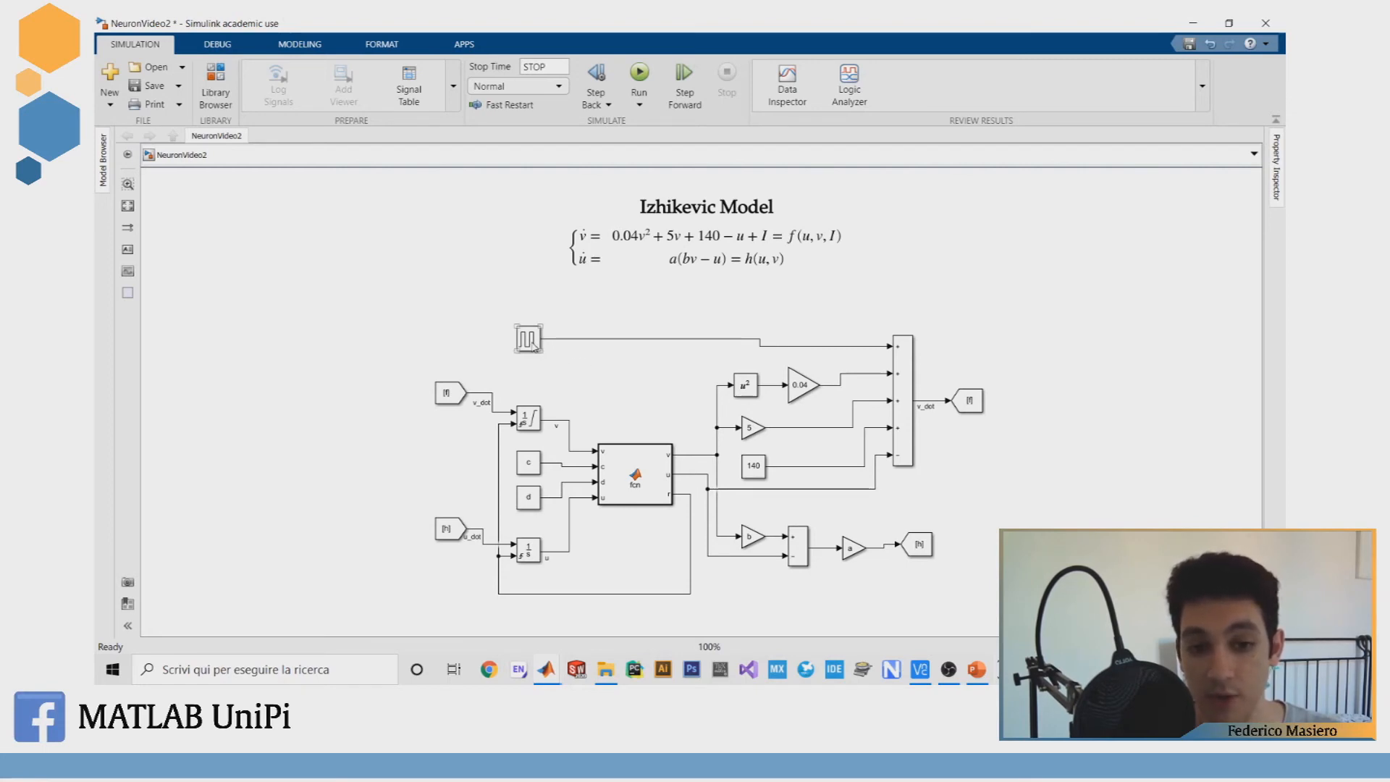
{"action": "left_click", "coordinate": [608, 371]}
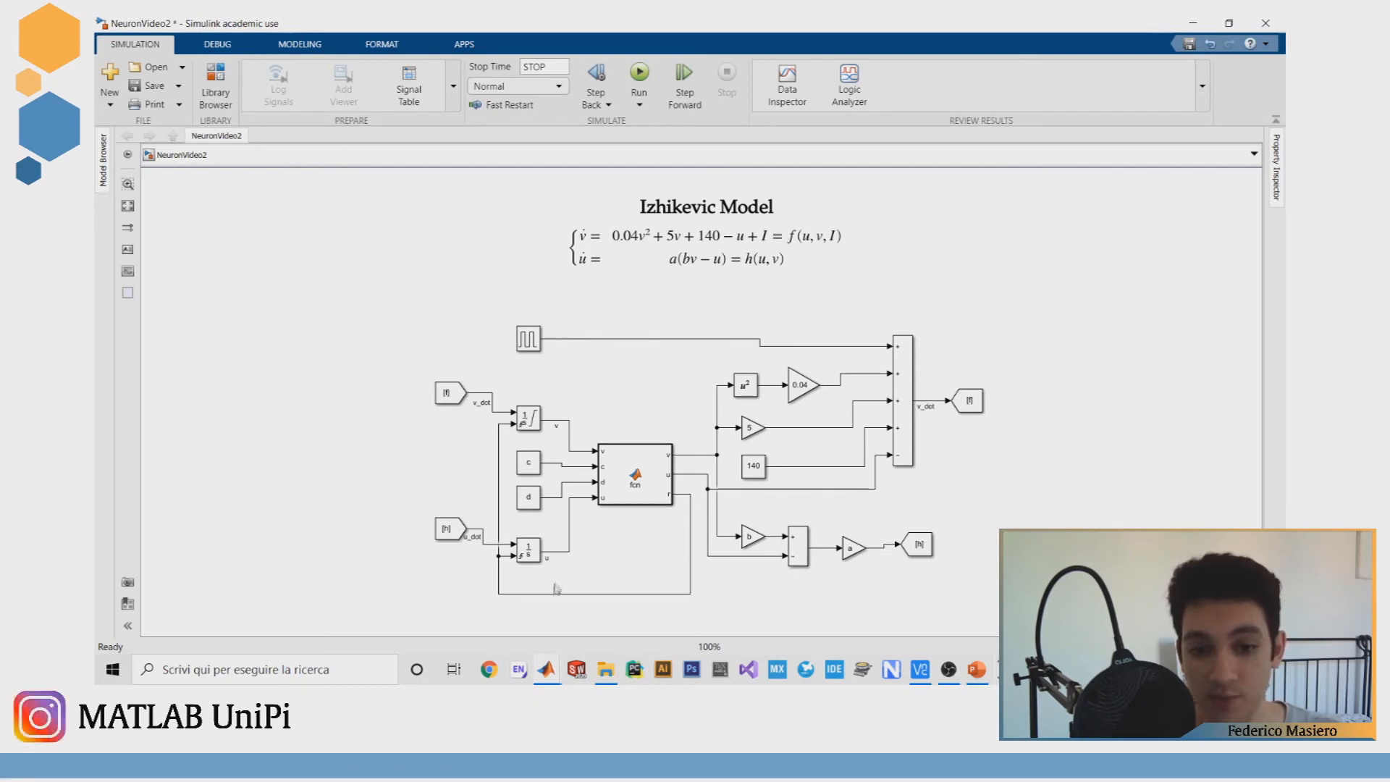
Step: Switch to MATLAB and review the assignments of a, b, c, d, I and STOP in the NeuronParameters.m script
{"action": "mouse_move", "coordinate": [551, 680]}
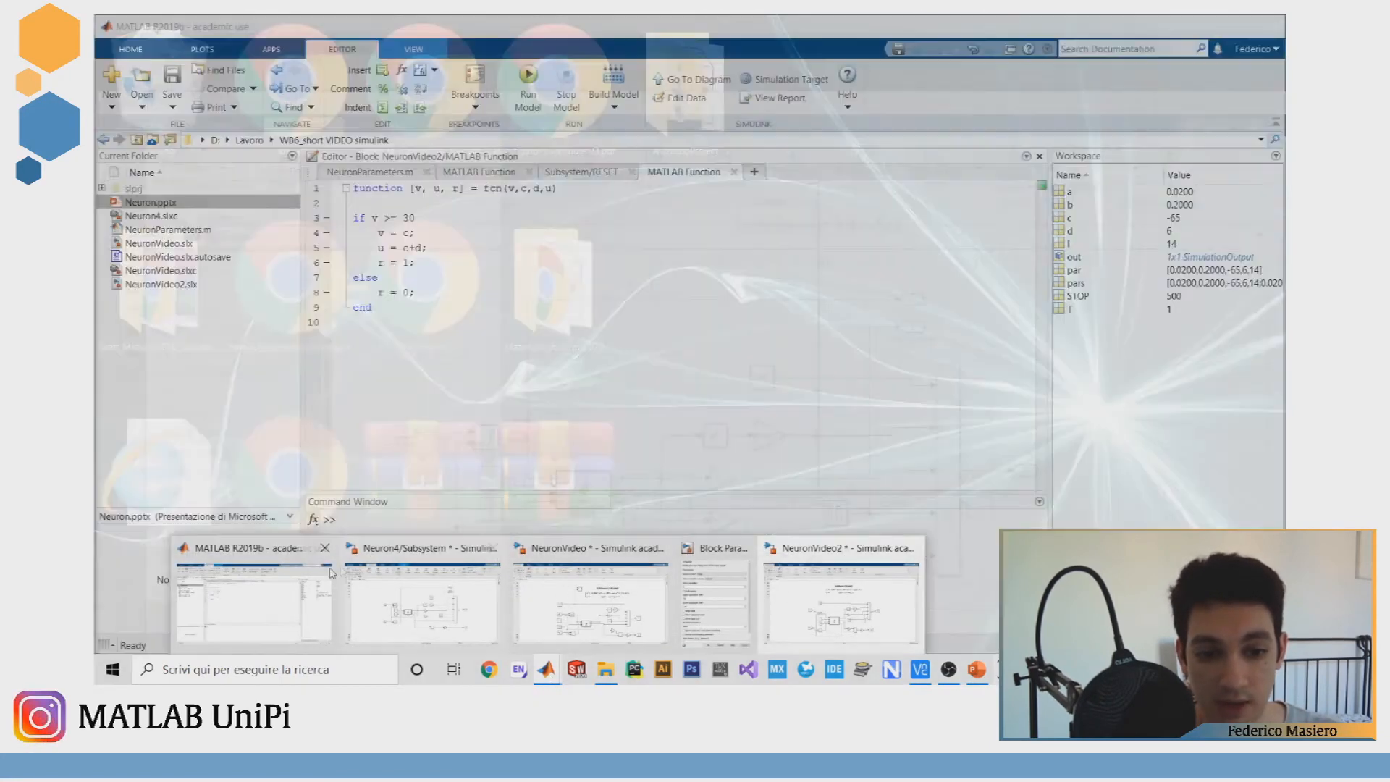
{"action": "left_click", "coordinate": [331, 572]}
{"action": "left_click", "coordinate": [579, 173]}
{"action": "left_click", "coordinate": [494, 173]}
{"action": "left_click", "coordinate": [369, 173]}
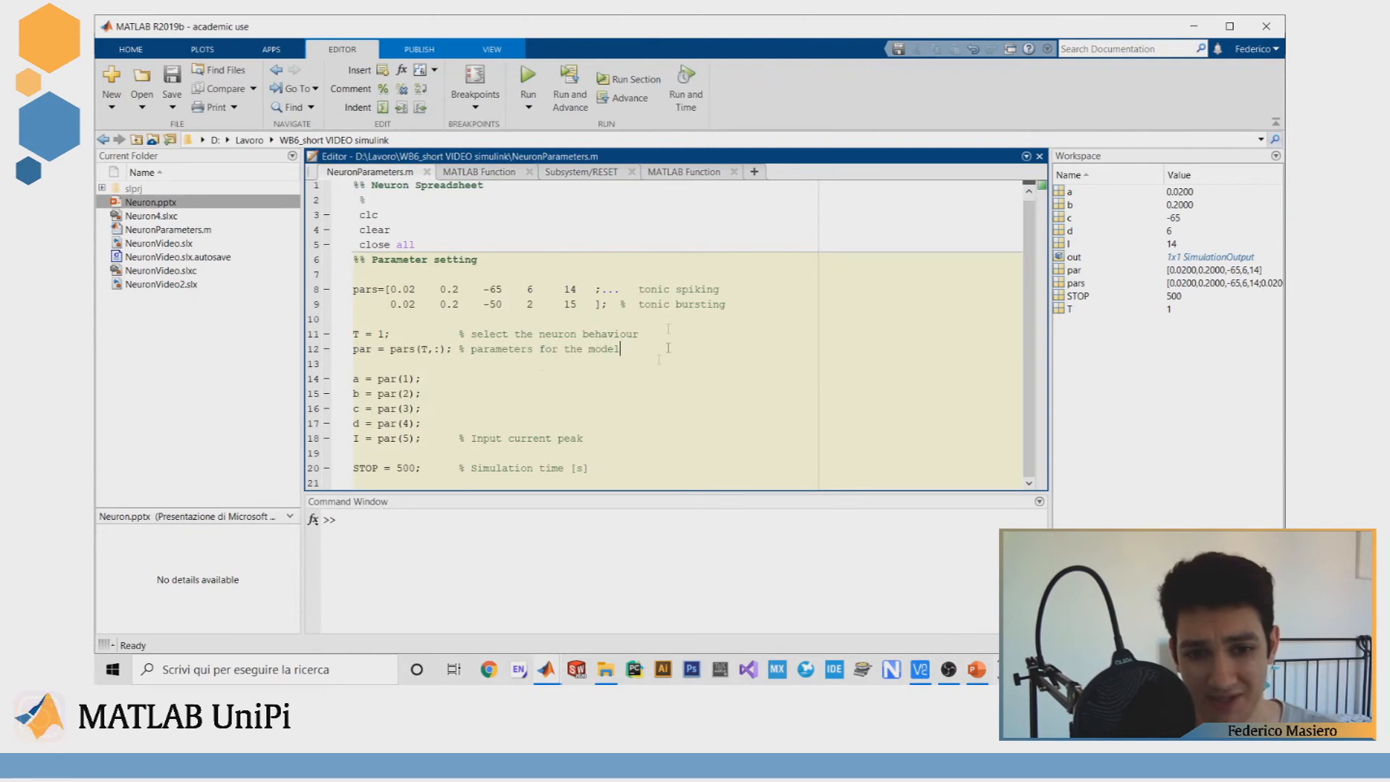
{"action": "left_click_drag", "start_coordinate": [356, 381], "coordinate": [354, 437]}
{"action": "left_click_drag", "start_coordinate": [435, 467], "coordinate": [353, 467]}
{"action": "left_click", "coordinate": [536, 381]}
{"action": "left_click_drag", "start_coordinate": [624, 470], "coordinate": [340, 375]}
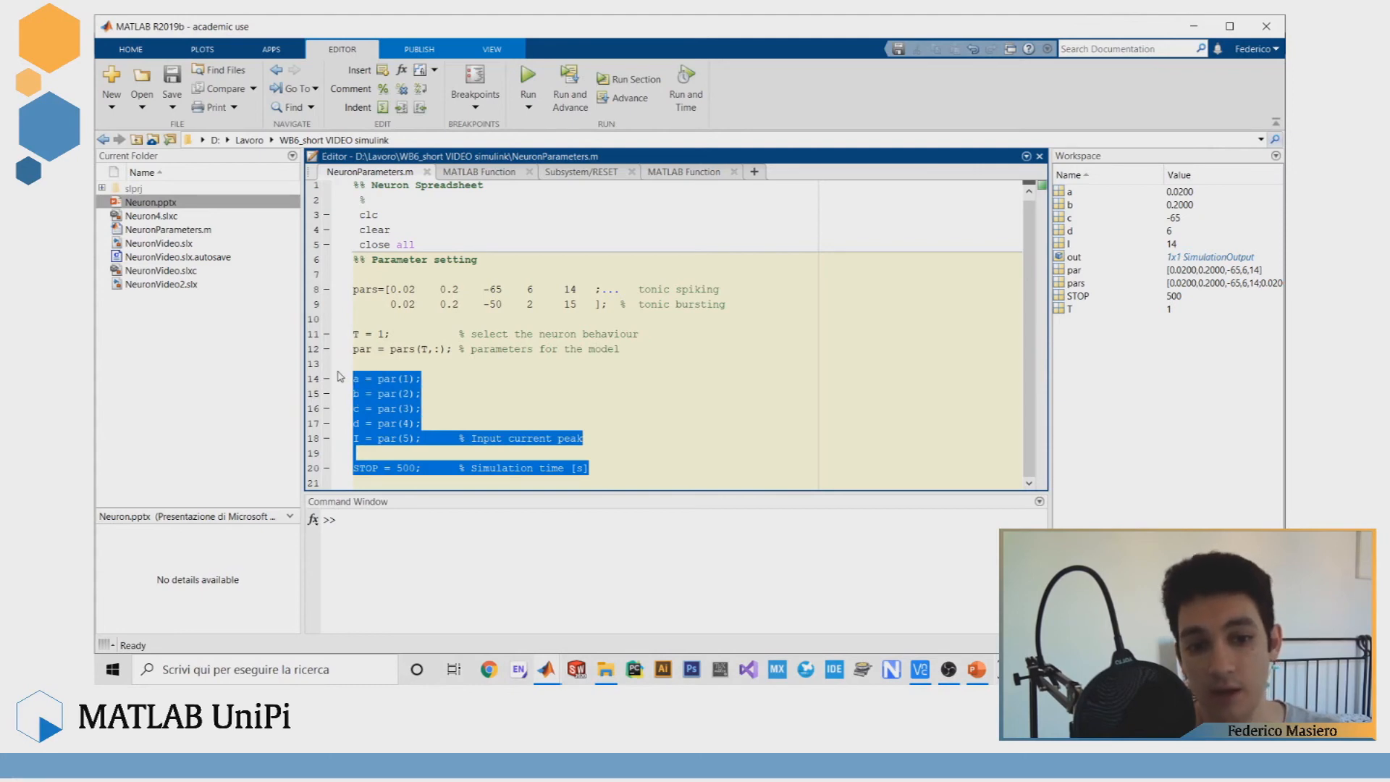
{"action": "left_click", "coordinate": [563, 401]}
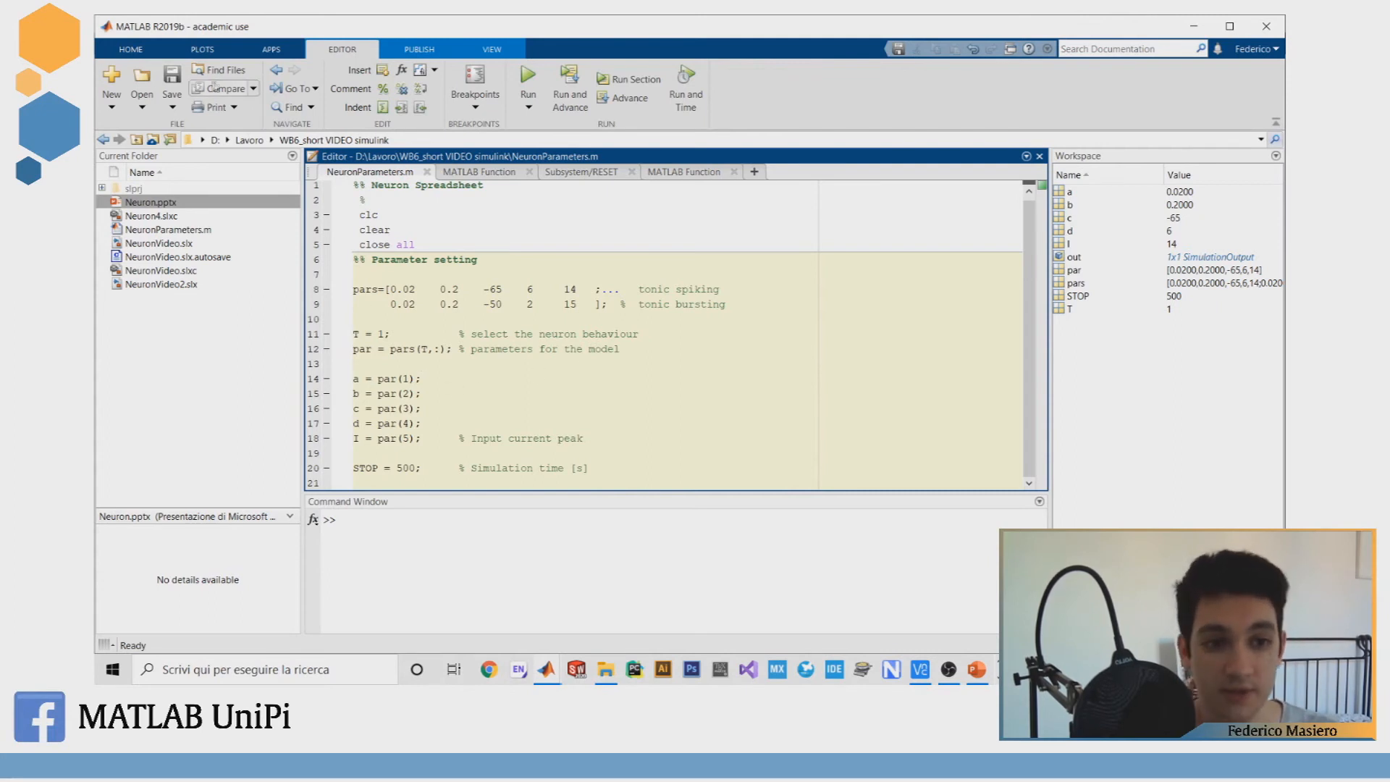
Step: Run the NeuronParameters.m script to load the parameters into the workspace, and return to the NeuronVideo2 model in Simulink
{"action": "left_click", "coordinate": [527, 75]}
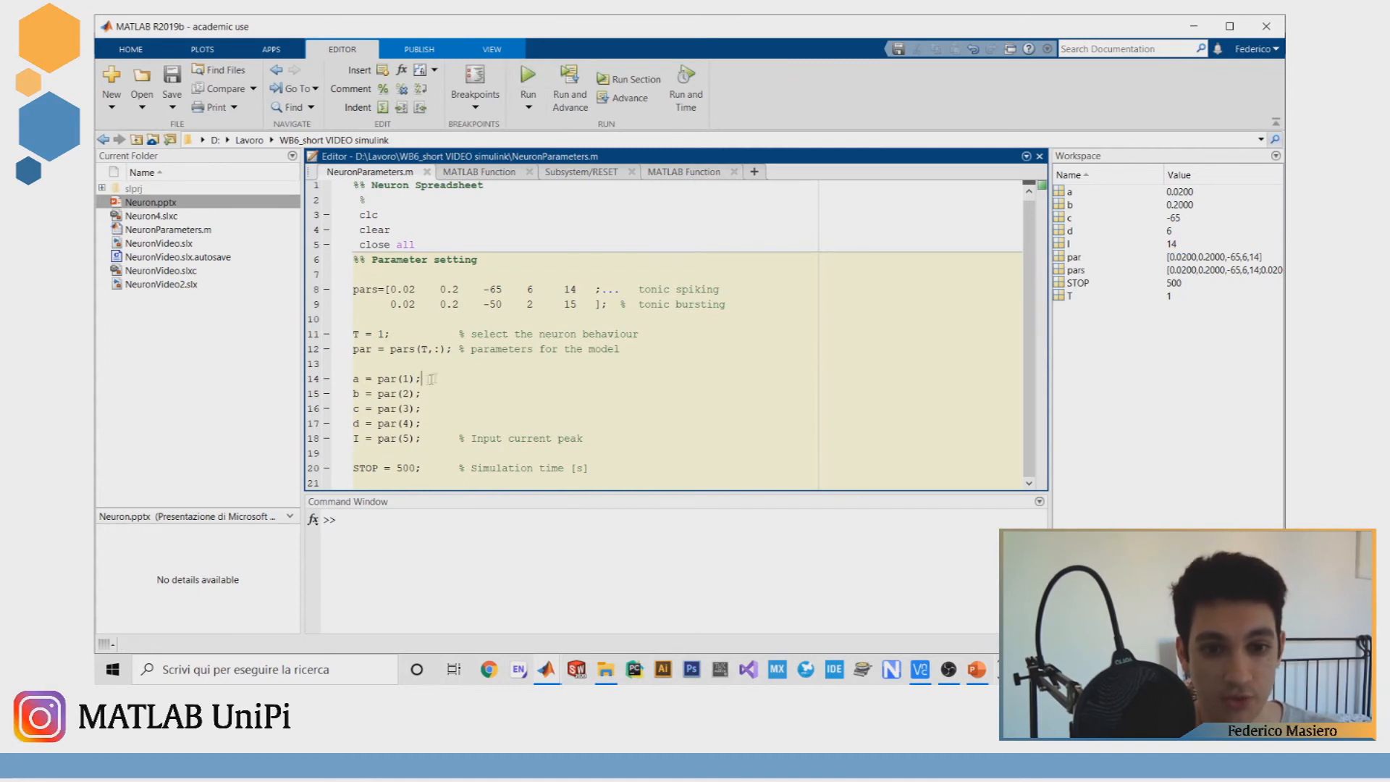
{"action": "left_click_drag", "start_coordinate": [353, 379], "coordinate": [440, 438]}
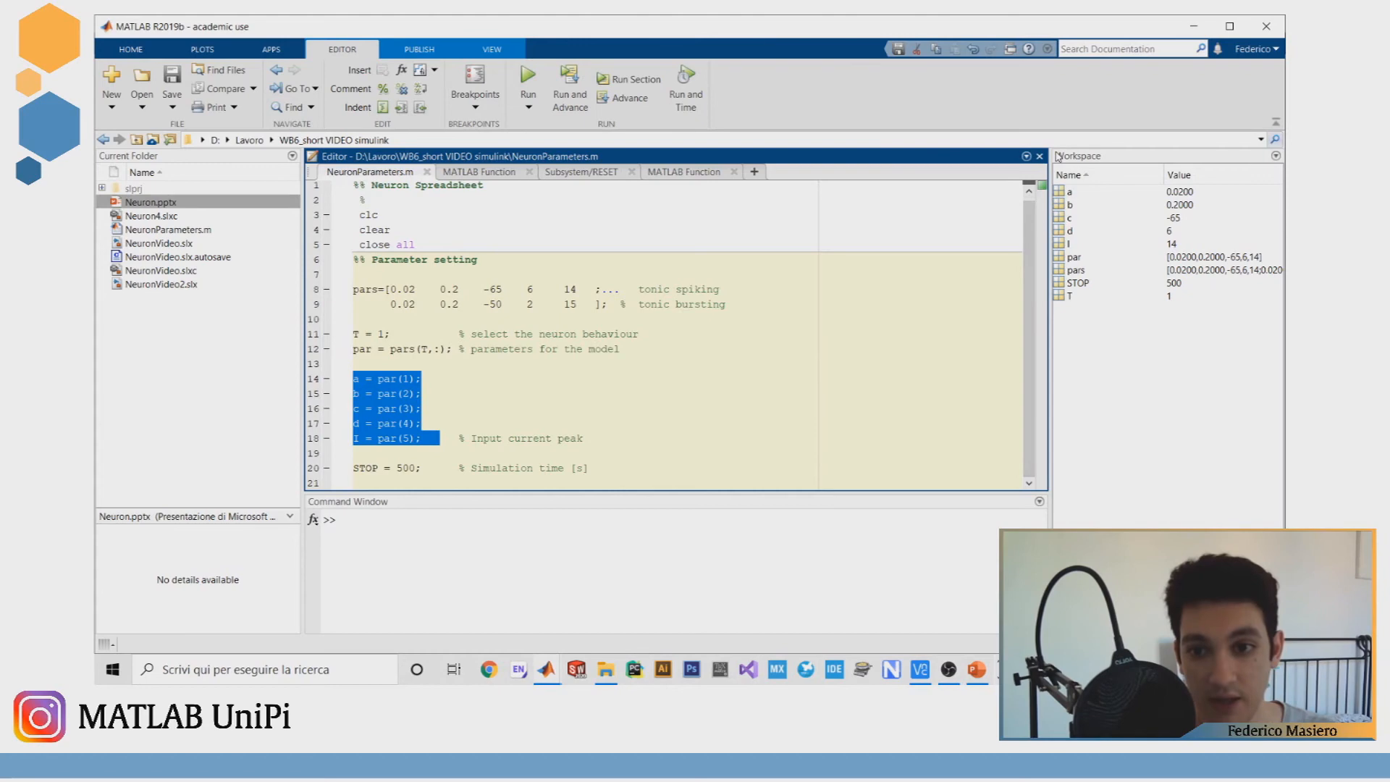
{"action": "left_click", "coordinate": [552, 670]}
{"action": "left_click", "coordinate": [786, 576]}
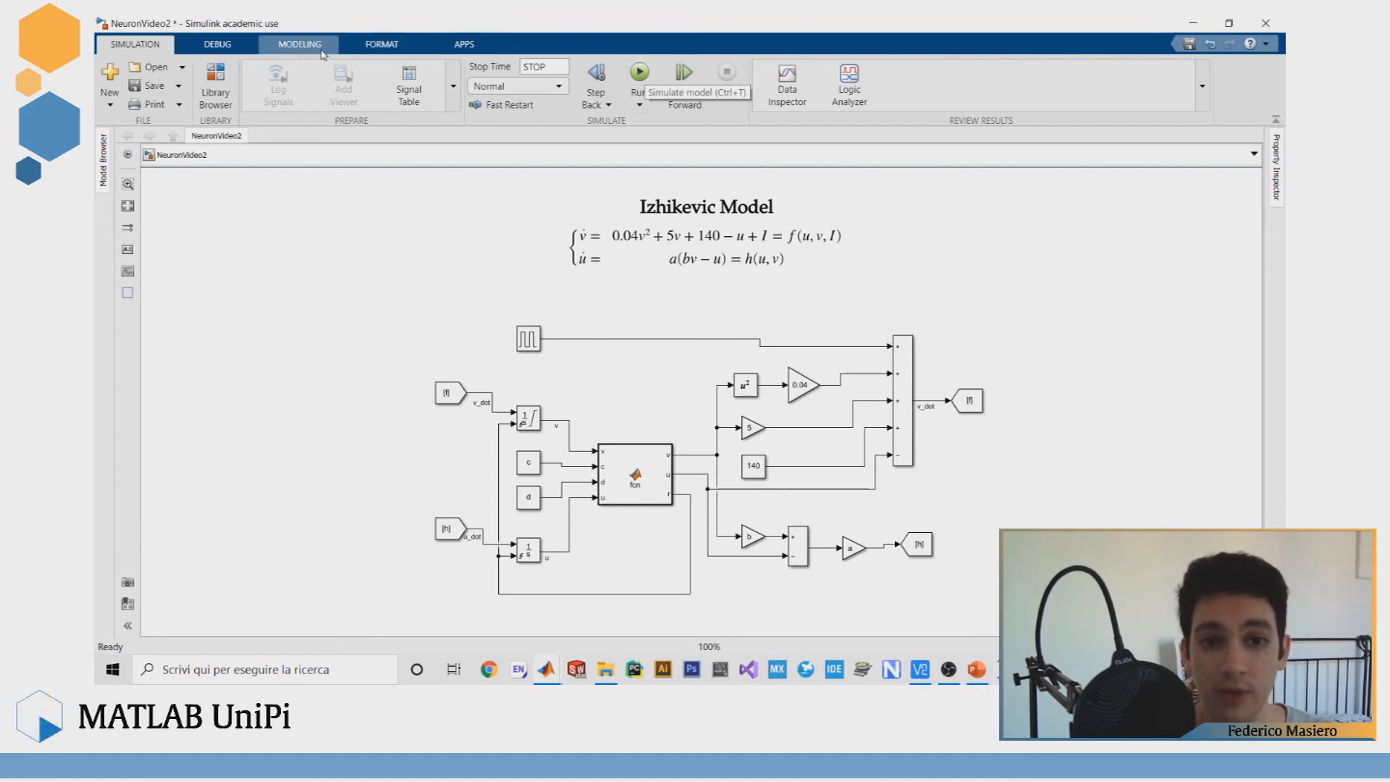
Step: Add a Scope block above the Pulse Generator's output line and connect the pulse signal to it
{"action": "double_click", "coordinate": [863, 293]}
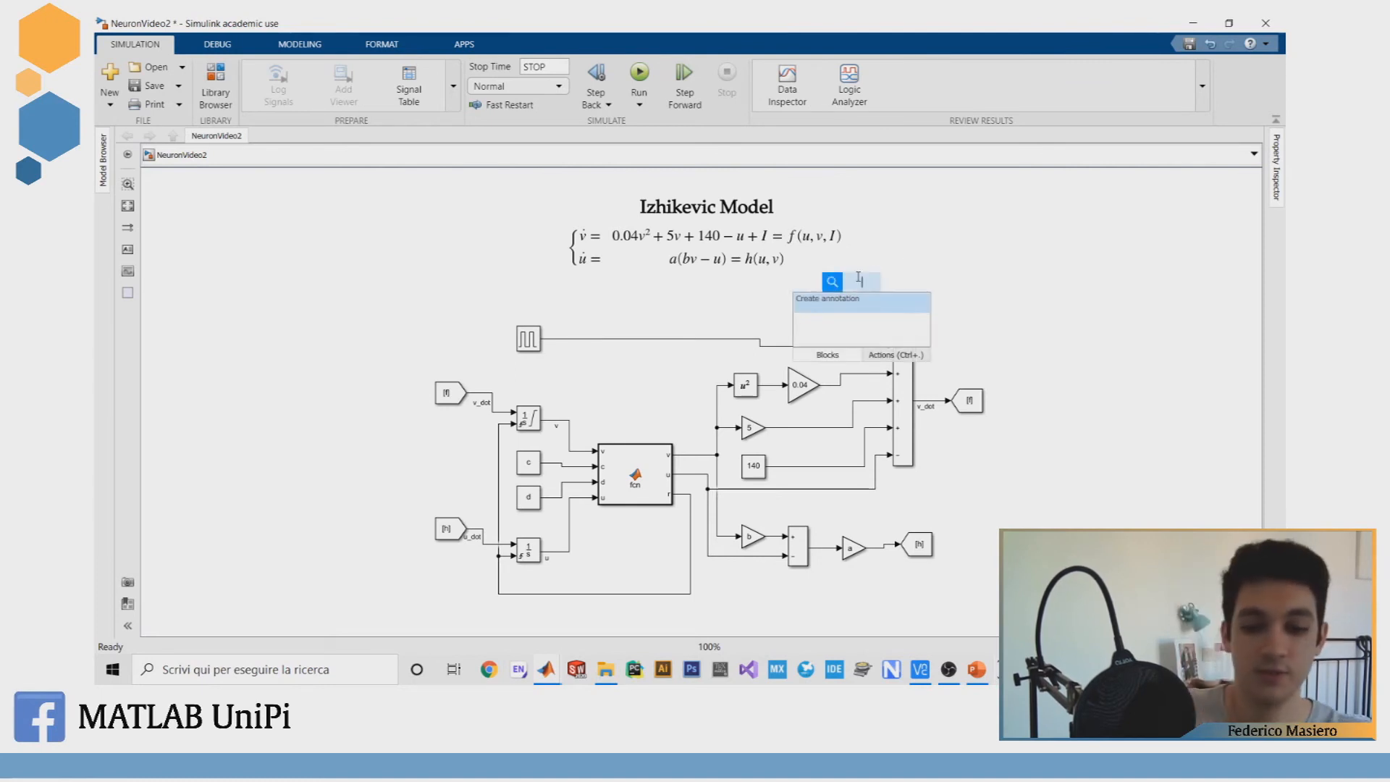
{"action": "type", "text": "scopèe"}
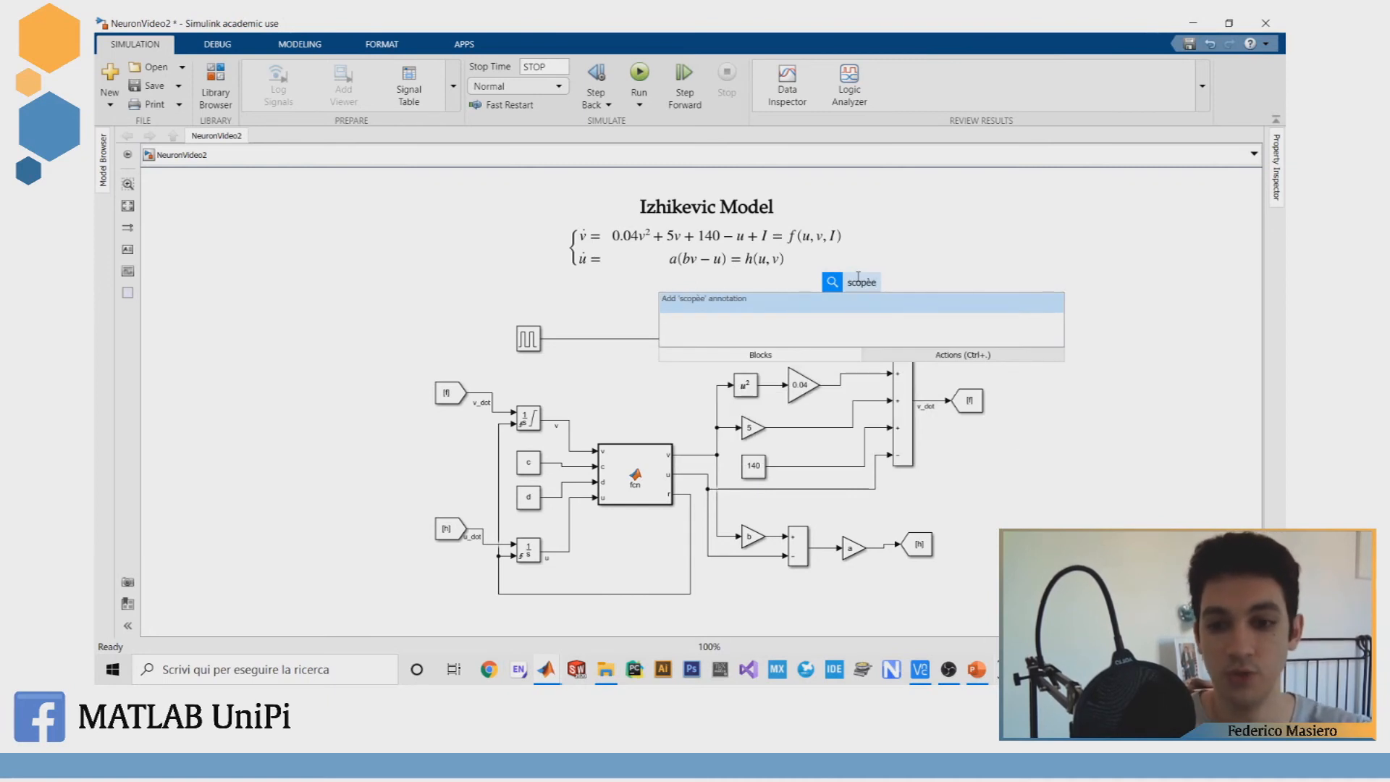
{"action": "key", "text": "BackSpace"}
{"action": "key", "text": "BackSpace"}
{"action": "key", "text": "Return"}
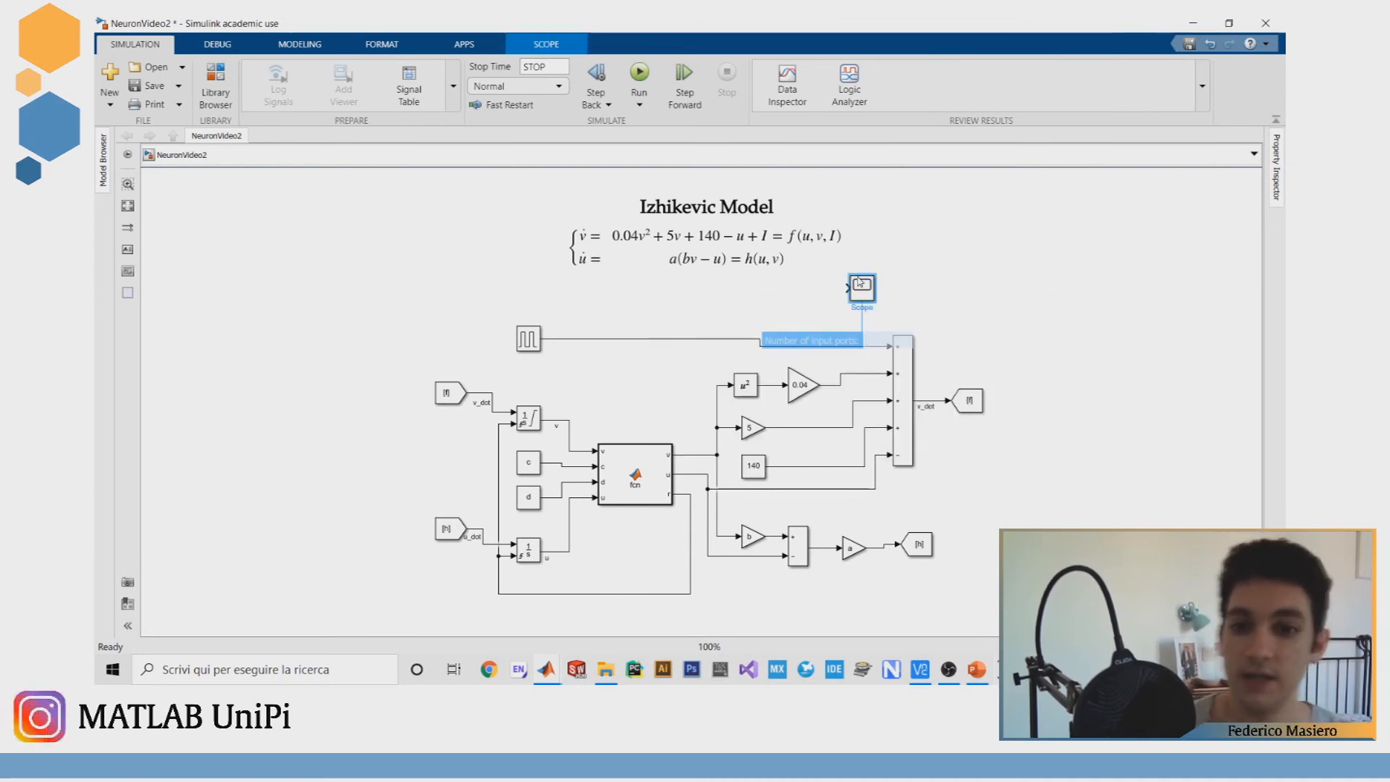
{"action": "mouse_move", "coordinate": [752, 296]}
{"action": "left_mouse_down"}
{"action": "mouse_move", "coordinate": [648, 302]}
{"action": "mouse_move", "coordinate": [610, 341]}
{"action": "mouse_move", "coordinate": [617, 308]}
{"action": "mouse_move", "coordinate": [635, 305]}
{"action": "left_mouse_up"}
{"action": "left_click", "coordinate": [613, 344]}
{"action": "left_click", "coordinate": [645, 404]}
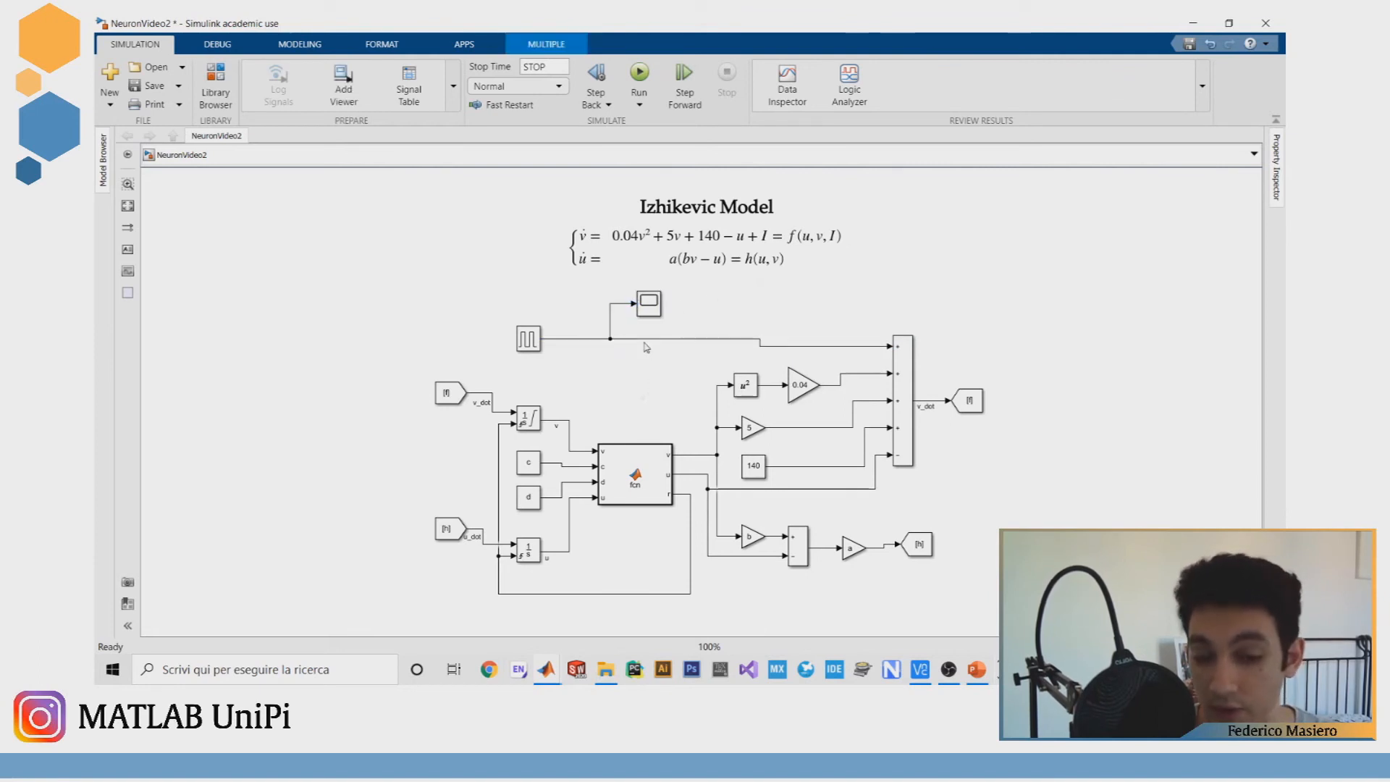
Step: Branch the v integrator's output to a second Scope input and align the branch with the existing v line
{"action": "mouse_move", "coordinate": [565, 420]}
{"action": "left_mouse_down"}
{"action": "mouse_move", "coordinate": [631, 370]}
{"action": "mouse_move", "coordinate": [640, 301]}
{"action": "left_mouse_up"}
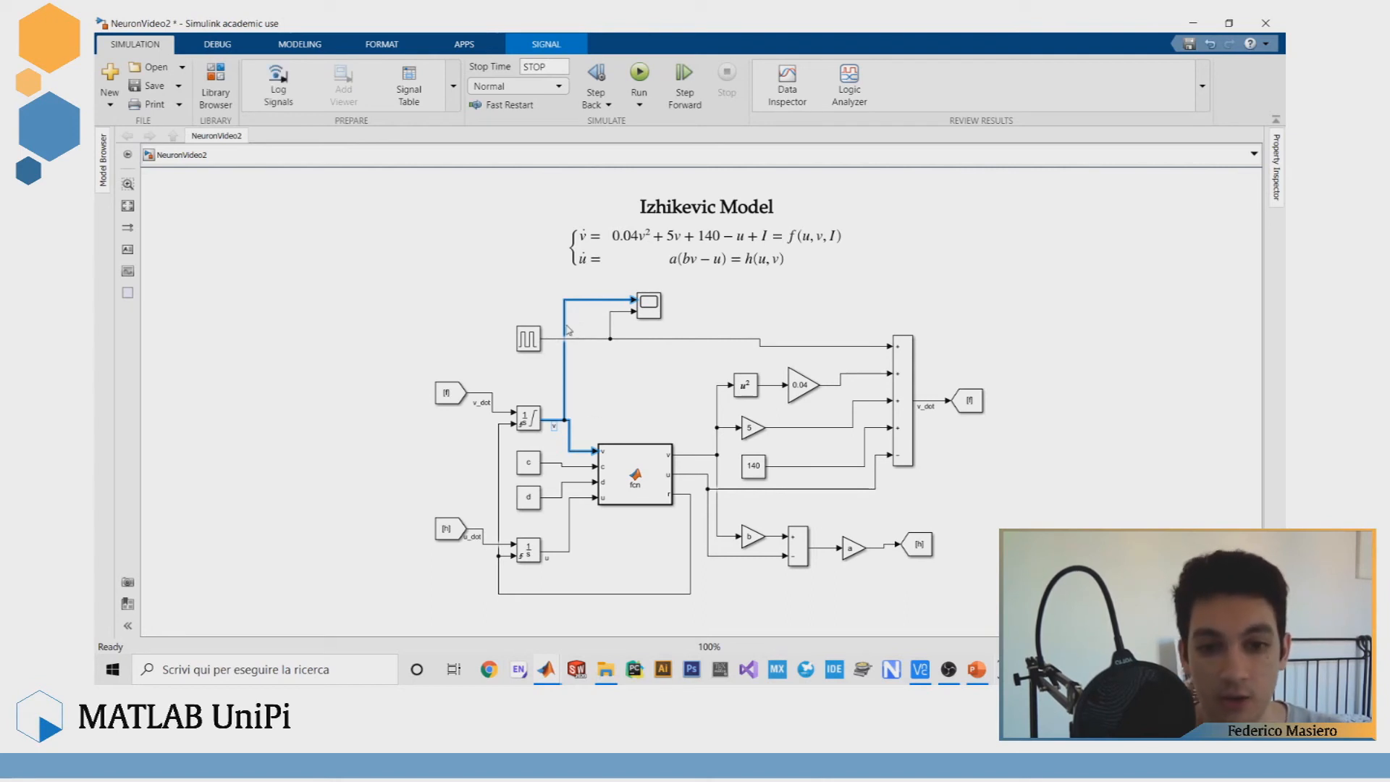
{"action": "left_click_drag", "start_coordinate": [567, 330], "coordinate": [572, 329]}
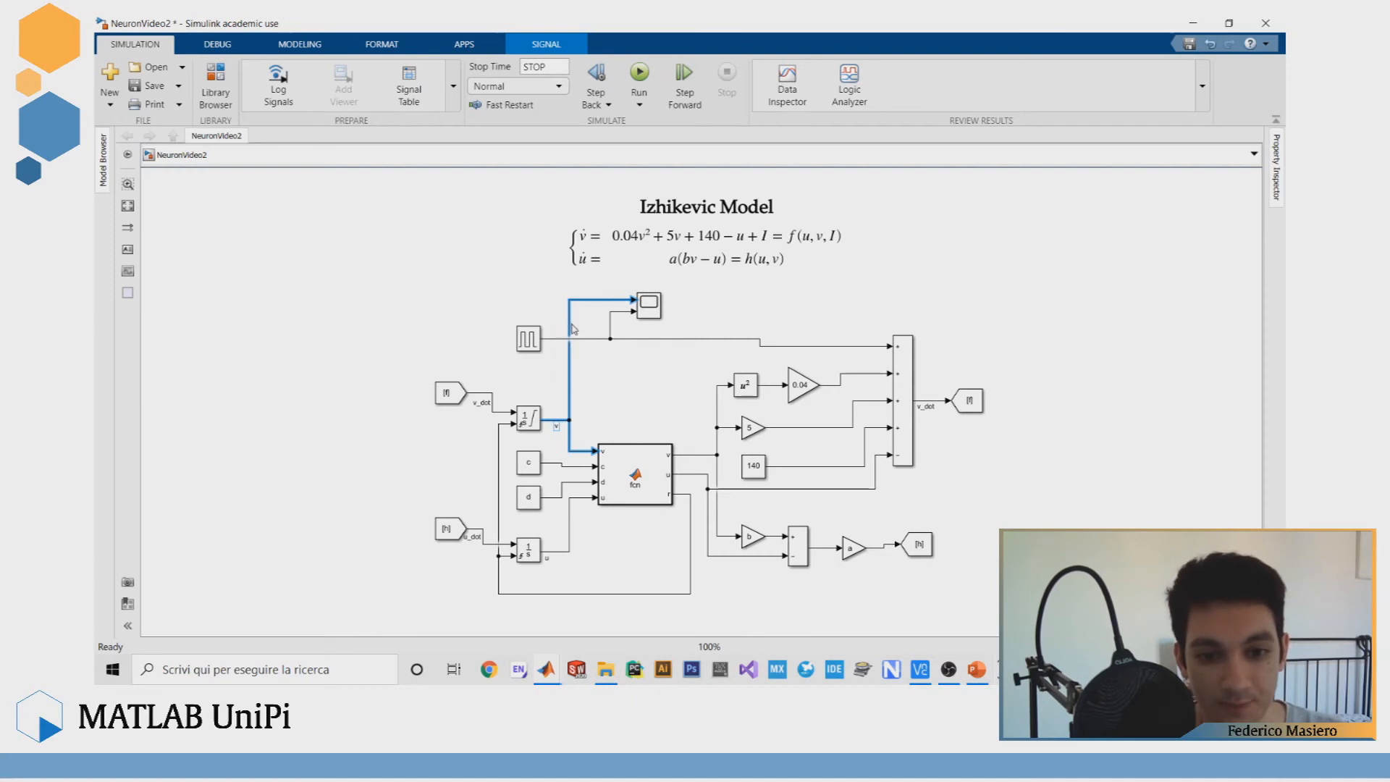
{"action": "left_click", "coordinate": [623, 397]}
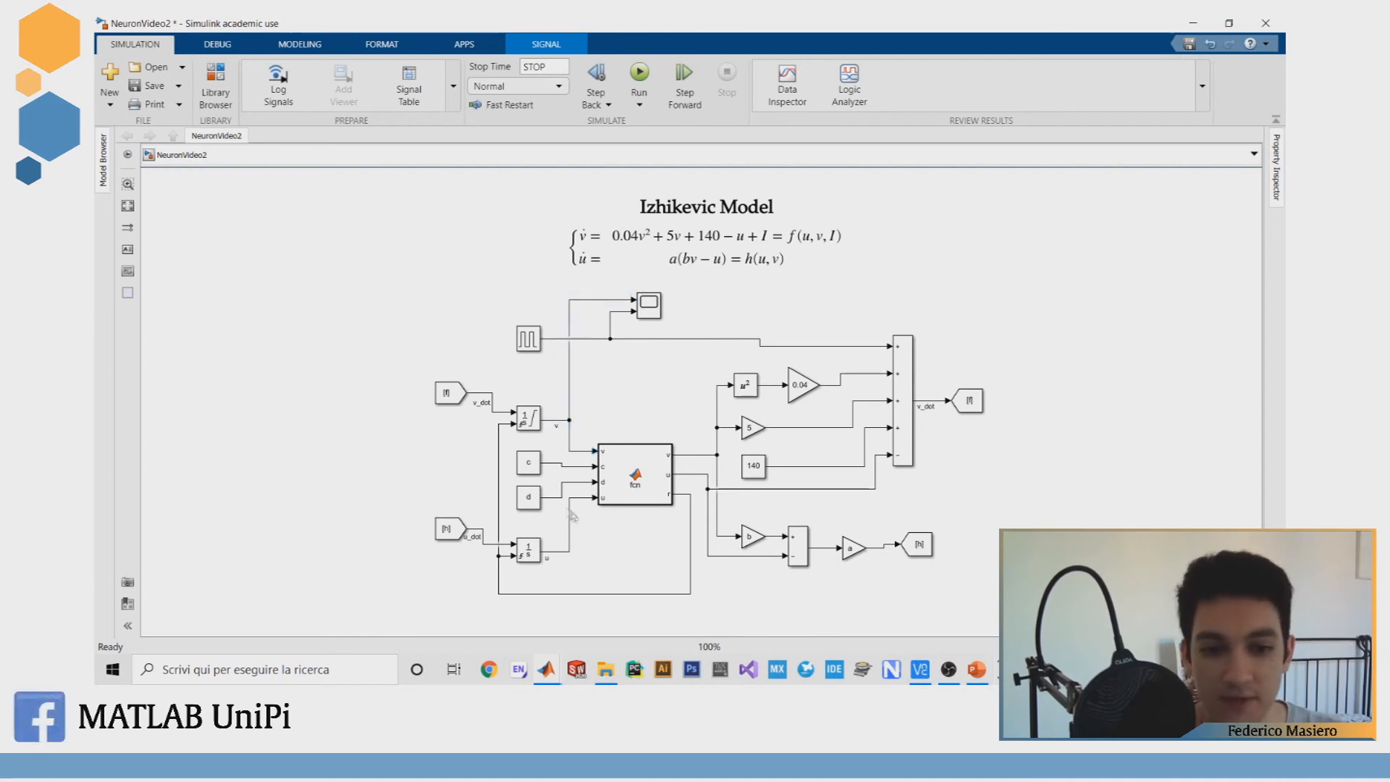
{"action": "left_click", "coordinate": [443, 539]}
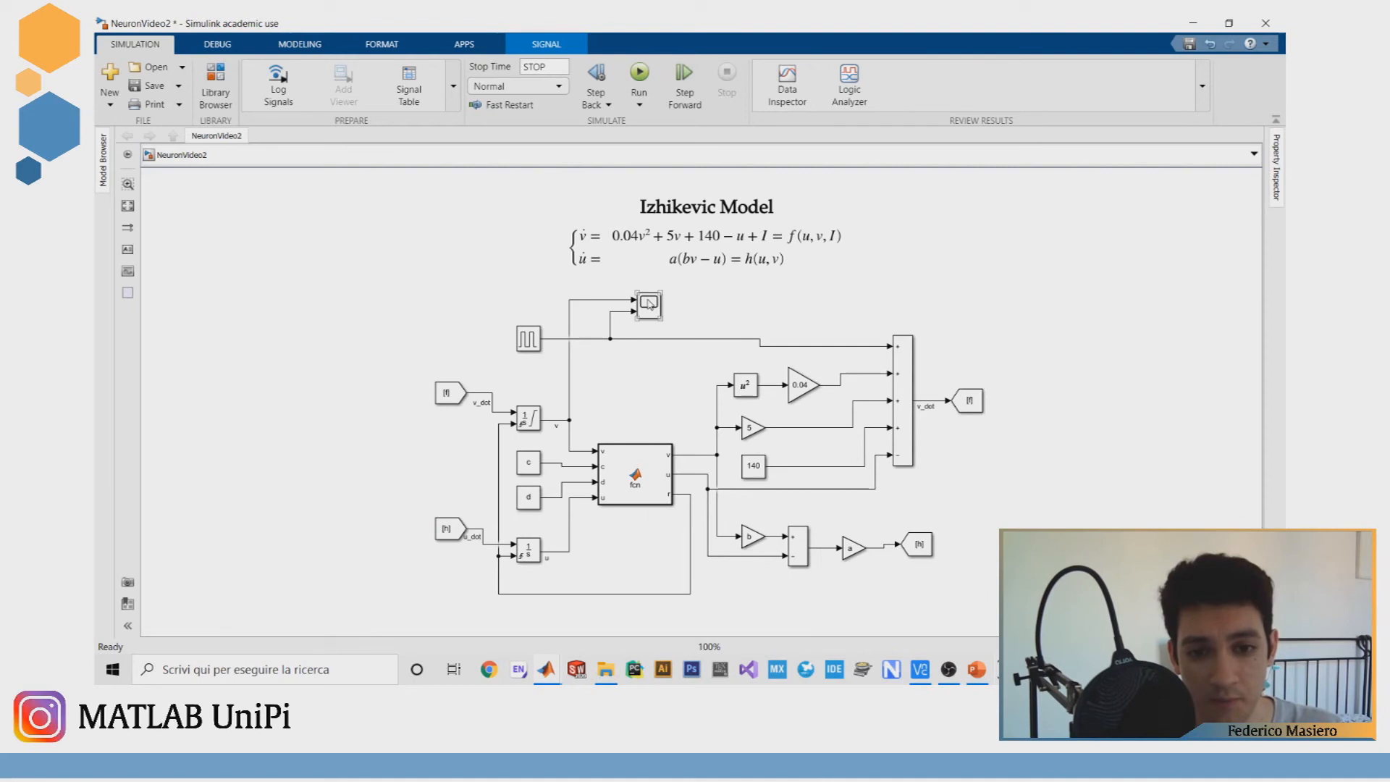
Step: Run the simulation and open the Scope display
{"action": "left_click", "coordinate": [641, 72]}
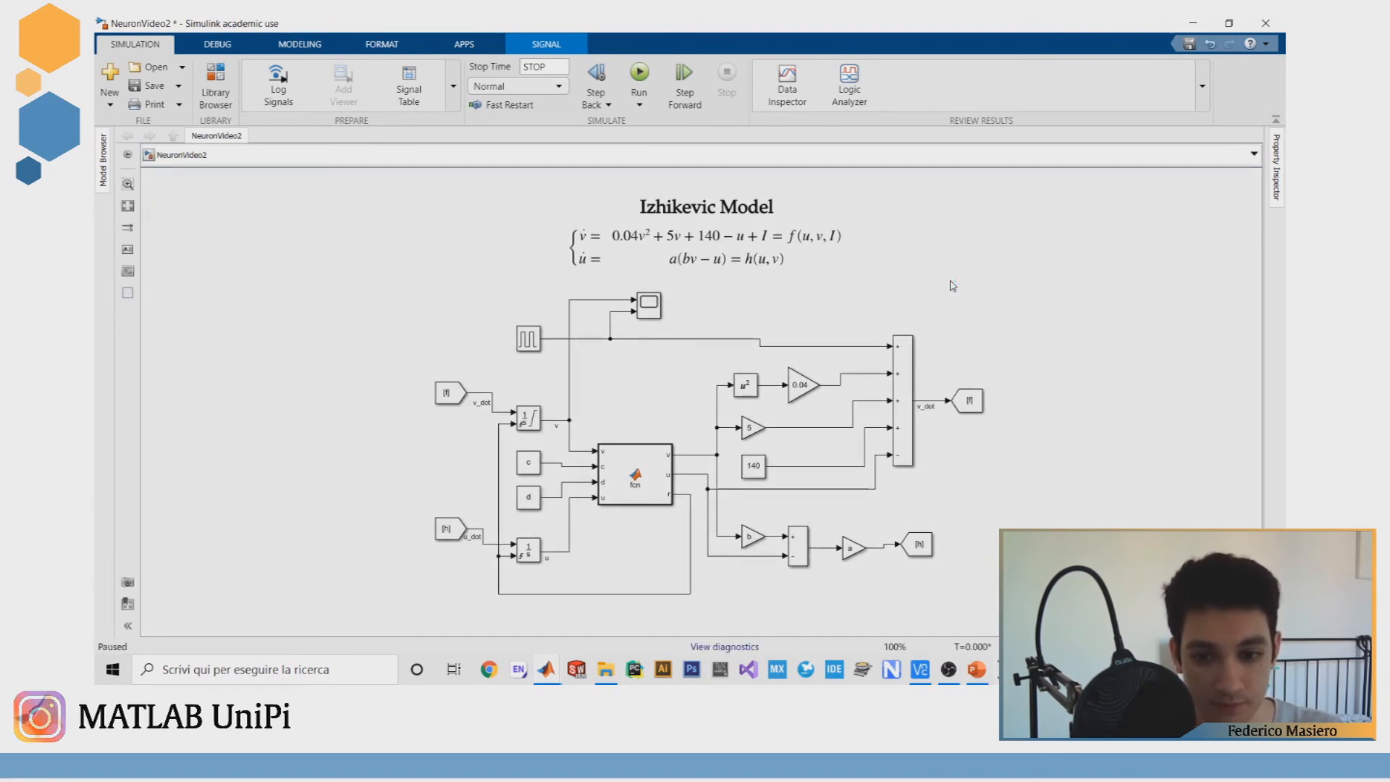
{"action": "left_click", "coordinate": [641, 308]}
{"action": "double_click", "coordinate": [641, 309]}
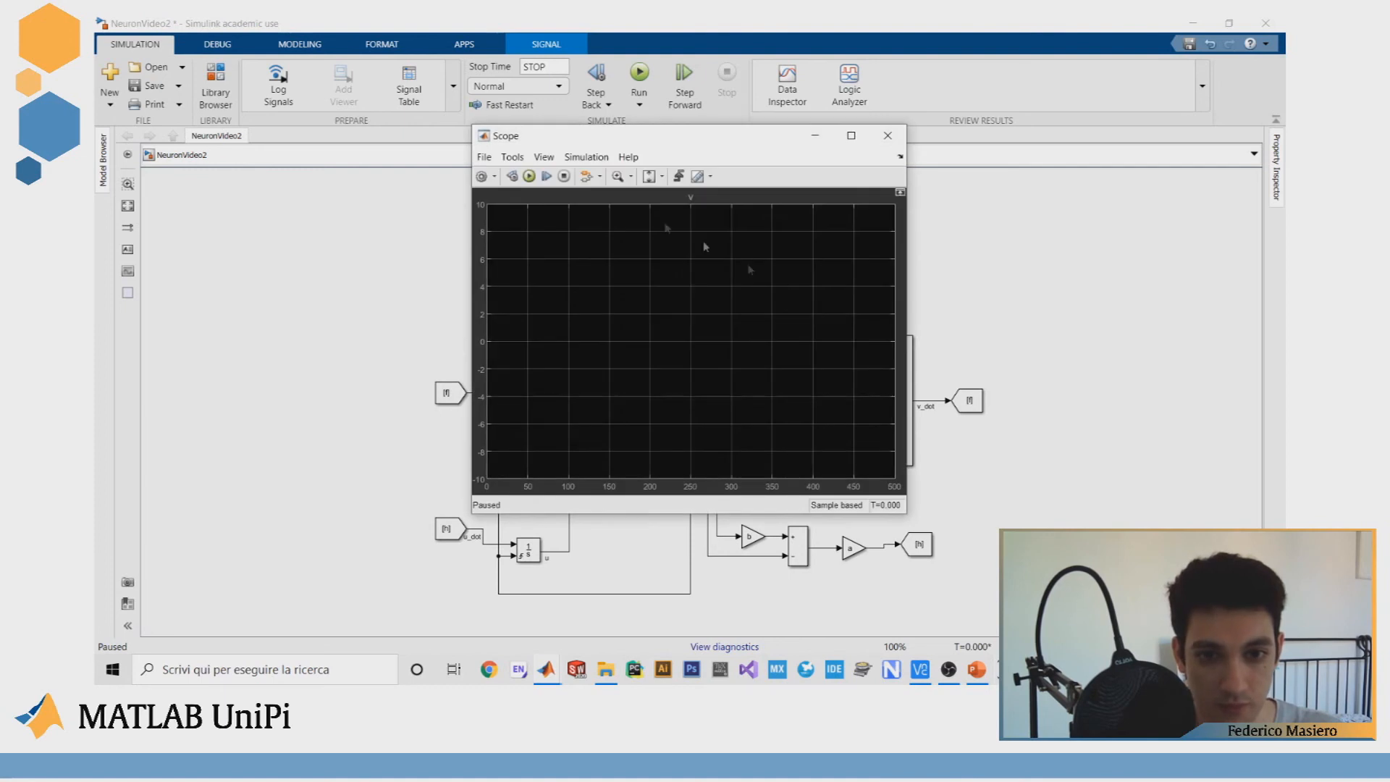
Step: Set the Scope layout to two plots stacked vertically and run the simulation from the Scope
{"action": "left_click", "coordinate": [544, 157]}
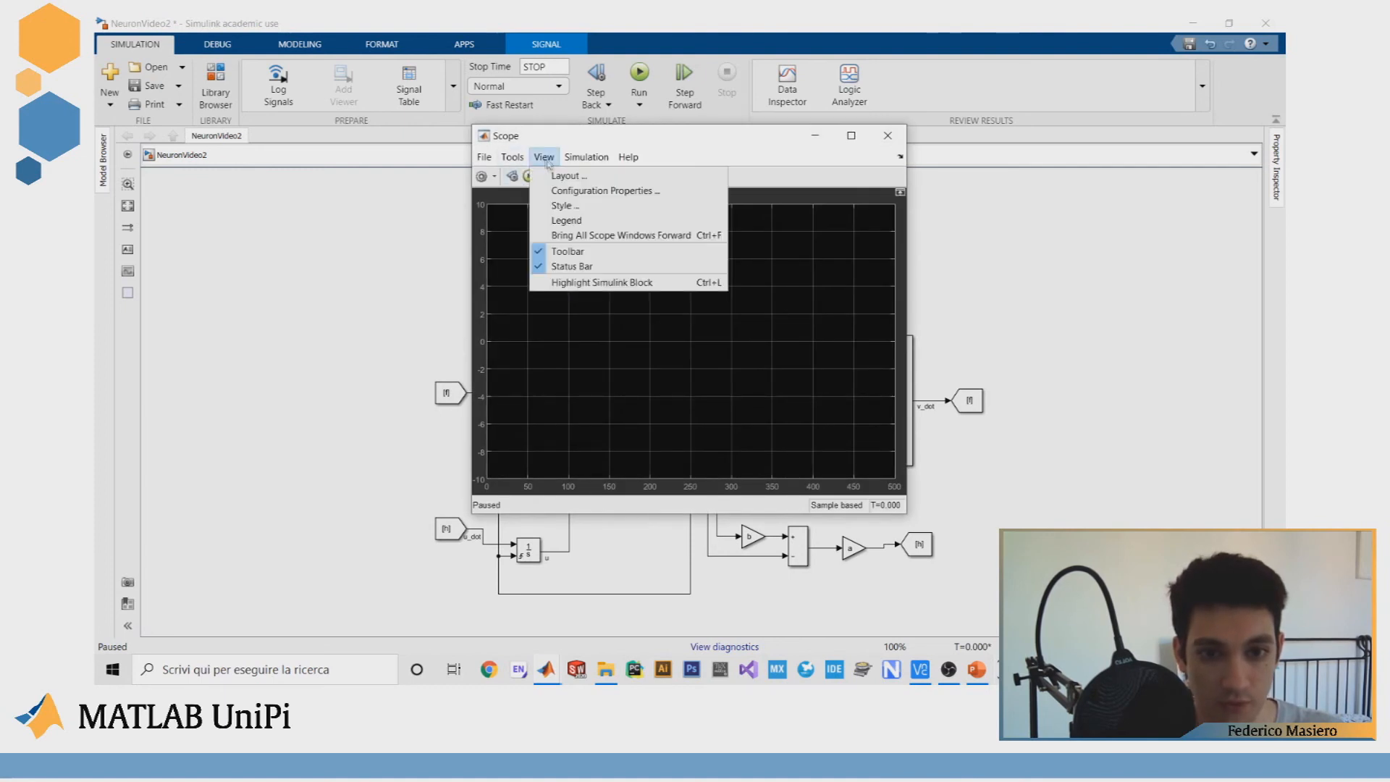
{"action": "left_click", "coordinate": [564, 175]}
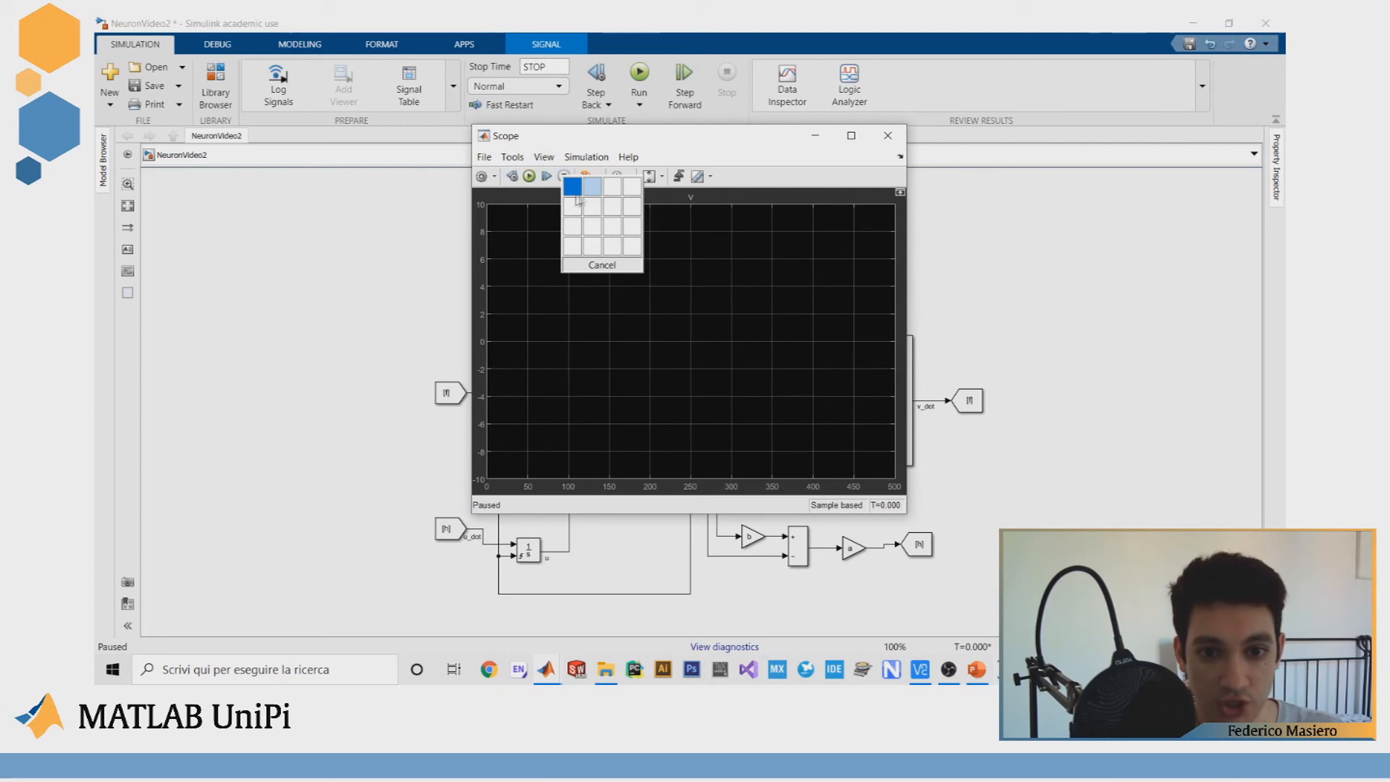
{"action": "left_click", "coordinate": [584, 203]}
{"action": "left_click", "coordinate": [529, 176]}
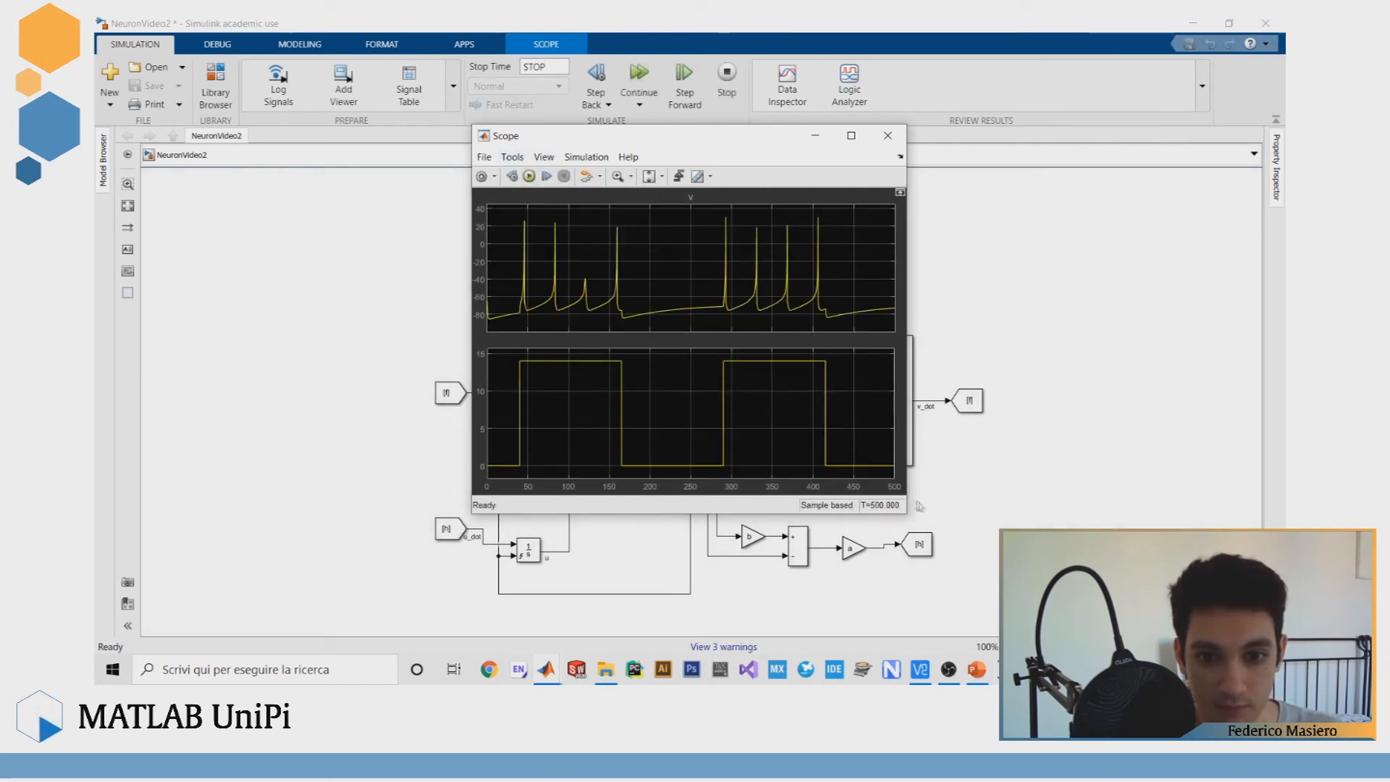
Step: Enlarge and reposition the Scope window to examine the voltage spikes against the input current pulses, and close it
{"action": "left_click_drag", "start_coordinate": [906, 514], "coordinate": [962, 620]}
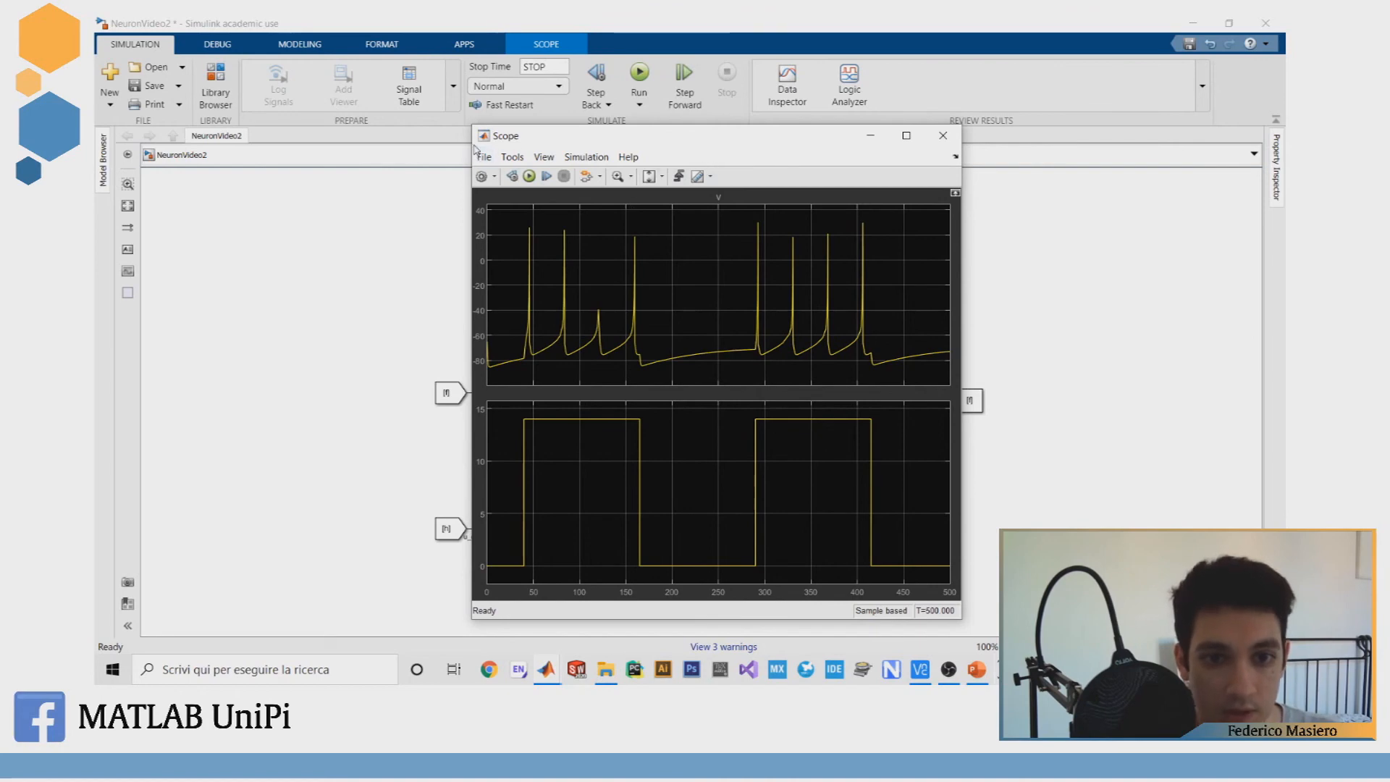
{"action": "left_click_drag", "start_coordinate": [470, 144], "coordinate": [241, 143]}
{"action": "left_click_drag", "start_coordinate": [683, 134], "coordinate": [689, 106]}
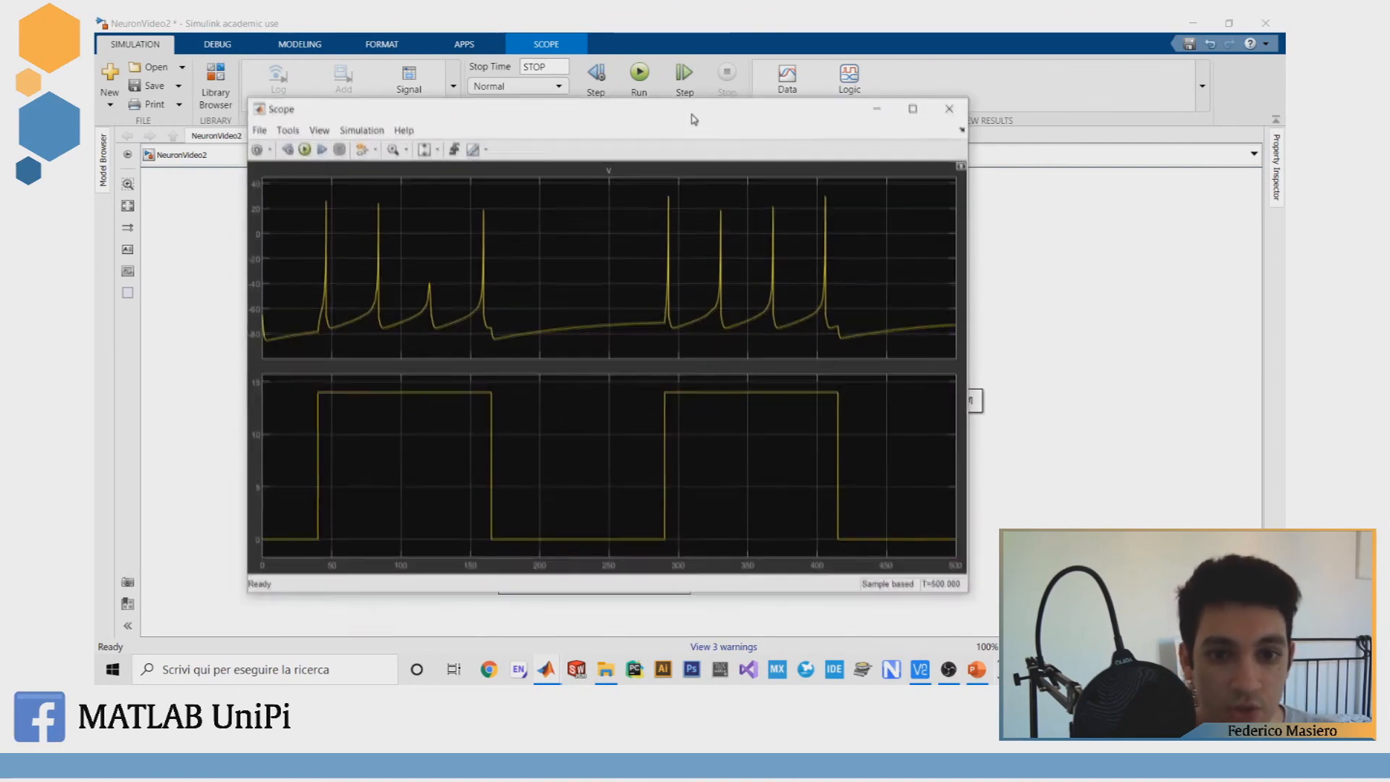
{"action": "left_click_drag", "start_coordinate": [969, 284], "coordinate": [1107, 283]}
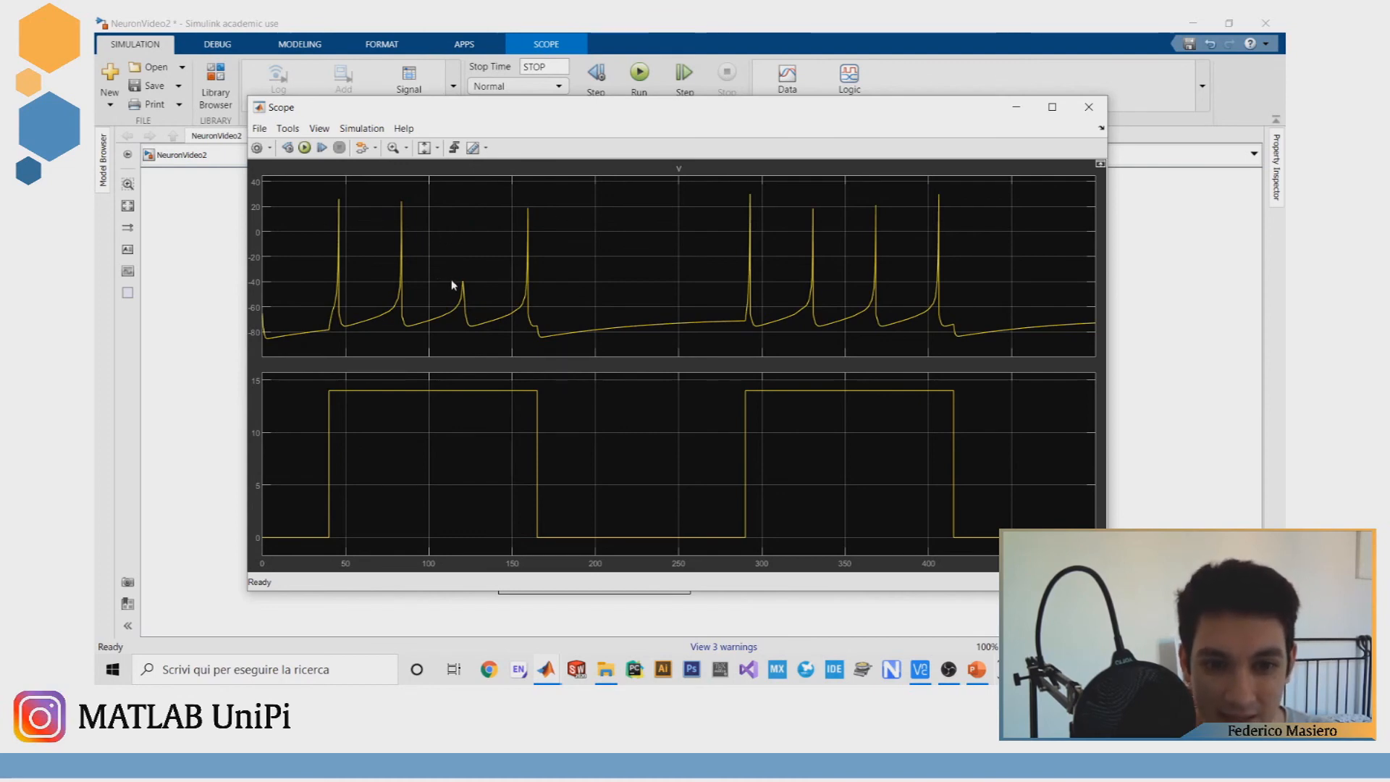
{"action": "left_click", "coordinate": [1088, 107]}
{"action": "left_click", "coordinate": [868, 293]}
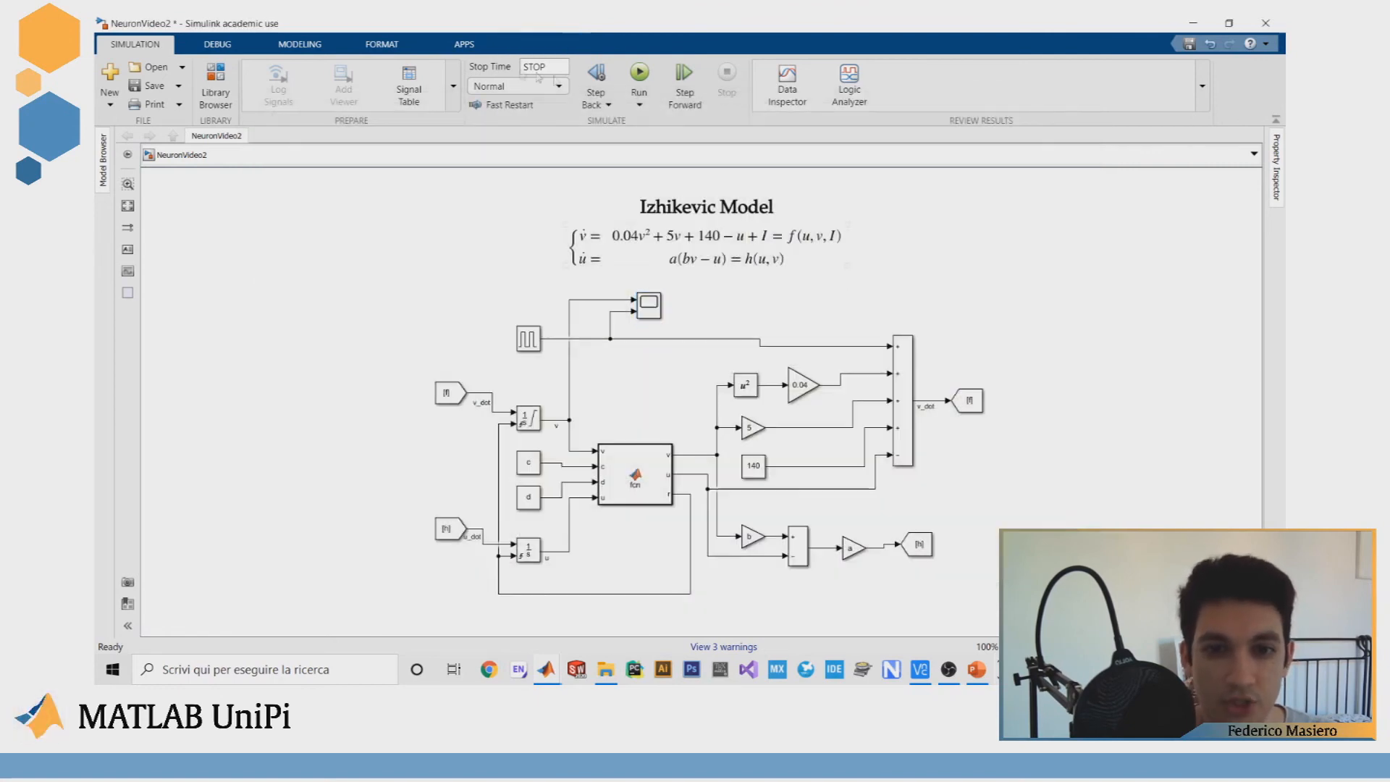
Step: Set the variable-step solver's minimum step size to 0.01 and maximum step size to 0.1 in the model's configuration parameters
{"action": "left_click", "coordinate": [302, 46]}
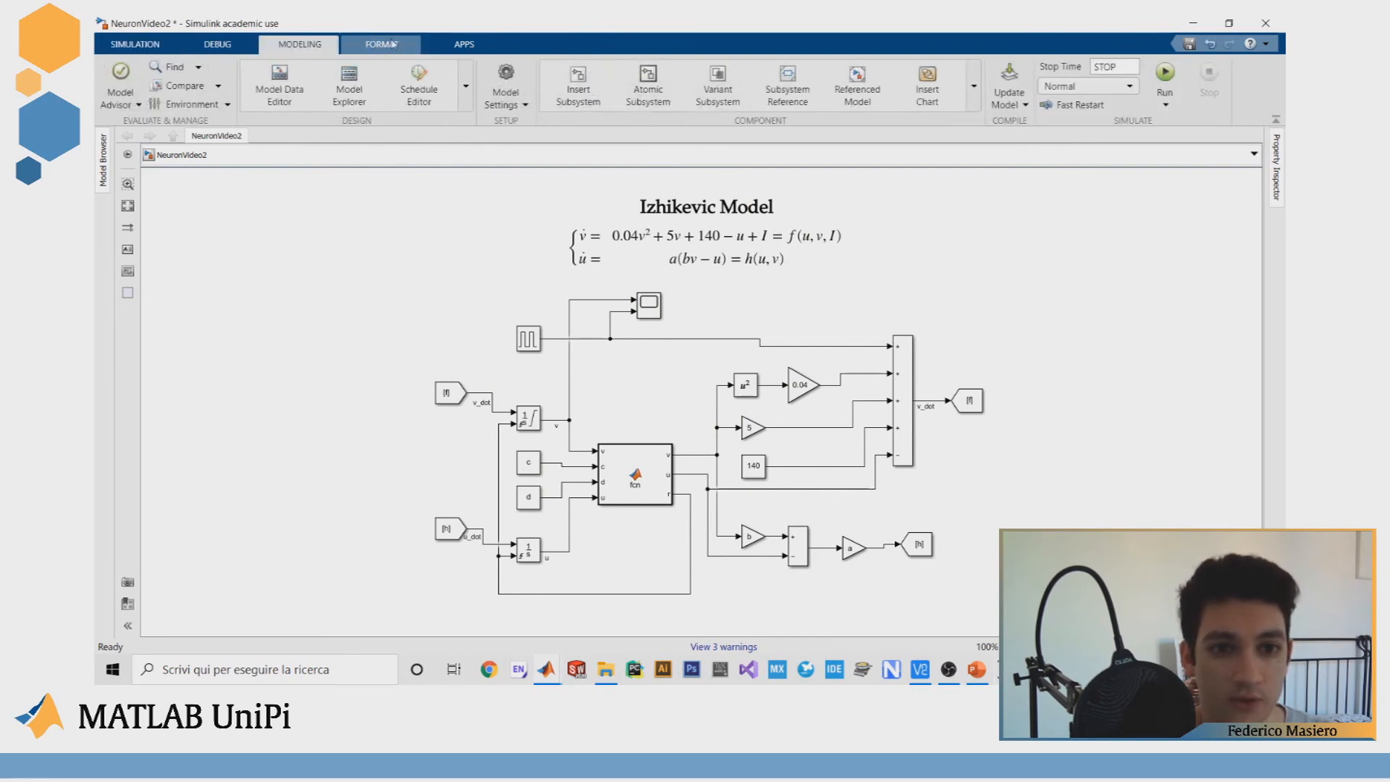
{"action": "left_click", "coordinate": [506, 79]}
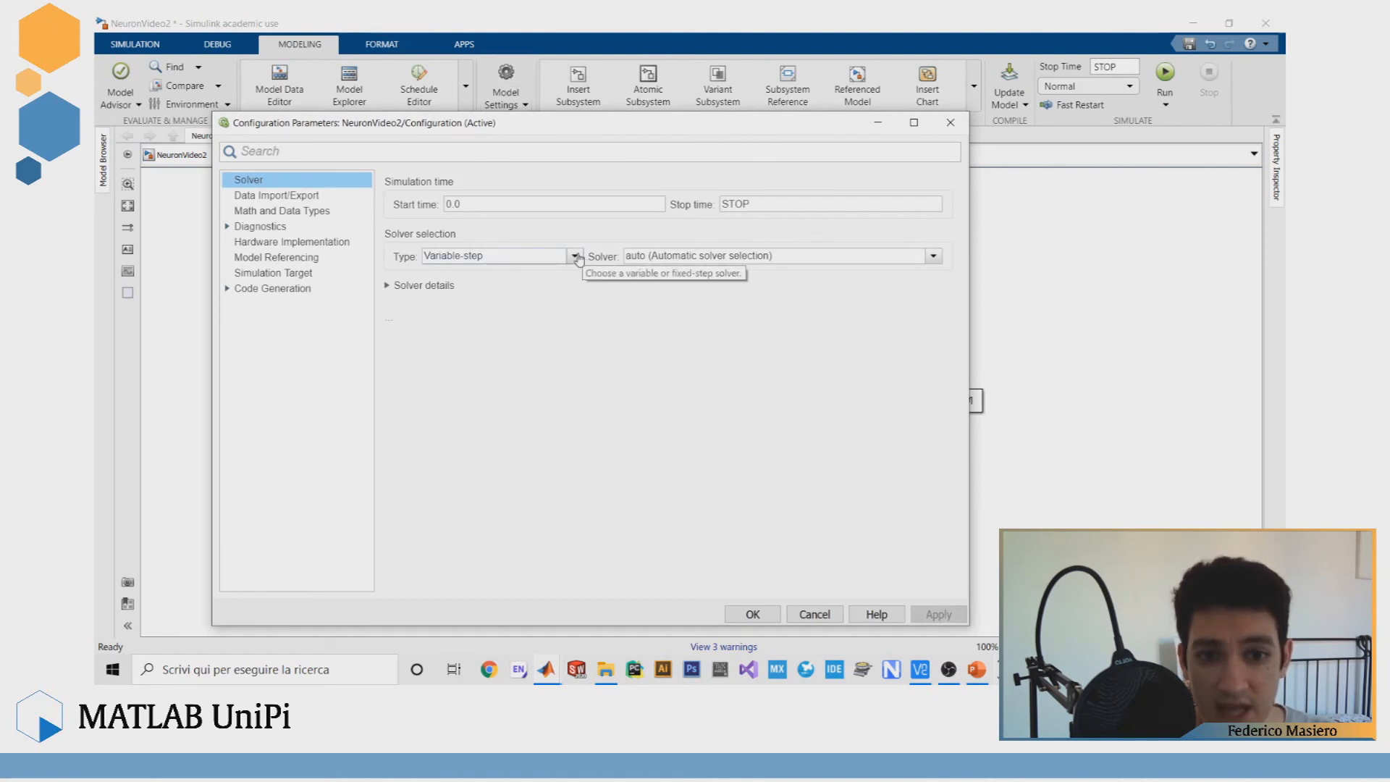
{"action": "left_click", "coordinate": [387, 286]}
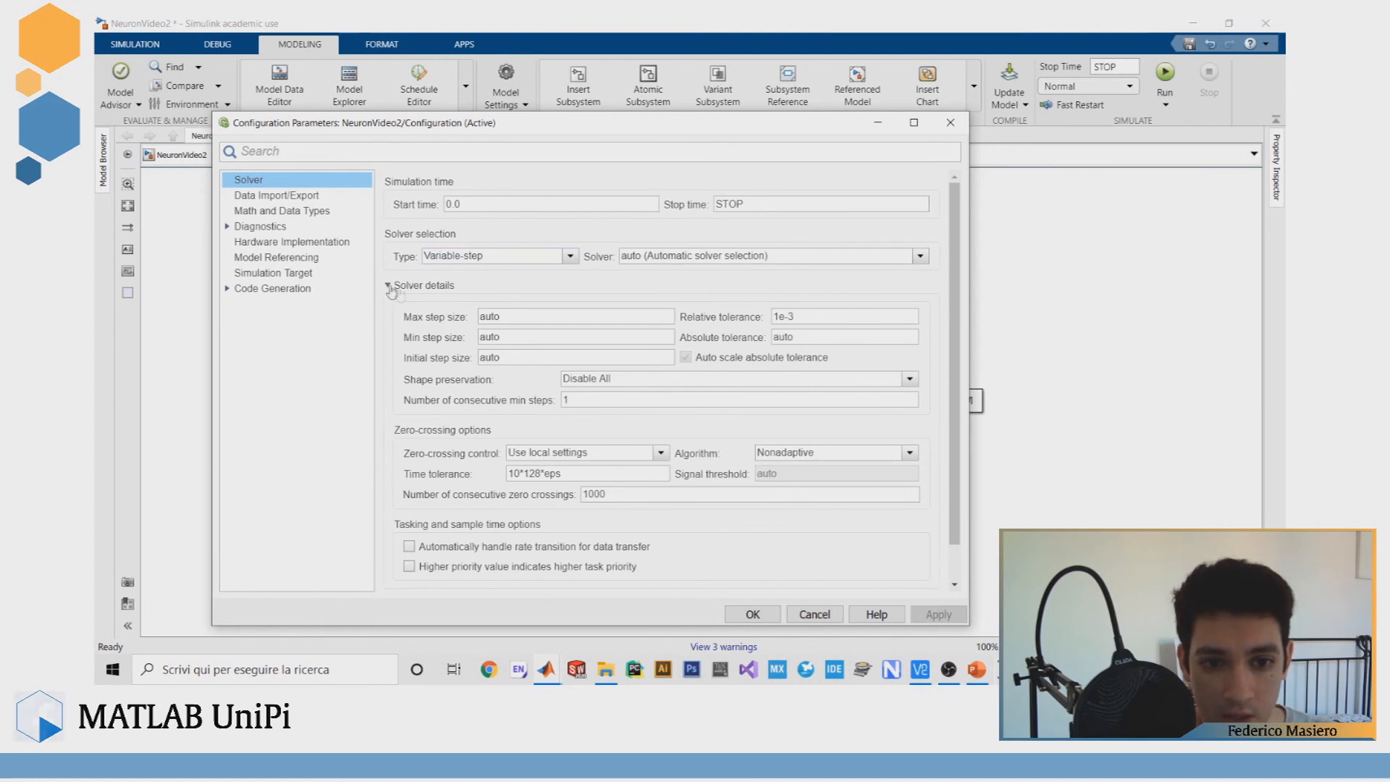
{"action": "double_click", "coordinate": [513, 314]}
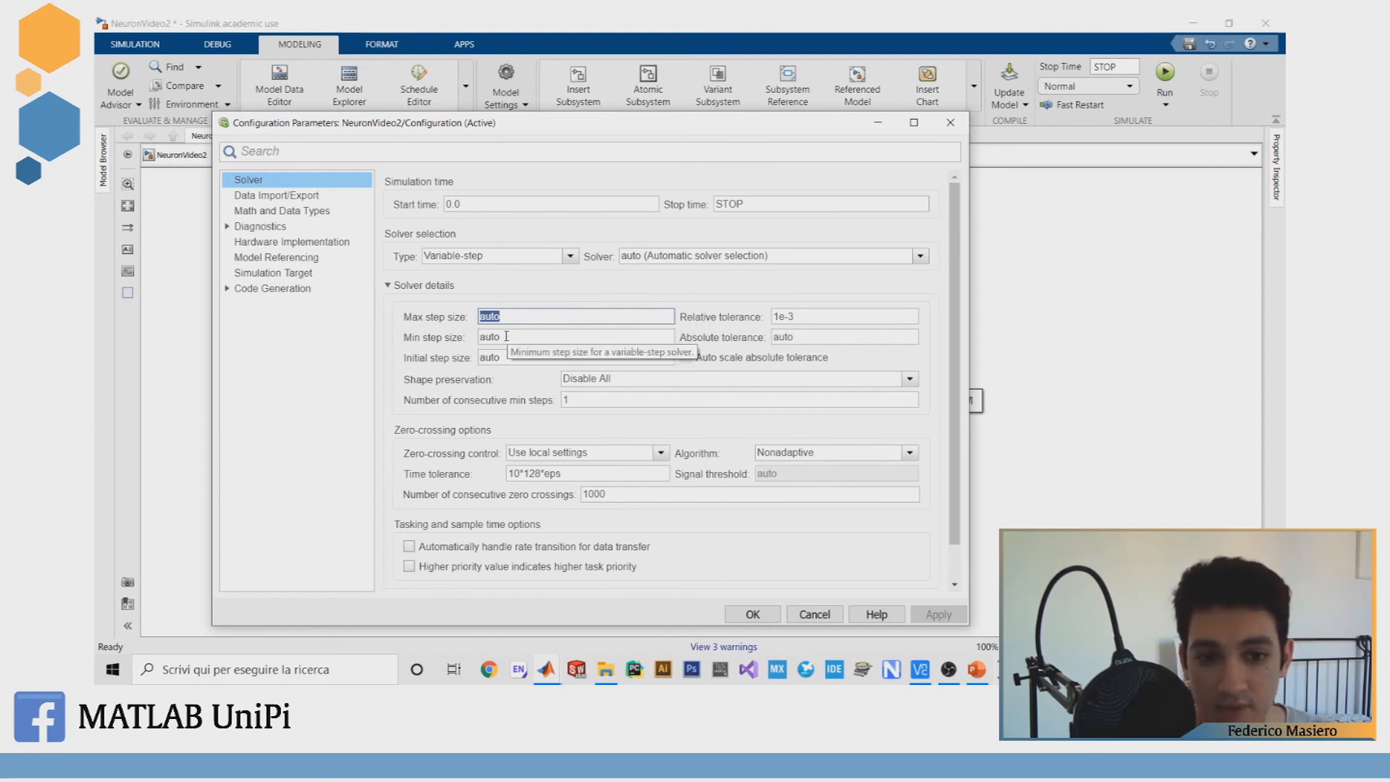
{"action": "double_click", "coordinate": [506, 336]}
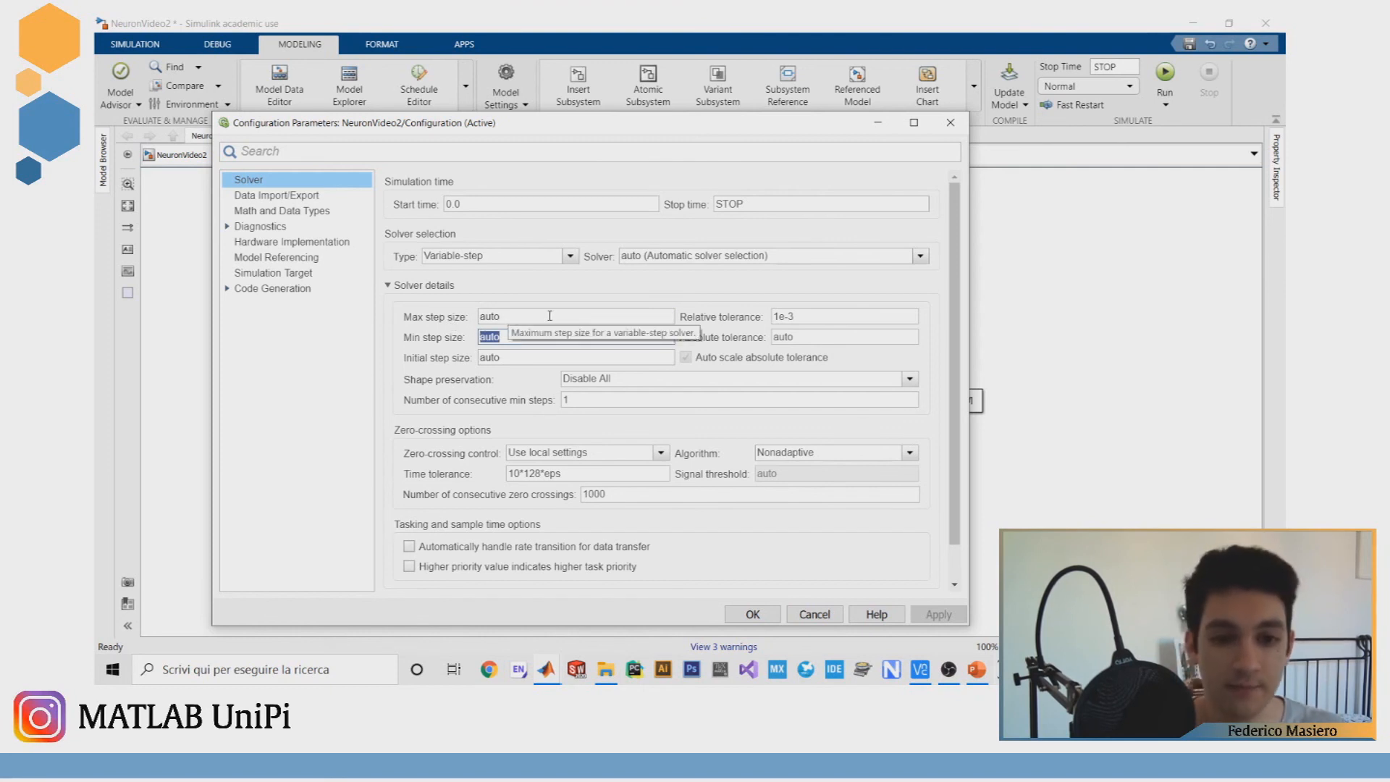
{"action": "type", "text": "0.01"}
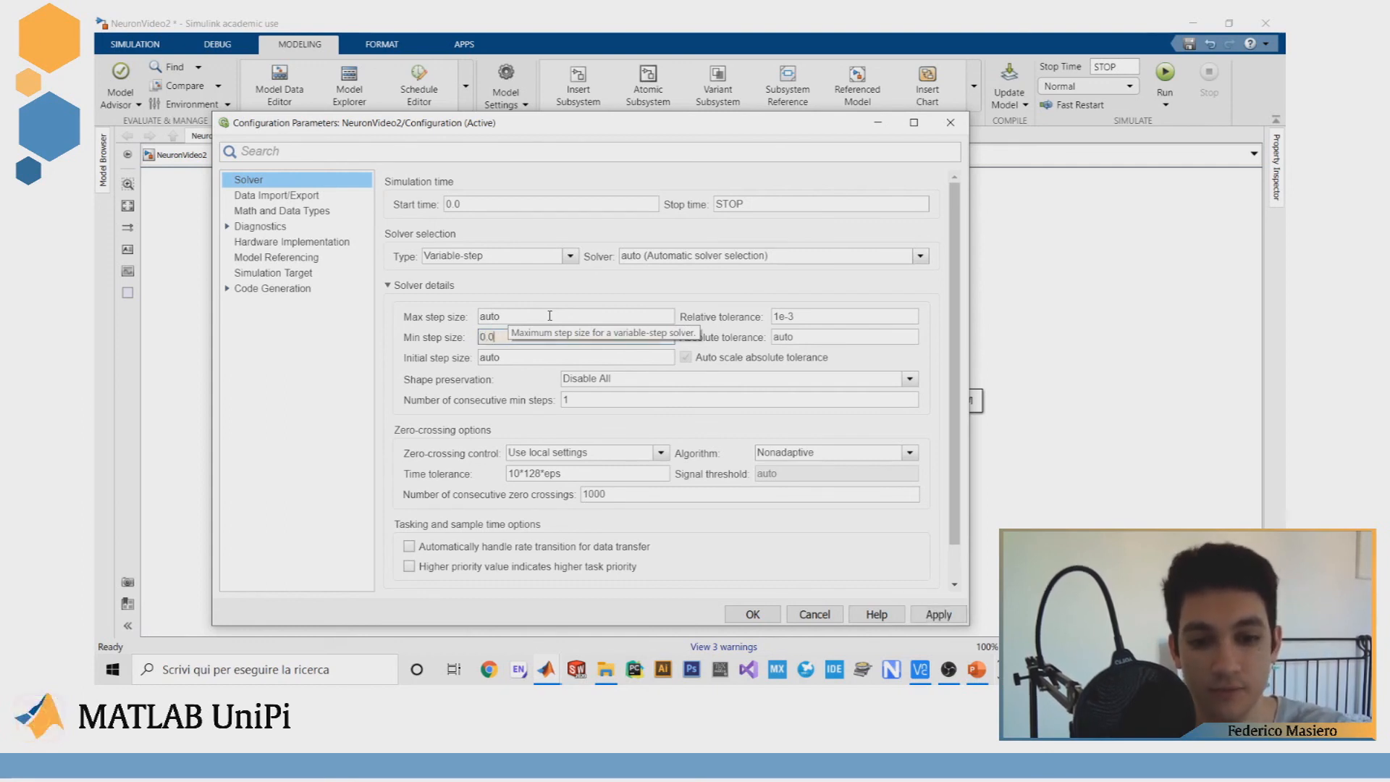
{"action": "left_click", "coordinate": [514, 318]}
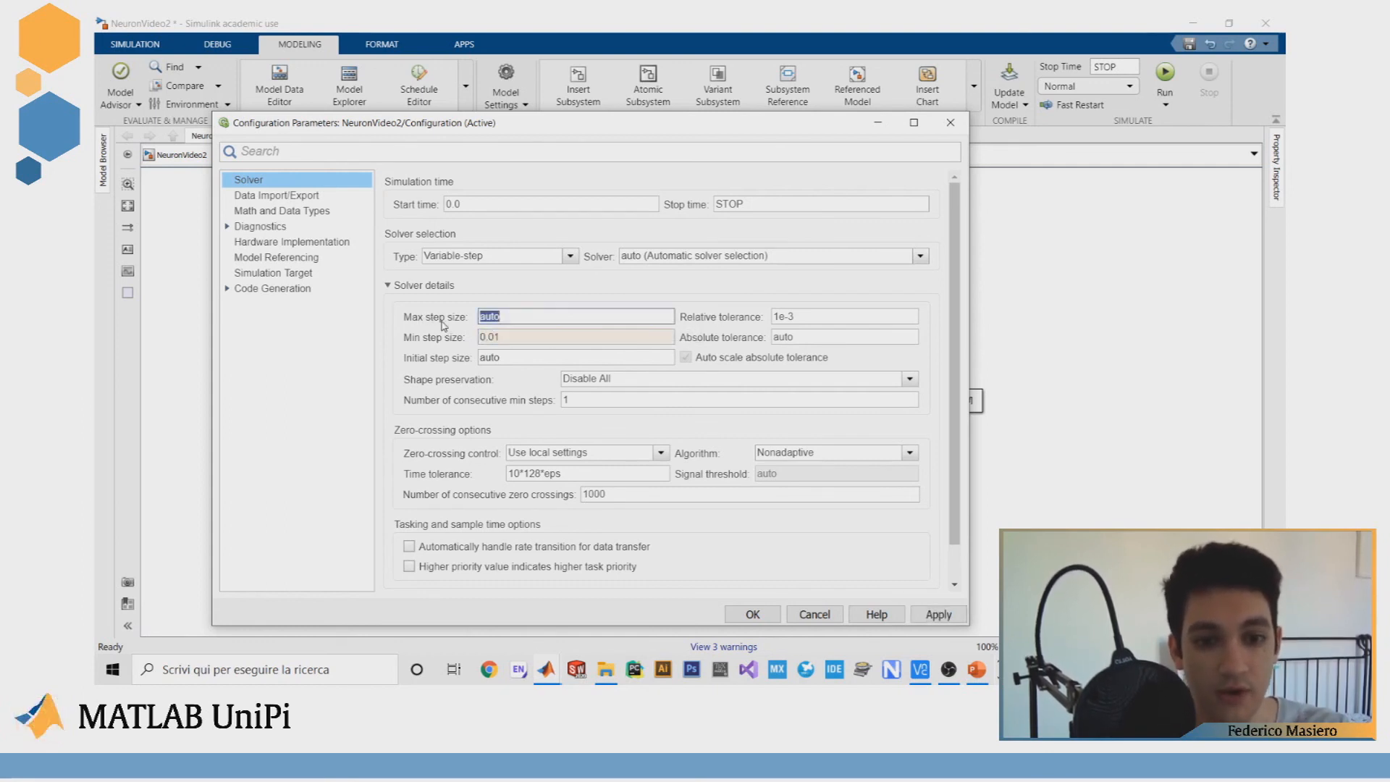
{"action": "double_click", "coordinate": [474, 323]}
{"action": "type", "text": "0.1"}
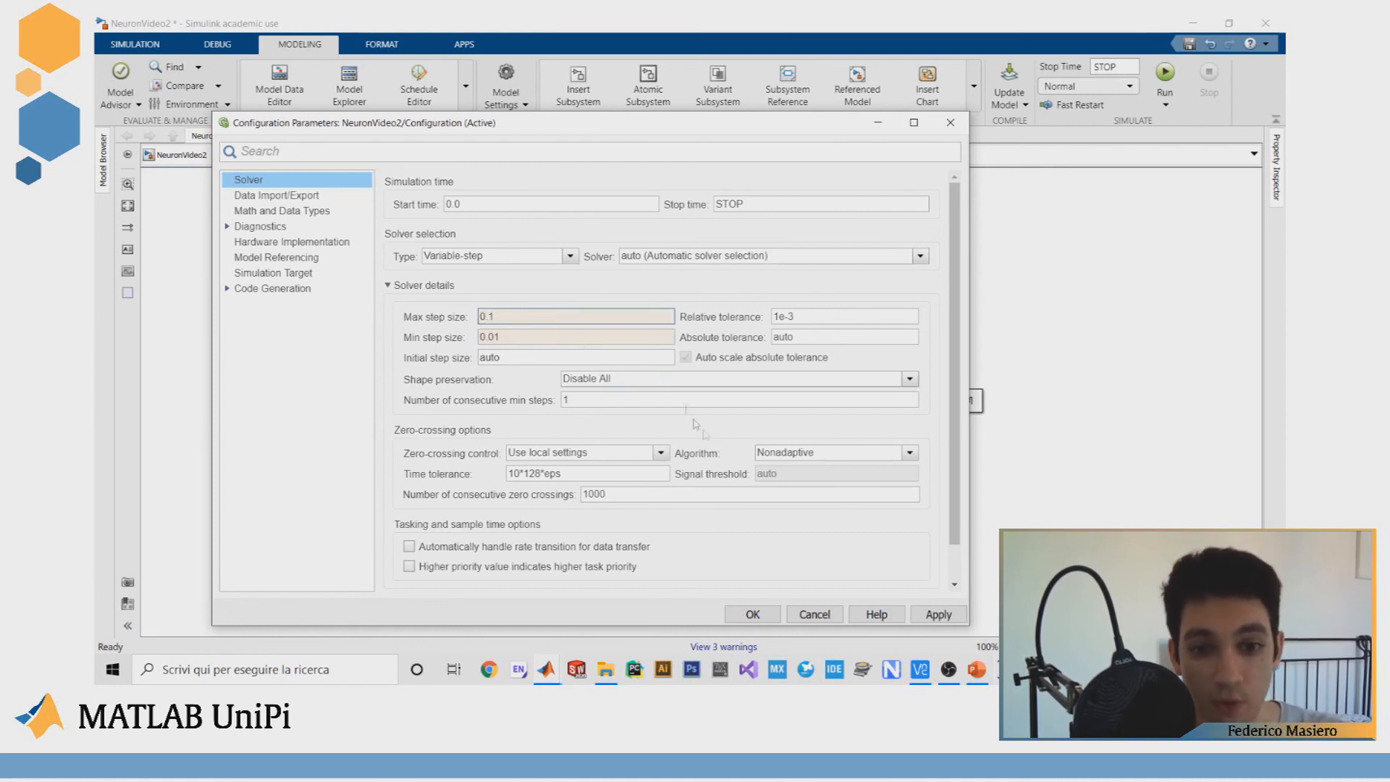
{"action": "left_click", "coordinate": [927, 615]}
{"action": "left_click", "coordinate": [753, 614]}
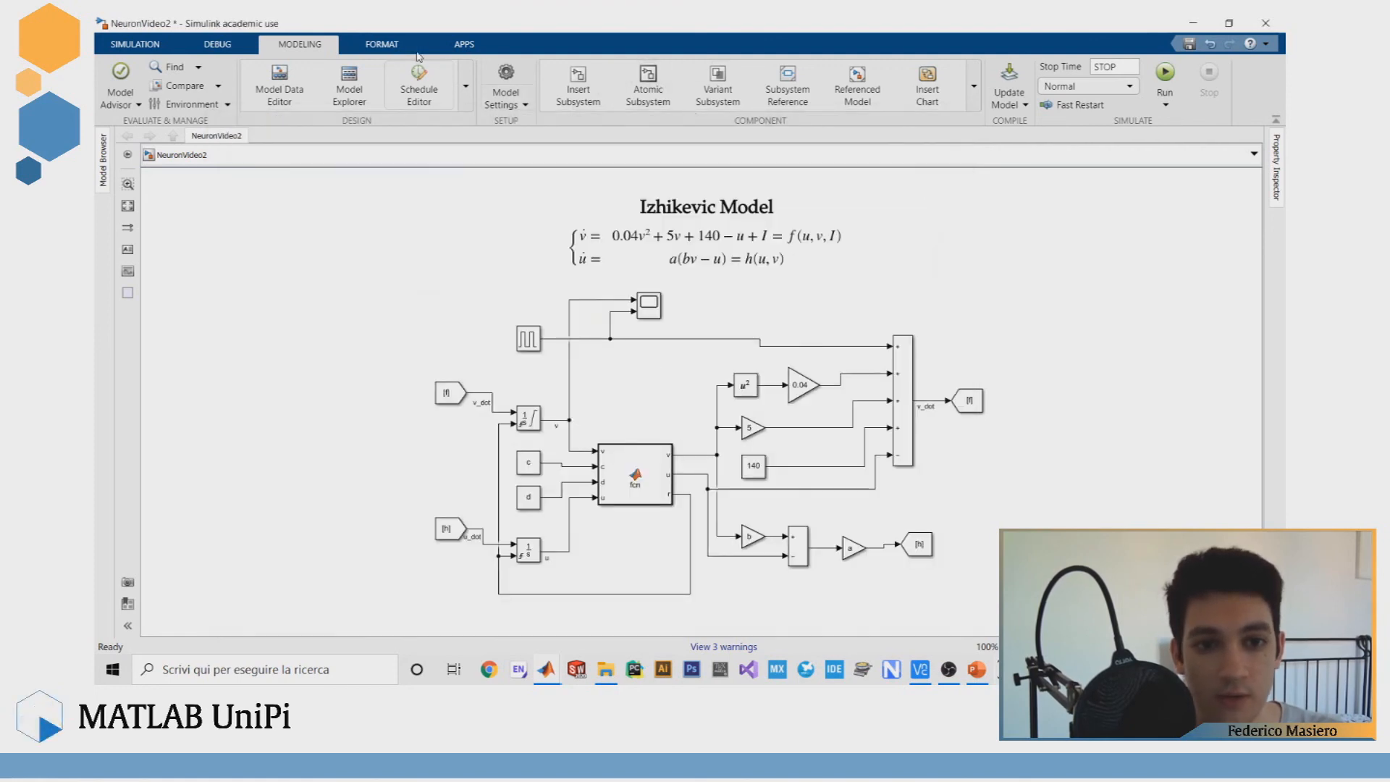
Step: Run the simulation with the new solver step limits and open the Scope to view the spikes and input current
{"action": "left_click", "coordinate": [135, 45]}
{"action": "left_click", "coordinate": [639, 72]}
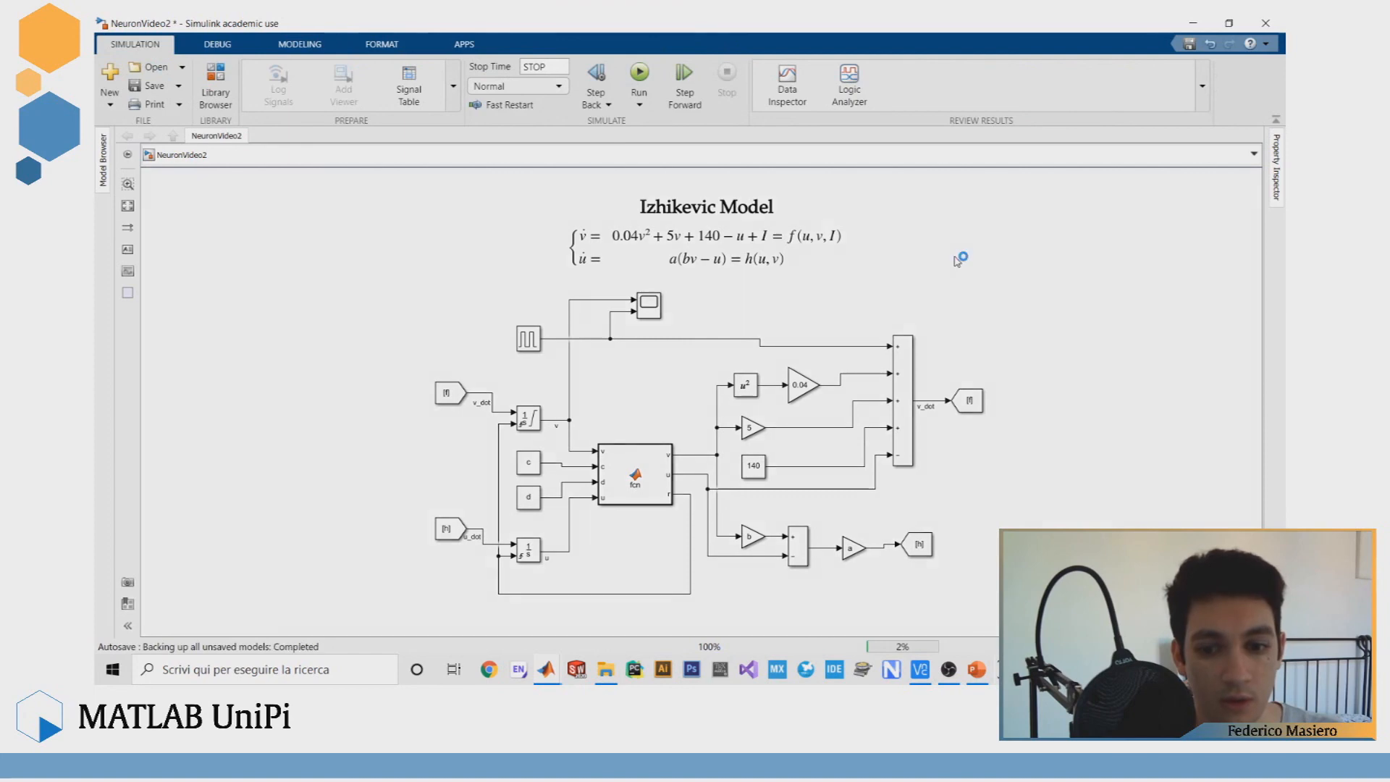
{"action": "double_click", "coordinate": [652, 306]}
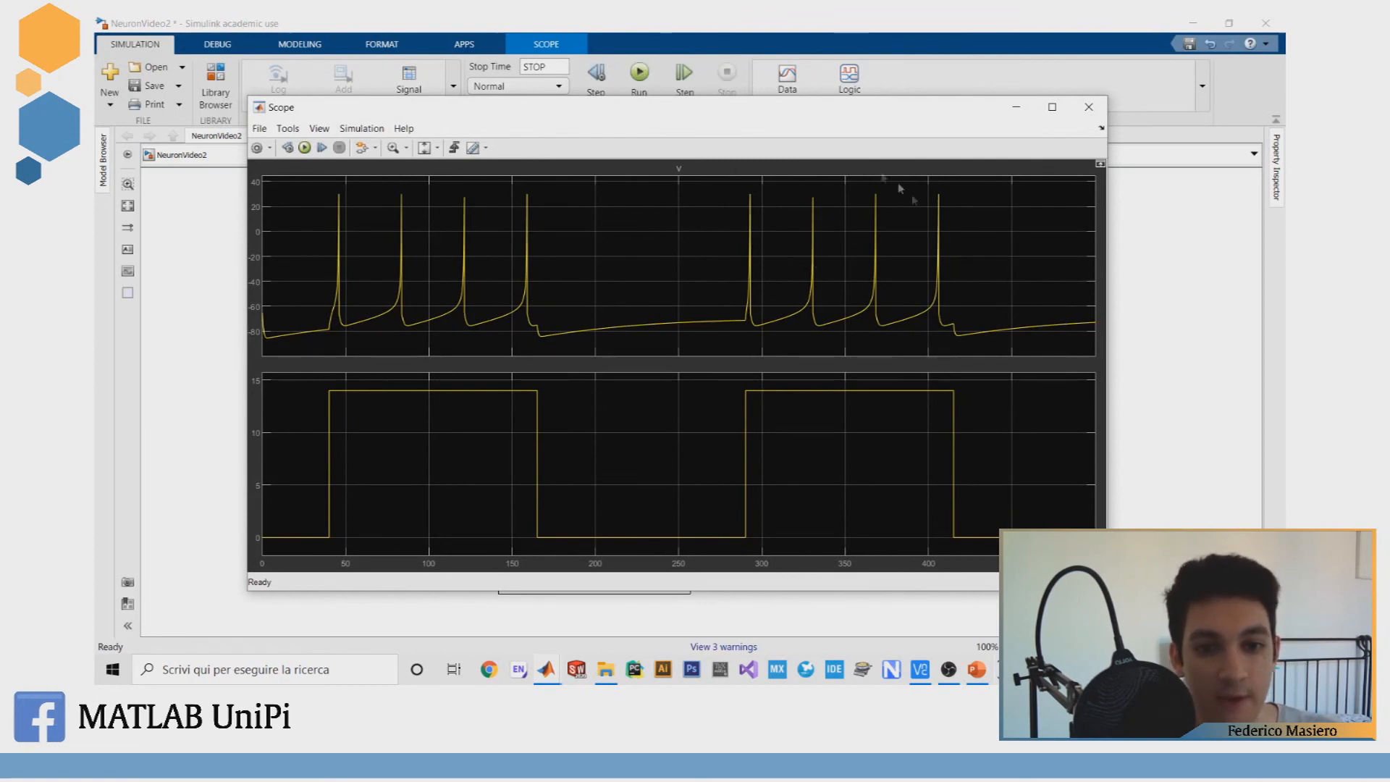
{"action": "left_click_drag", "start_coordinate": [775, 114], "coordinate": [789, 106]}
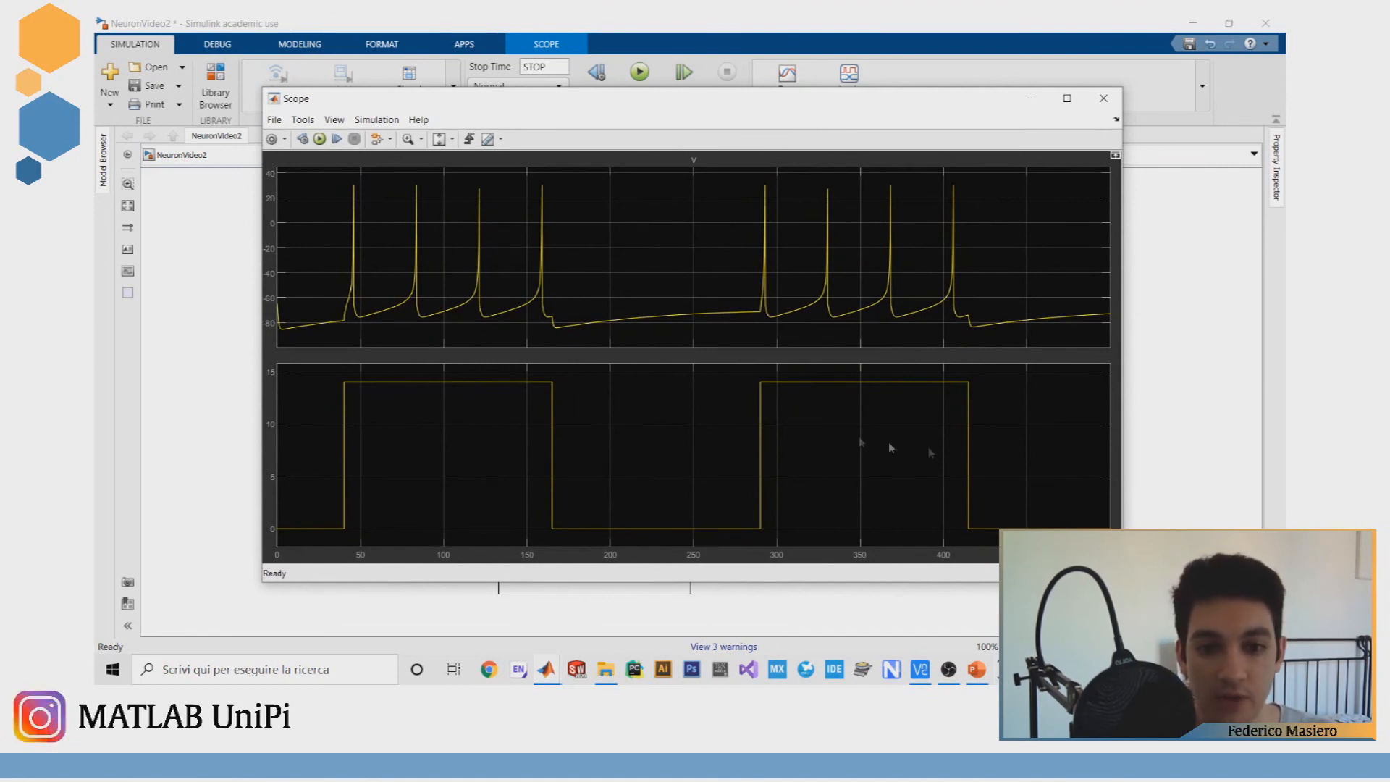
Step: Switch to the Neuron.pptx presentation in PowerPoint, compare its Izhikevich spiking patterns with the Scope traces, and minimize it
{"action": "left_click", "coordinate": [976, 670]}
{"action": "left_click", "coordinate": [744, 356]}
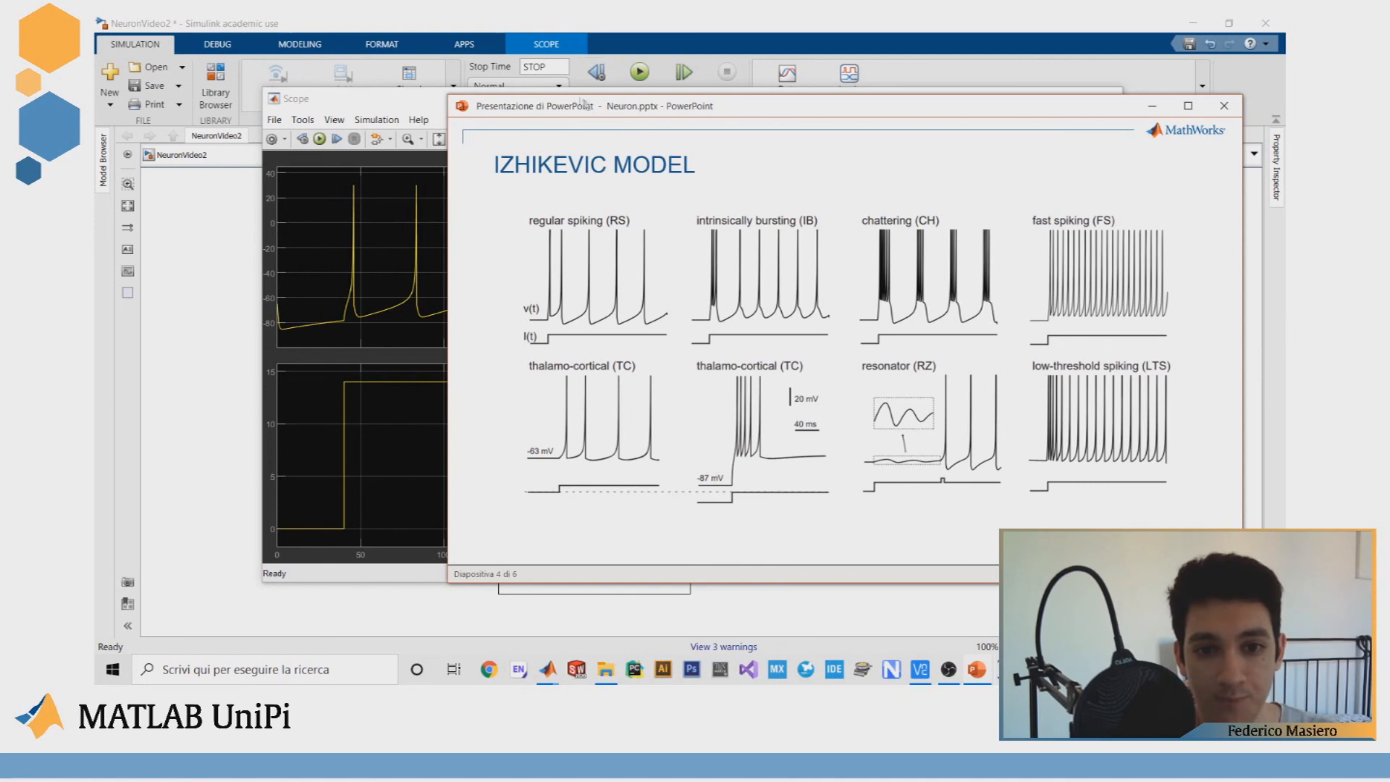
{"action": "left_click_drag", "start_coordinate": [599, 110], "coordinate": [611, 492]}
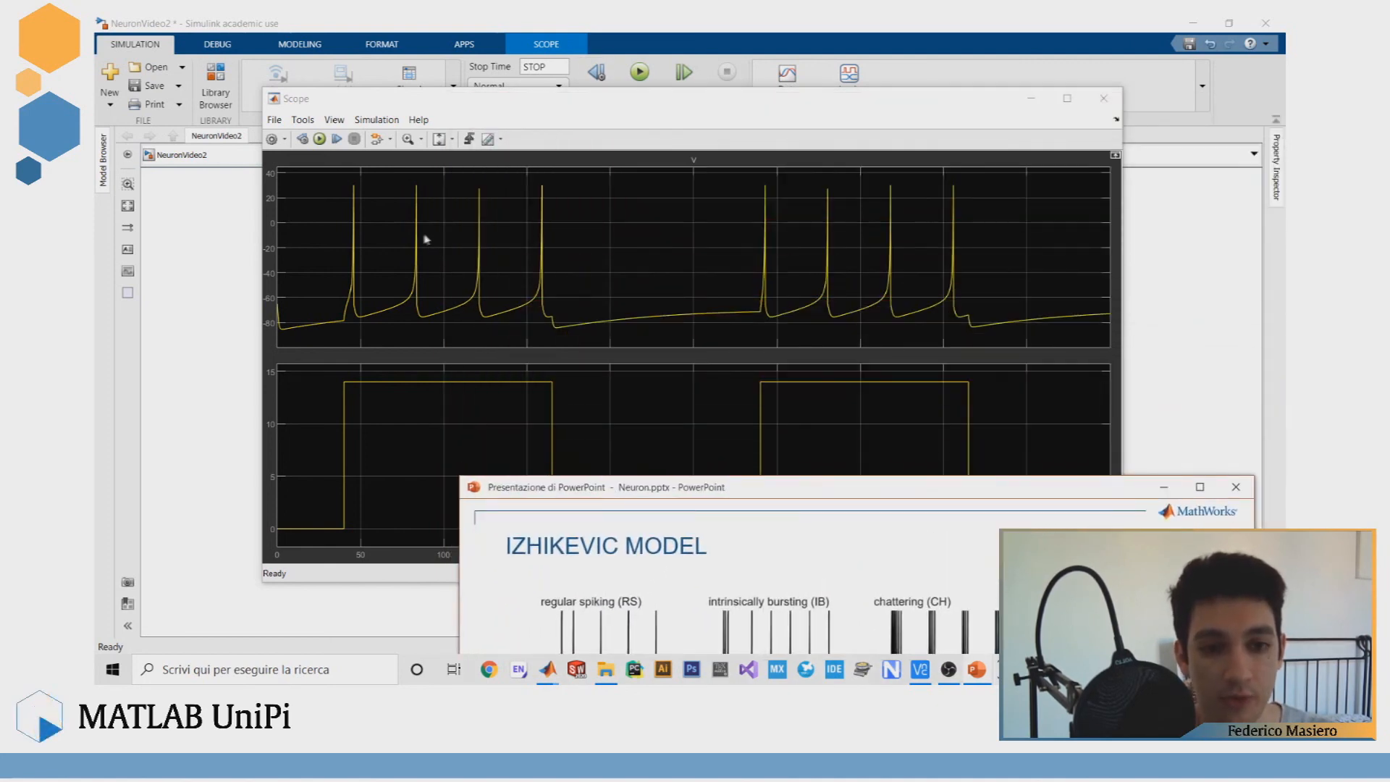
{"action": "left_click_drag", "start_coordinate": [649, 491], "coordinate": [613, 141]}
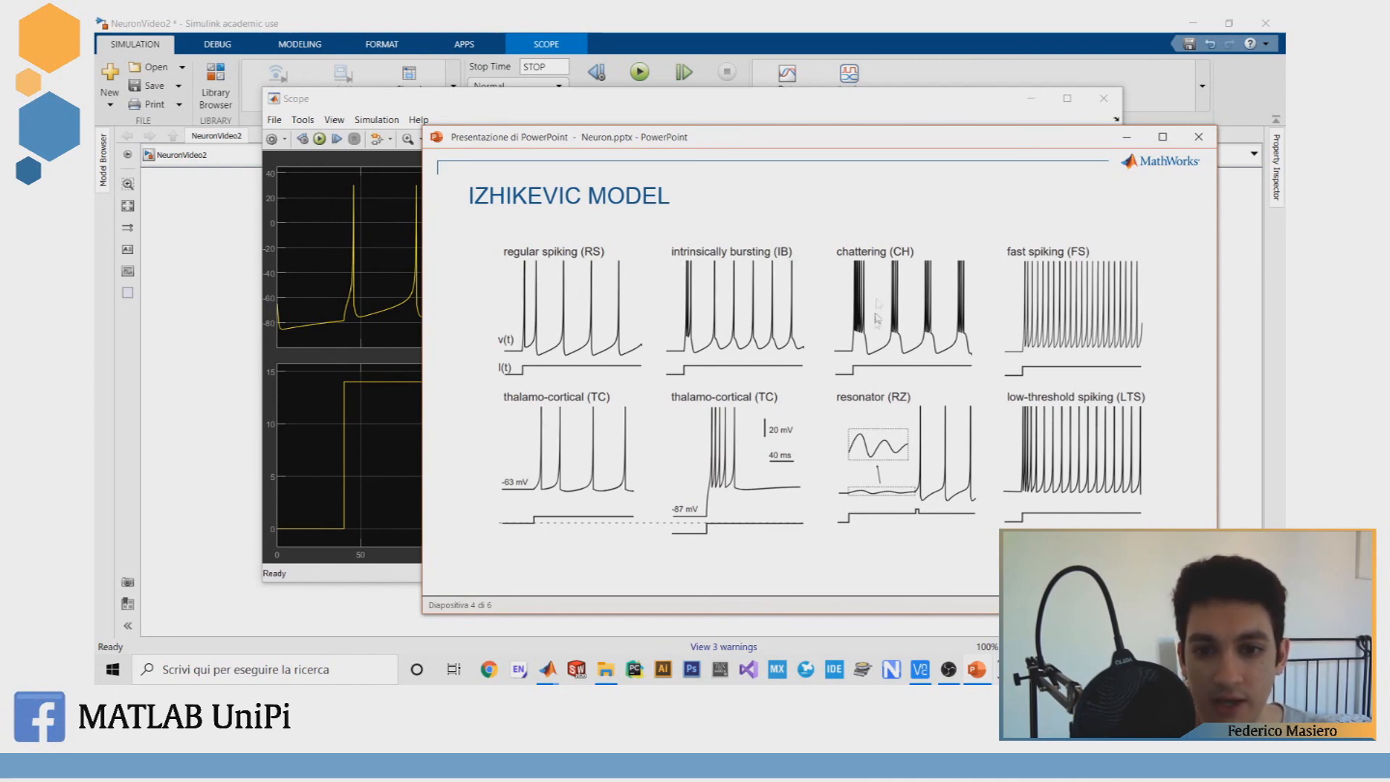
{"action": "left_click", "coordinate": [1126, 139]}
Step: Switch to the MATLAB editor and set T to 2 in NeuronParameters.m to select the tonic bursting behaviour
{"action": "mouse_move", "coordinate": [559, 670]}
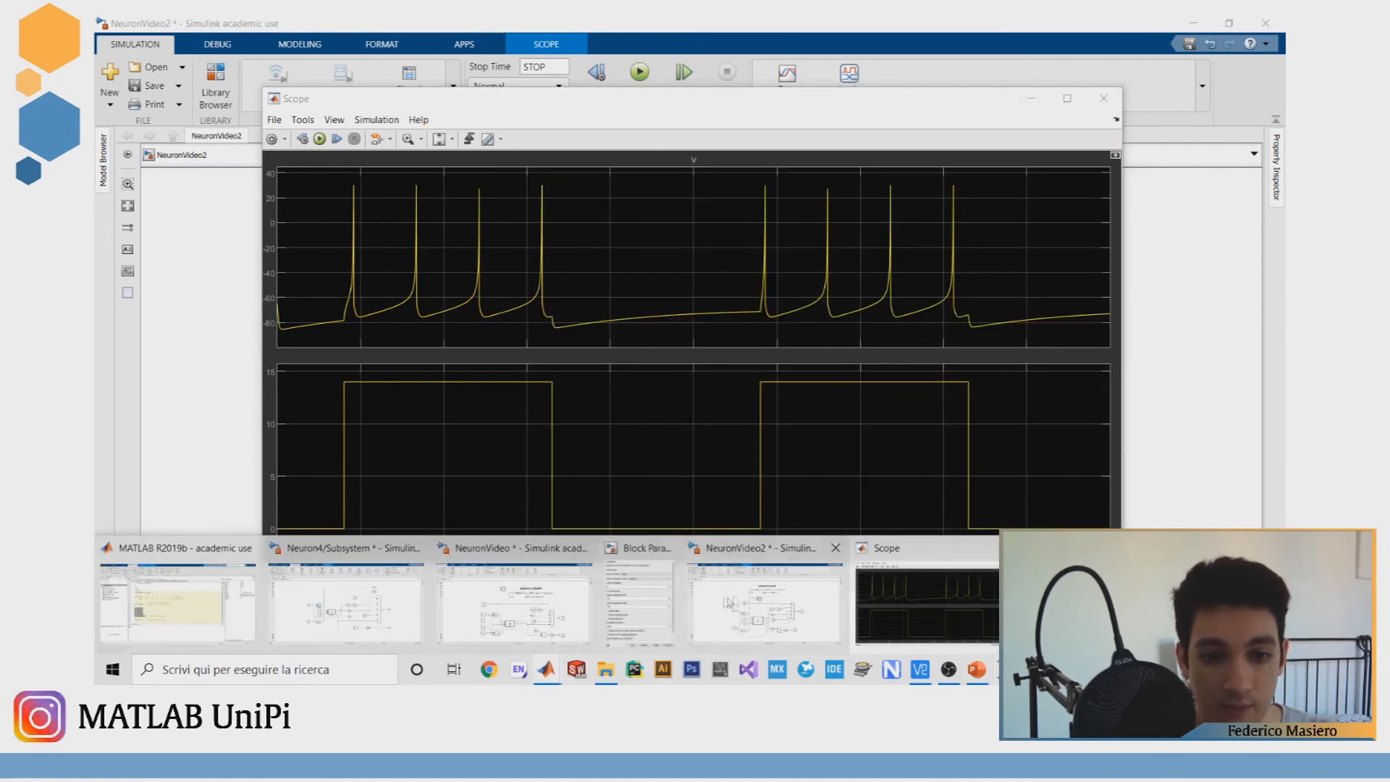
{"action": "left_click", "coordinate": [181, 601]}
{"action": "left_click", "coordinate": [485, 376]}
{"action": "double_click", "coordinate": [379, 335]}
{"action": "type", "text": "2"}
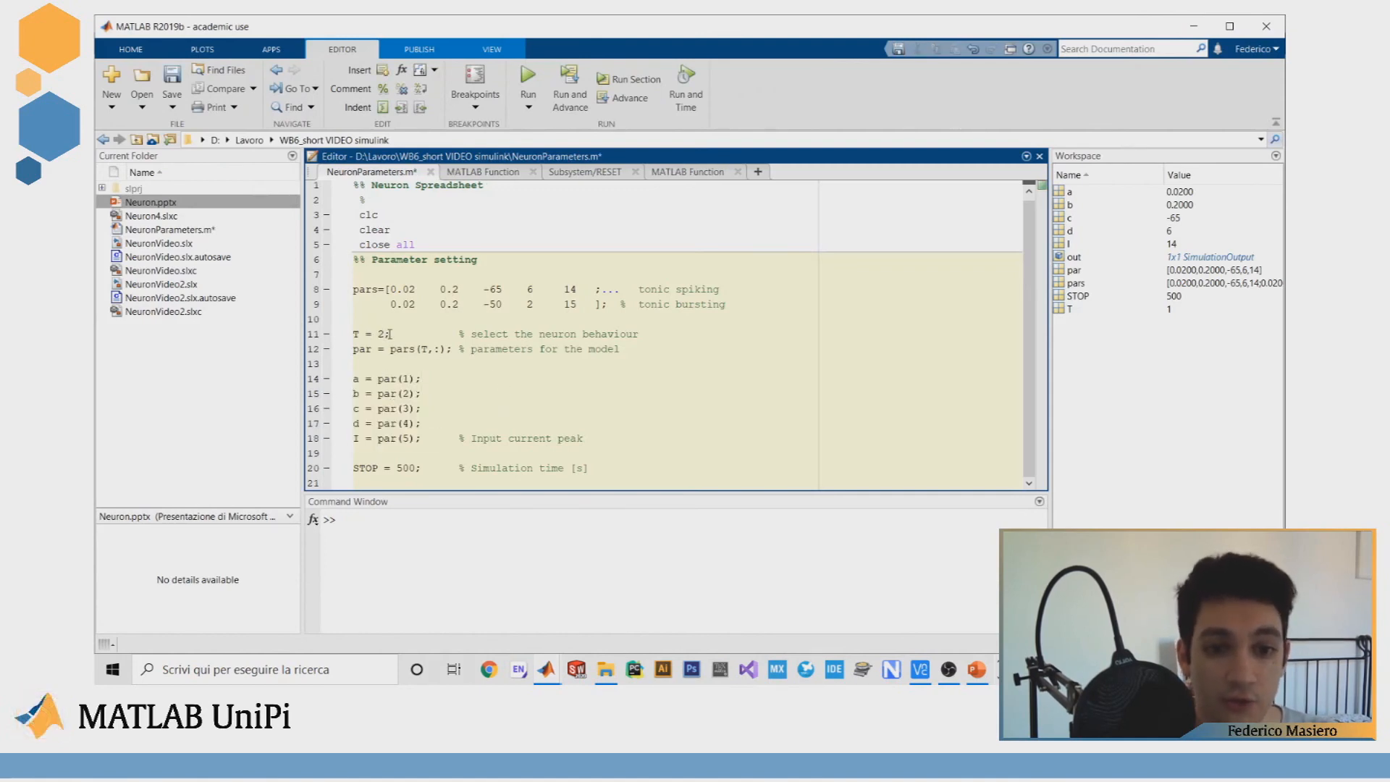
Step: Review the tonic spiking and tonic bursting parameter rows, then save and run the NeuronParameters script to update the workspace
{"action": "left_click_drag", "start_coordinate": [391, 290], "coordinate": [624, 288]}
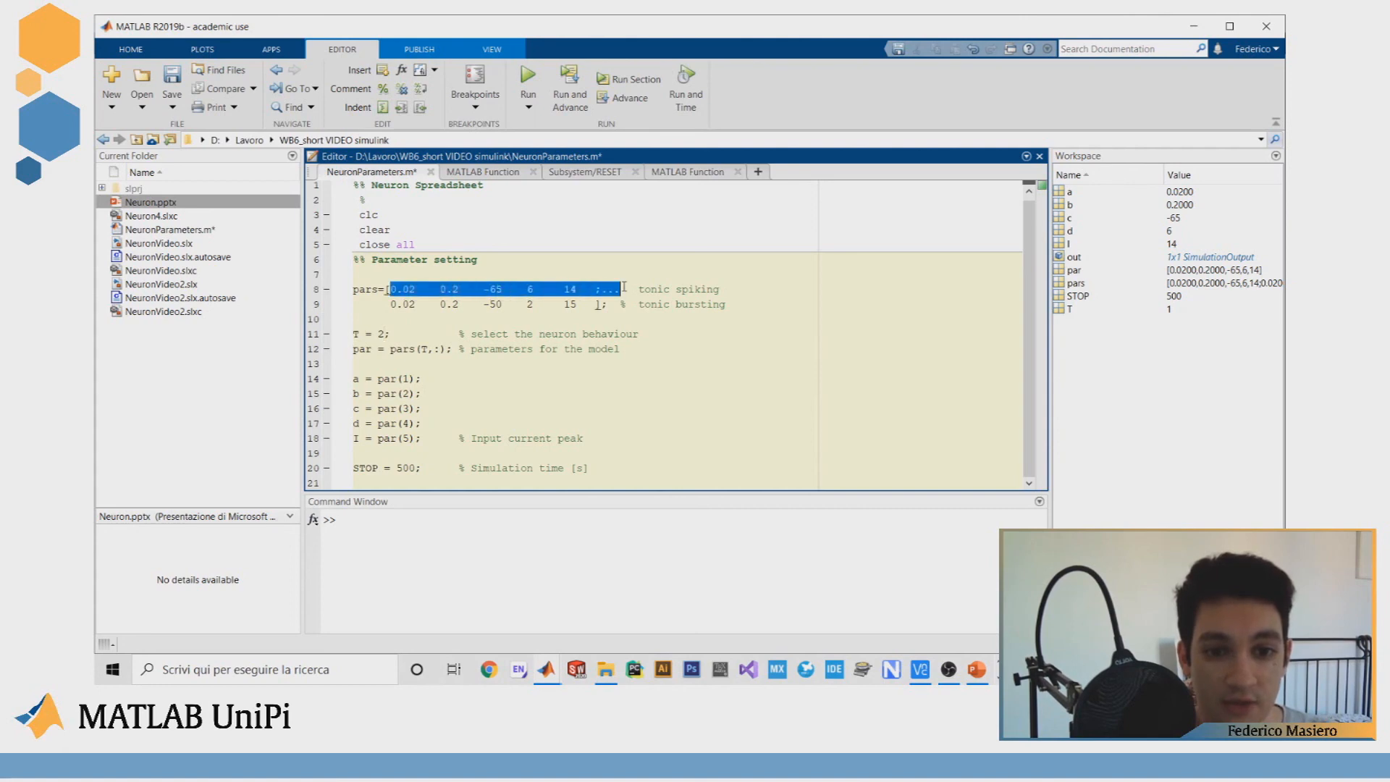
{"action": "left_click_drag", "start_coordinate": [384, 305], "coordinate": [657, 304]}
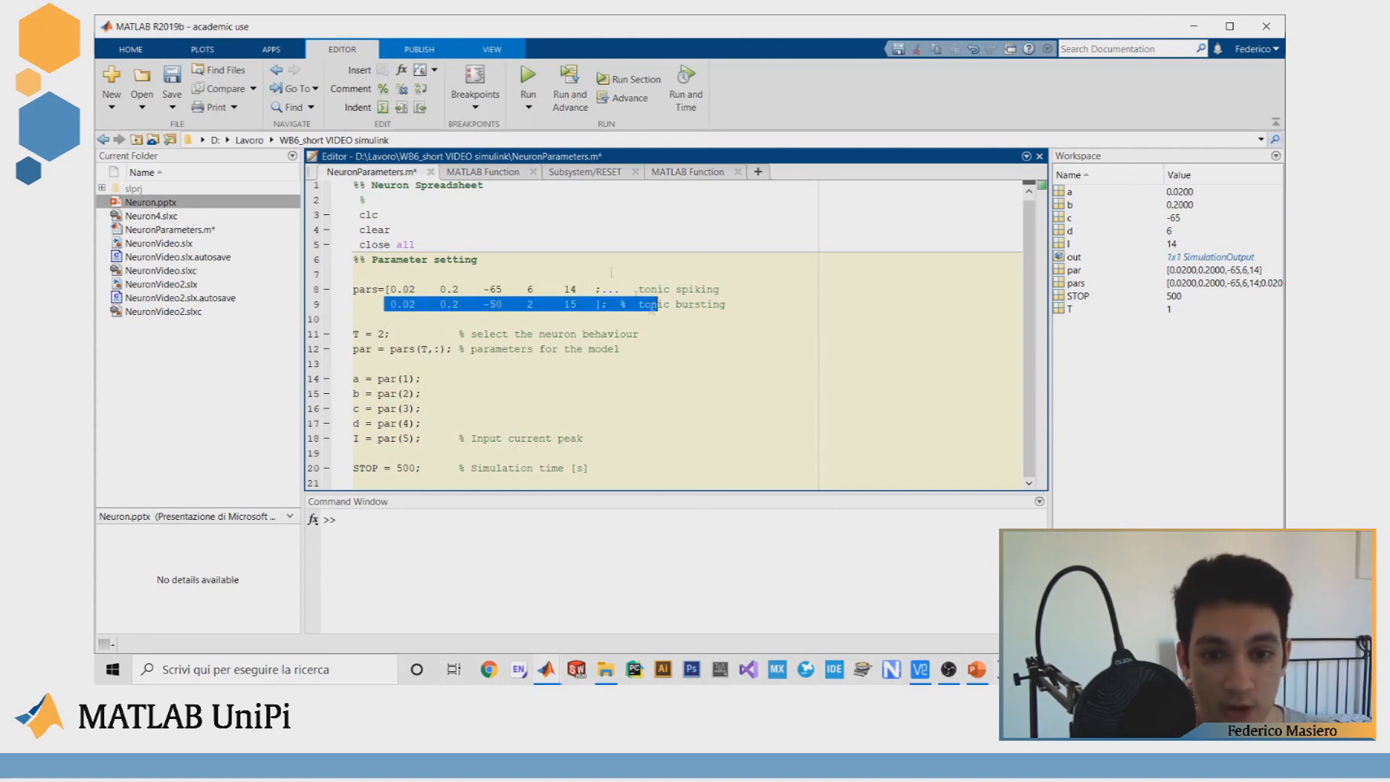
{"action": "left_click", "coordinate": [799, 292]}
{"action": "key", "text": "ctrl+s"}
{"action": "left_click", "coordinate": [555, 676]}
{"action": "left_click", "coordinate": [612, 318]}
{"action": "left_click", "coordinate": [529, 81]}
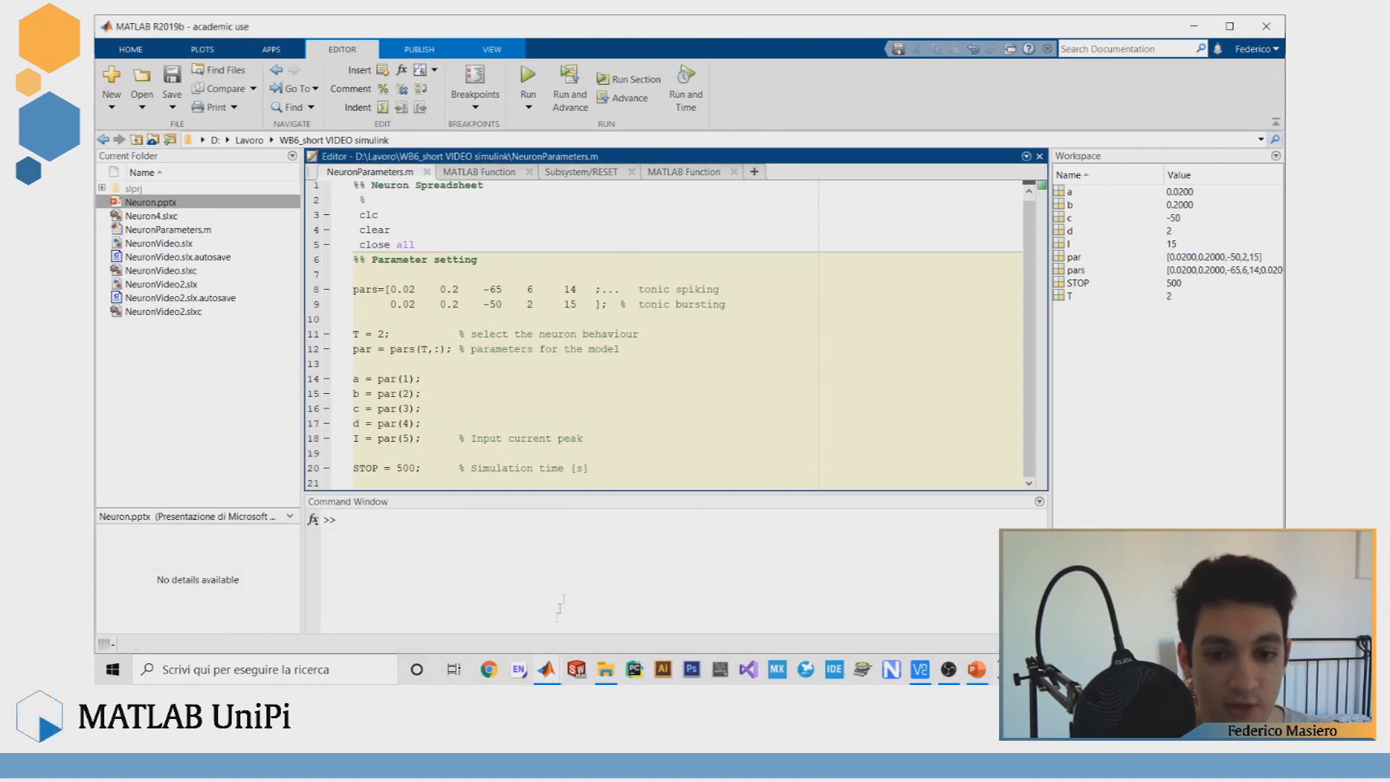
Step: Return to the Scope window of the NeuronVideo2 model
{"action": "left_click", "coordinate": [548, 662]}
{"action": "left_click", "coordinate": [881, 614]}
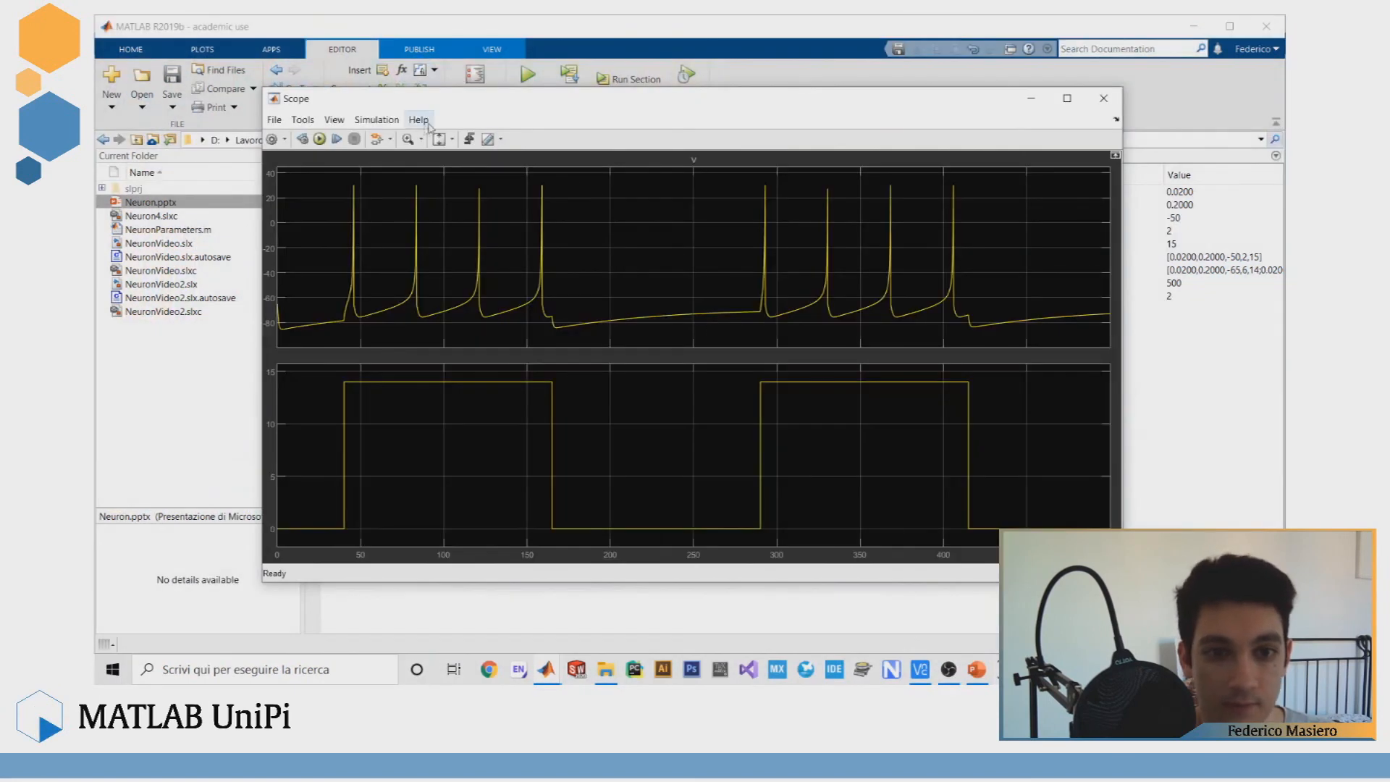